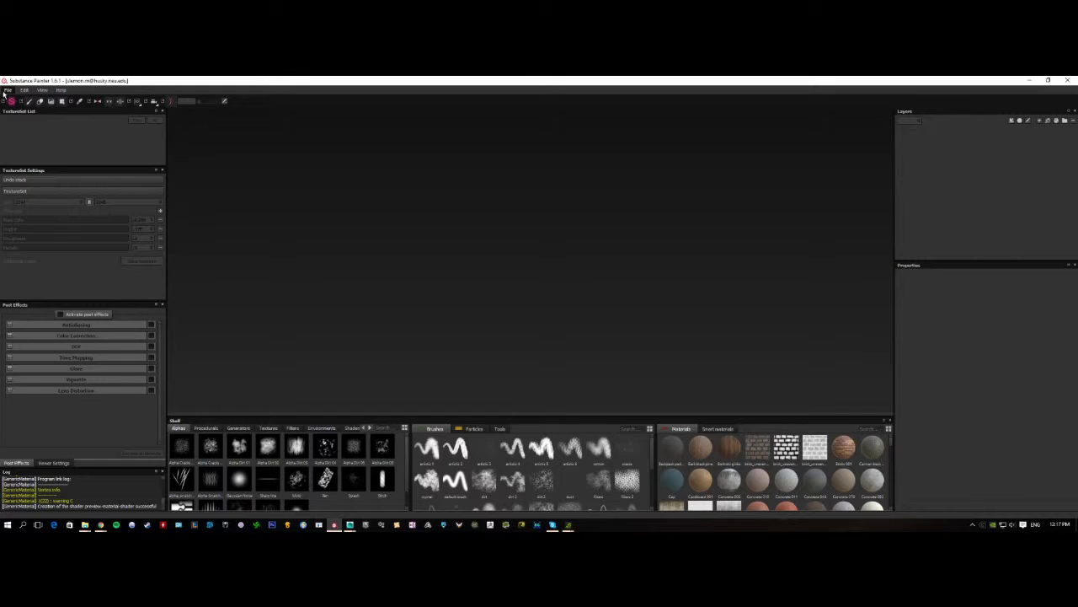
Open the recent project SMG.spp
click(6, 90)
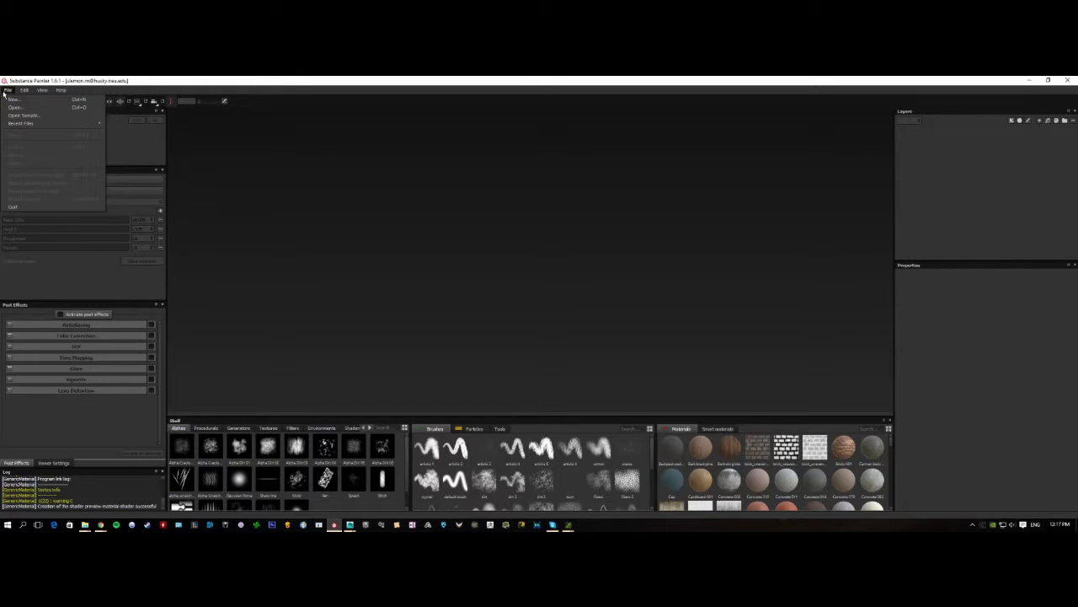
click(5, 91)
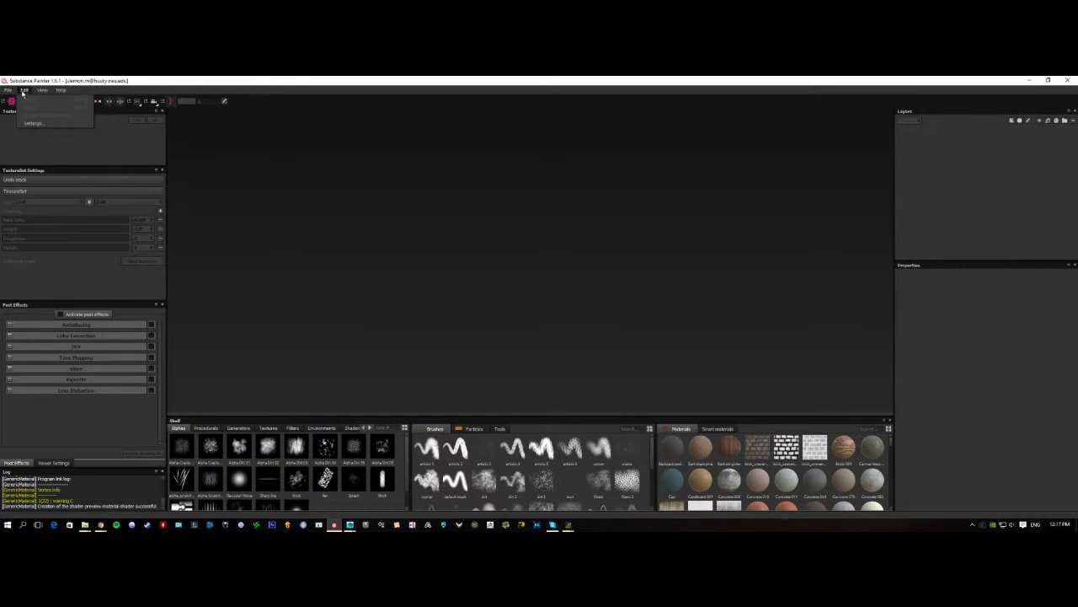
click(6, 90)
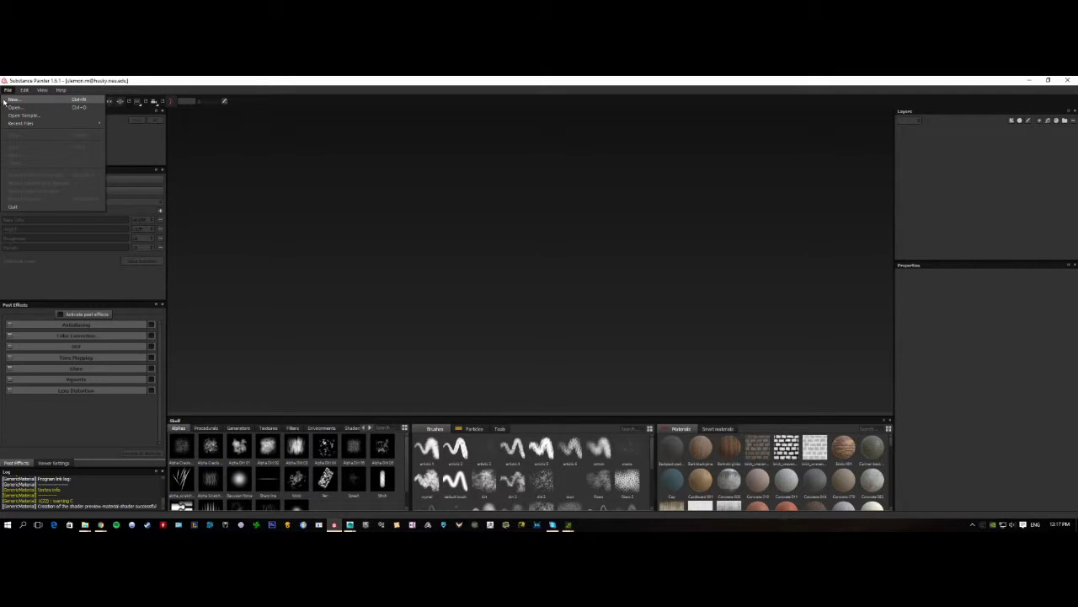
mouse_move(50, 124)
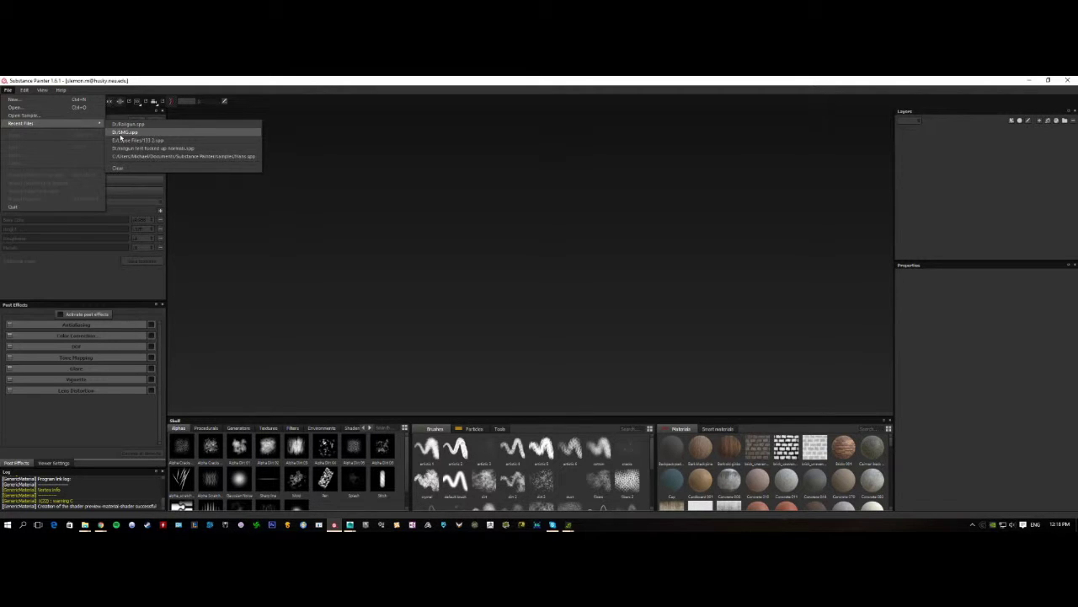
click(122, 133)
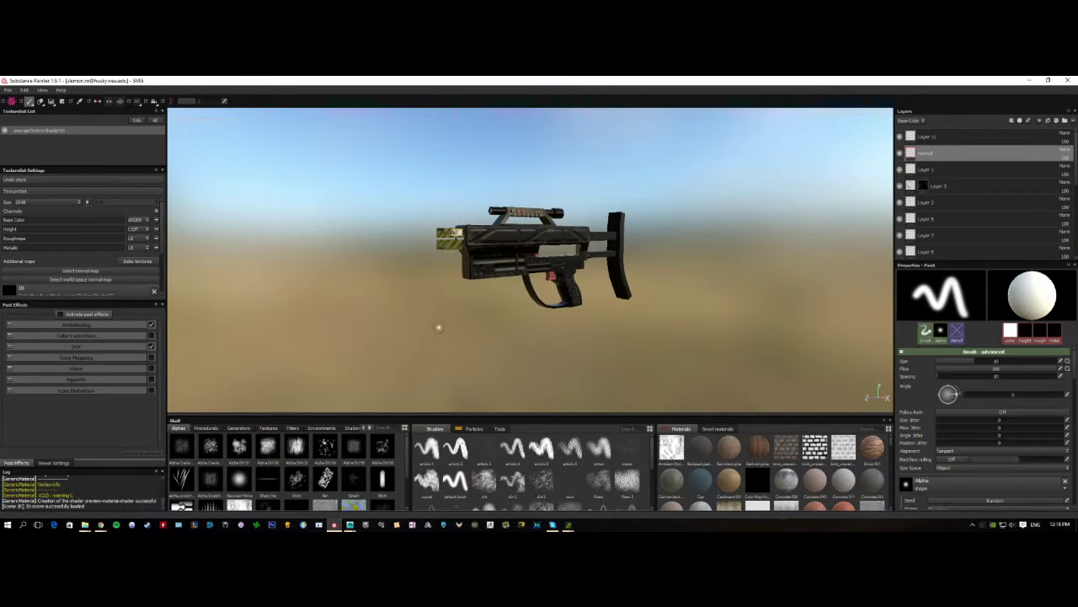
Delete every layer from the gun's layer stack, from Layer 11 down to the bottom steel layer
alt+drag(438, 325, 566, 290)
scroll(580, 259, up, 5)
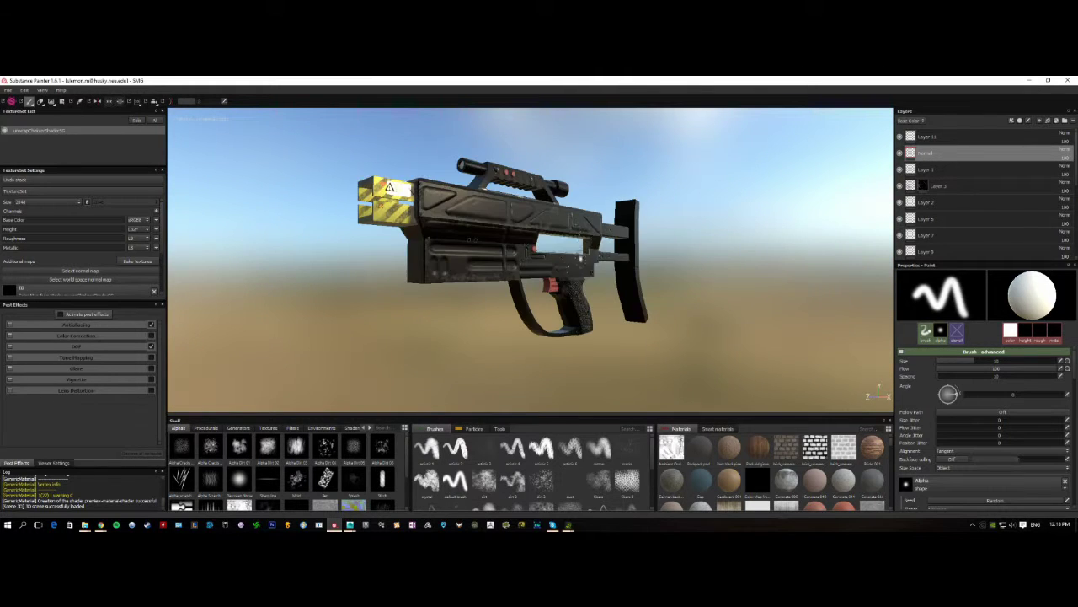
alt+middle_drag(572, 227, 596, 238)
alt+drag(596, 238, 558, 255)
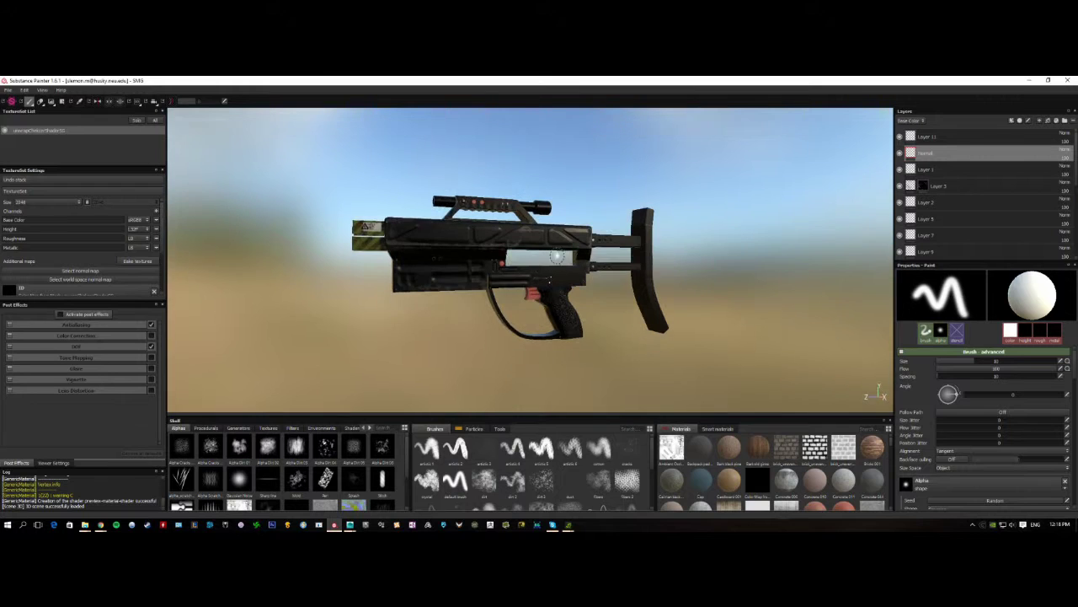
alt+drag(712, 253, 723, 250)
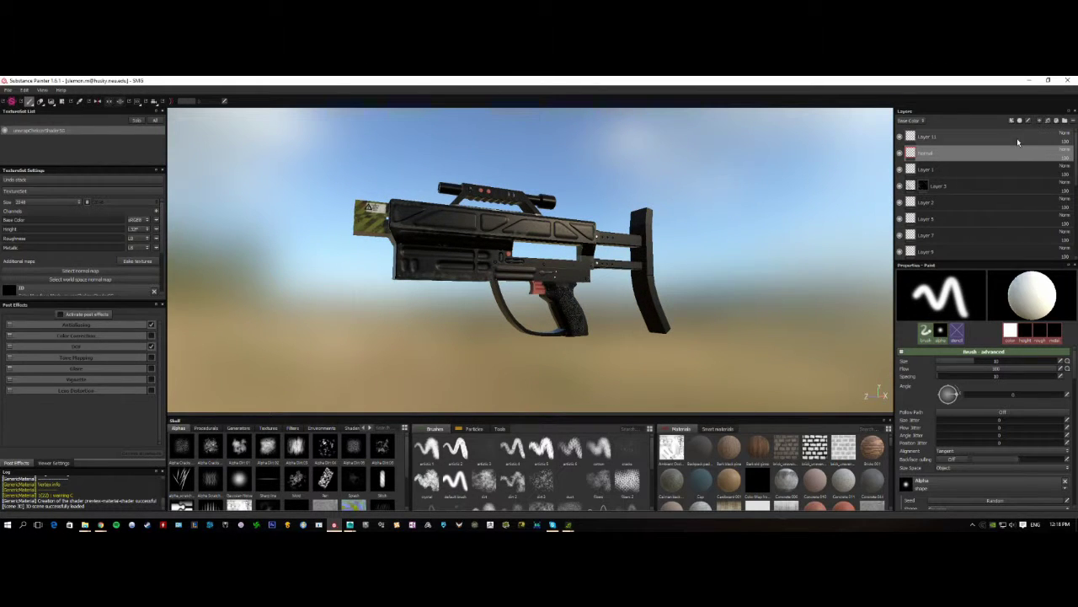
scroll(986, 210, down, 5)
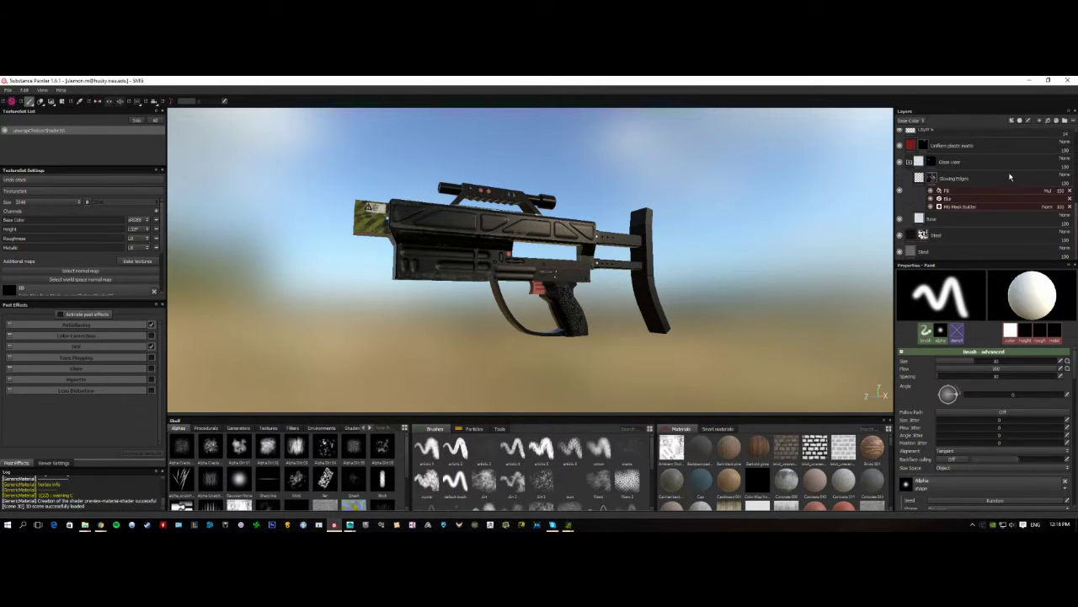
shift+click(961, 249)
key(Delete)
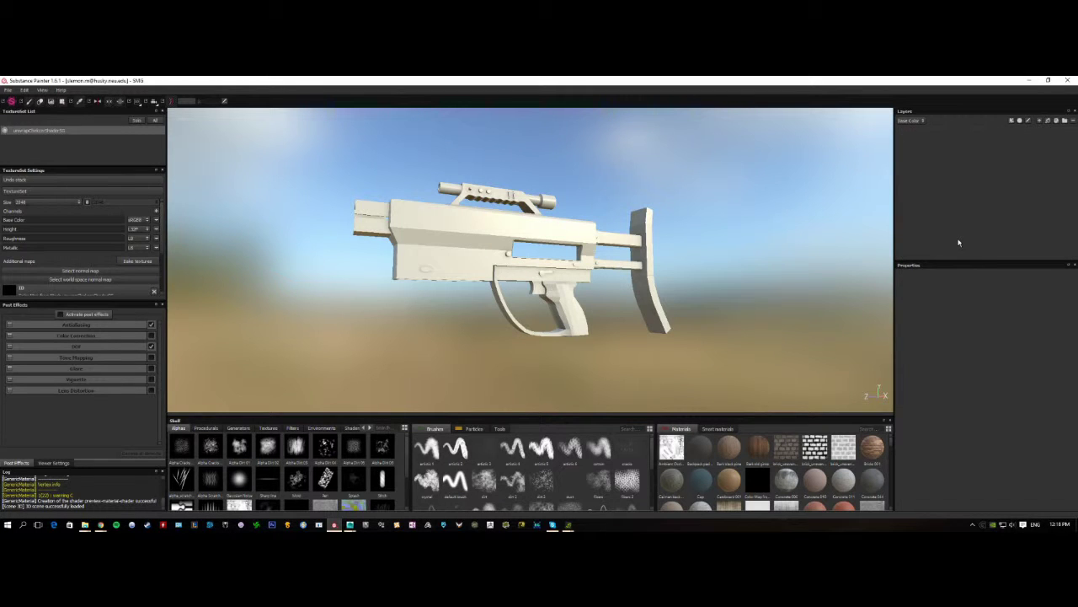
Clear the assigned additional maps from the texture set, including the ID, curvature, position and thickness maps
alt+drag(717, 210, 674, 228)
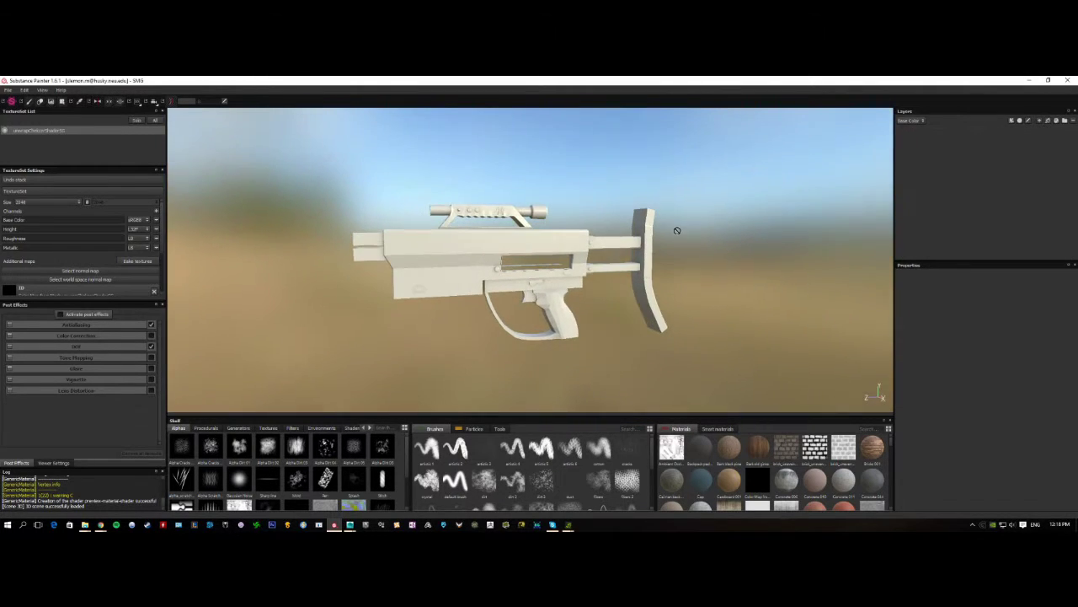
scroll(97, 282, down, 1)
scroll(97, 283, down, 3)
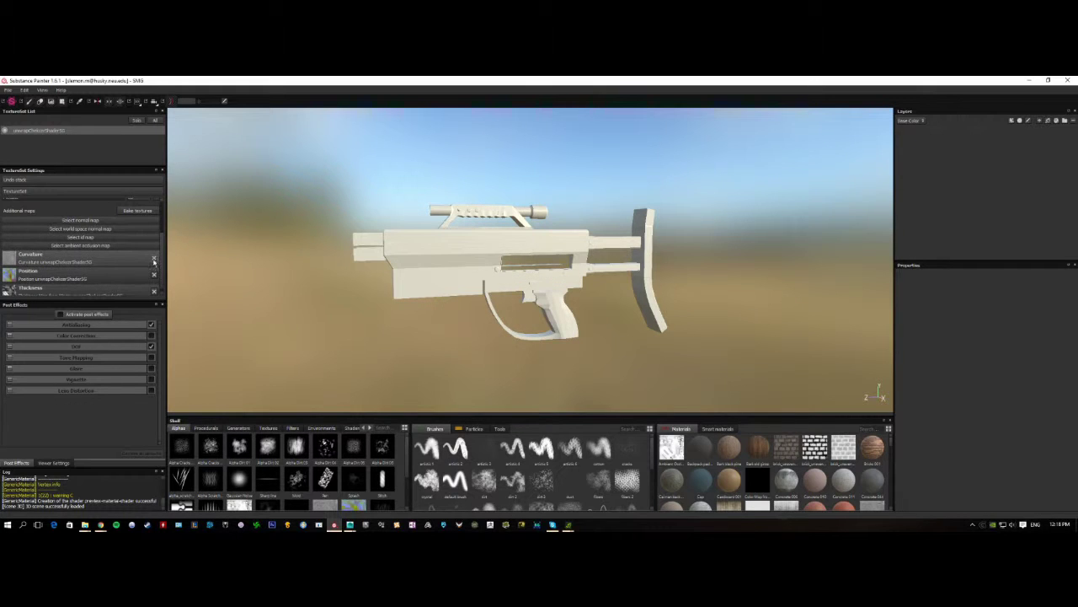
click(155, 259)
click(154, 271)
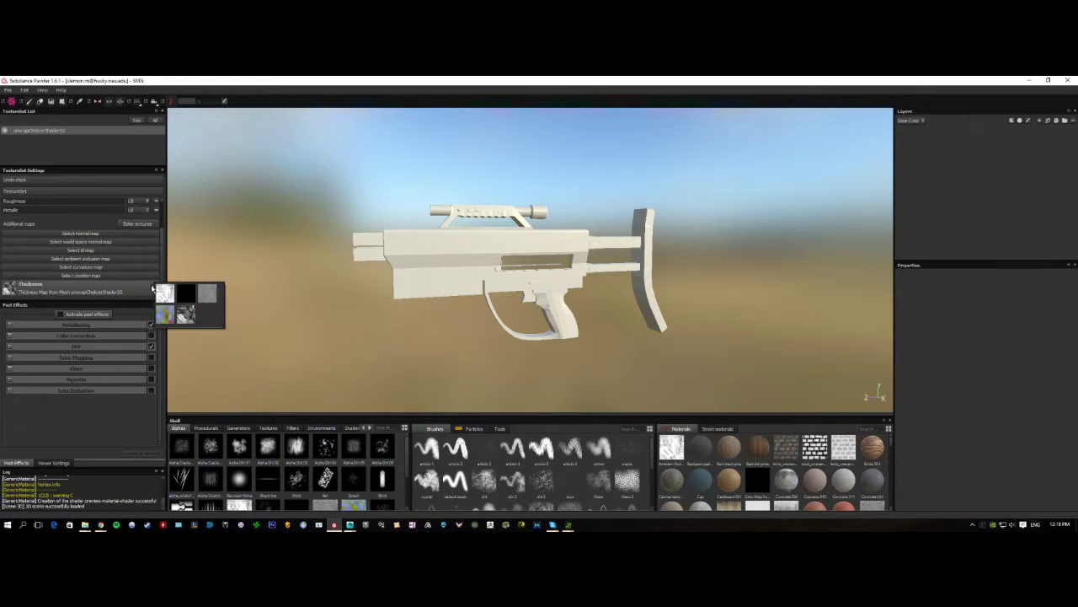
click(154, 286)
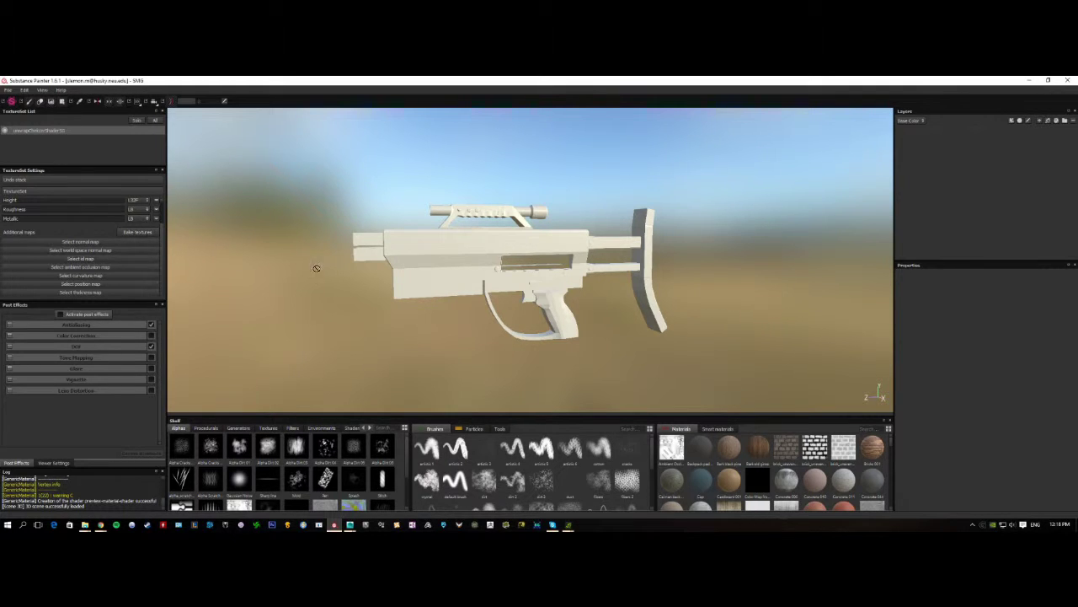
alt+drag(371, 270, 460, 276)
alt+drag(531, 268, 248, 241)
alt+drag(525, 224, 557, 231)
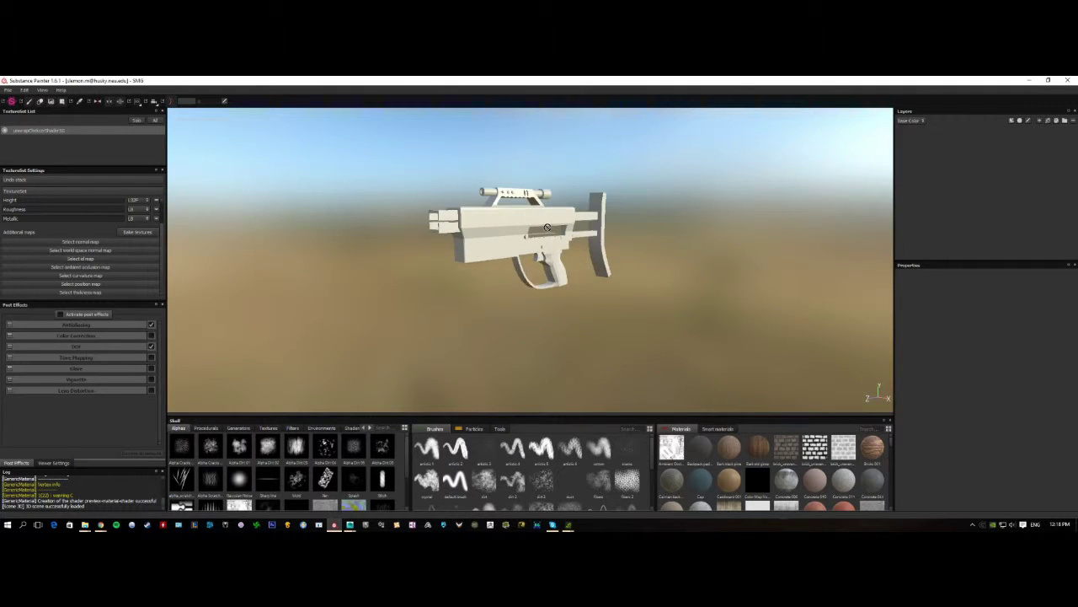
scroll(538, 217, up, 2)
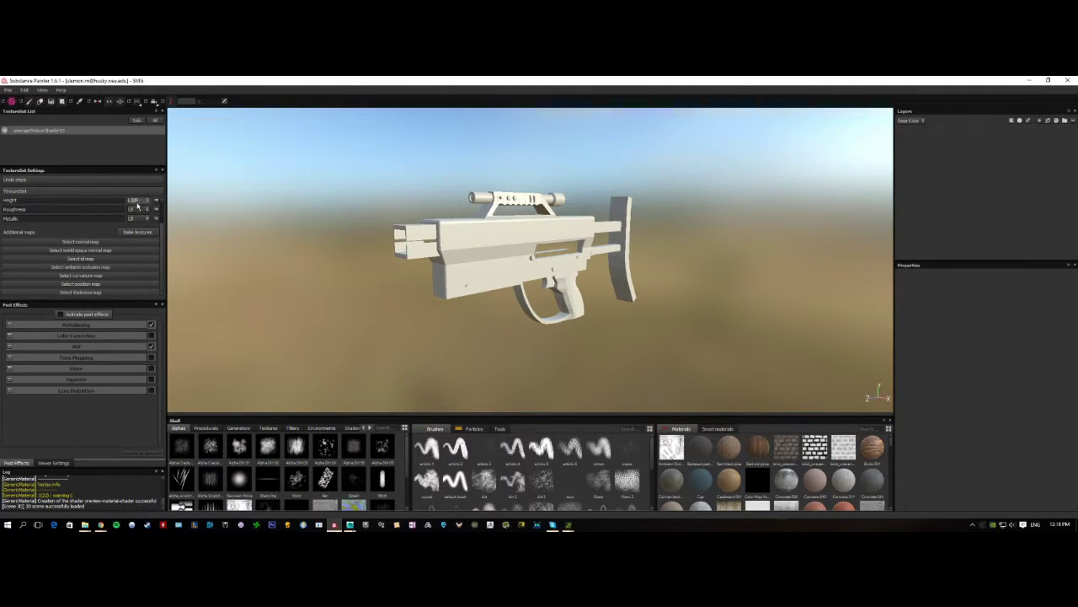
scroll(138, 206, up, 2)
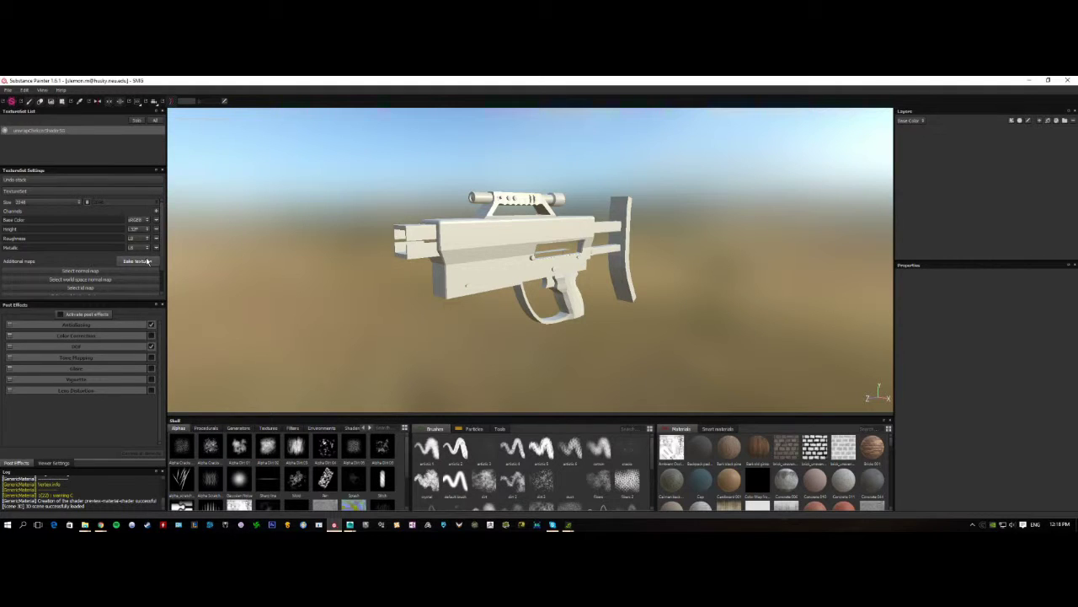
Add a new paint layer and brush a white stroke along the side of the gun's body
click(472, 429)
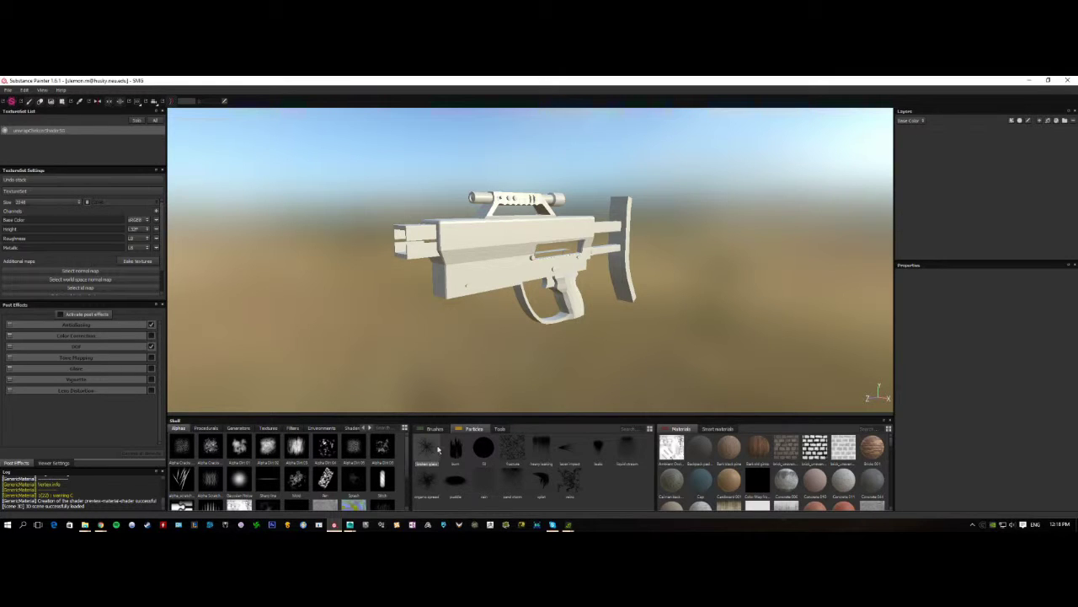
mouse_move(438, 449)
mouse_down()
mouse_move(480, 302)
mouse_move(469, 356)
mouse_move(472, 257)
mouse_move(430, 447)
mouse_up()
click(1035, 122)
mouse_move(688, 211)
alt+mouse_down()
mouse_move(467, 276)
mouse_move(511, 262)
alt+mouse_up()
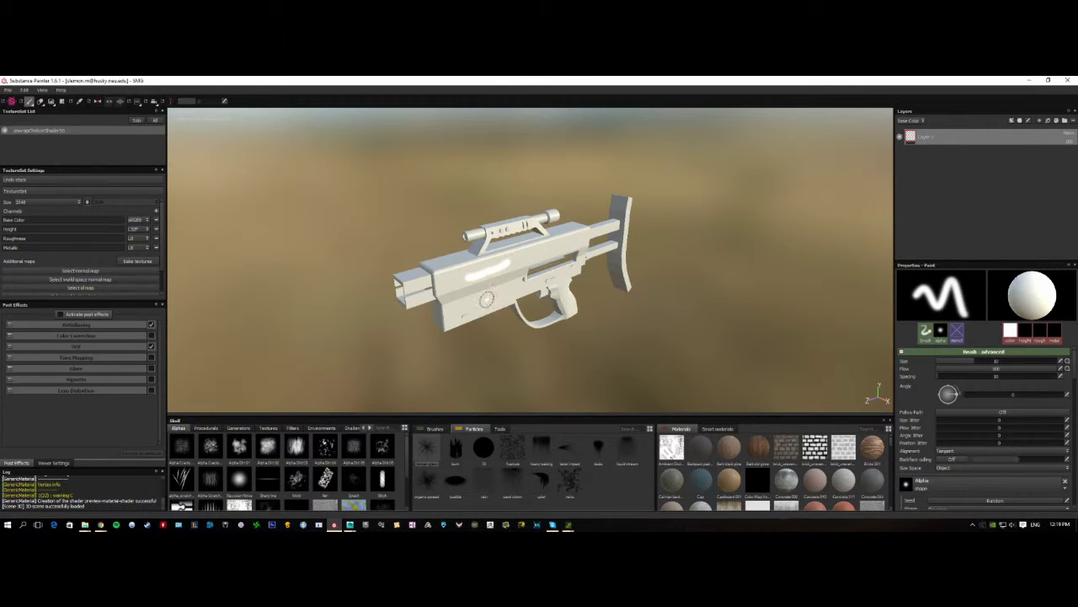
Spray the front of the gun's body with the broken glass particle brush and its lower edge with the spurt particle brush
click(419, 458)
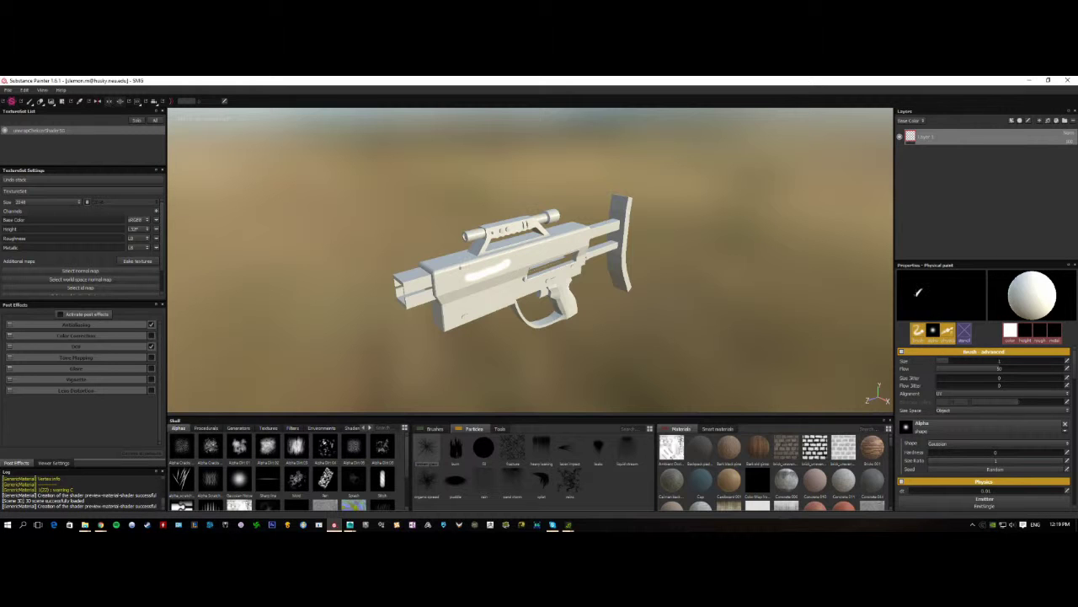
mouse_move(452, 285)
mouse_down()
mouse_move(469, 271)
mouse_move(485, 319)
mouse_up()
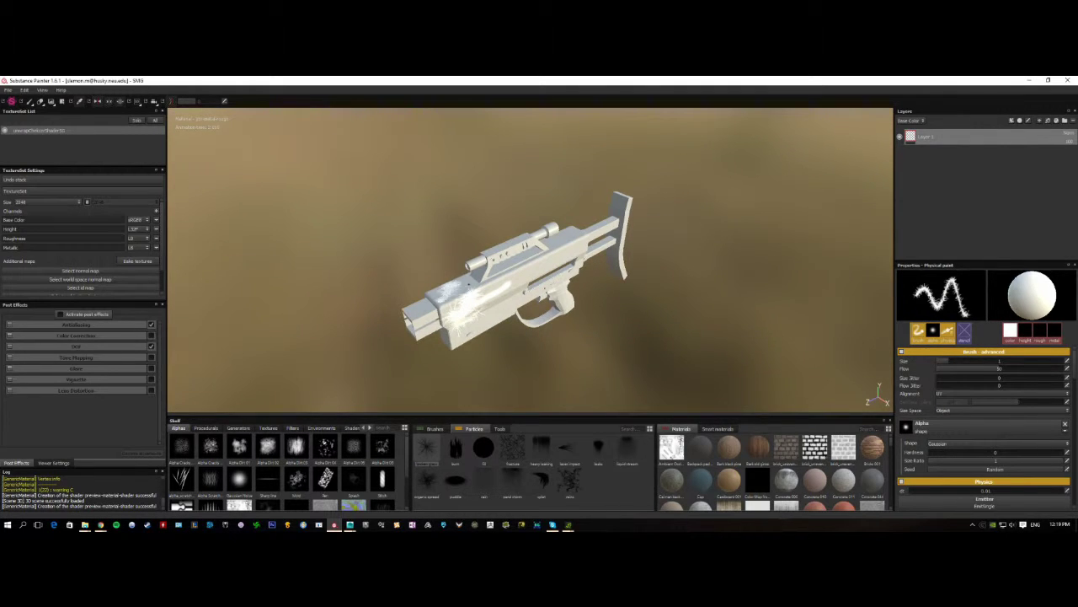
click(541, 481)
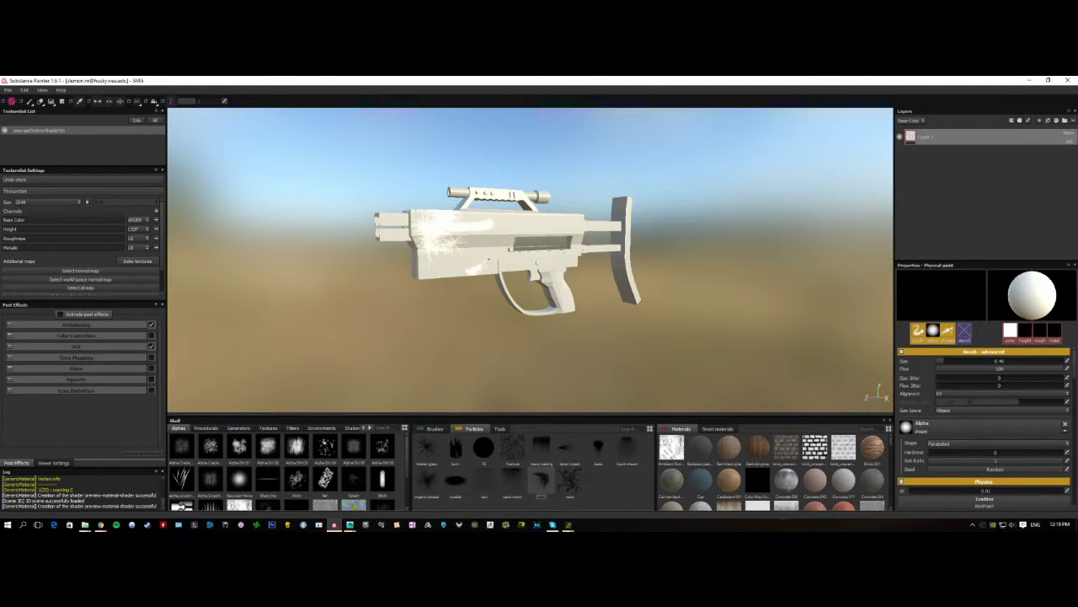
alt+drag(496, 268, 475, 361)
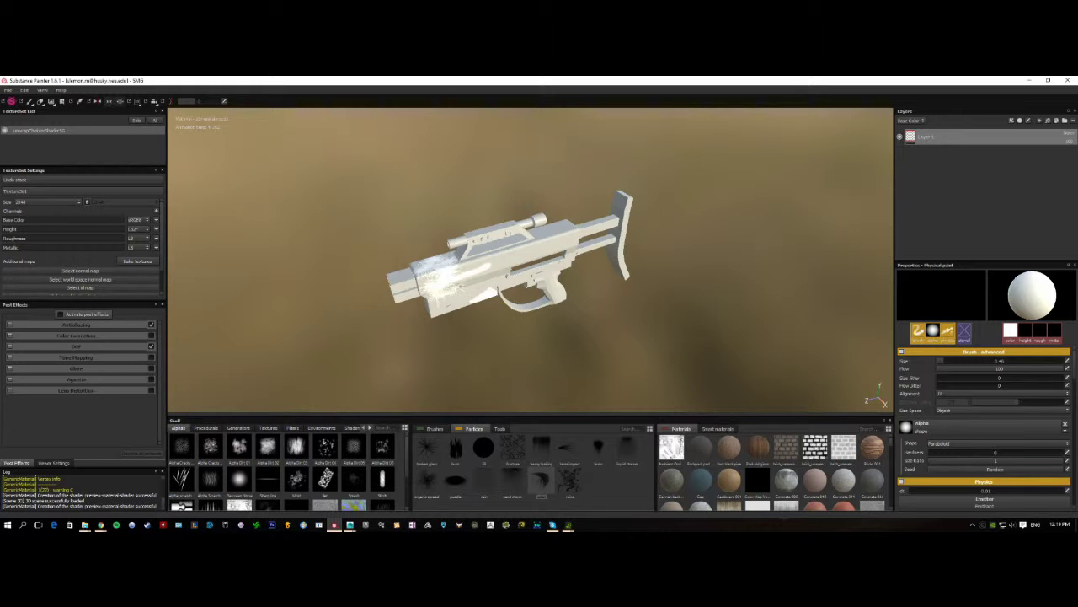
alt+drag(472, 261, 512, 256)
scroll(451, 259, up, 5)
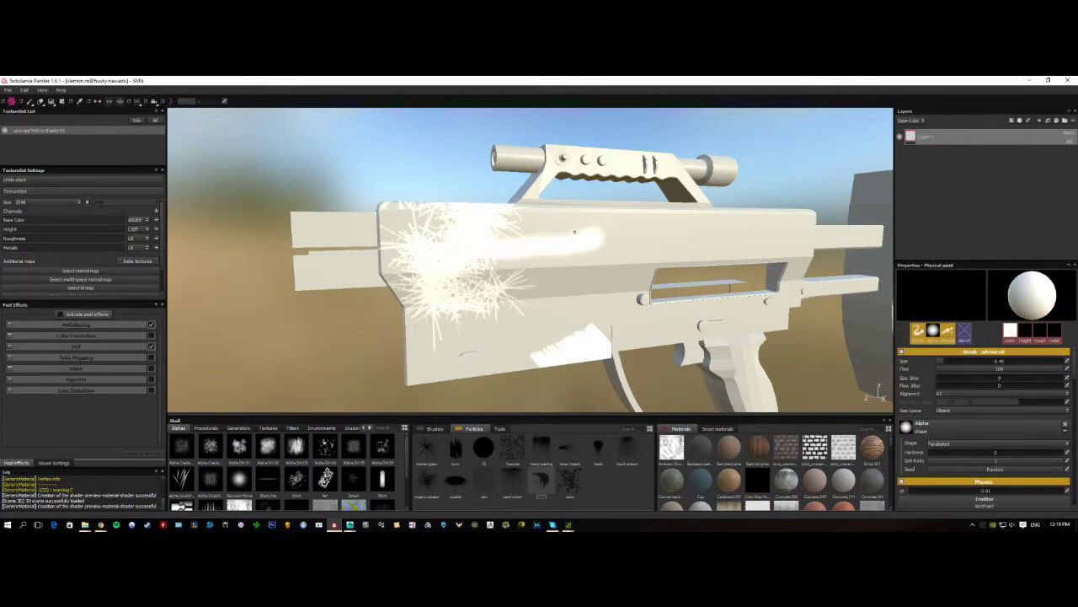
View the texture baking settings and leave them without baking
click(138, 261)
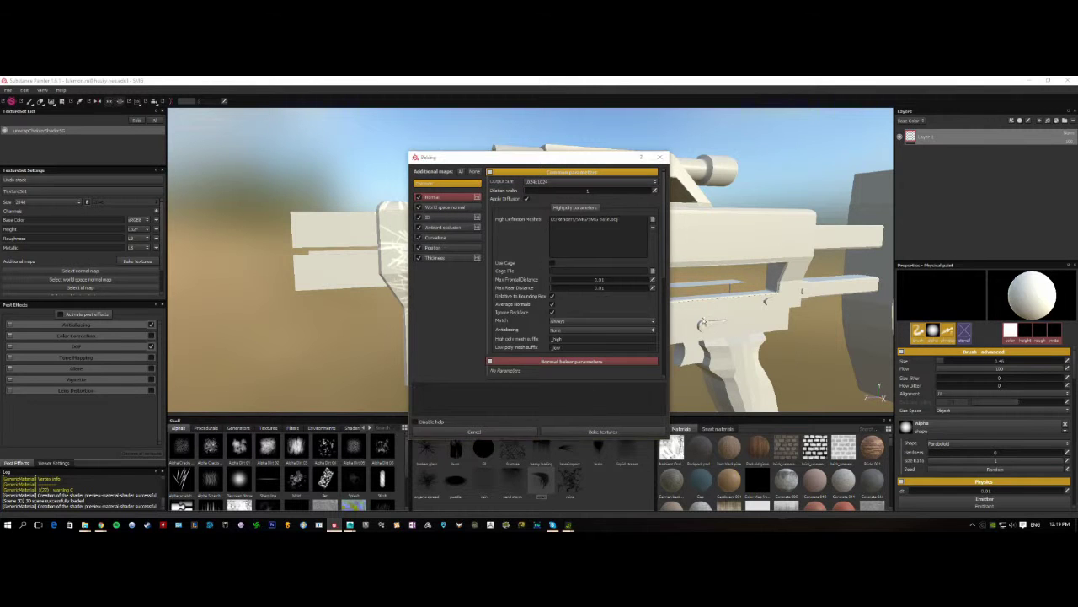
click(475, 432)
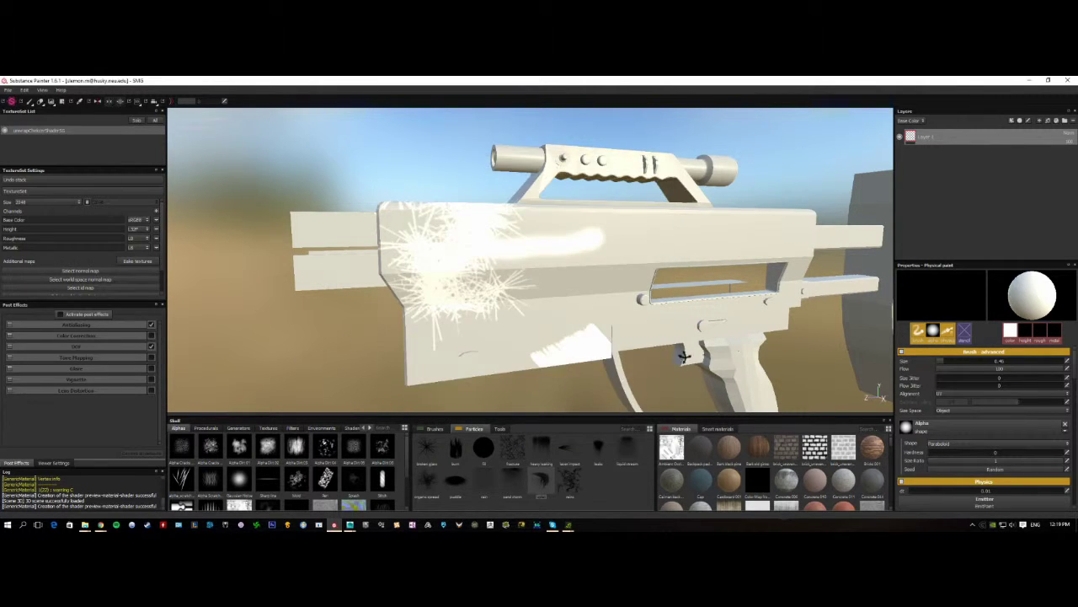
Examine the gun model from both sides, the underside and the front, including the painted particle marks
alt+drag(685, 358, 655, 353)
alt+middle_drag(566, 270, 379, 202)
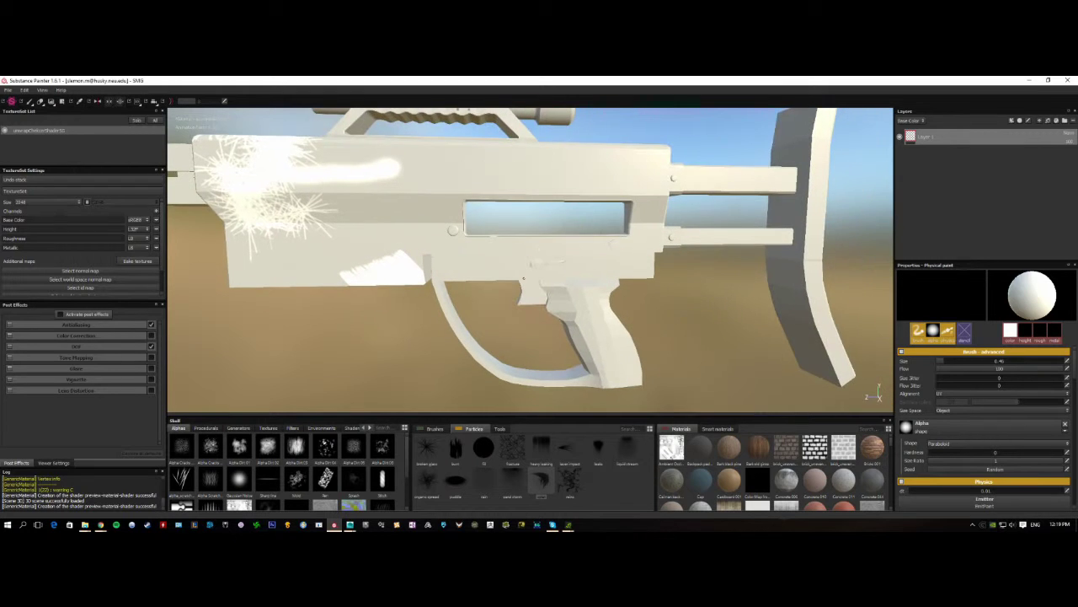
scroll(529, 286, up, 2)
scroll(529, 286, down, 3)
alt+drag(529, 286, 396, 220)
scroll(531, 260, up, 3)
alt+middle_drag(439, 185, 497, 198)
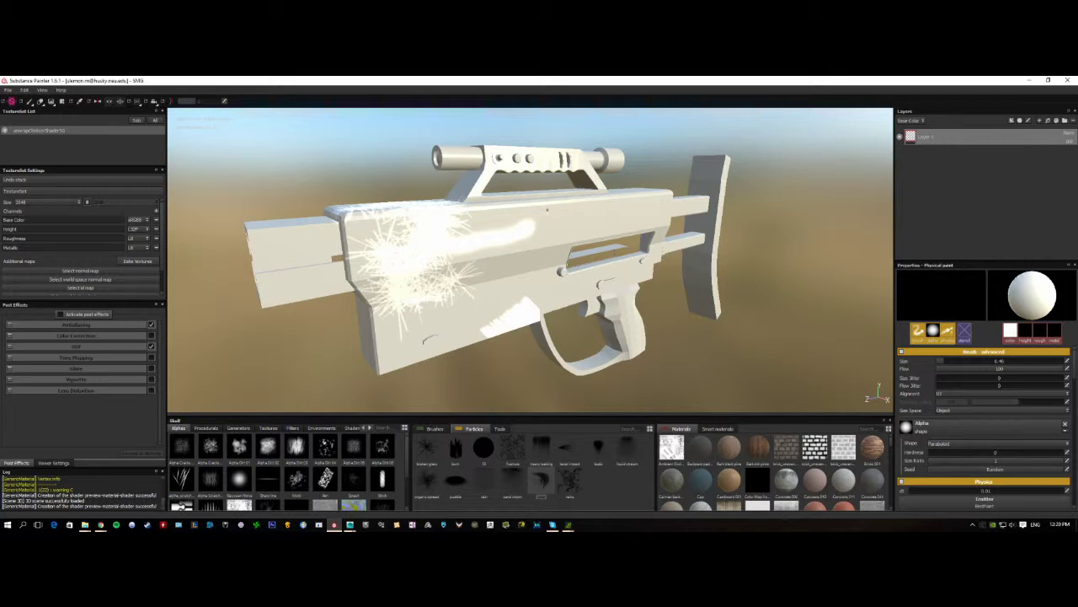
alt+drag(548, 209, 472, 145)
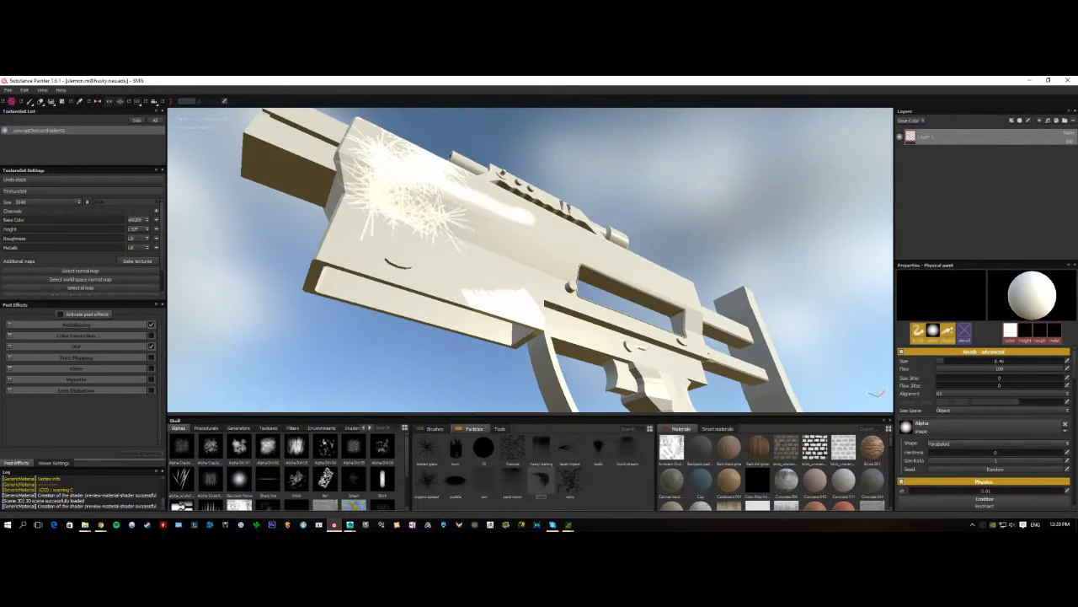
alt+drag(471, 237, 459, 282)
alt+drag(550, 276, 506, 253)
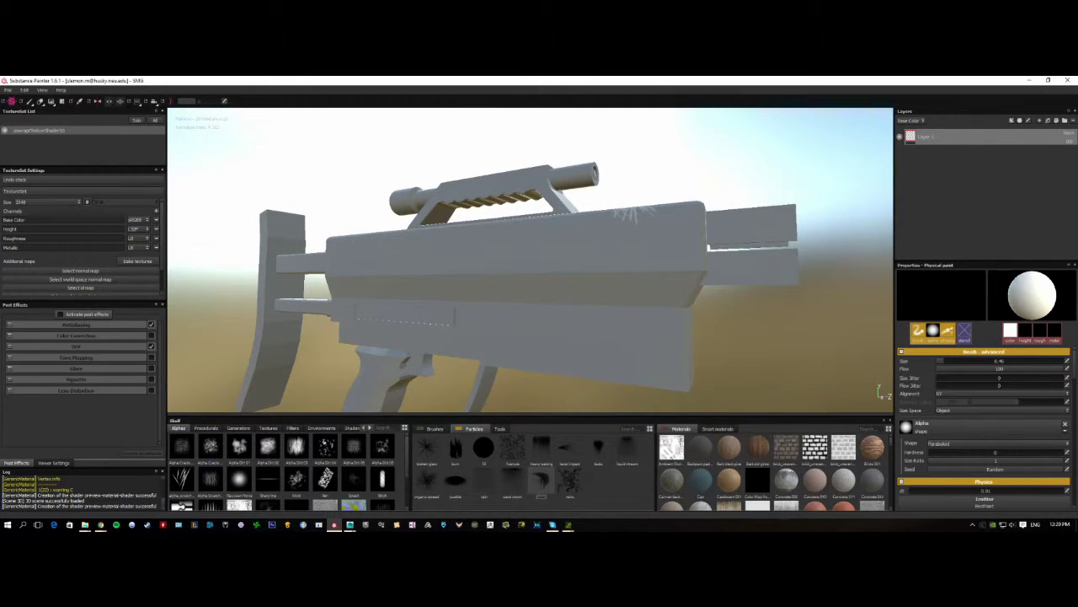
alt+drag(506, 253, 874, 394)
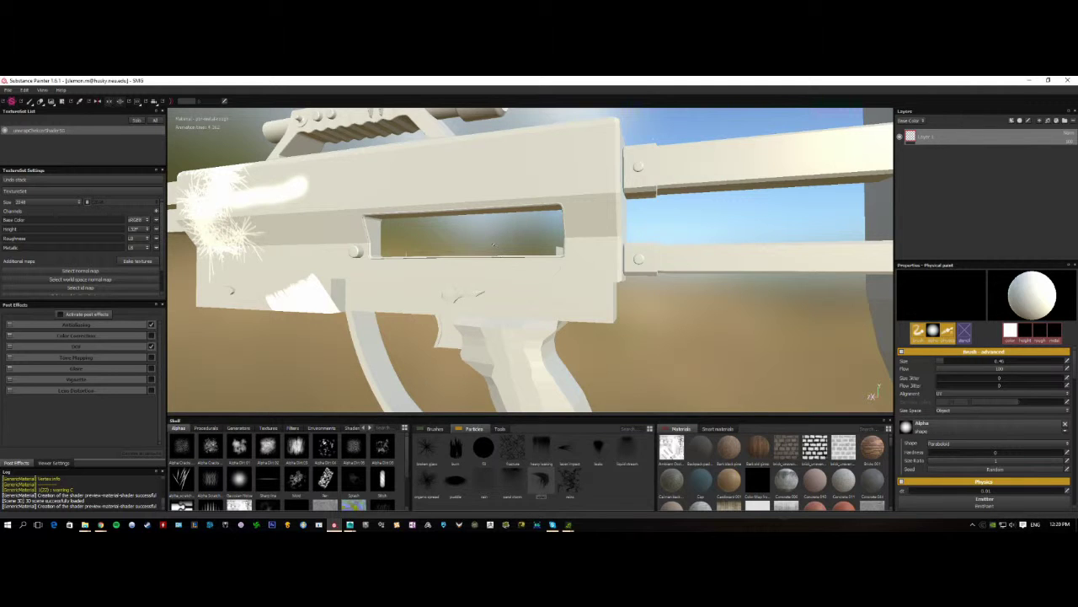
scroll(494, 244, up, 2)
scroll(506, 247, down, 8)
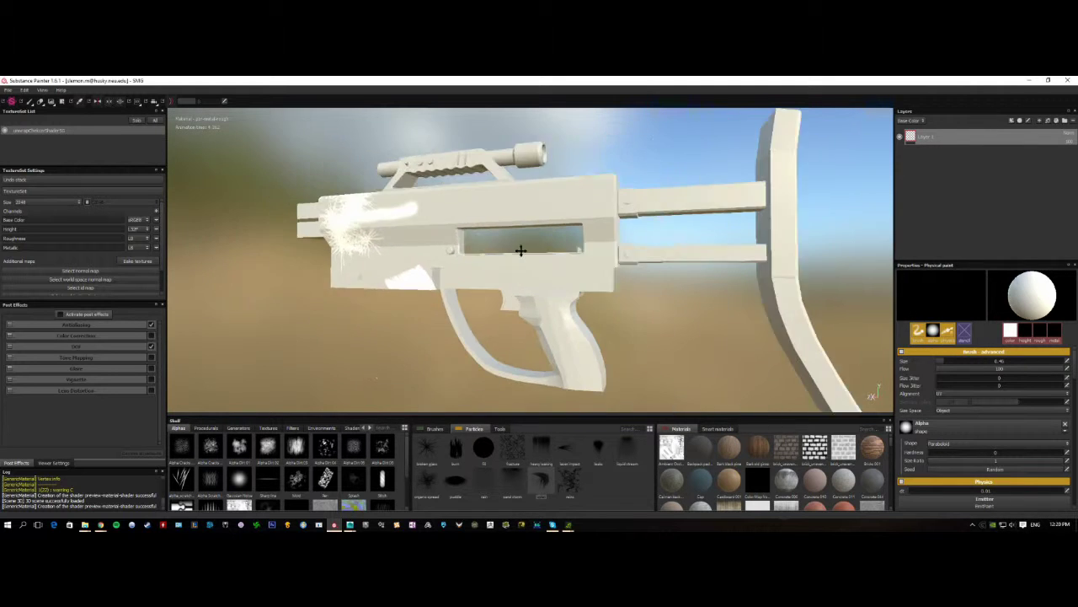
alt+drag(521, 251, 621, 306)
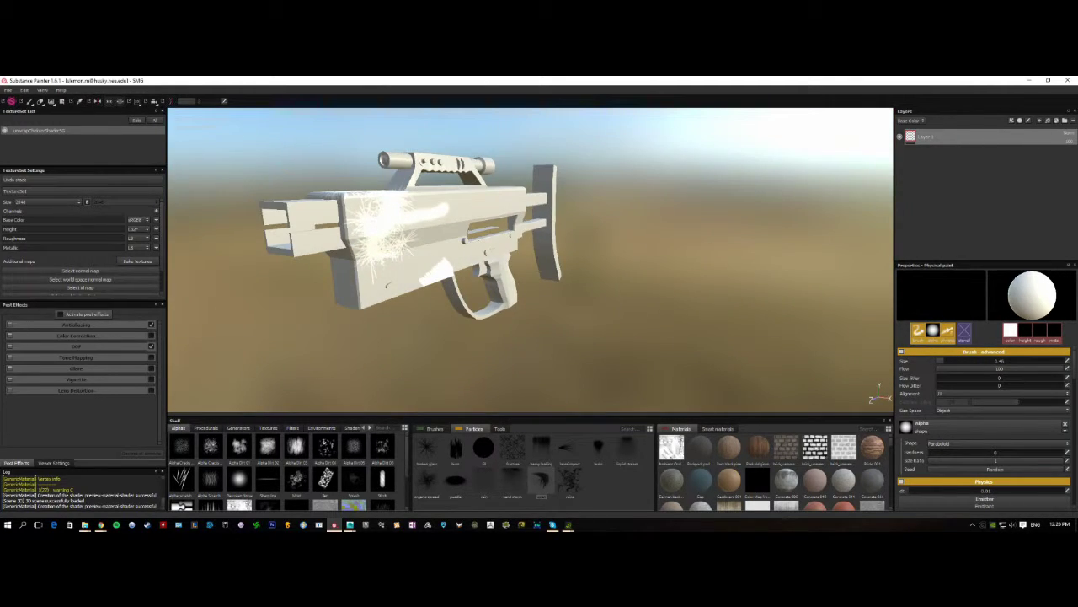
alt+drag(392, 207, 537, 267)
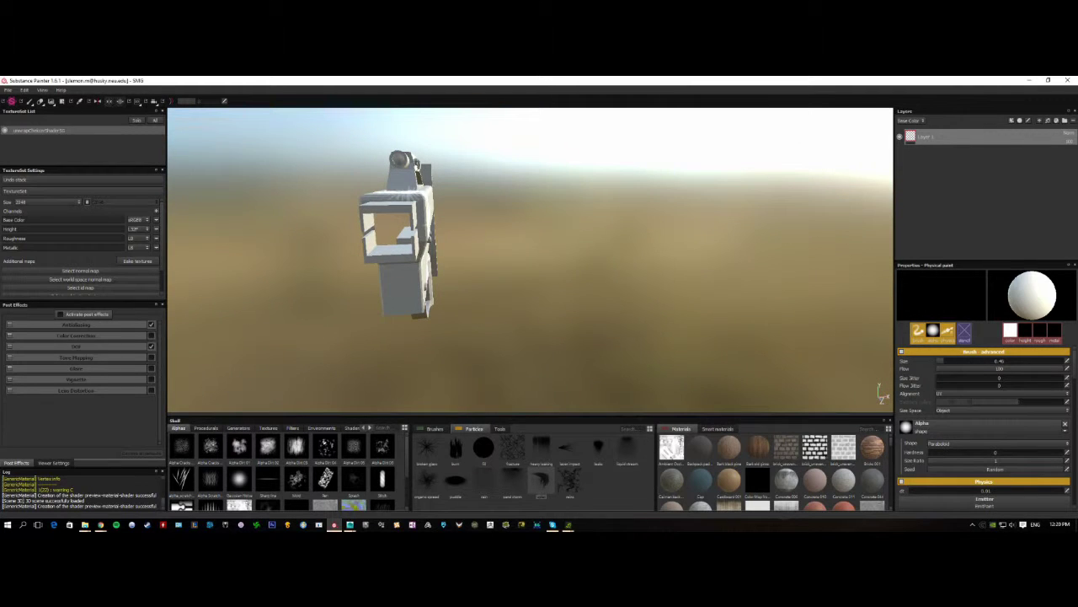
mouse_move(394, 247)
alt+mouse_down()
mouse_move(486, 279)
mouse_move(489, 254)
mouse_move(566, 269)
mouse_move(396, 241)
alt+mouse_up()
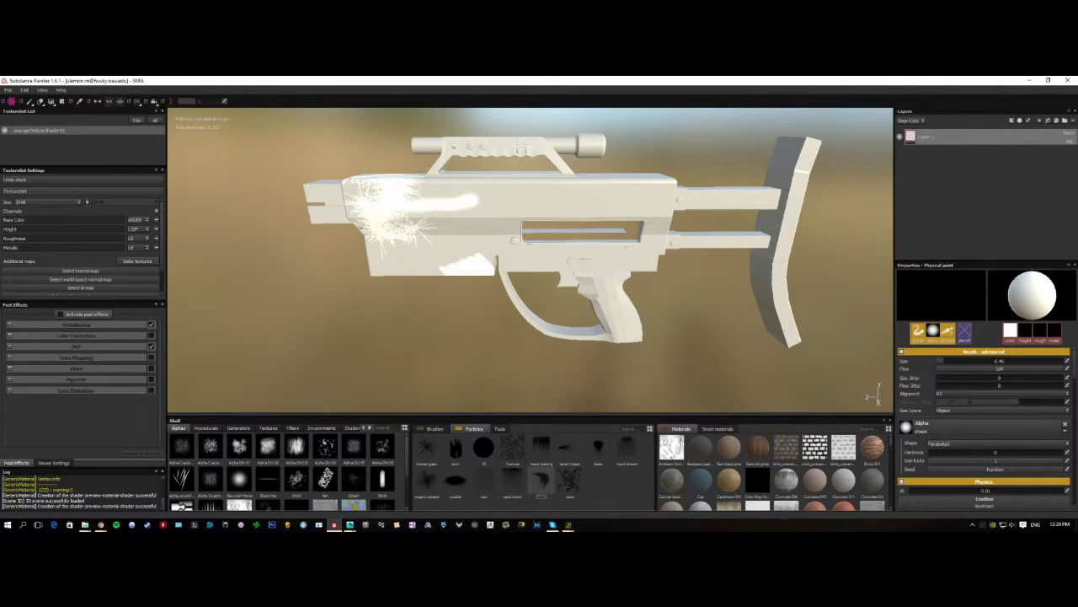
Bake all the additional maps at 1024x1024 from the high-definition mesh and browse the baked maps offered for ambient occlusion
click(137, 260)
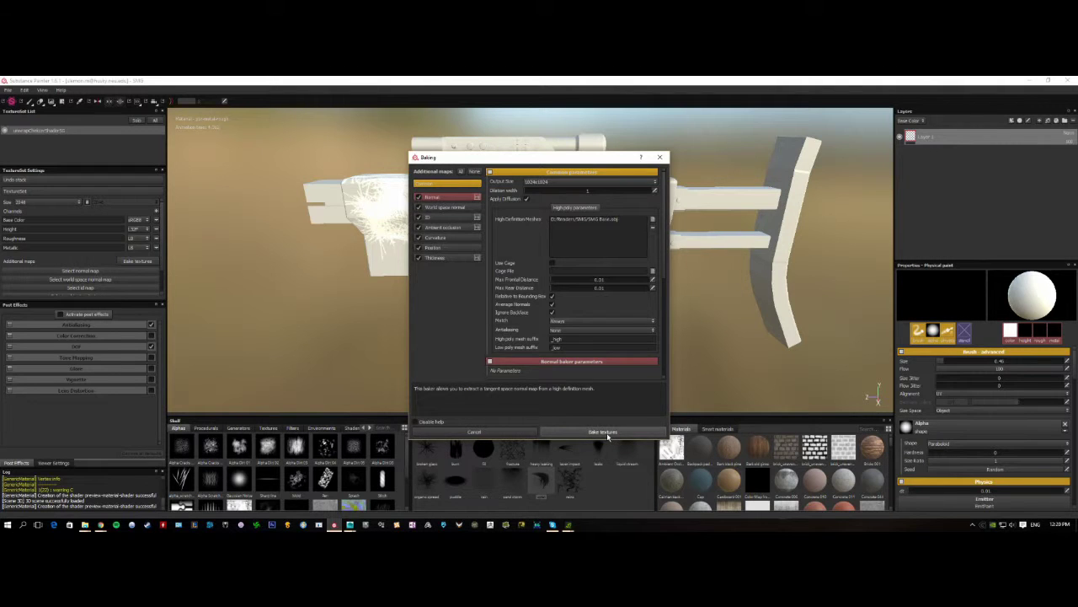
click(607, 432)
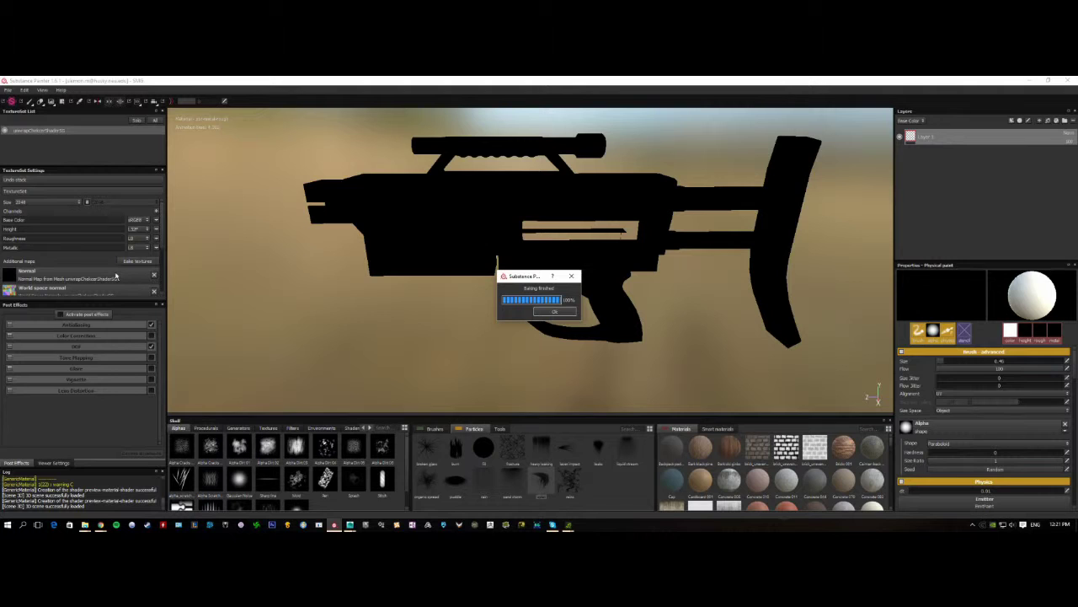
scroll(92, 278, down, 3)
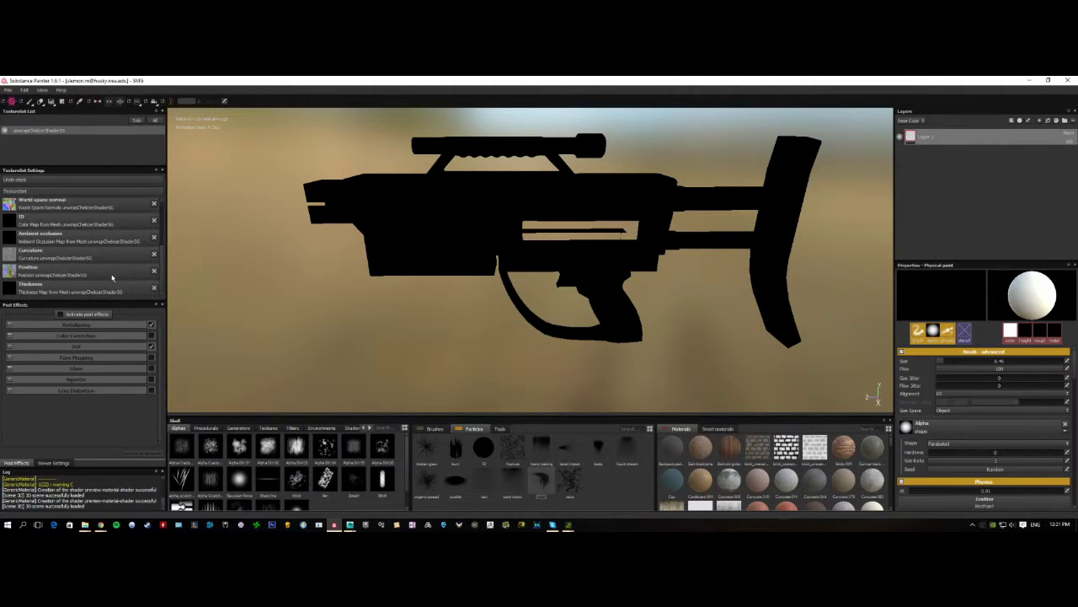
click(82, 242)
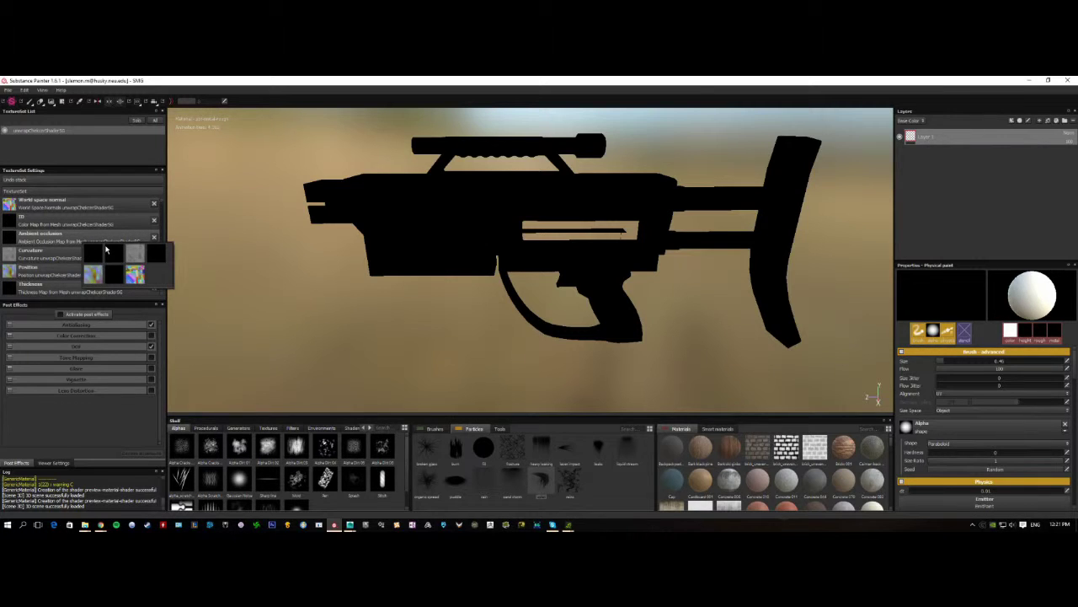
mouse_move(96, 256)
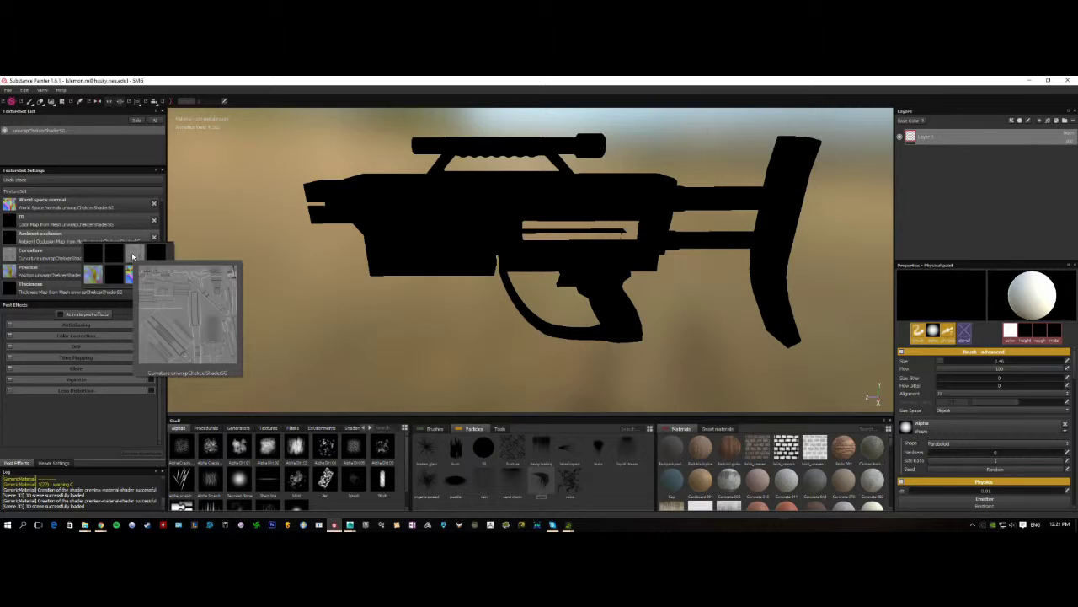
click(297, 301)
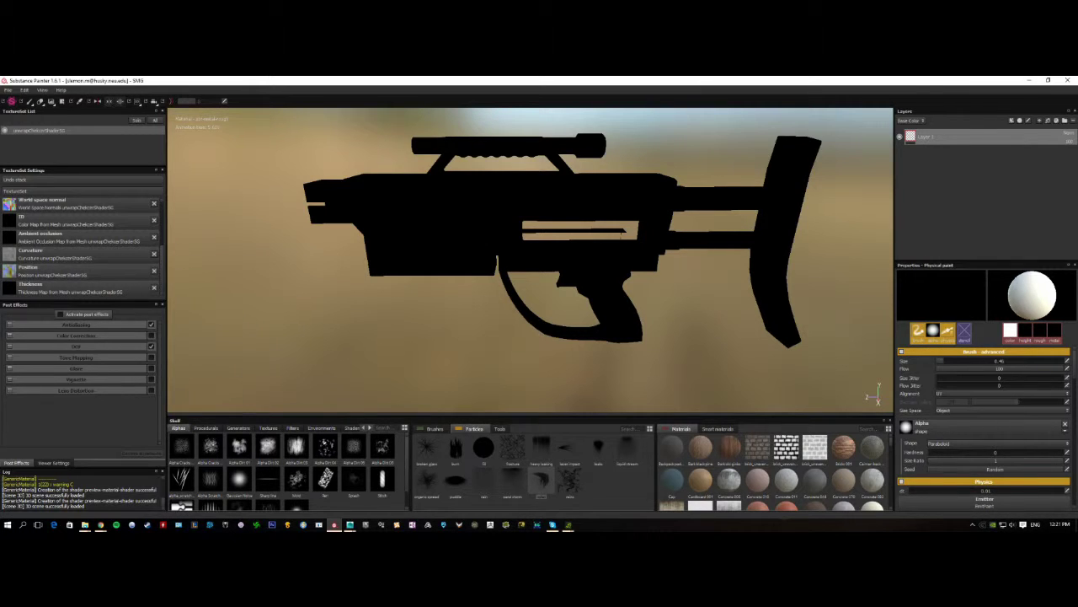
Delete the painted layer from the layer stack
alt+drag(742, 278, 435, 248)
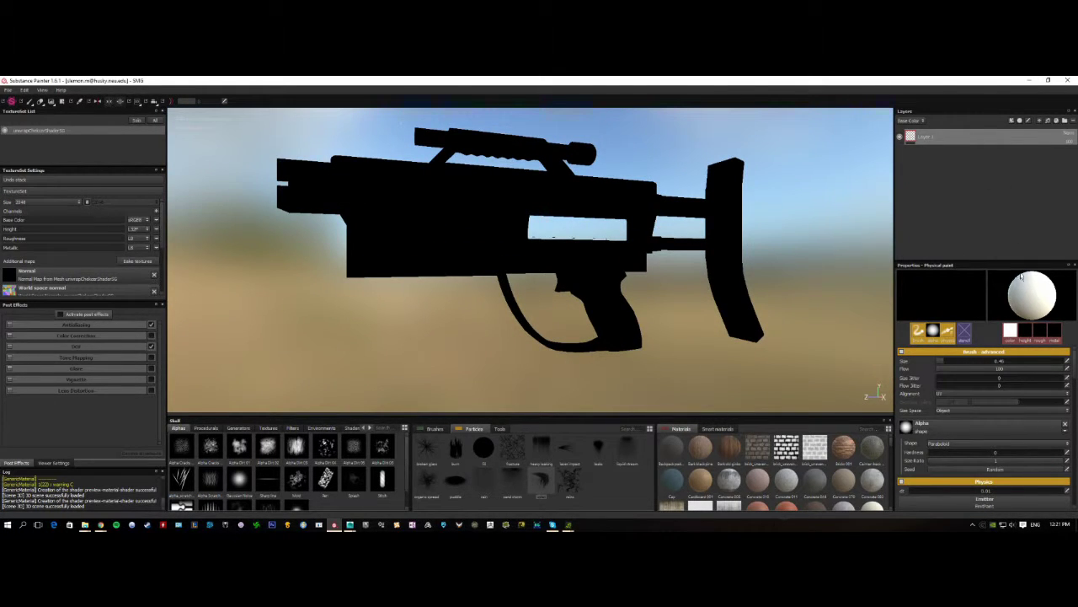
key(Delete)
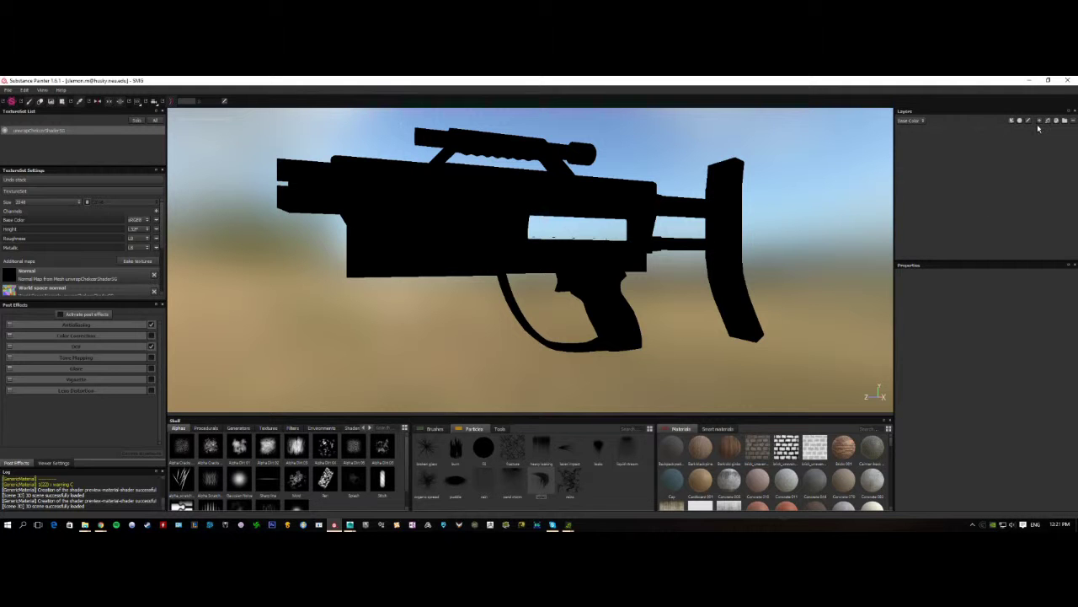
alt+drag(655, 213, 770, 224)
alt+right_drag(770, 224, 686, 224)
alt+drag(686, 224, 621, 224)
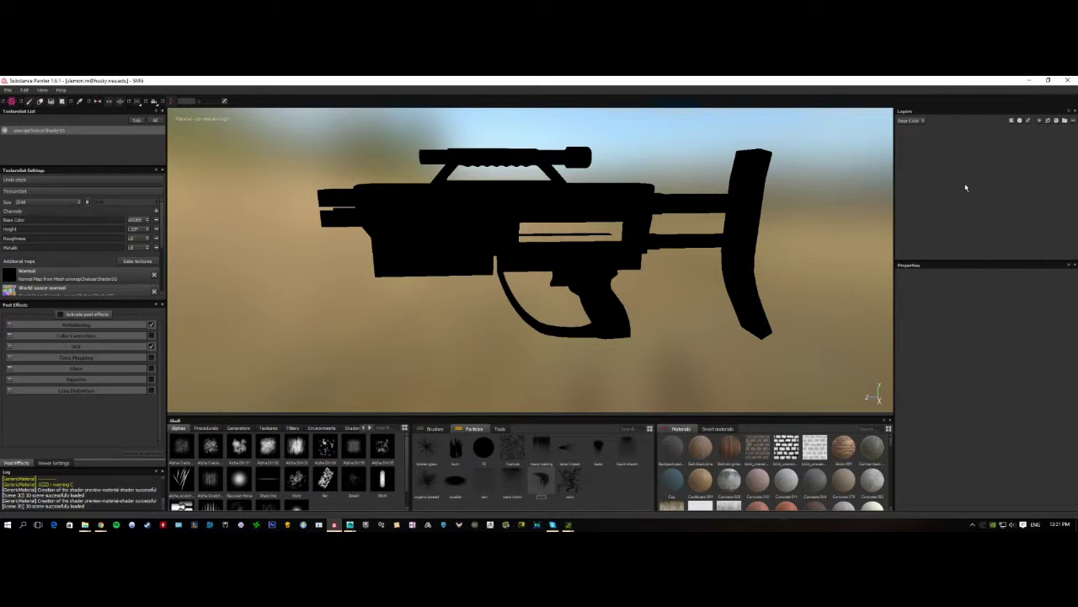
Cover the gun with a Steel material fill layer and remove the baked normal map from the texture set
click(1040, 123)
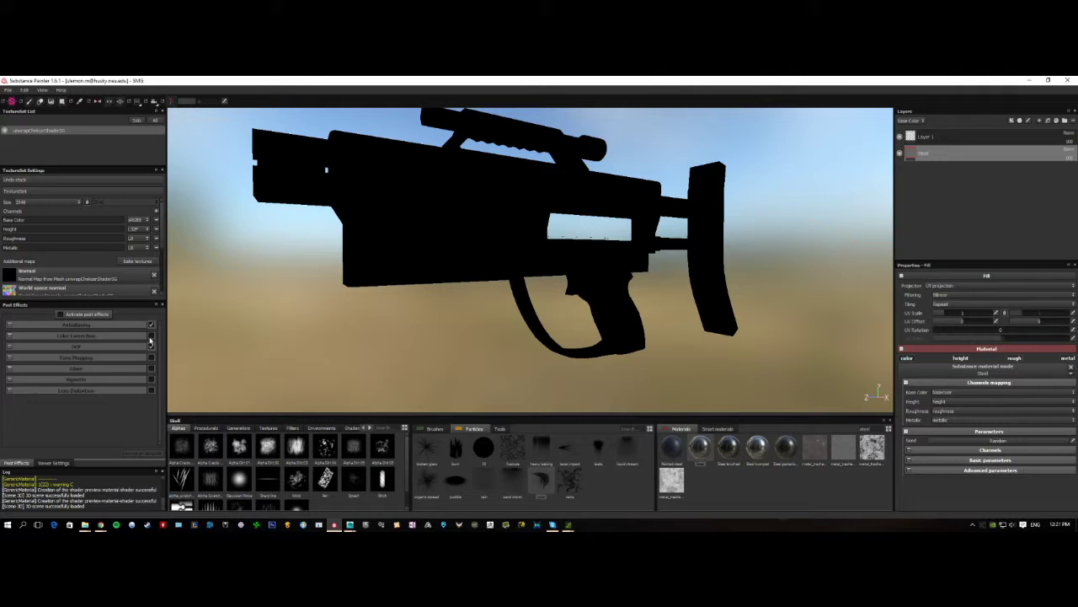
click(151, 346)
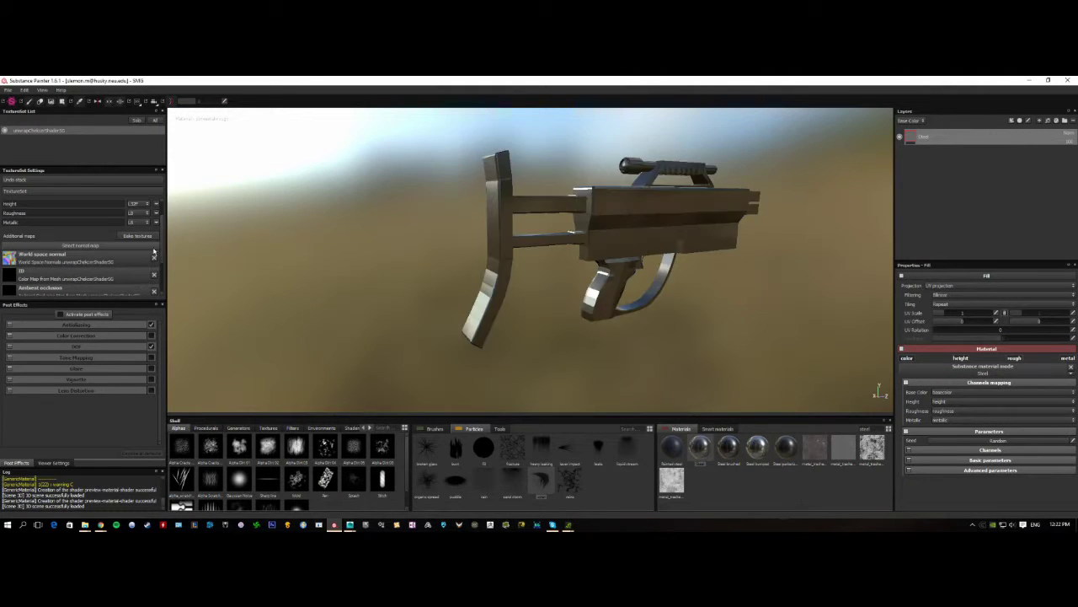
alt+drag(471, 253, 723, 194)
key(F1)
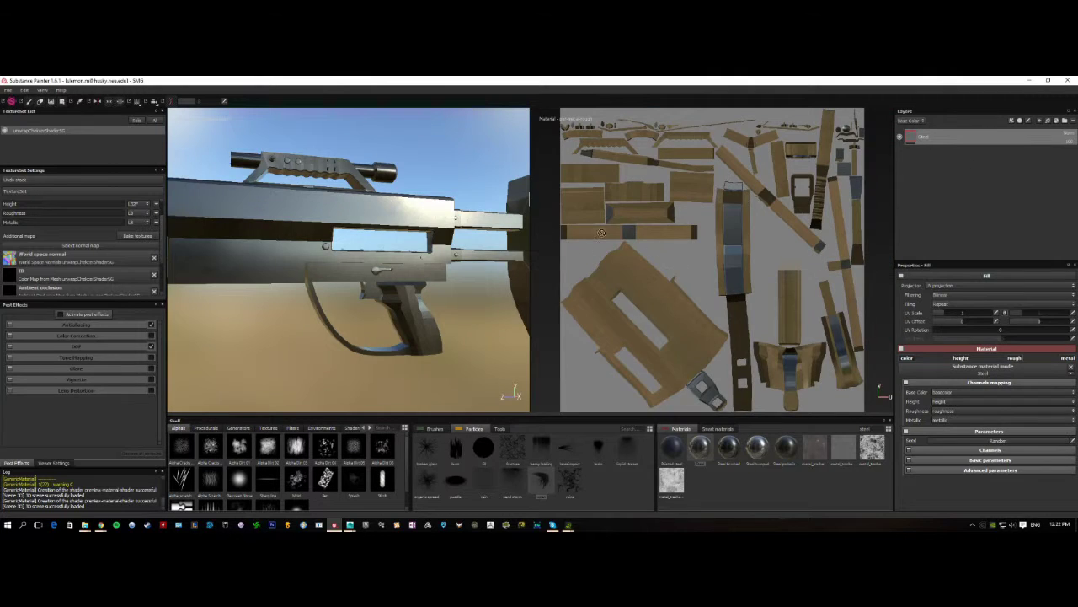
key(F3)
key(F2)
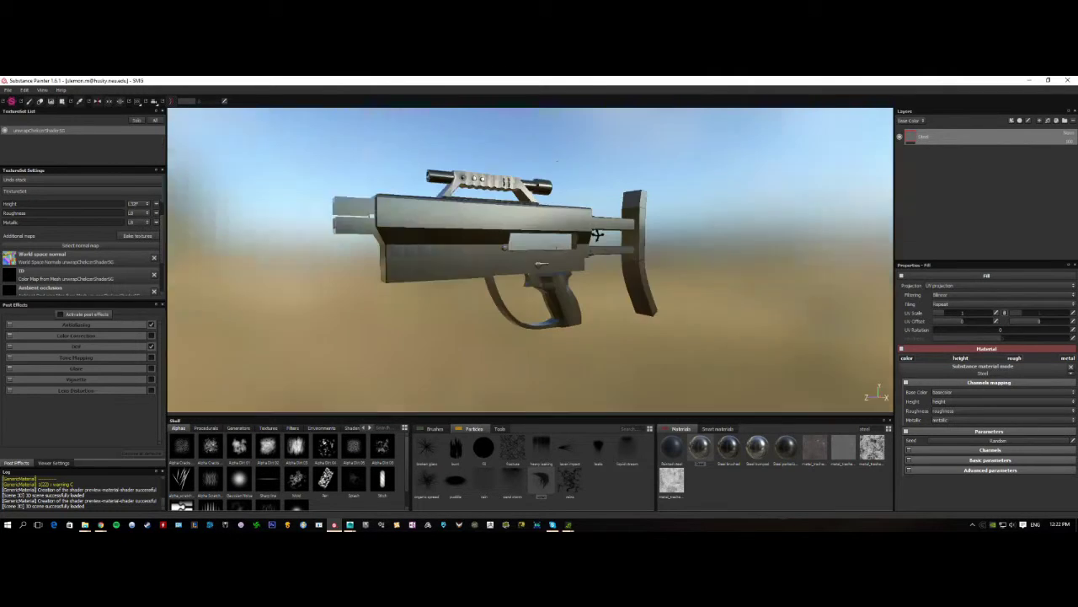
Reveal the Steel material's advanced parameters and darken its steel color to a near-black grey
click(978, 469)
scroll(977, 476, down, 1)
click(976, 500)
click(915, 480)
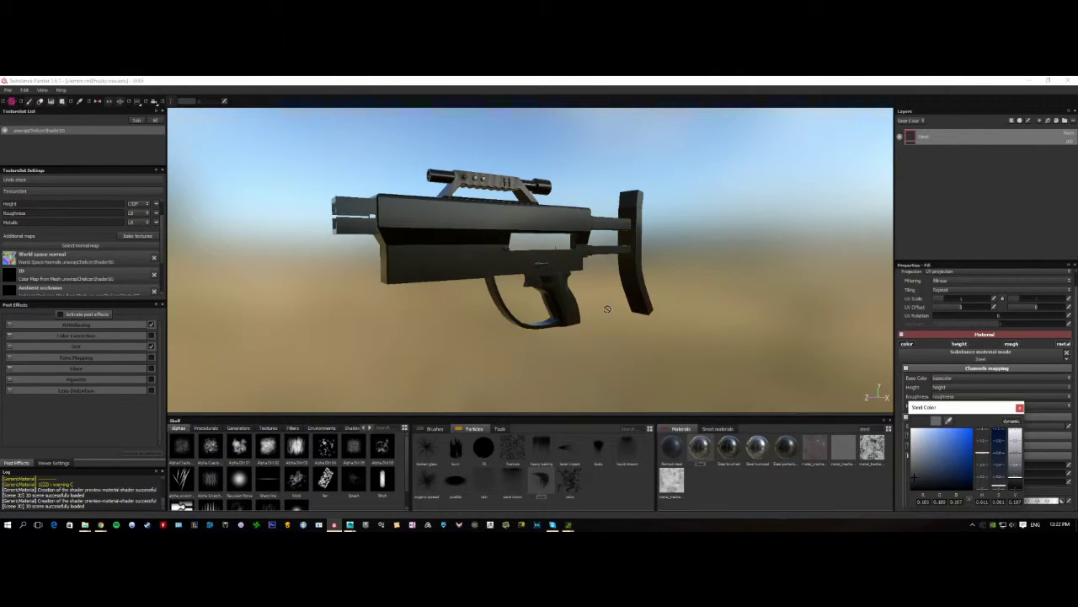
alt+drag(609, 309, 662, 331)
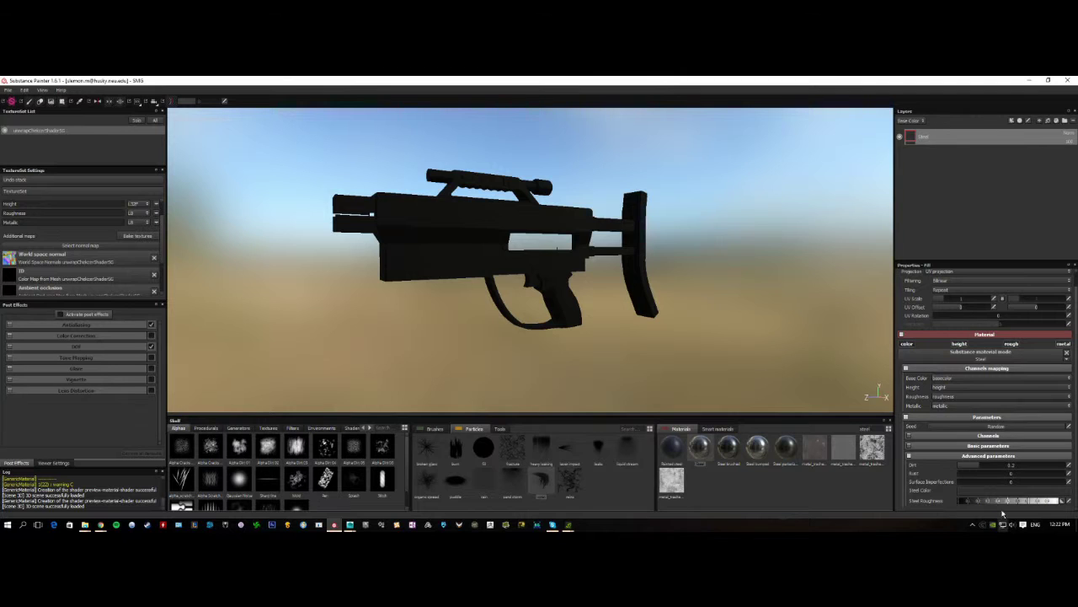
Try several Steel Roughness settings down to the minimum and check the gun's reflections
click(1007, 503)
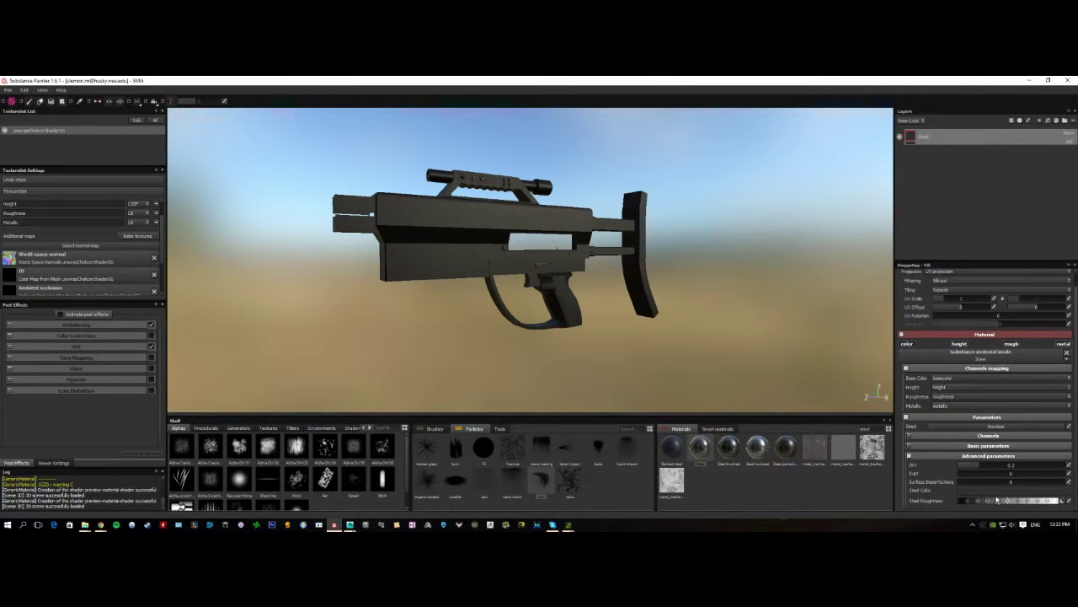
mouse_move(730, 313)
alt+mouse_down()
mouse_move(719, 313)
mouse_move(728, 325)
alt+mouse_up()
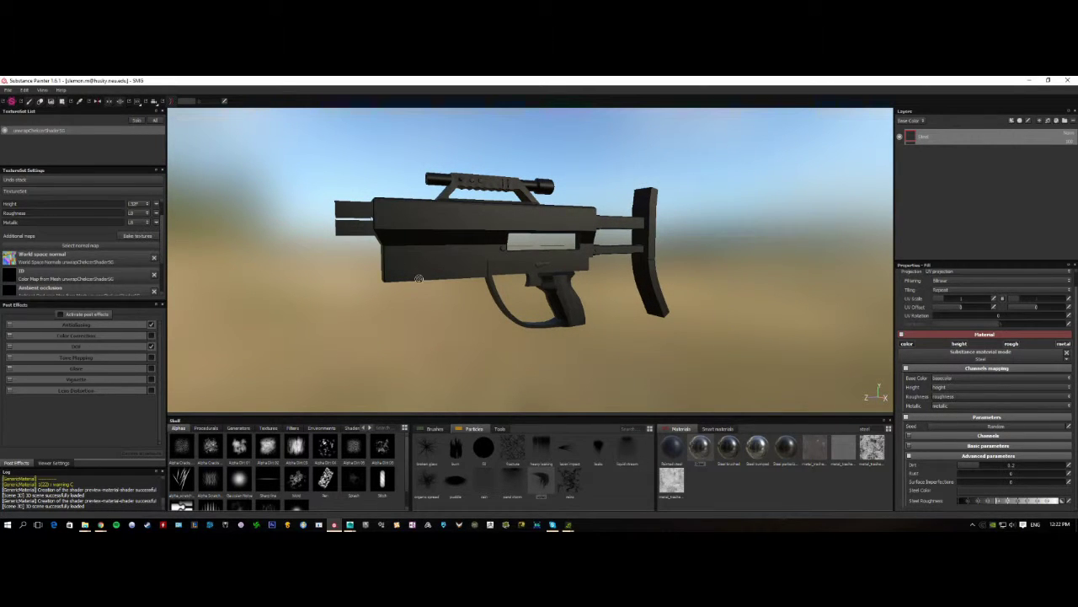
alt+drag(419, 278, 839, 379)
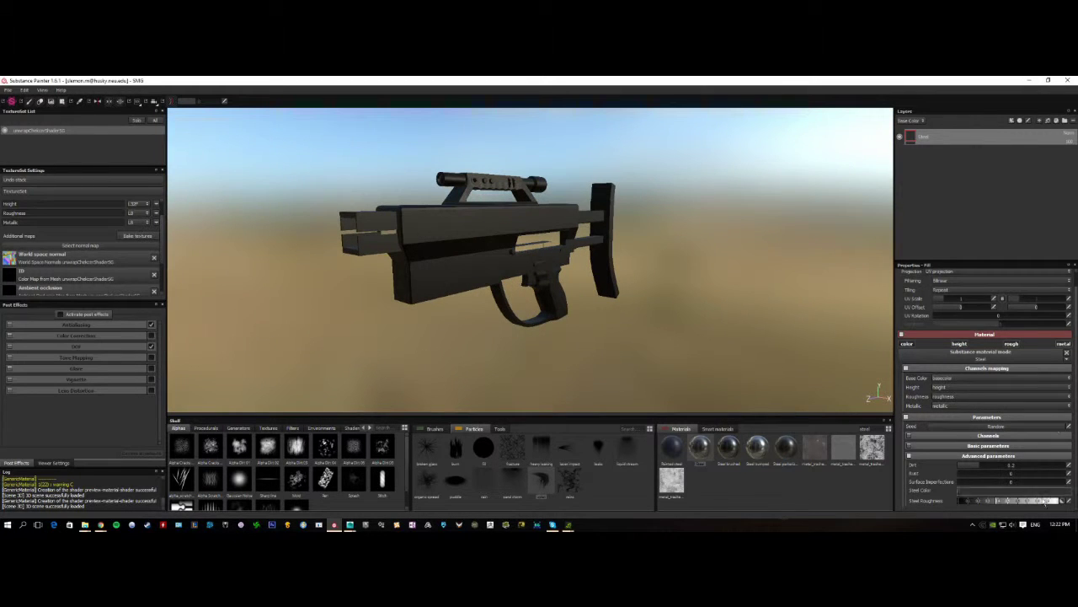
drag(977, 502, 948, 499)
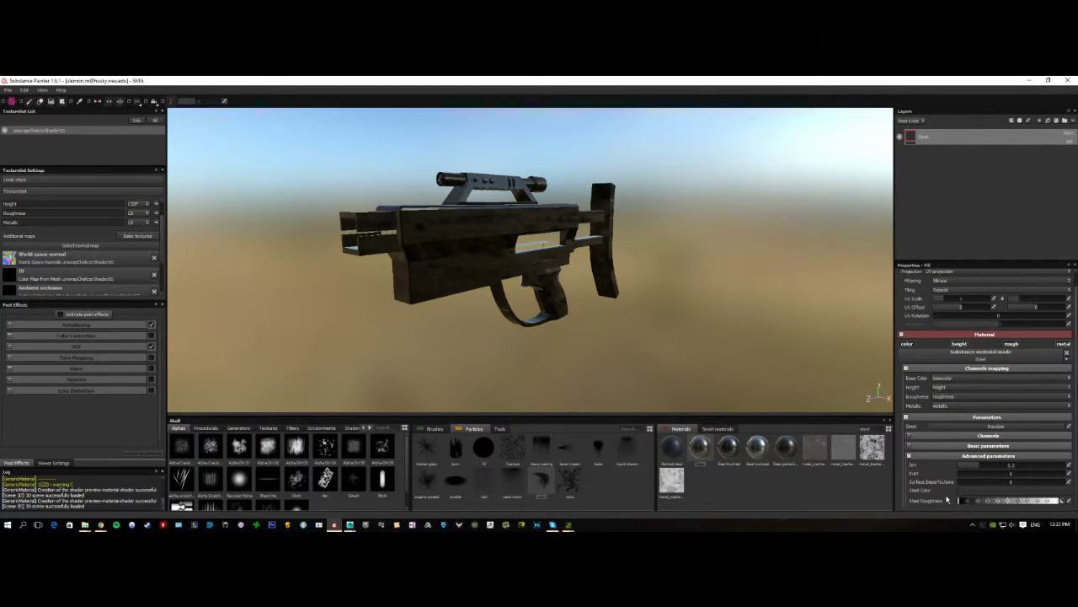
alt+drag(724, 386, 666, 355)
Try a bright blue steel color, and settle on a dark grey with a faint pink tint
click(973, 489)
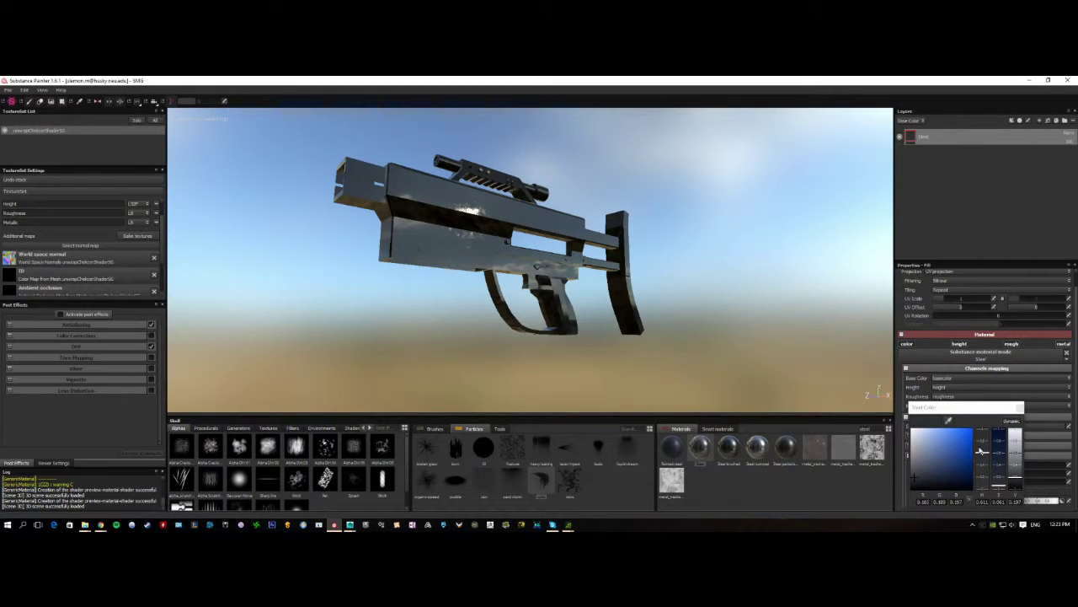
click(982, 451)
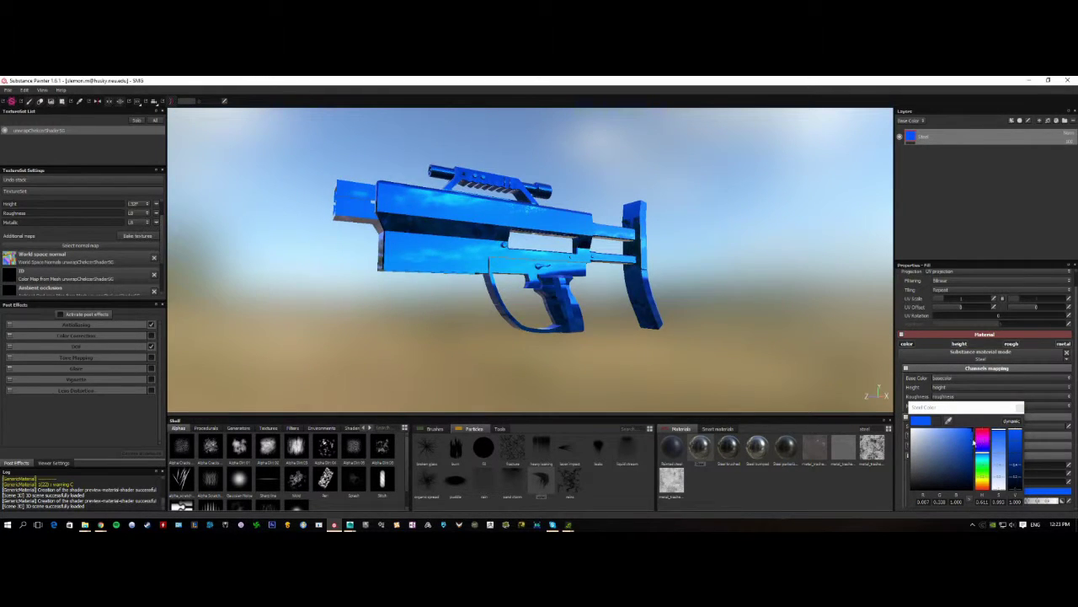
click(983, 438)
drag(960, 440, 916, 472)
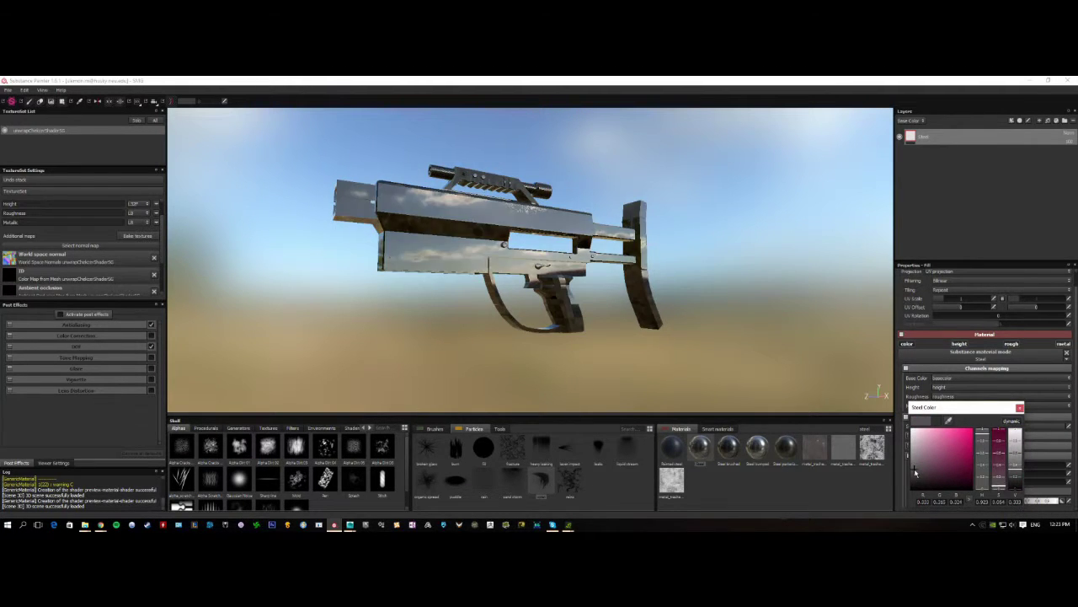
click(1020, 407)
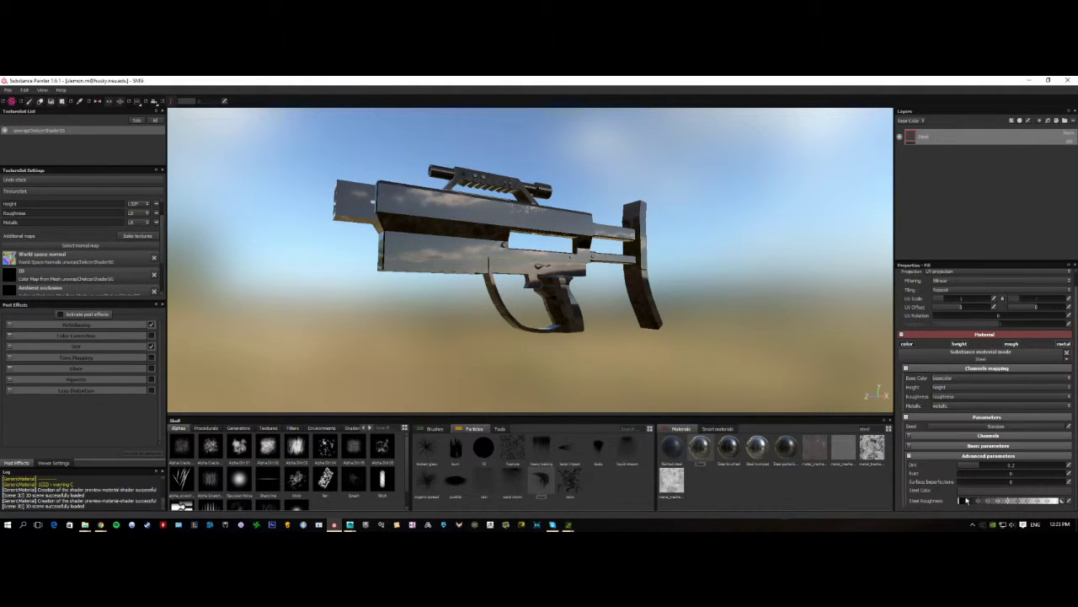
Tune the Steel Roughness to a fairly low, semi-glossy setting while checking the gun's sheen from several angles
drag(966, 500, 987, 501)
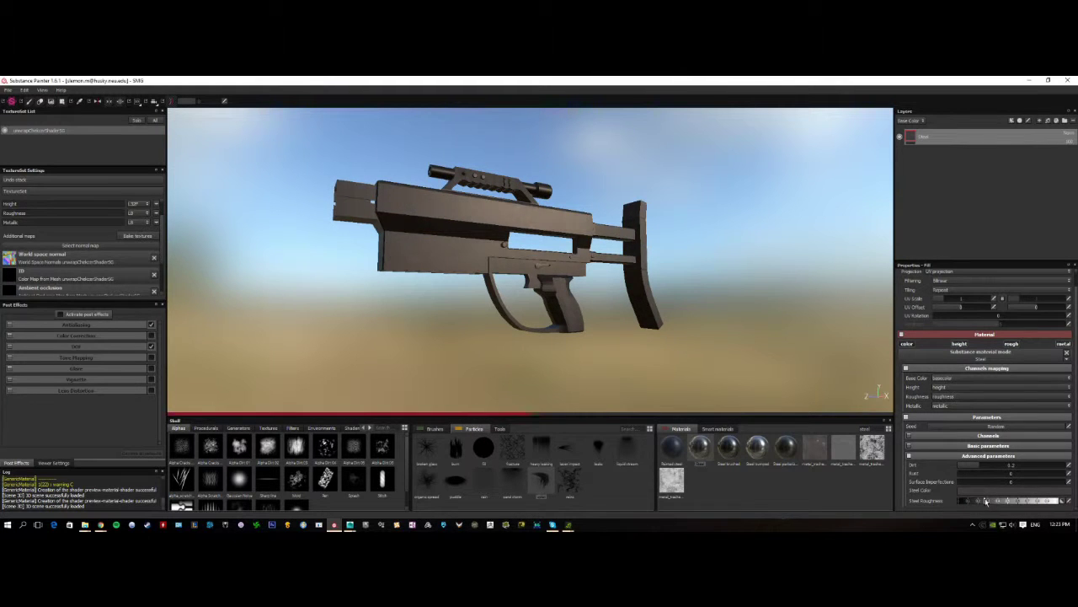
alt+drag(758, 379, 736, 320)
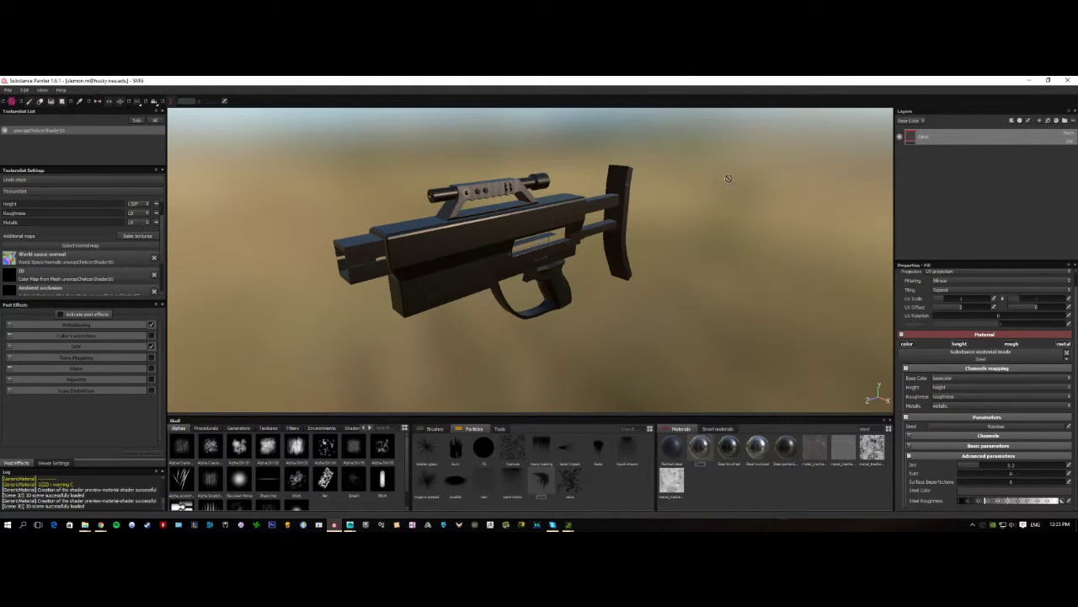
alt+drag(575, 224, 484, 250)
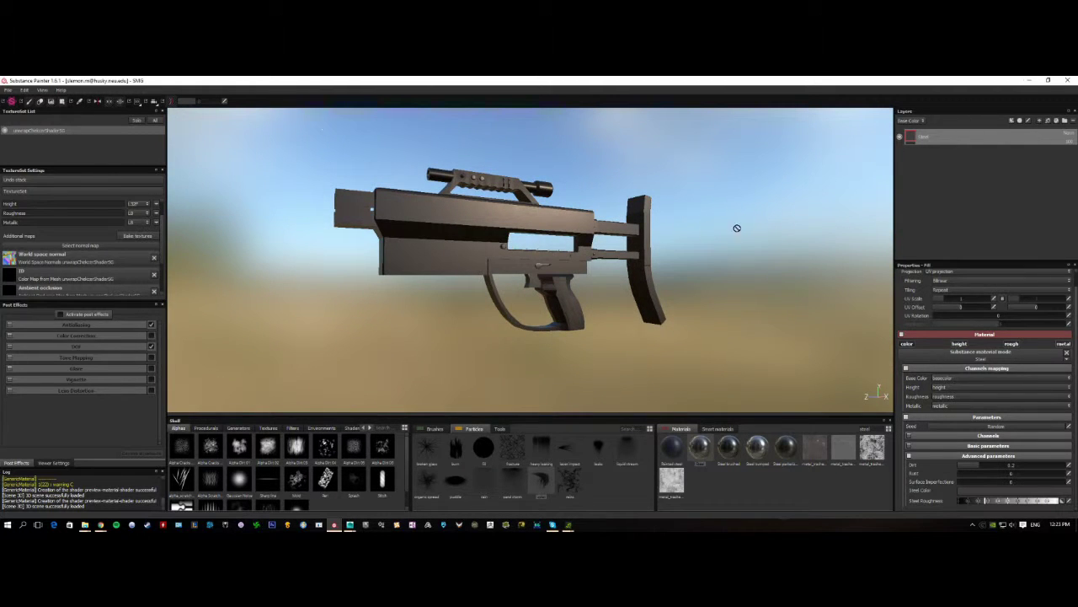
alt+drag(681, 200, 593, 274)
alt+right_drag(469, 266, 405, 281)
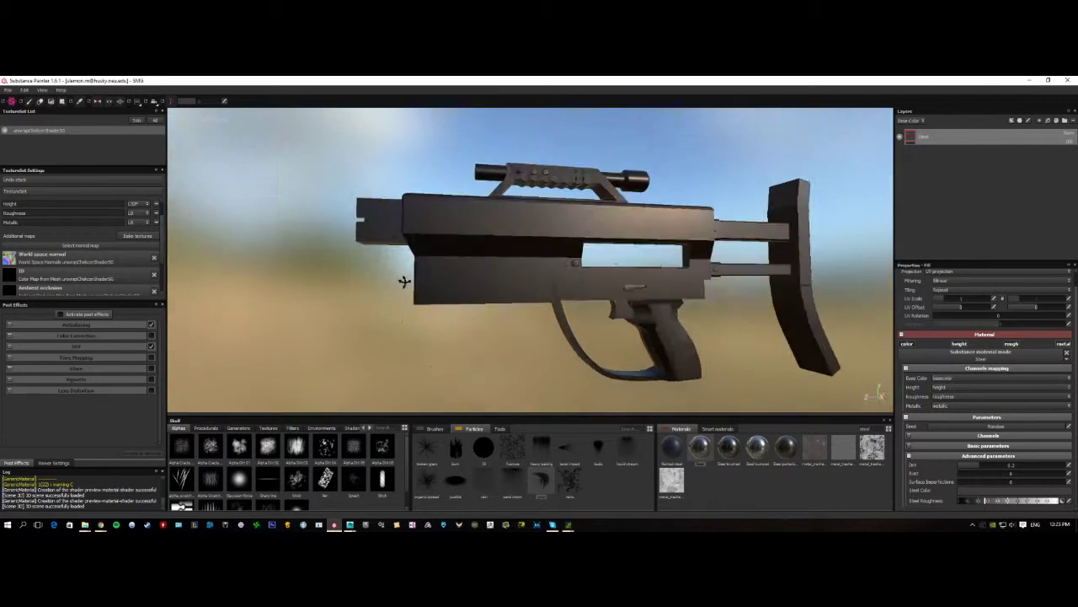
alt+drag(404, 282, 472, 270)
drag(988, 504, 980, 504)
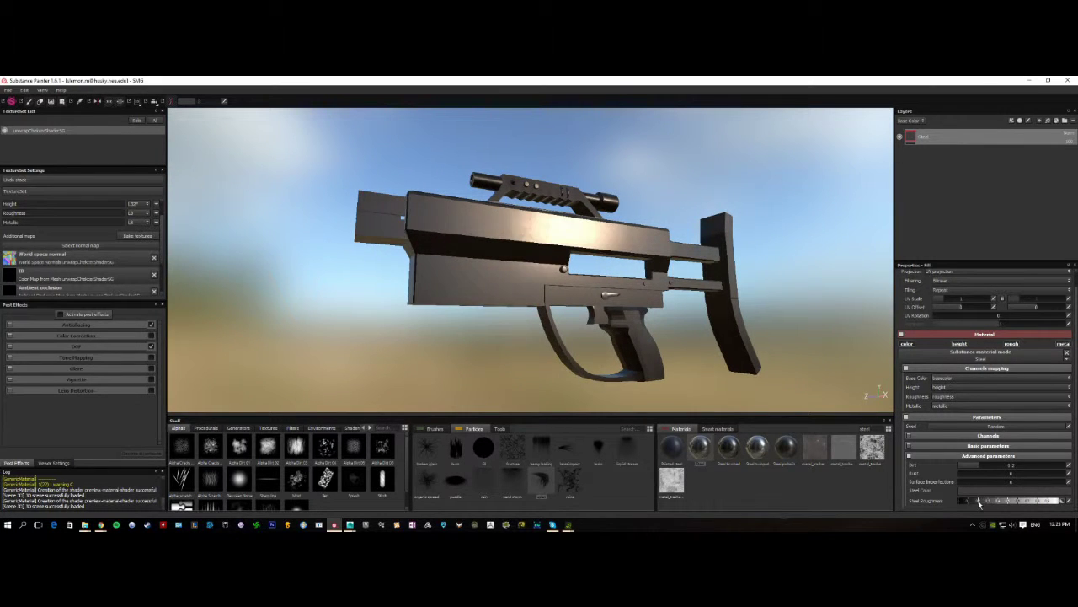
mouse_move(737, 350)
alt+mouse_down()
mouse_move(734, 320)
mouse_move(777, 310)
alt+mouse_up()
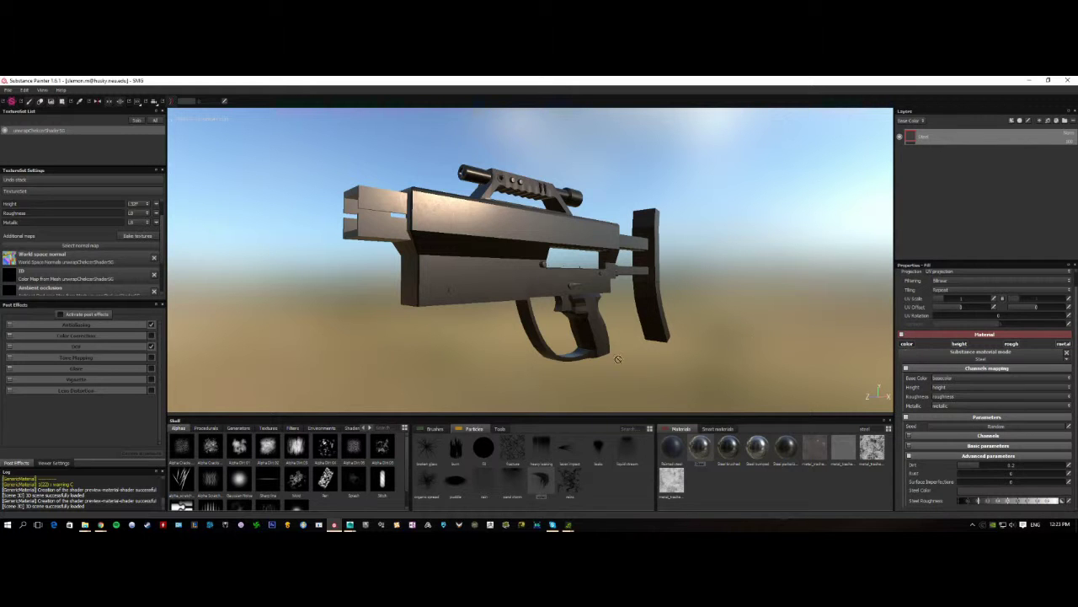
mouse_move(638, 272)
alt+mouse_down()
mouse_move(552, 249)
mouse_move(641, 255)
alt+mouse_up()
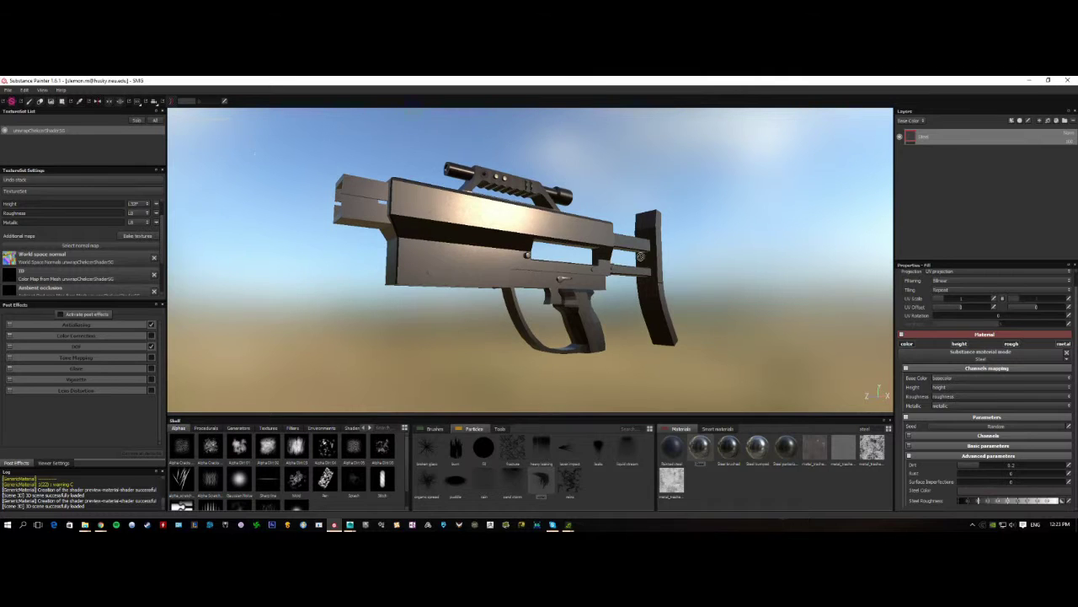
Switch the Steel fill's color channel off and back on, and do the same with its height channel
click(907, 344)
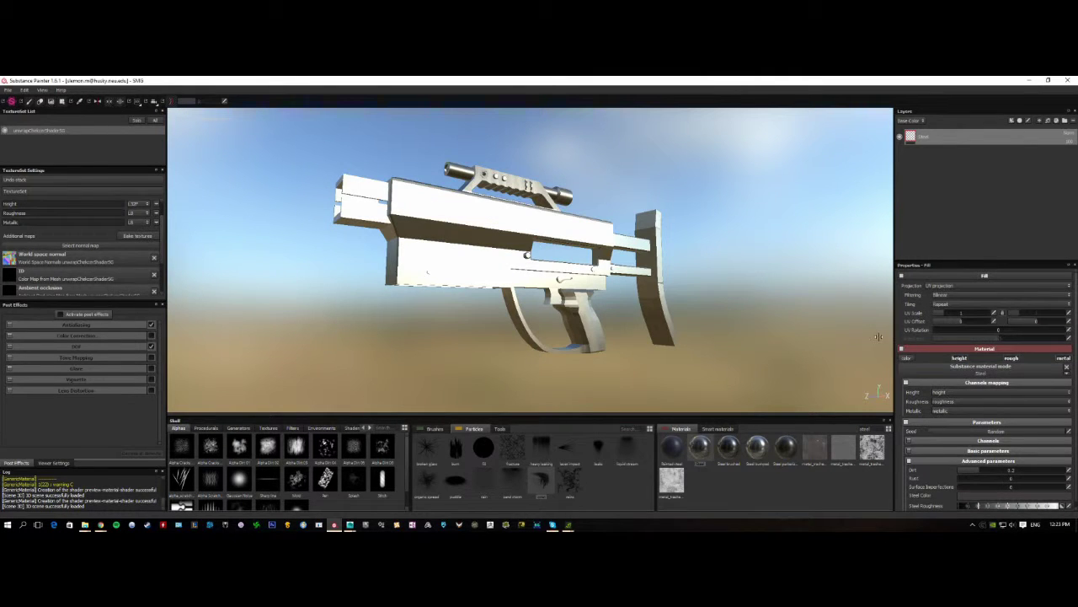
alt+drag(696, 268, 678, 284)
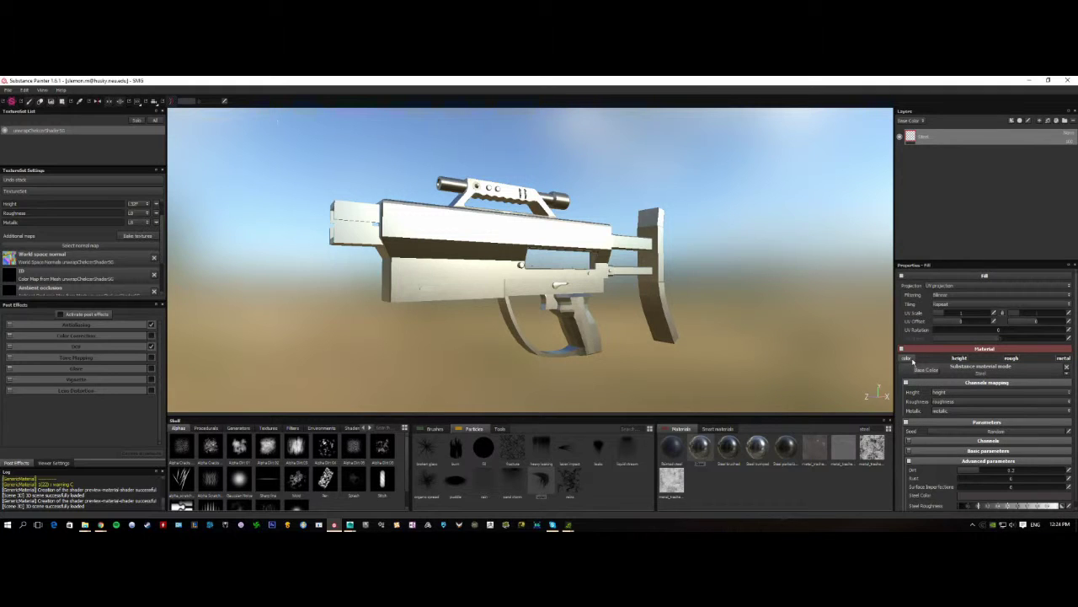
click(909, 358)
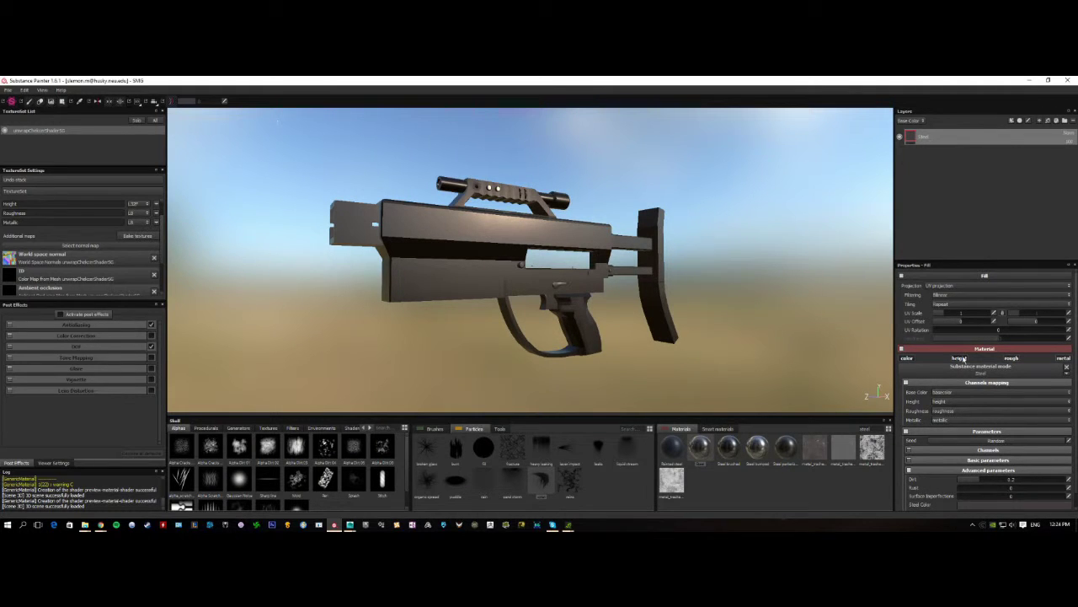
click(960, 358)
alt+drag(640, 304, 514, 300)
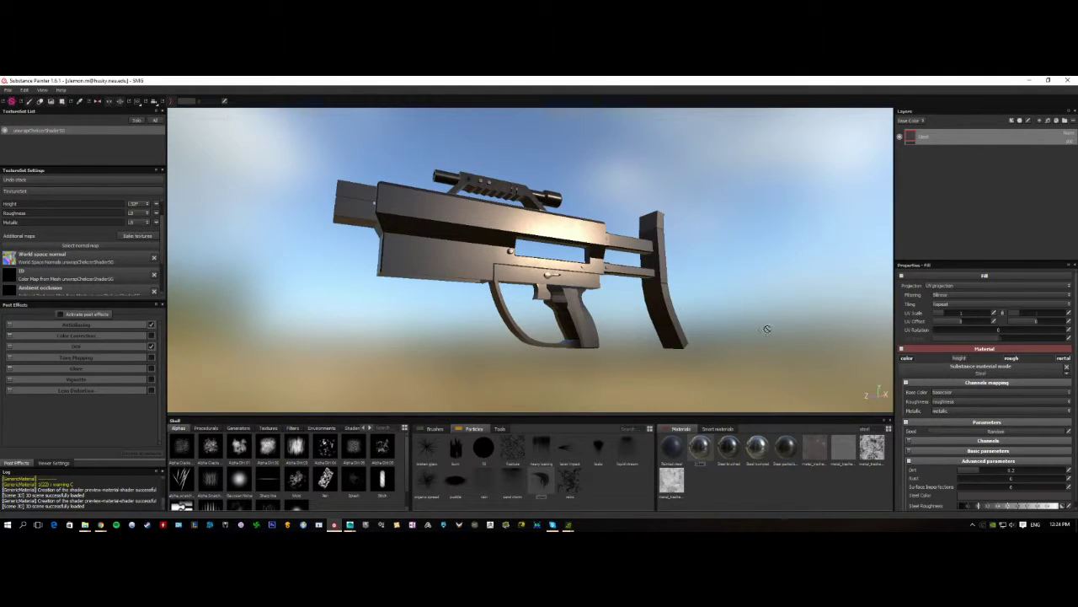
click(959, 358)
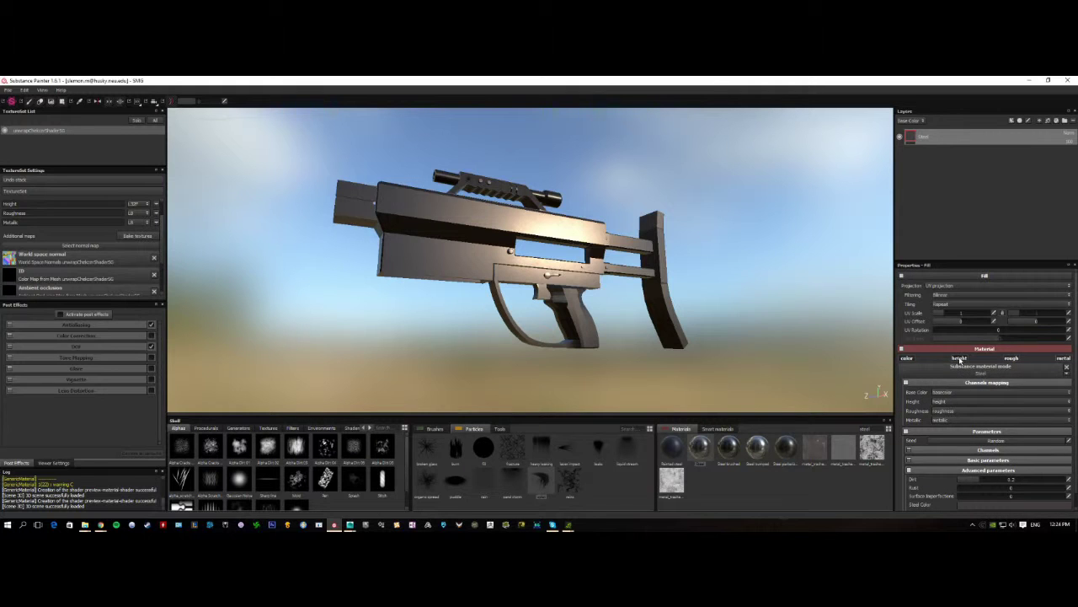
Add a paint layer above the Steel fill and clear the search filter in the materials library
click(1040, 120)
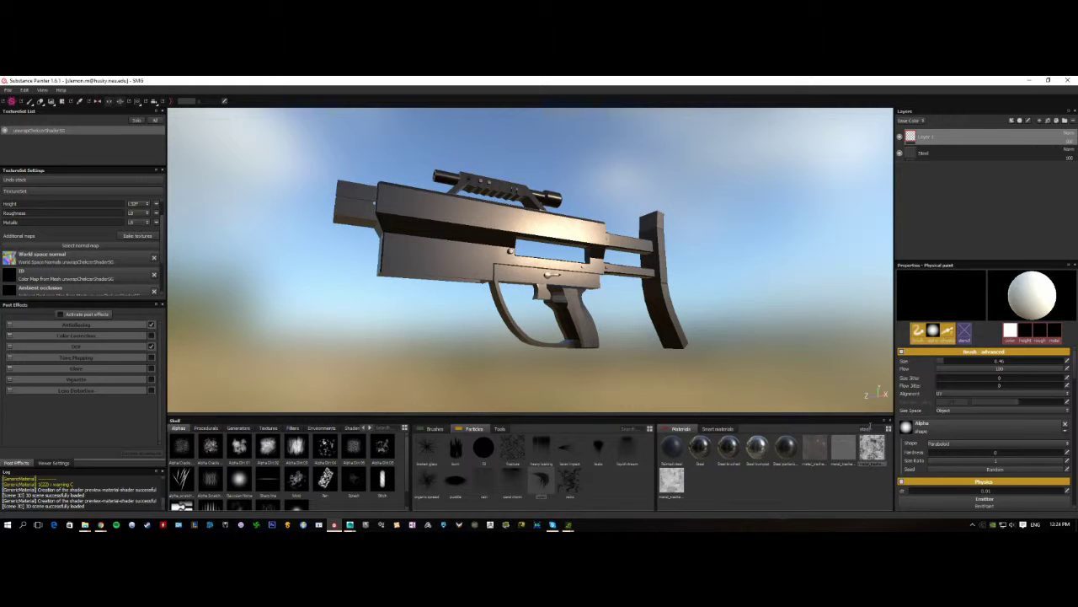
click(881, 428)
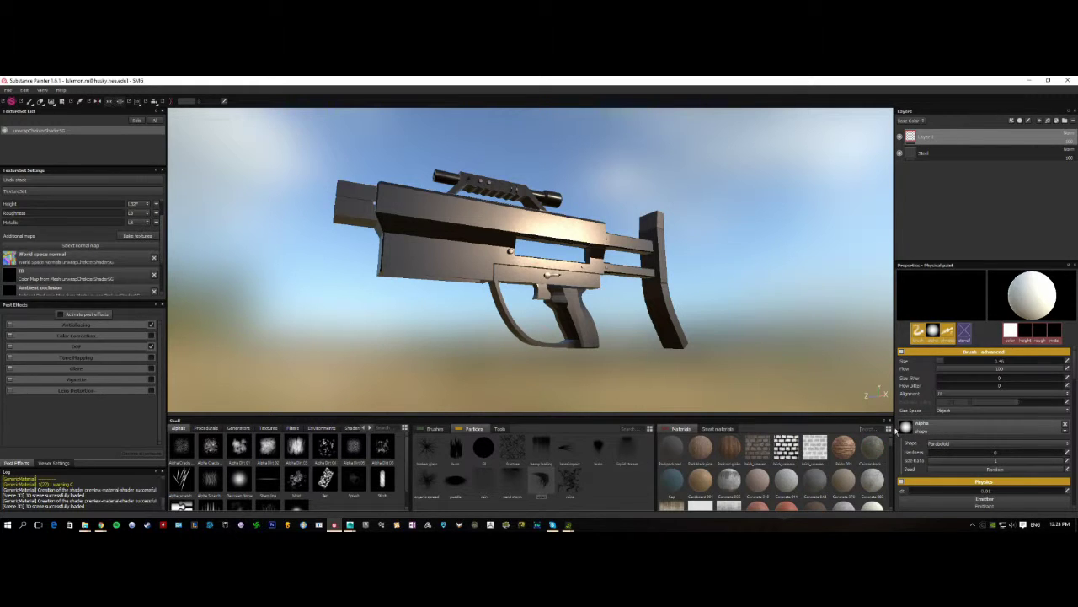
drag(745, 453, 757, 405)
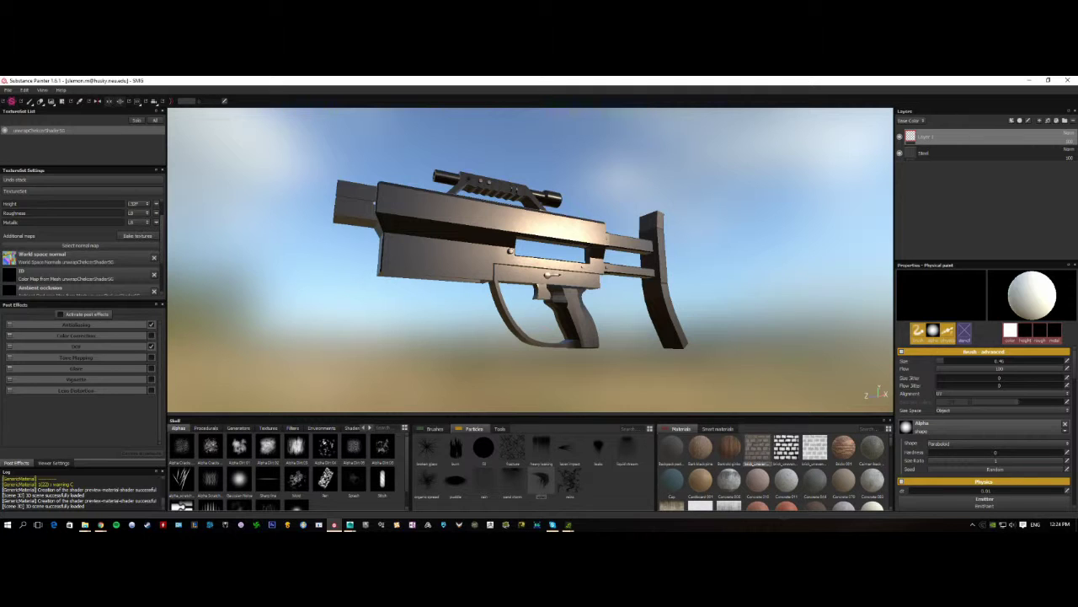
Apply the Concrete bare smart material between Layer 1 and Steel, and check the gun's surface up close
click(718, 429)
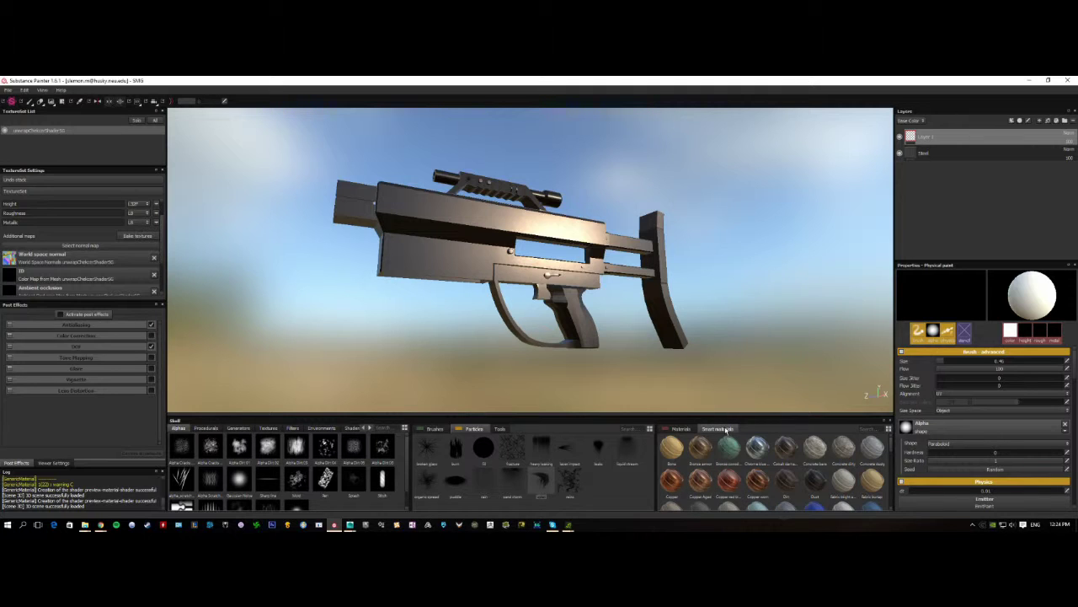
drag(809, 463, 928, 149)
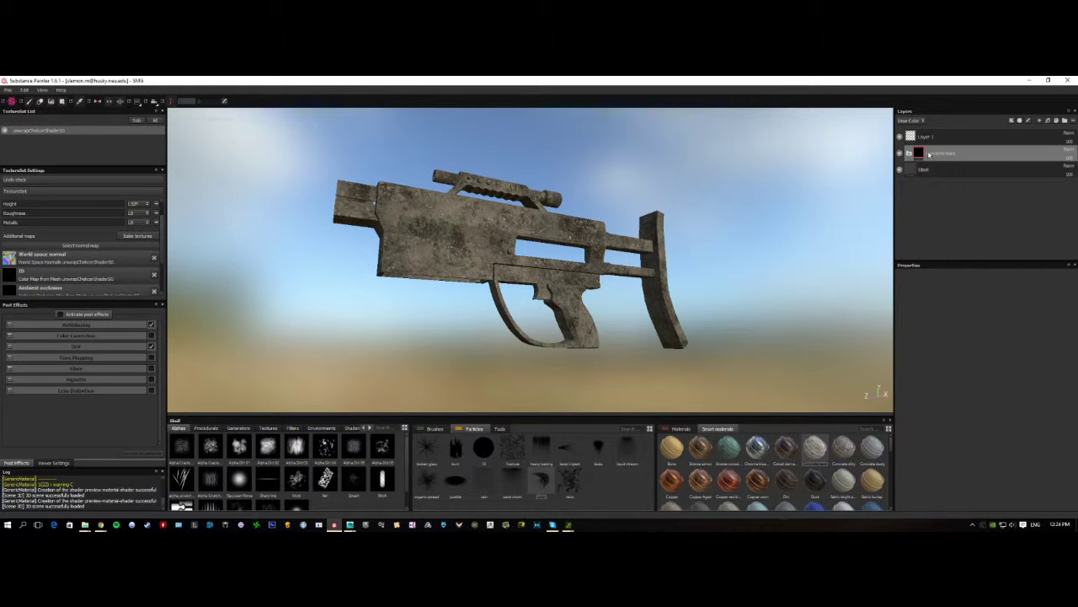
alt+drag(599, 253, 573, 280)
scroll(488, 231, up, 5)
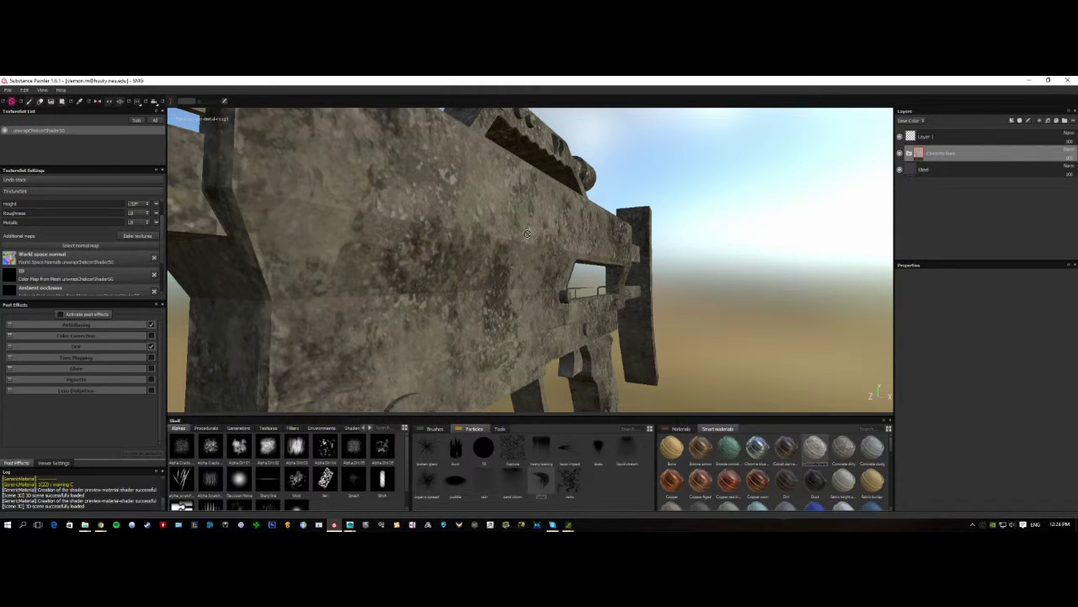
alt+drag(596, 242, 489, 265)
Expand the Concrete bare group and enable the height channel on its Color variations 2 fill
double_click(939, 152)
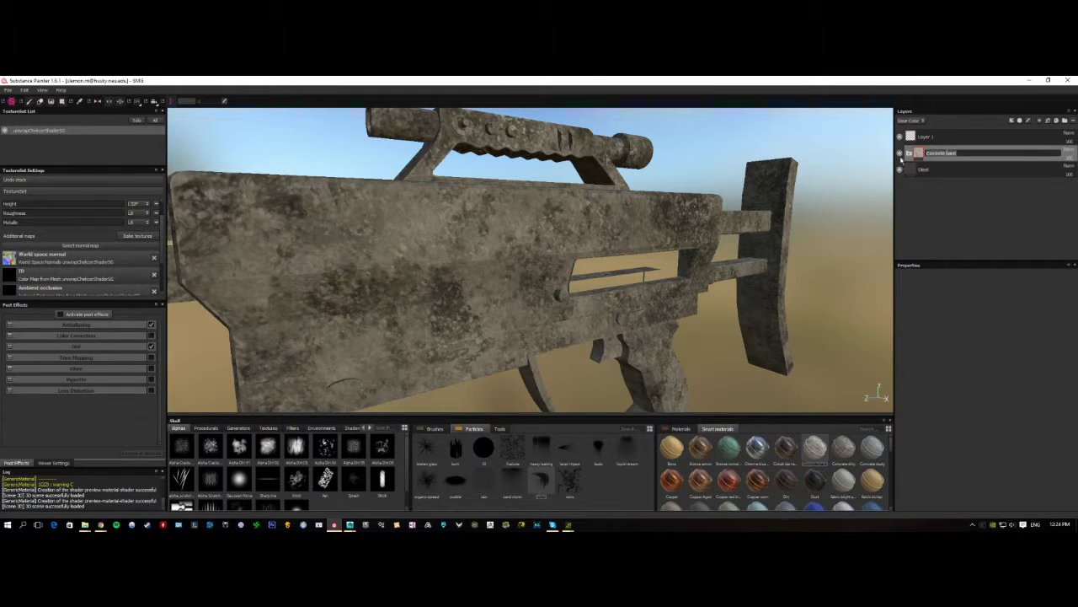
click(908, 153)
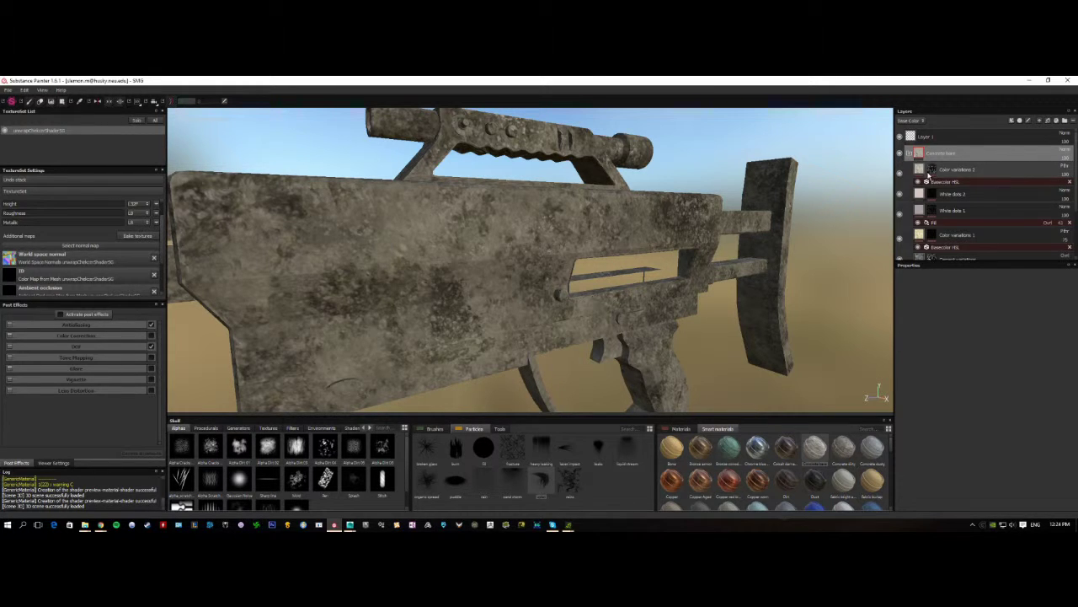
click(925, 174)
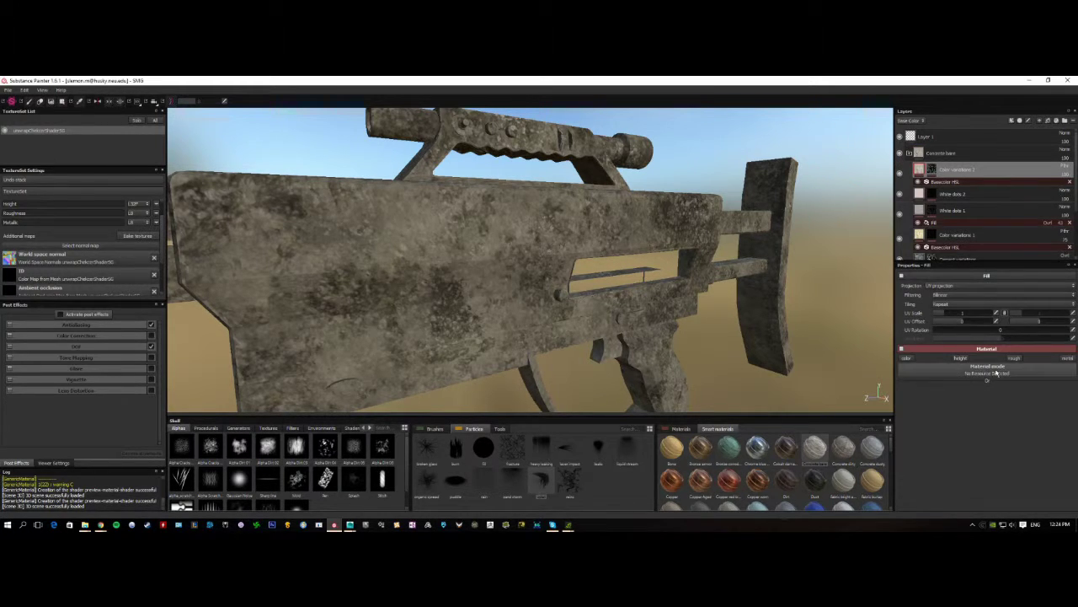
click(962, 359)
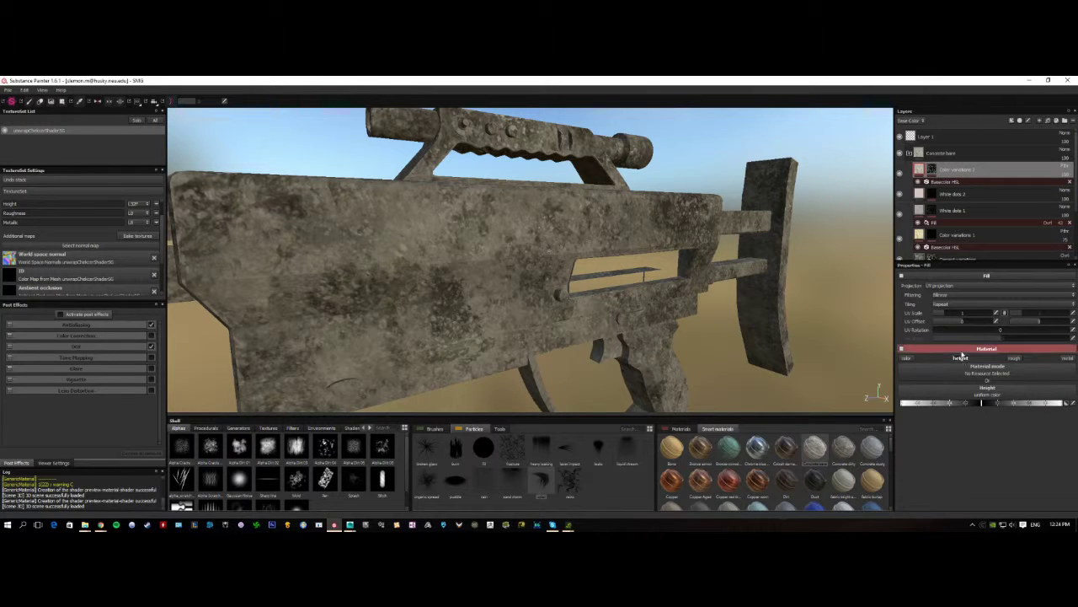
Examine the fill settings of the White dots, Color variations, Cement variations and Base layers inside the Concrete bare group
click(921, 195)
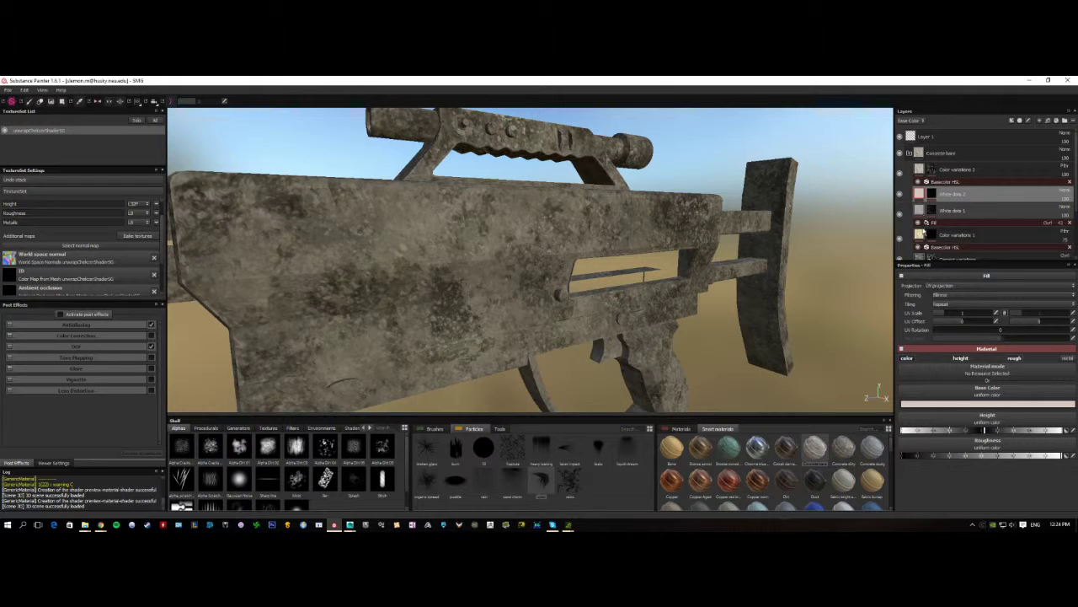
click(925, 212)
click(925, 235)
click(923, 258)
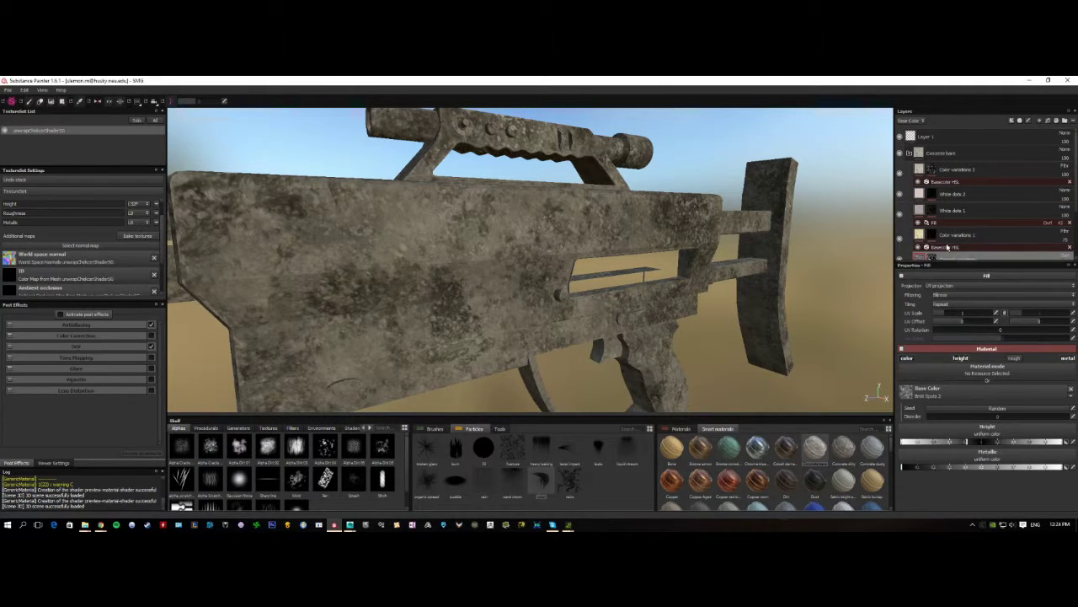
scroll(924, 237, down, 2)
click(925, 224)
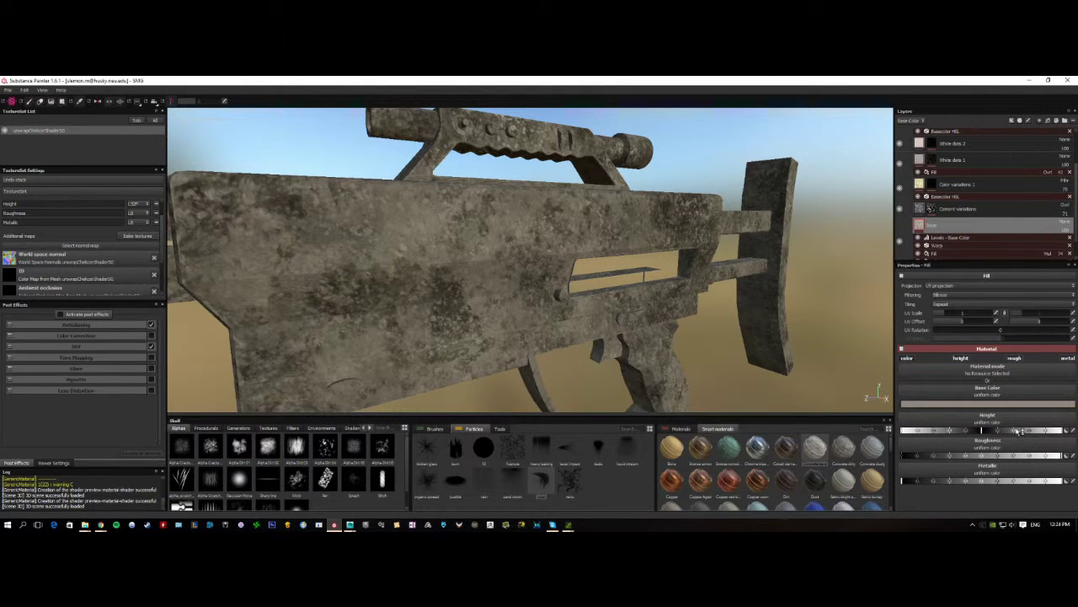
drag(1017, 431, 1067, 431)
scroll(989, 164, up, 3)
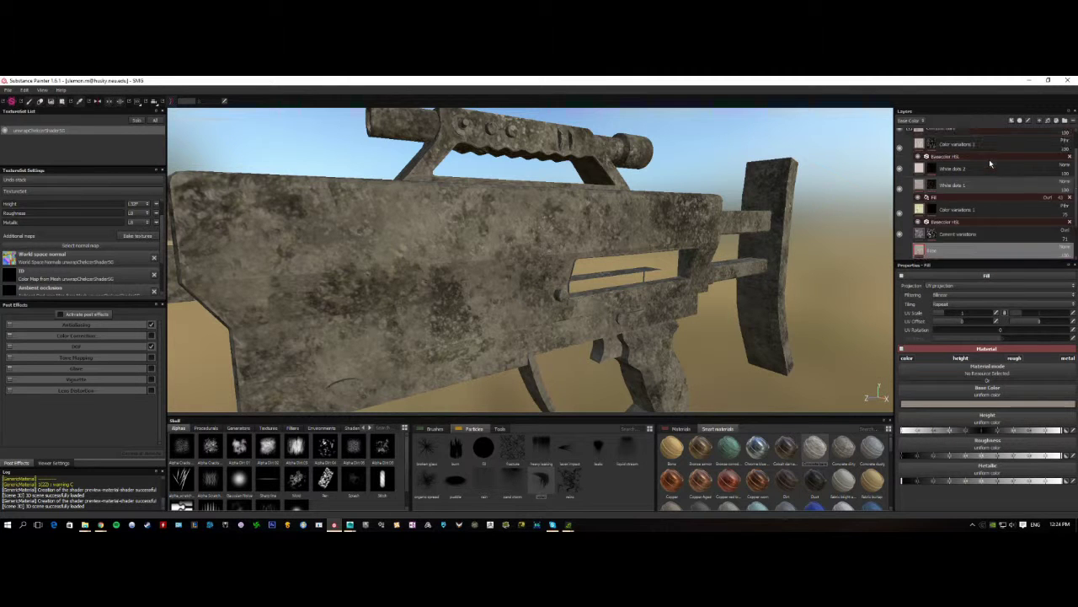
click(978, 169)
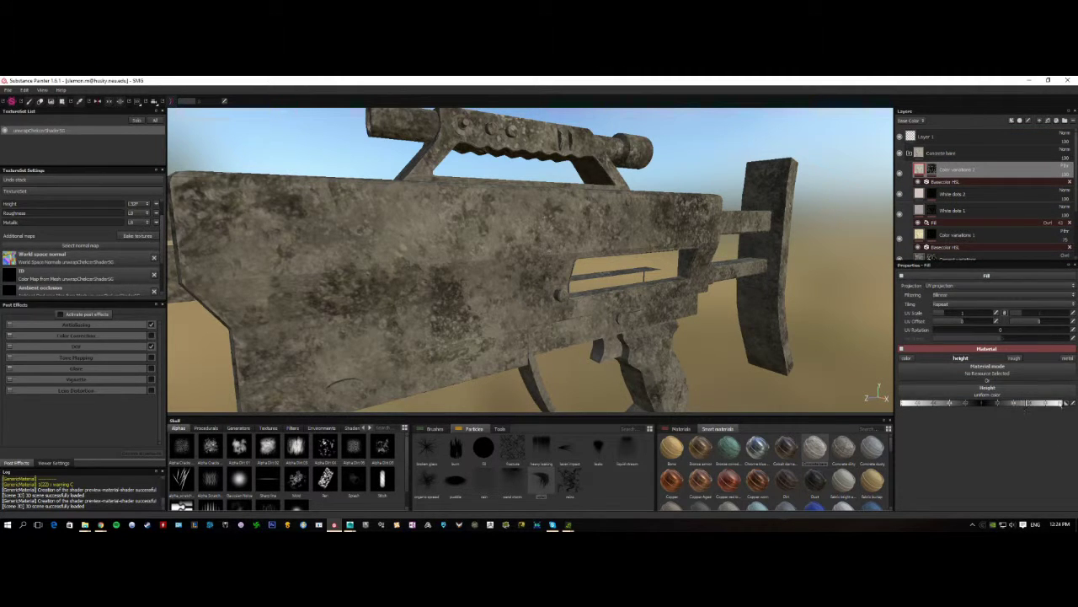
Delete the Concrete bare group from the layer stack
alt+drag(639, 280, 480, 270)
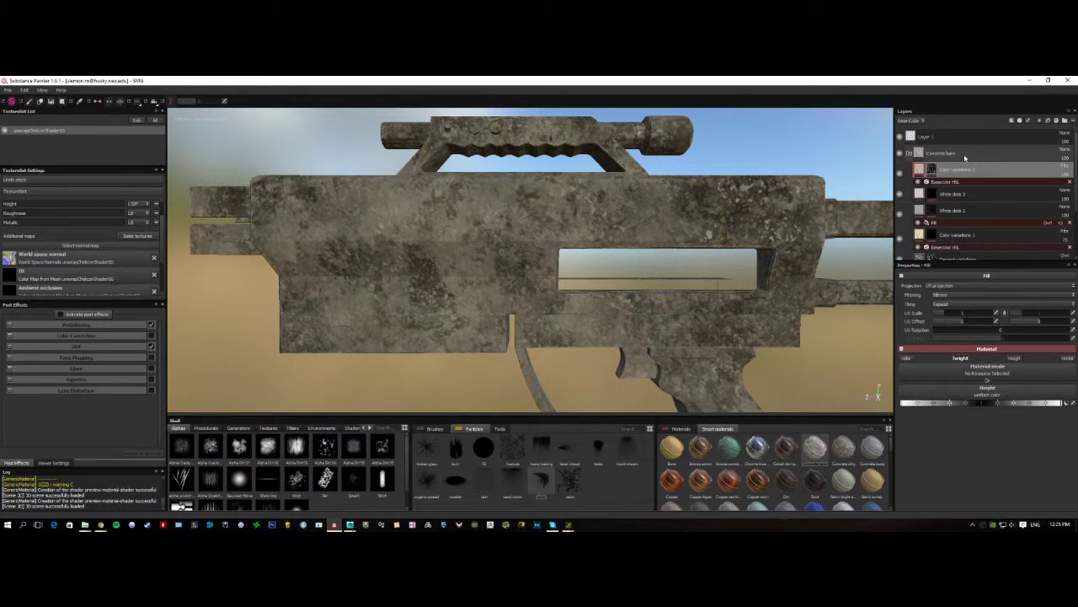
click(964, 155)
key(Delete)
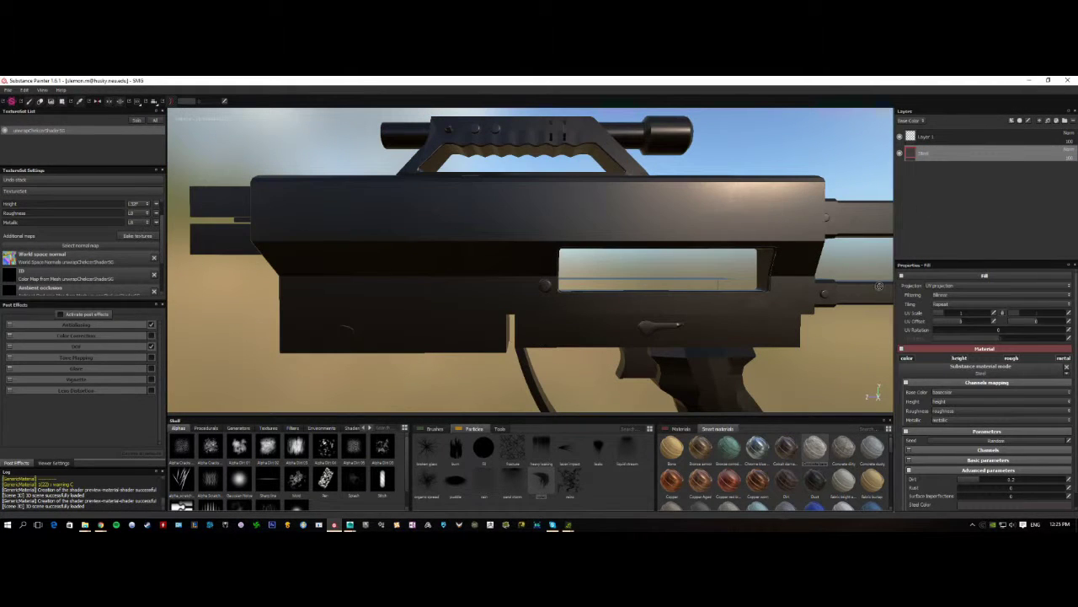
Search the regular materials for "pain" and add Car paint as a fill layer between Layer 1 and Steel
scroll(831, 474, down, 5)
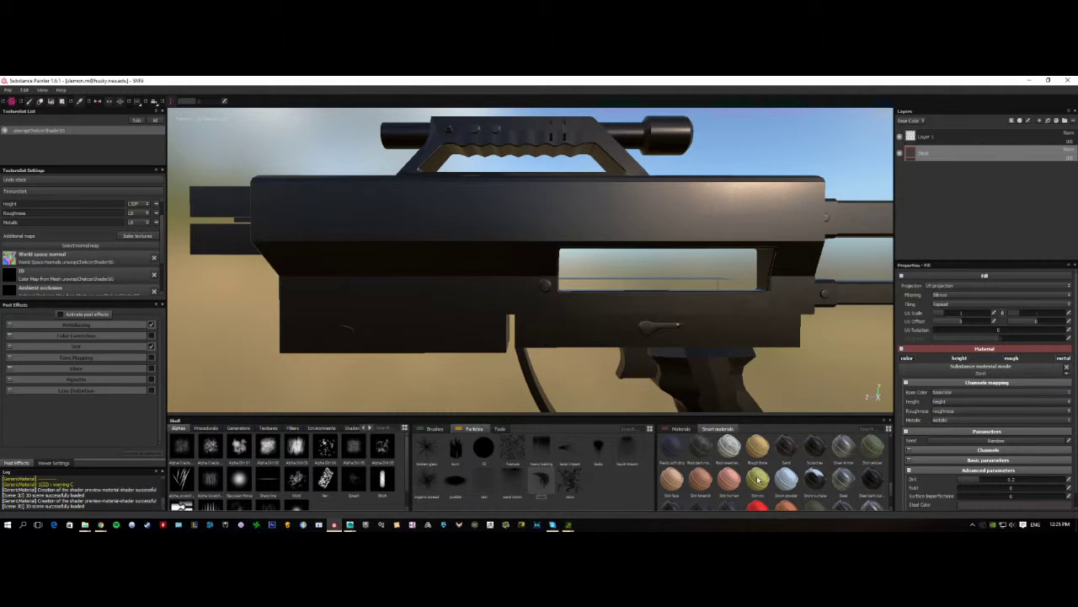
click(680, 428)
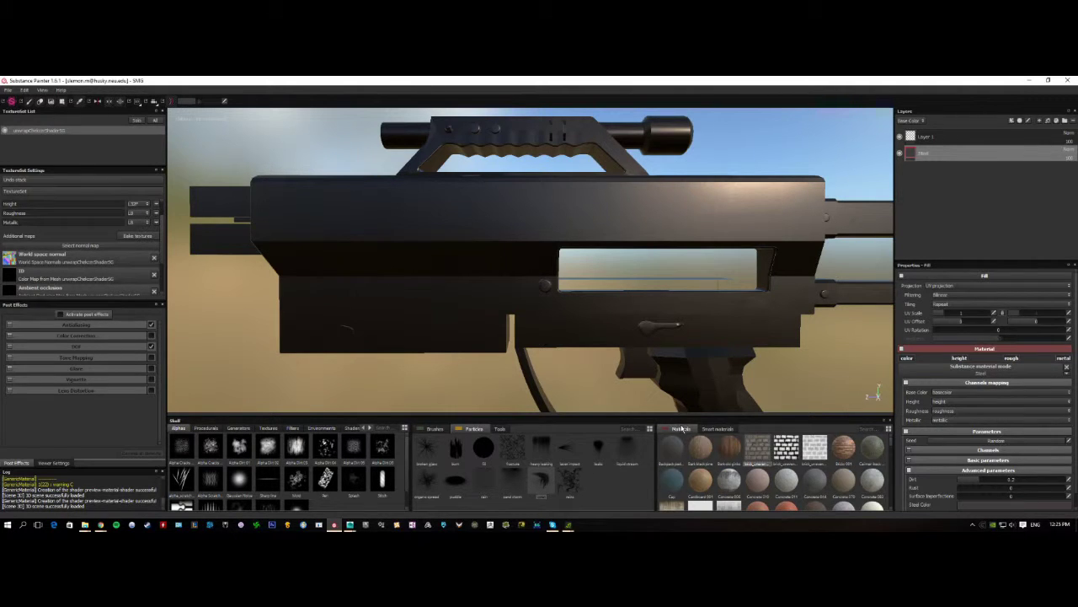
scroll(703, 474, down, 5)
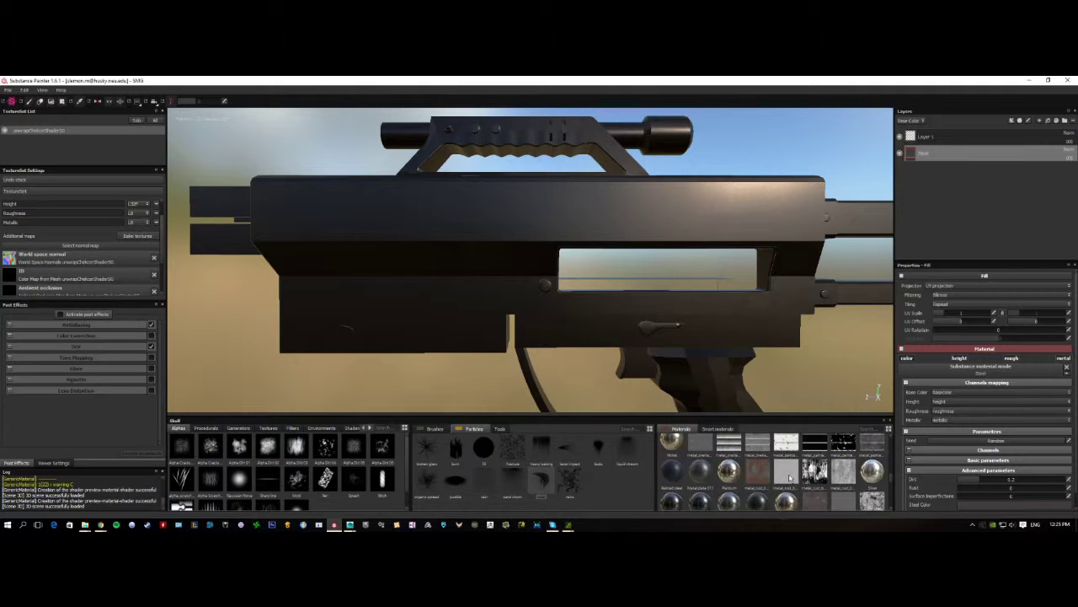
scroll(789, 477, down, 5)
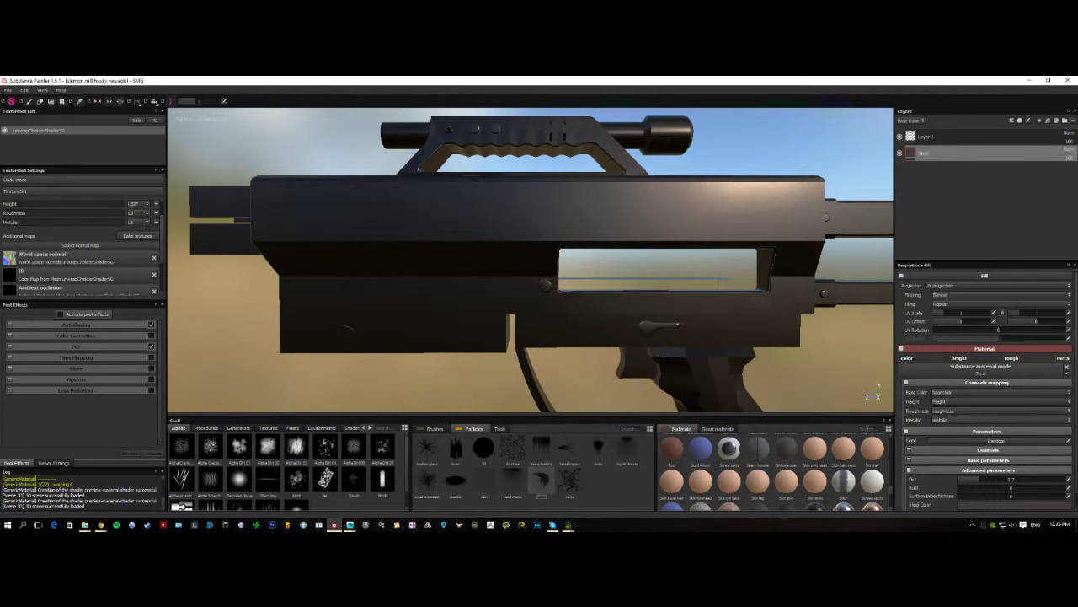
scroll(773, 471, down, 5)
click(874, 430)
text(p)
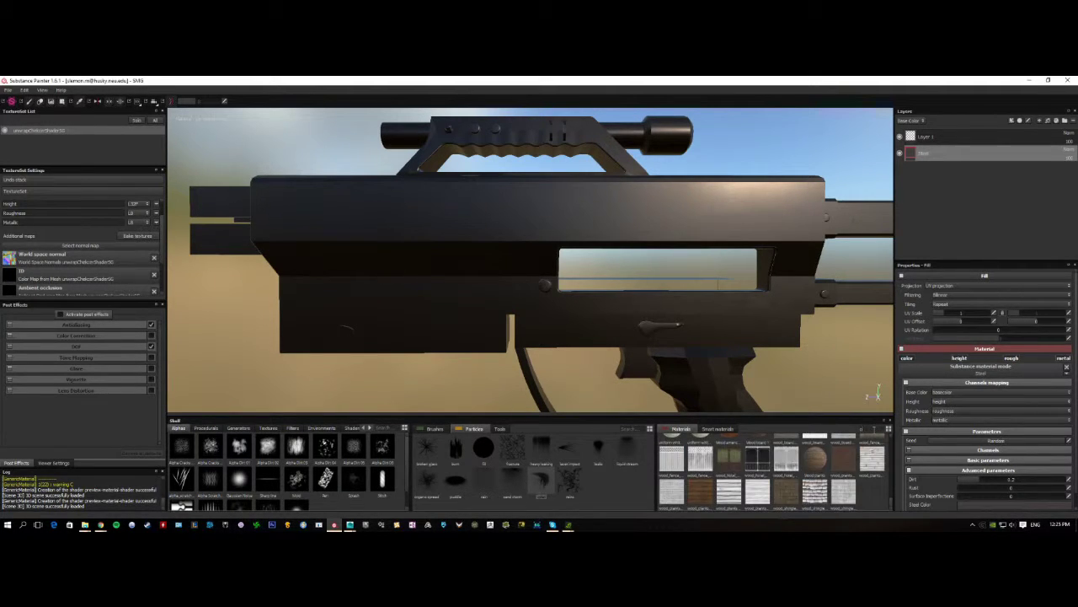
text(ain)
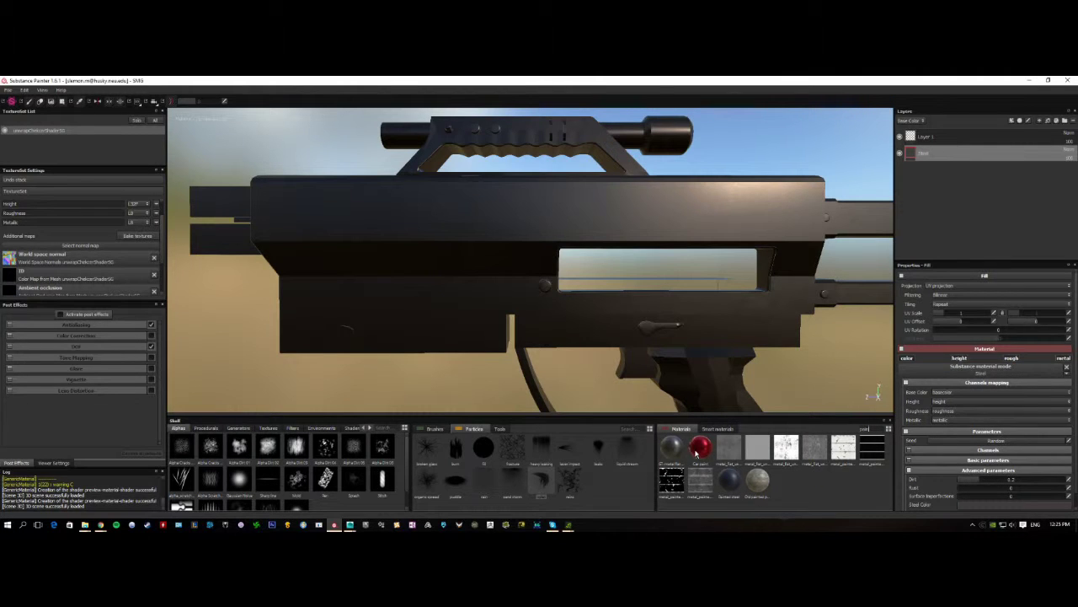
mouse_move(697, 453)
mouse_down()
mouse_move(969, 139)
mouse_move(937, 172)
mouse_up()
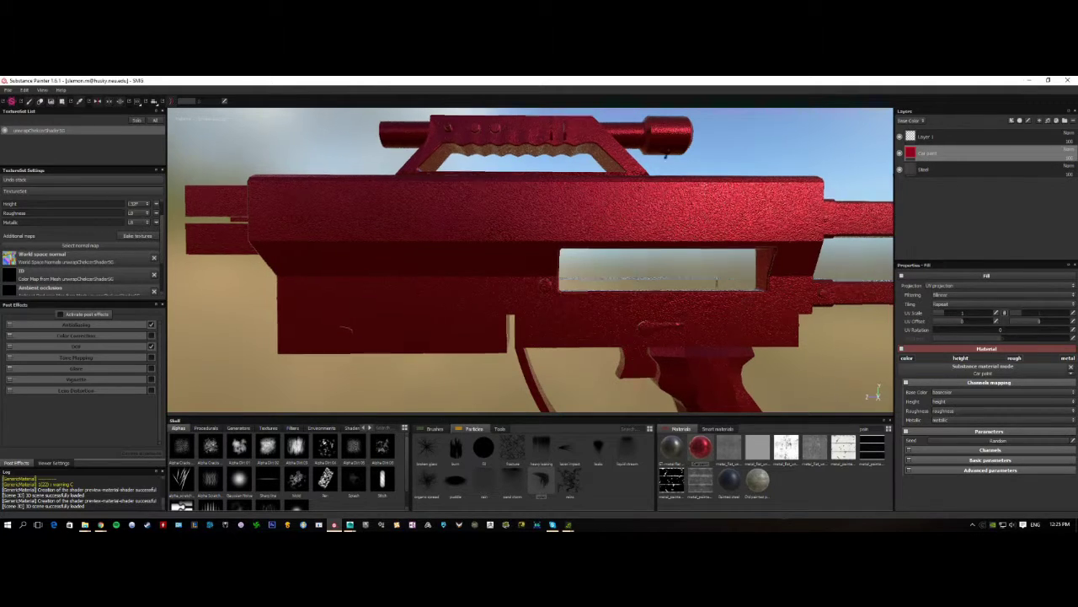
Switch the Car paint fill's height channel off and back on, and do the same with its roughness channel
alt+drag(667, 152, 566, 219)
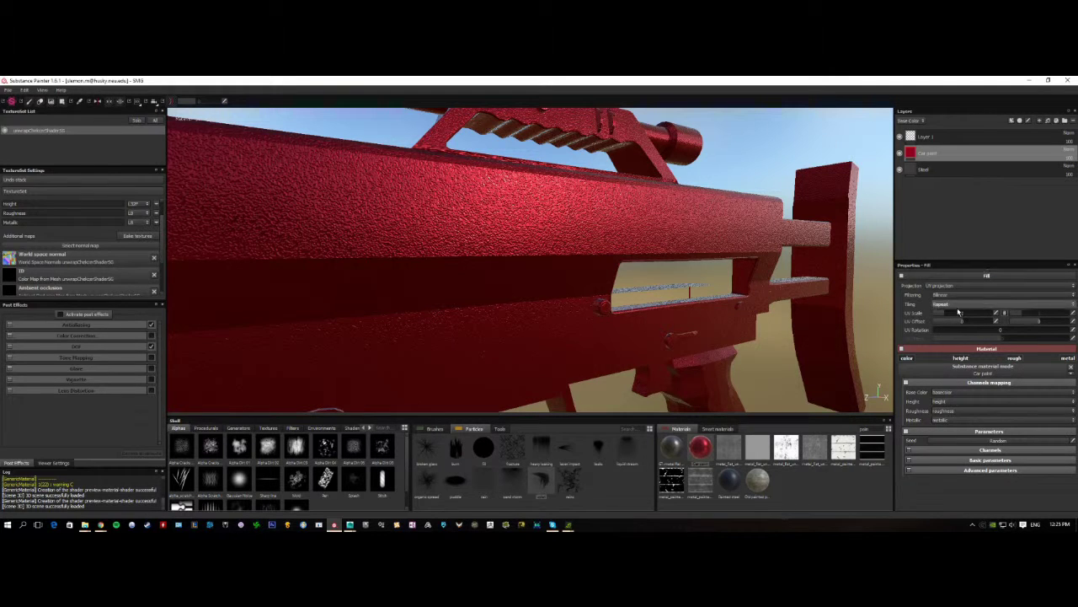
click(962, 358)
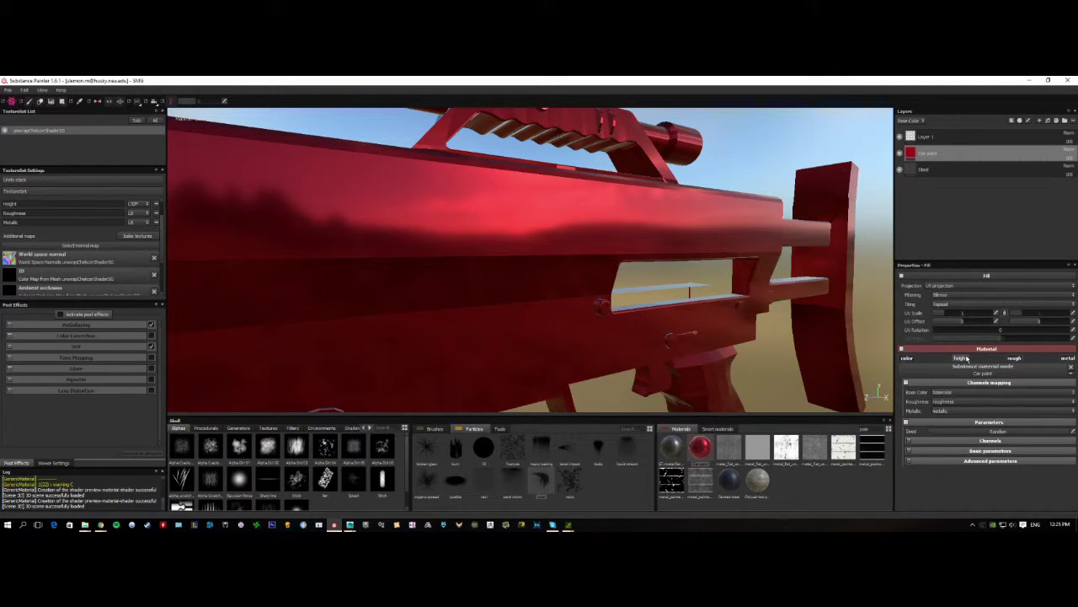
click(965, 358)
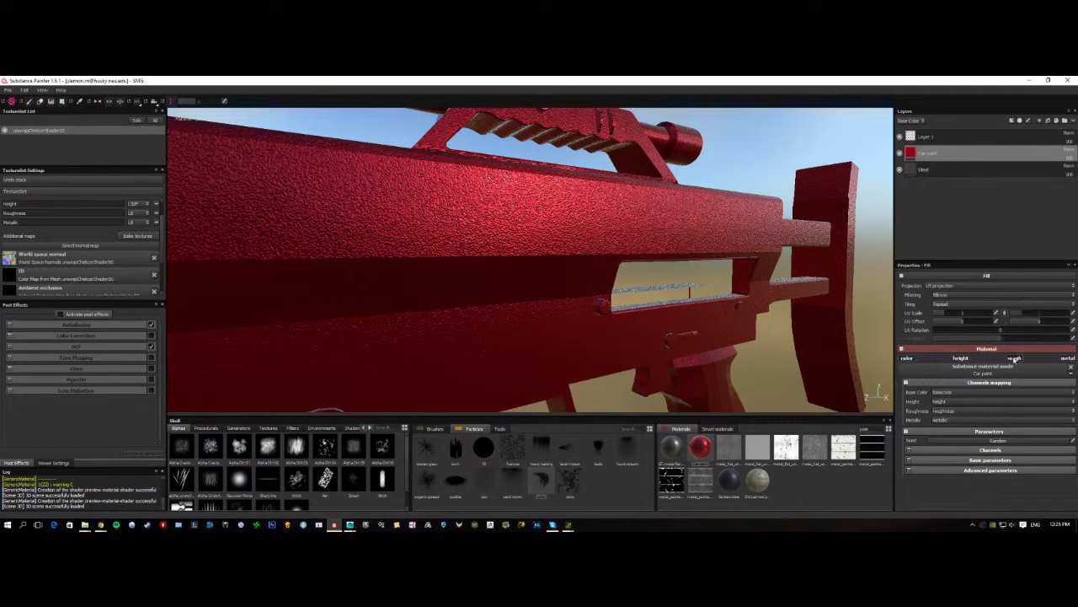
click(1014, 358)
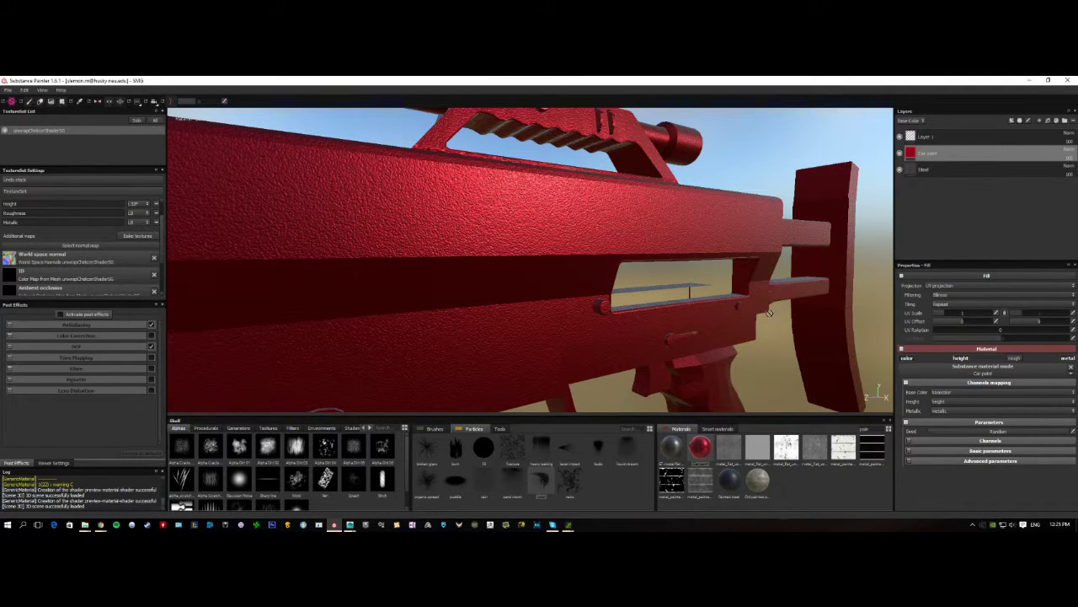
alt+drag(769, 313, 807, 323)
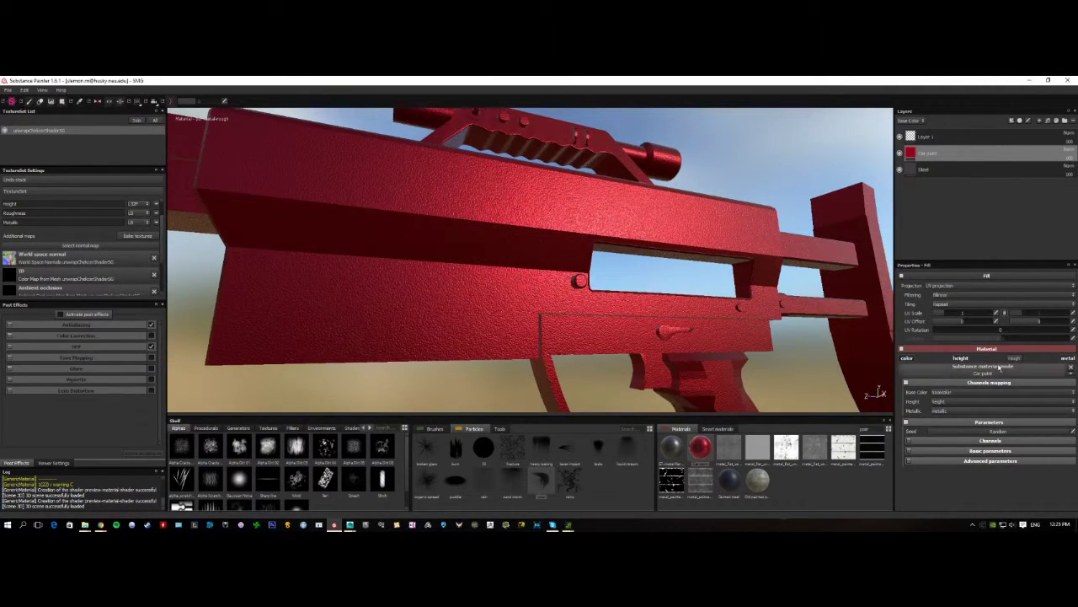
click(1015, 358)
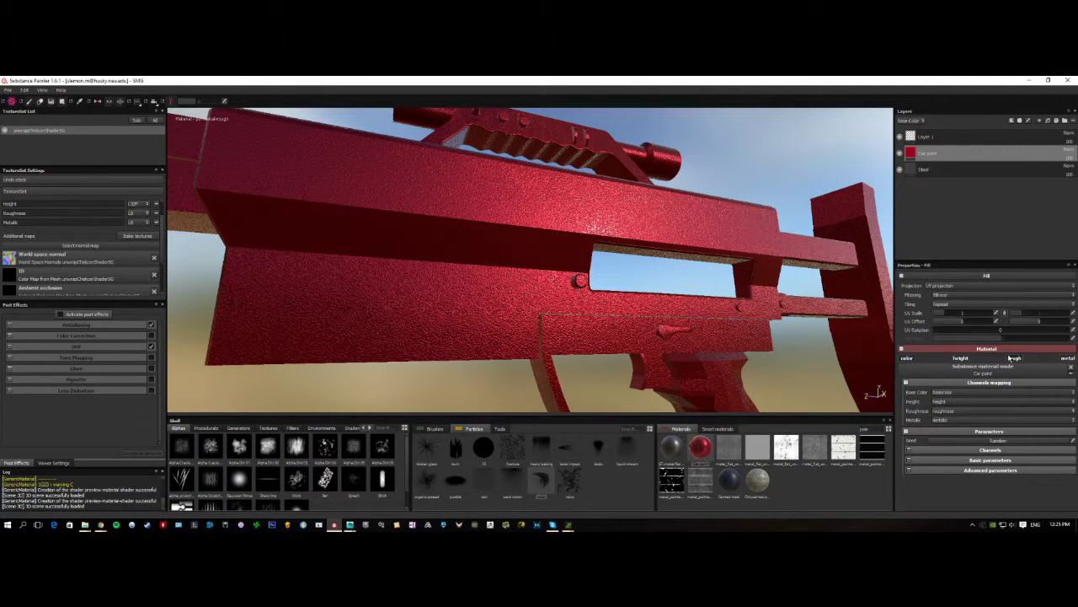
Turn off Car paint's height and roughness channels together to compare the finish, and re-enable both
click(961, 359)
click(1014, 359)
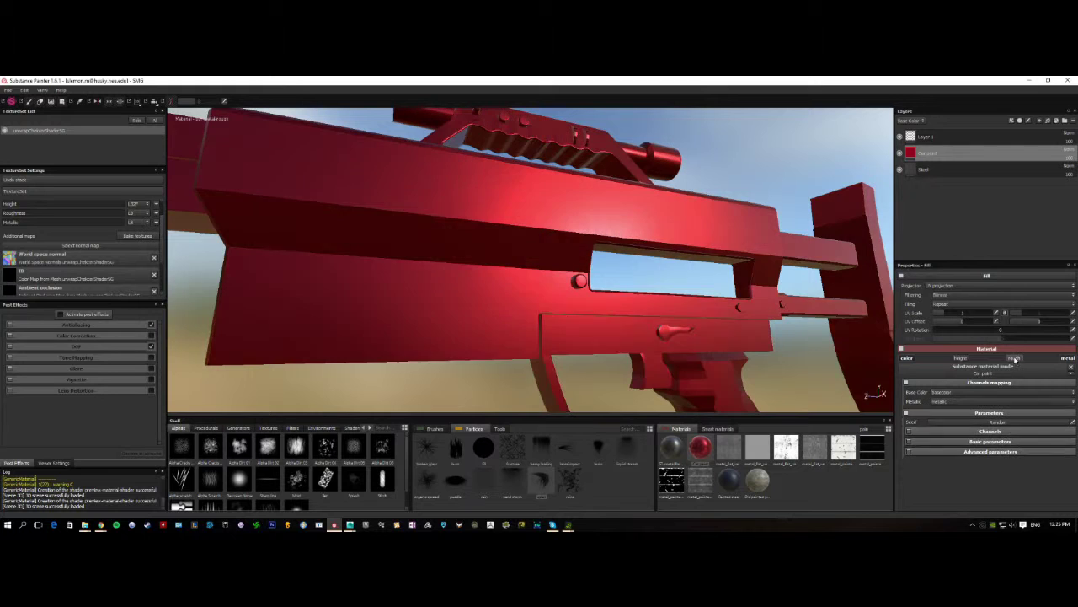
click(1015, 358)
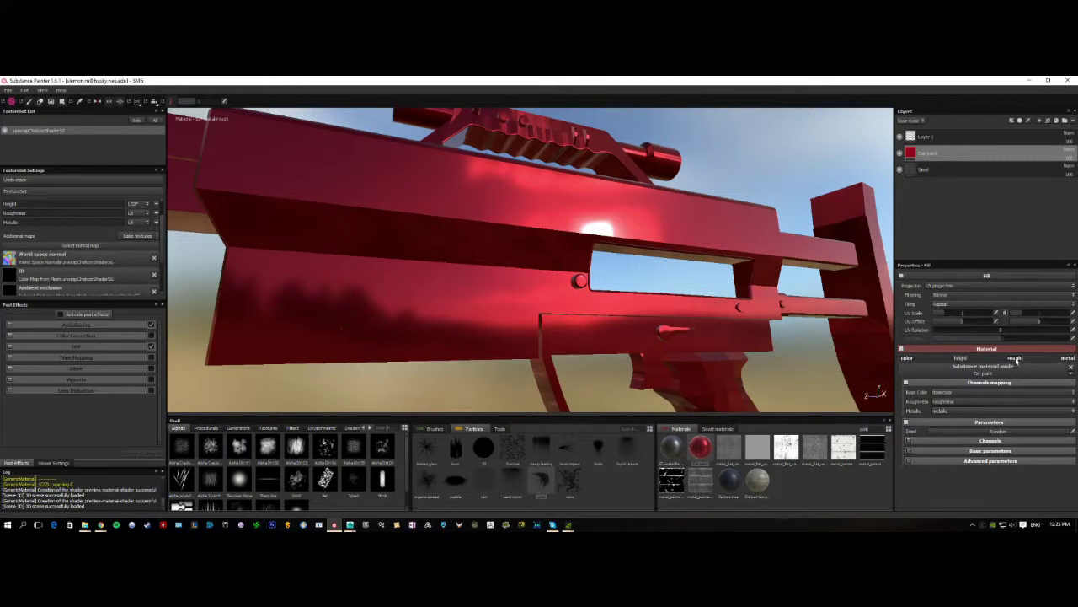
click(961, 358)
Turn off the Car paint fill's roughness channel and check the gun's surface from several angles
alt+drag(669, 234, 662, 255)
mouse_move(536, 221)
alt+mouse_down()
mouse_move(564, 233)
mouse_move(543, 214)
alt+mouse_up()
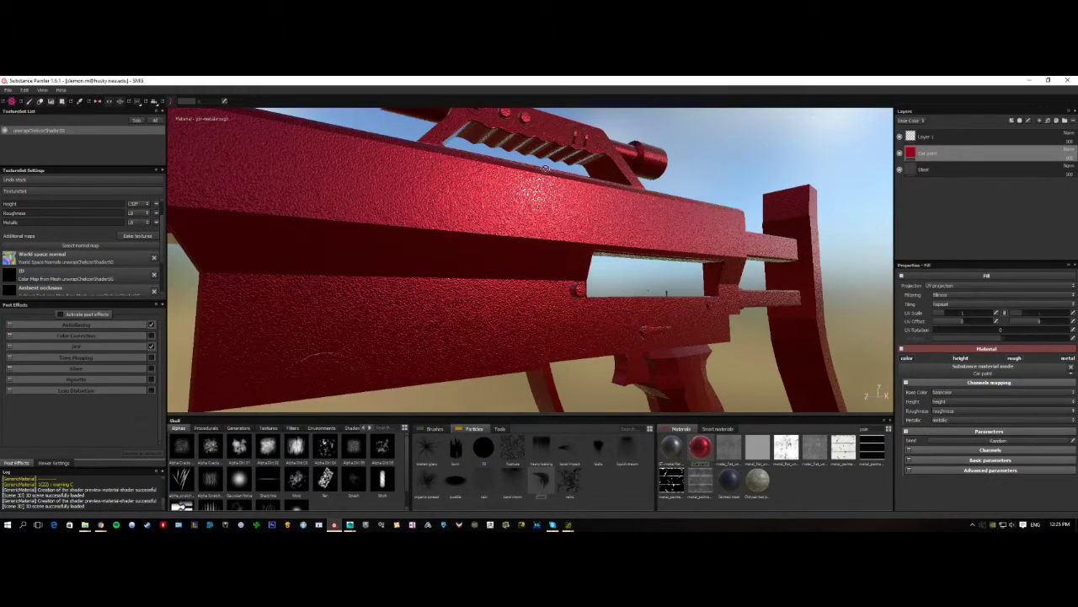
click(1014, 358)
alt+drag(502, 183, 482, 170)
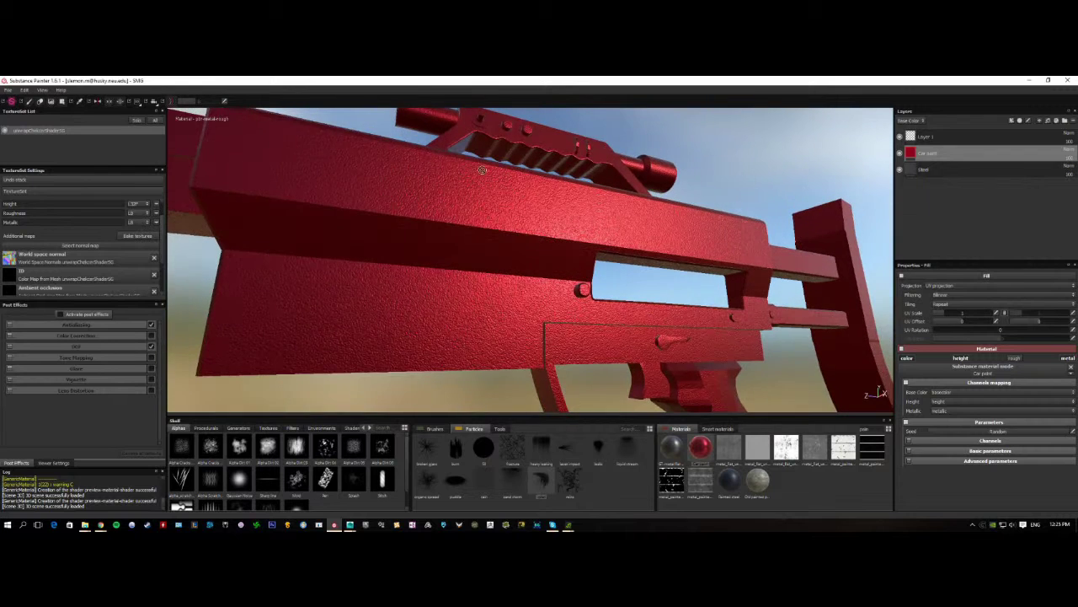
alt+drag(494, 234, 546, 228)
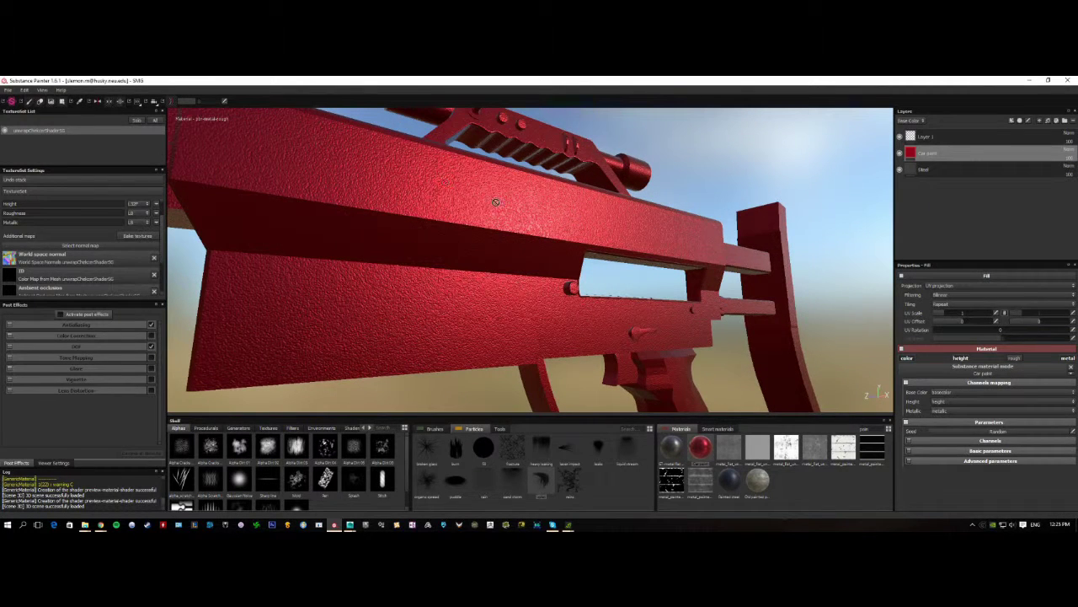
Re-enable the Car paint fill's roughness channel, and switch its metallic channel off and back on to compare the finish
click(1015, 358)
click(1068, 358)
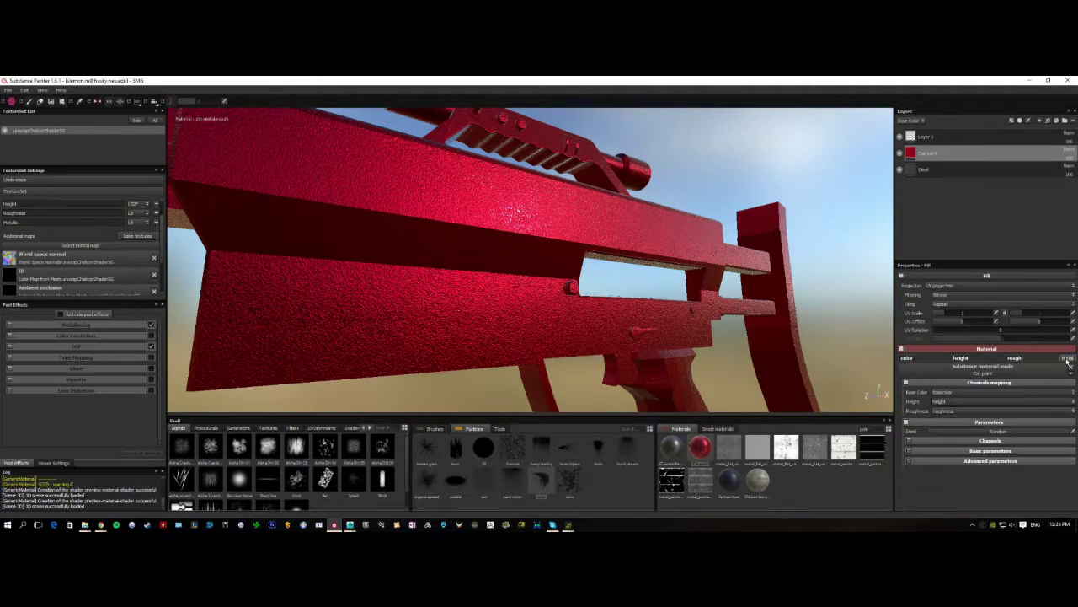
alt+drag(607, 278, 870, 338)
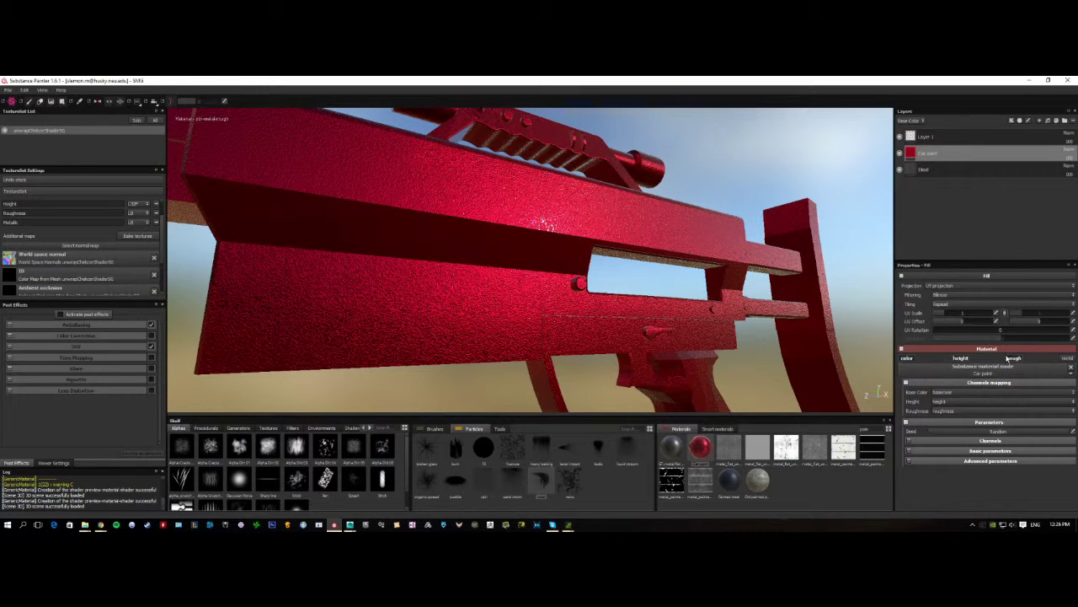
key(f)
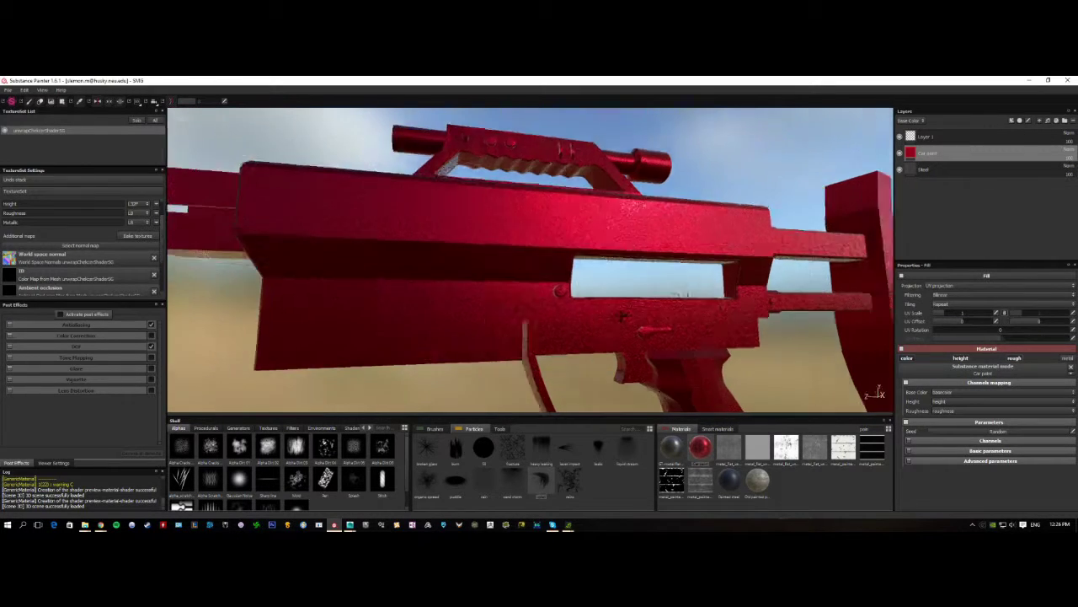
click(1067, 359)
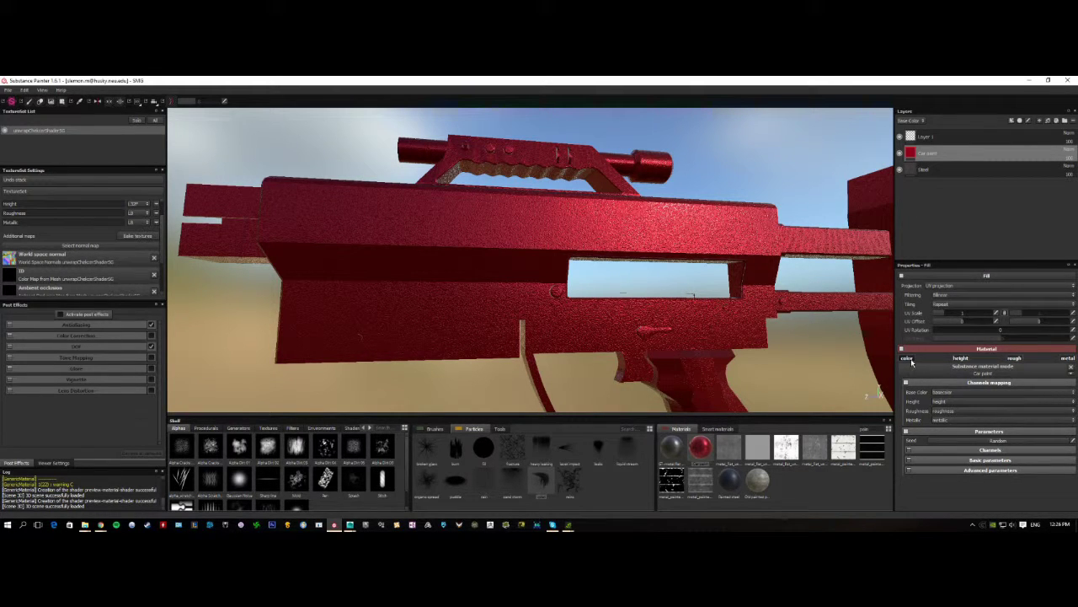
Delete the Car paint fill layer from the layer stack
alt+drag(755, 254, 807, 270)
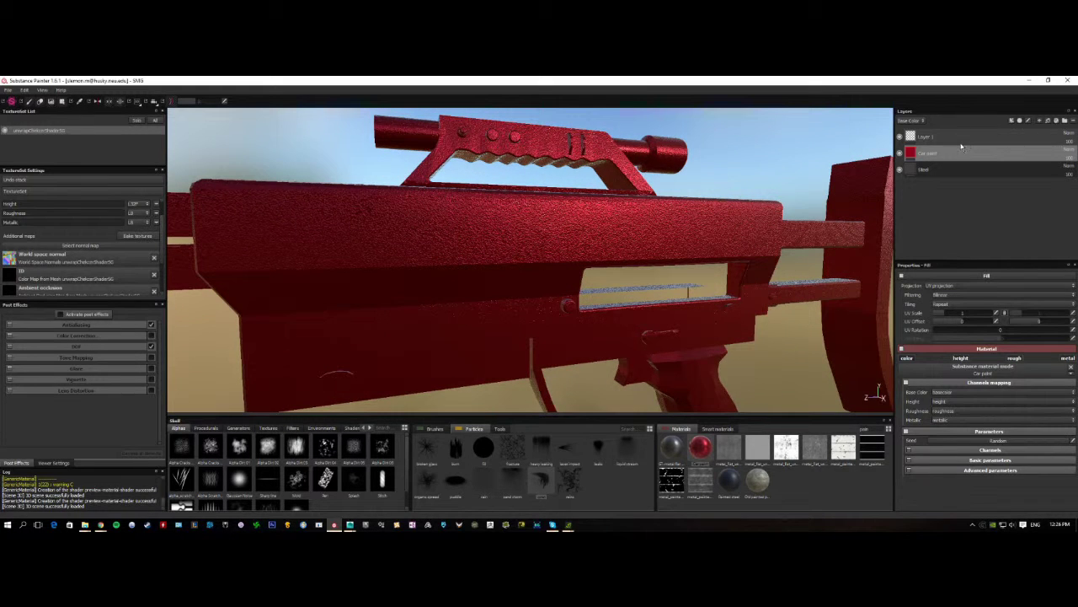
key(Delete)
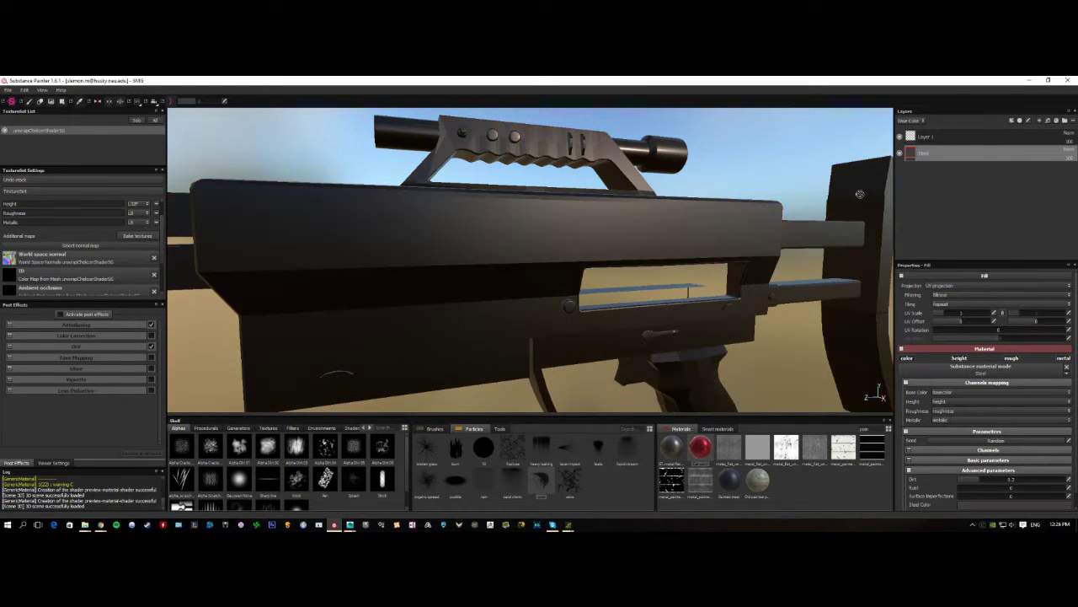
alt+drag(756, 228, 725, 210)
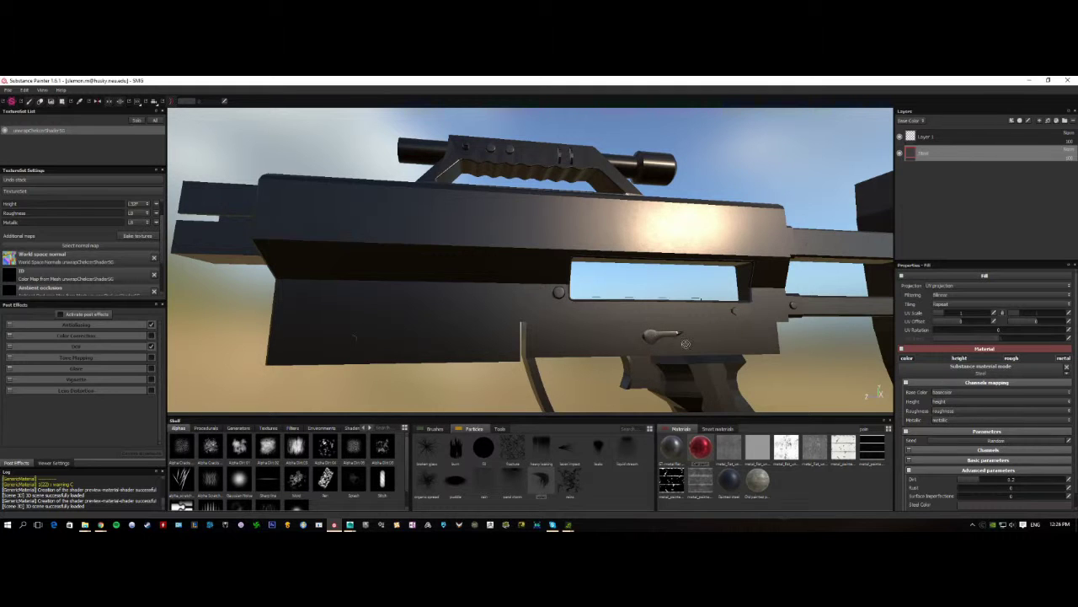
alt+drag(685, 344, 681, 273)
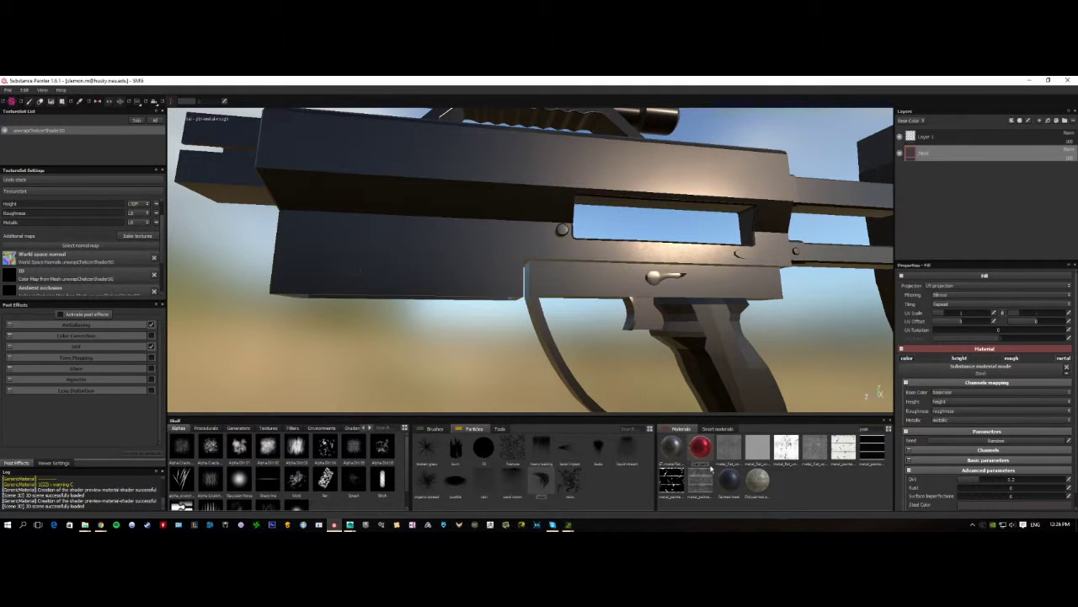
Add Painted steel as a fill layer between Layer 1 and Steel, with its height, roughness and metallic channels turned off
click(729, 480)
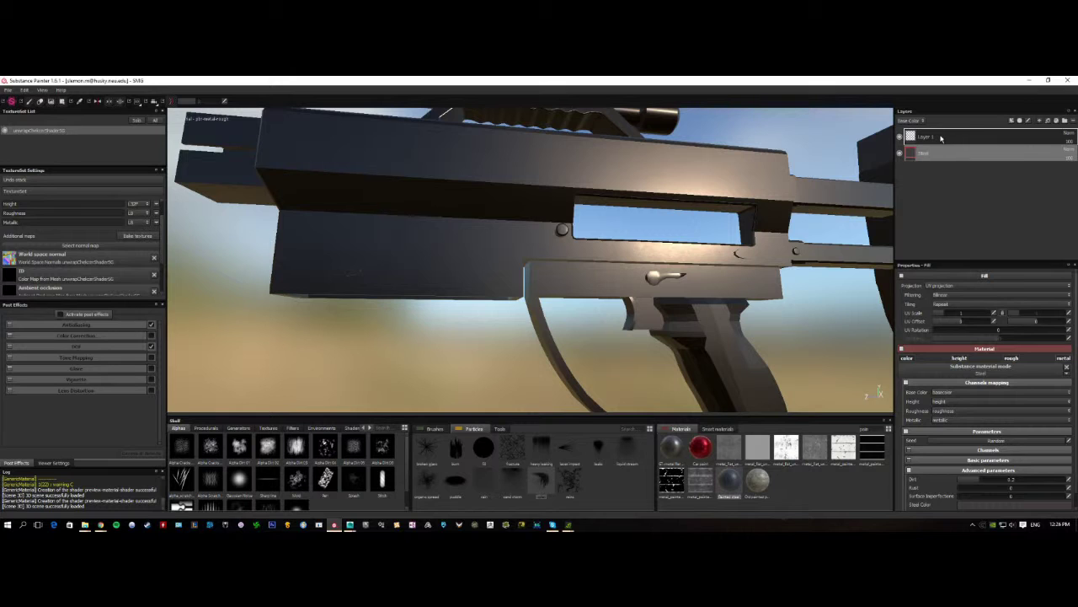
drag(941, 138, 937, 149)
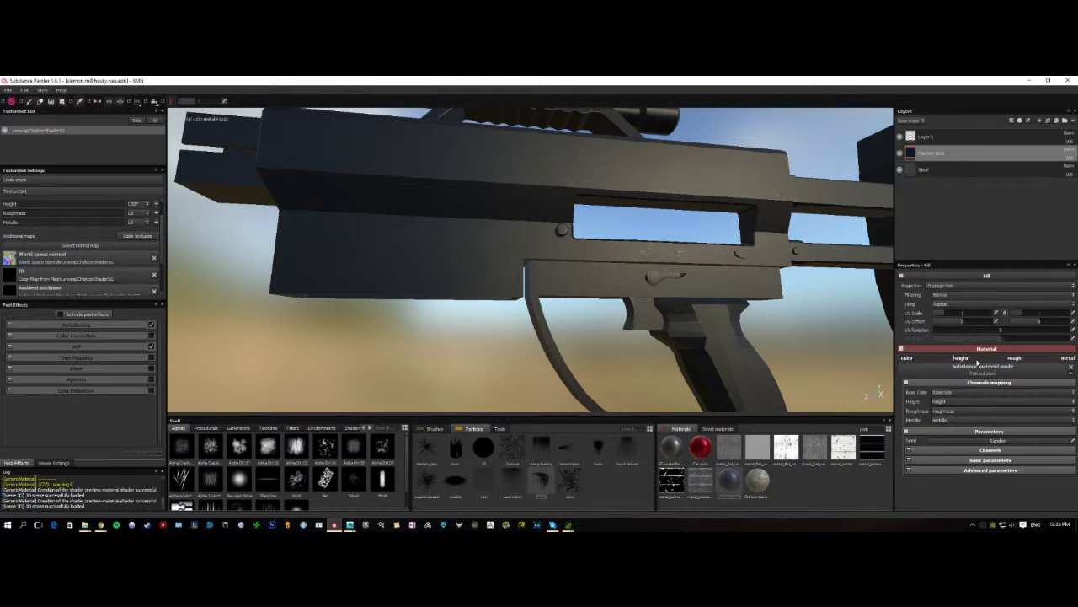
click(962, 358)
click(1015, 358)
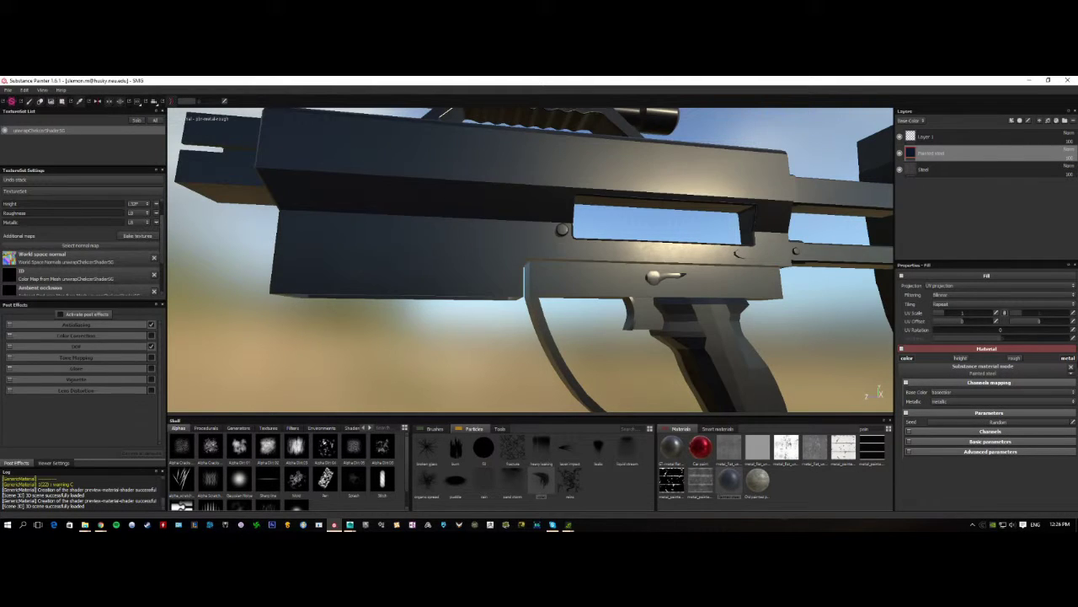
click(1069, 358)
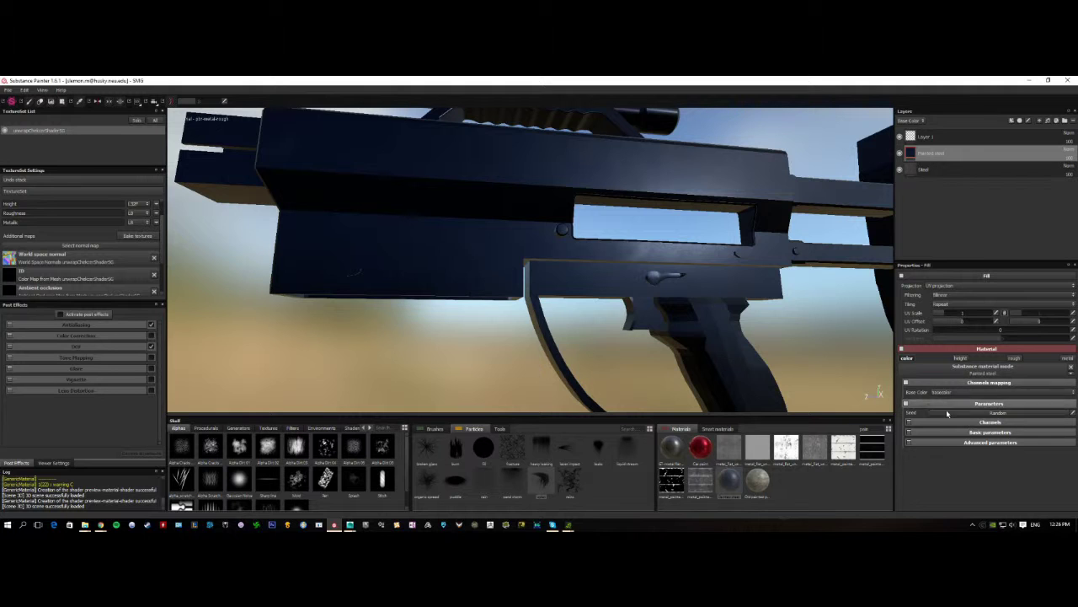
Change the Painted steel fill's Paint Color to a bright red in its advanced parameters
click(991, 442)
click(985, 469)
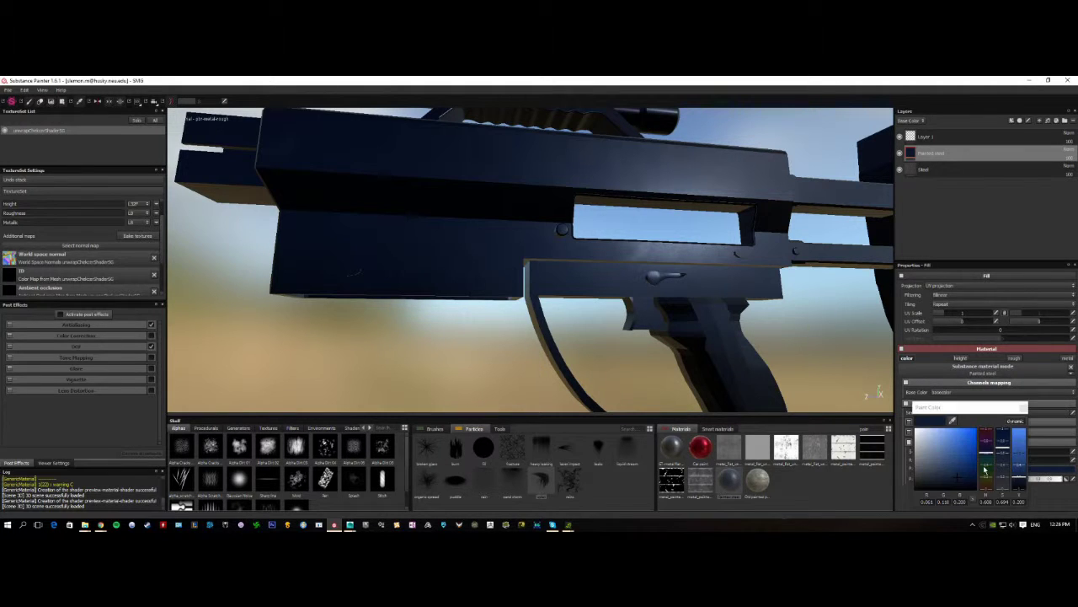
drag(990, 448, 986, 428)
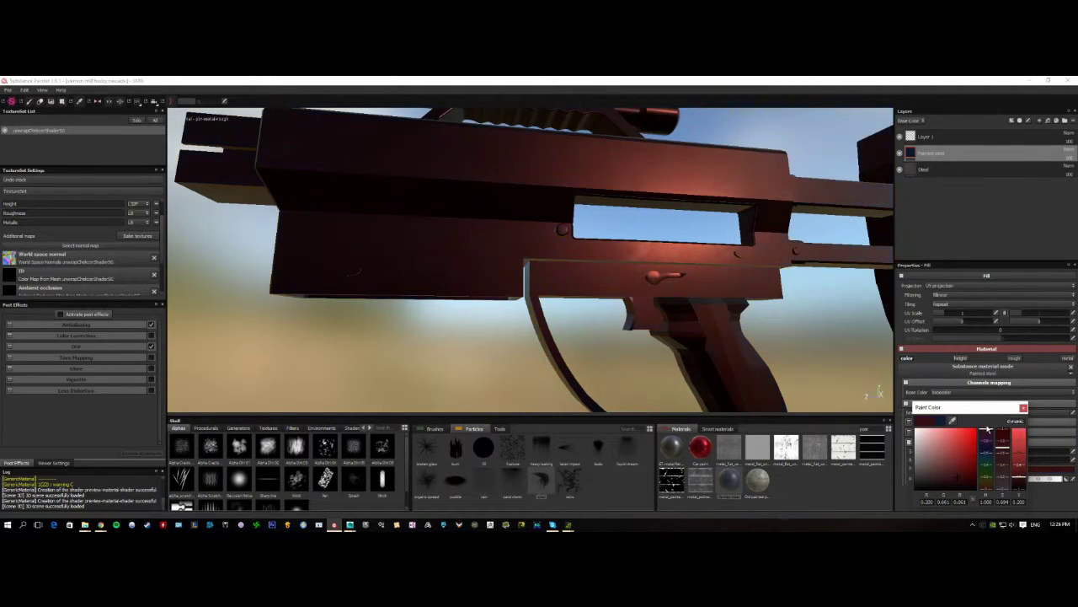
click(969, 439)
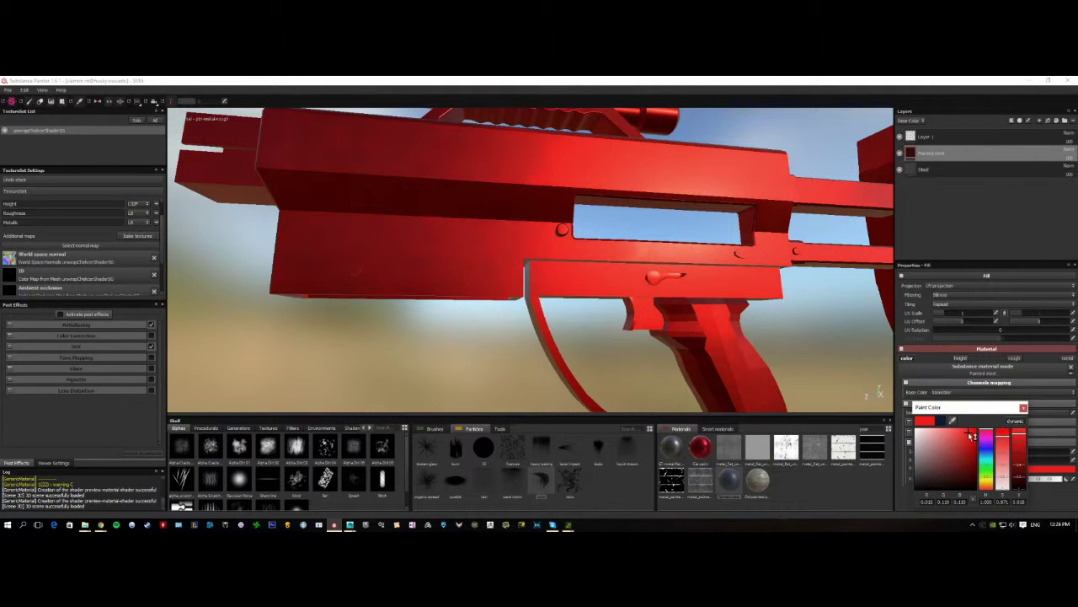
Examine the red paint on the gun's body, grip and stock from several angles and distances
alt+drag(668, 317, 696, 301)
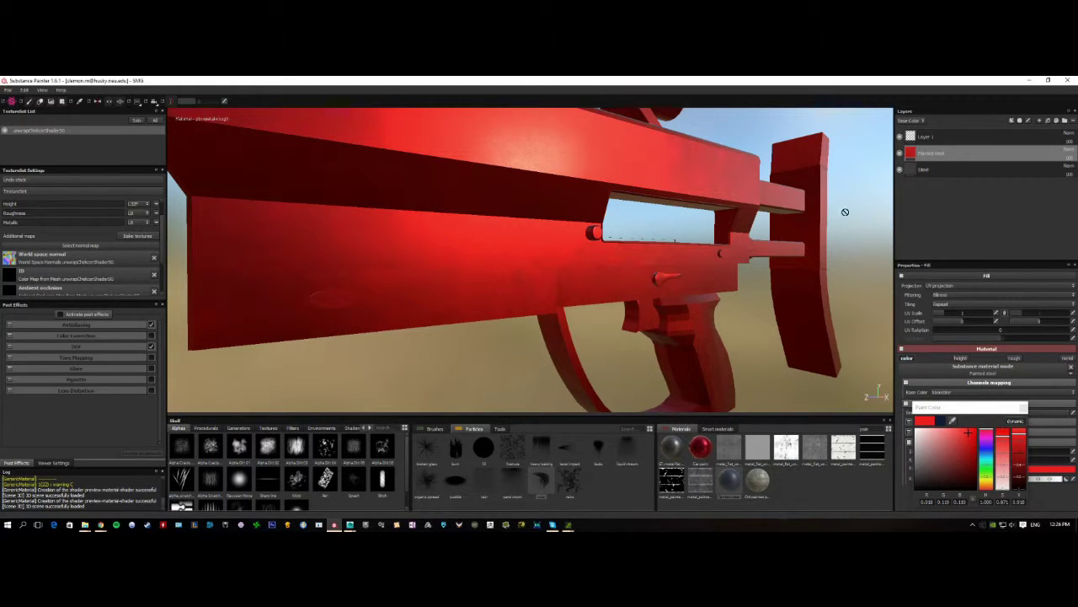
alt+drag(705, 224, 636, 228)
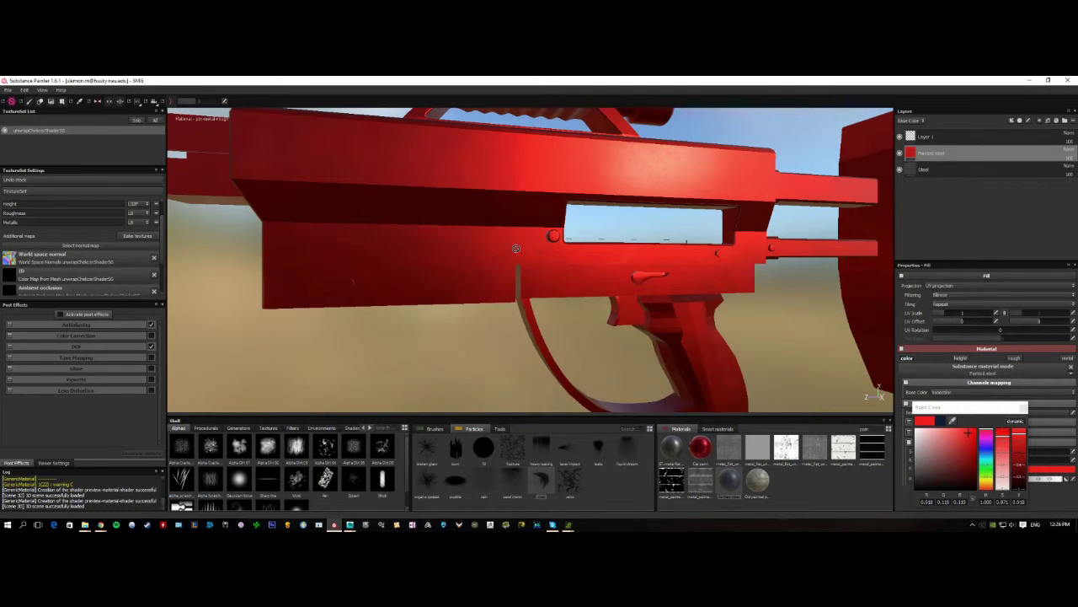
scroll(516, 243, down, 3)
scroll(510, 237, up, 5)
alt+drag(562, 226, 599, 246)
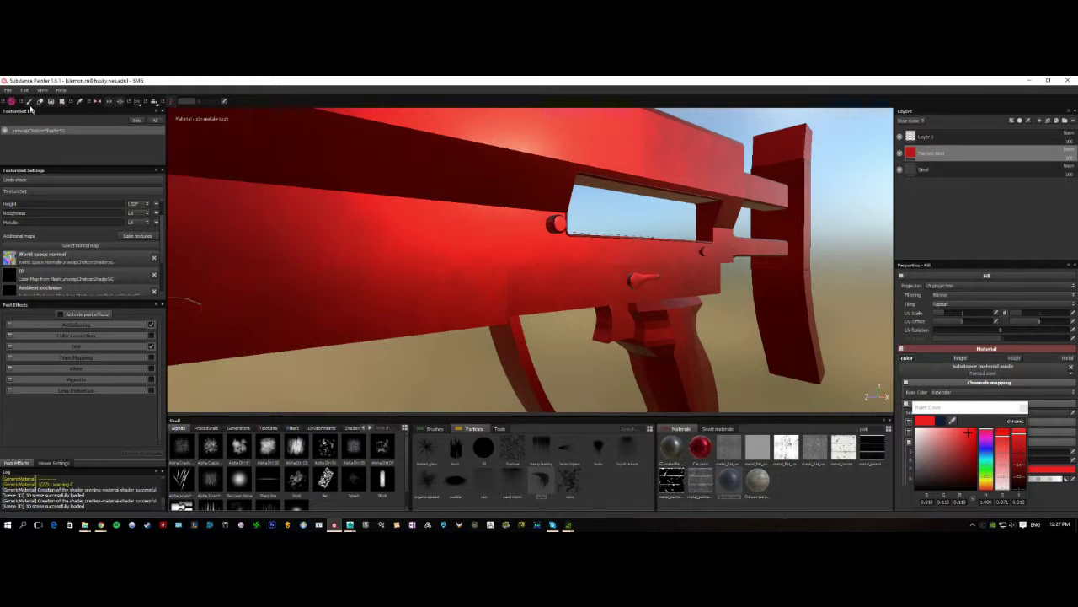
mouse_move(526, 211)
alt+mouse_down()
mouse_move(458, 224)
mouse_move(386, 206)
mouse_move(287, 219)
mouse_move(436, 244)
mouse_move(539, 195)
alt+mouse_up()
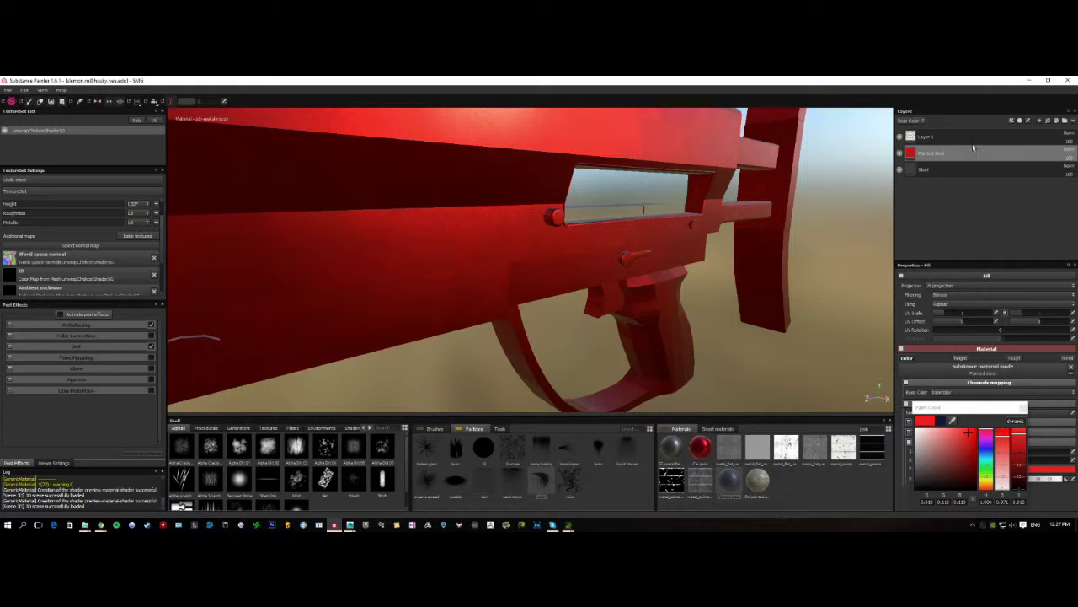
alt+drag(541, 227, 840, 172)
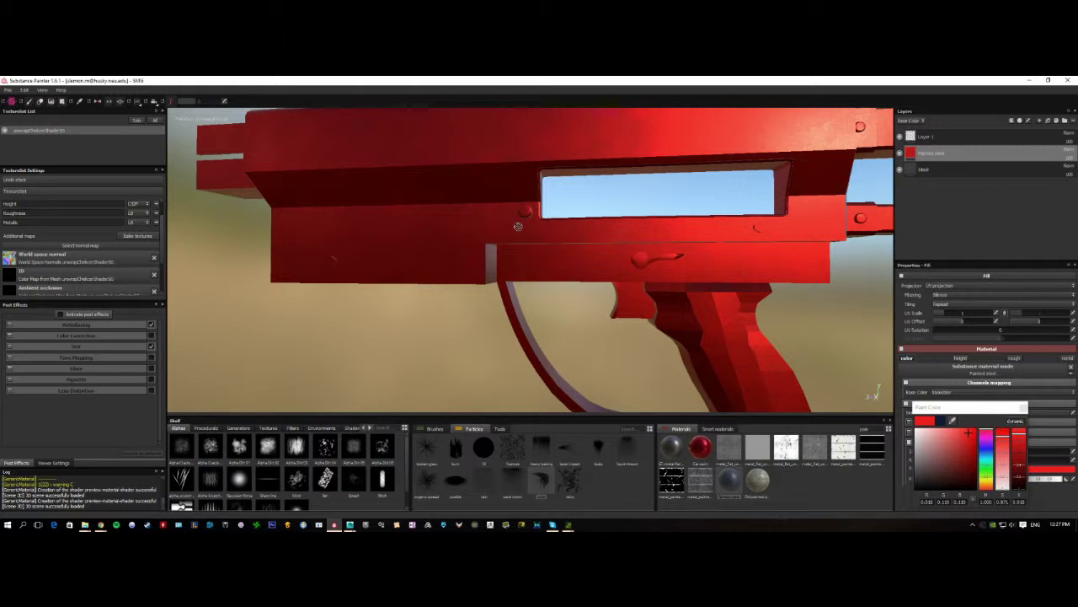
Look at the gun's UV layout in the 2D view and return to the 3D view
key(F2)
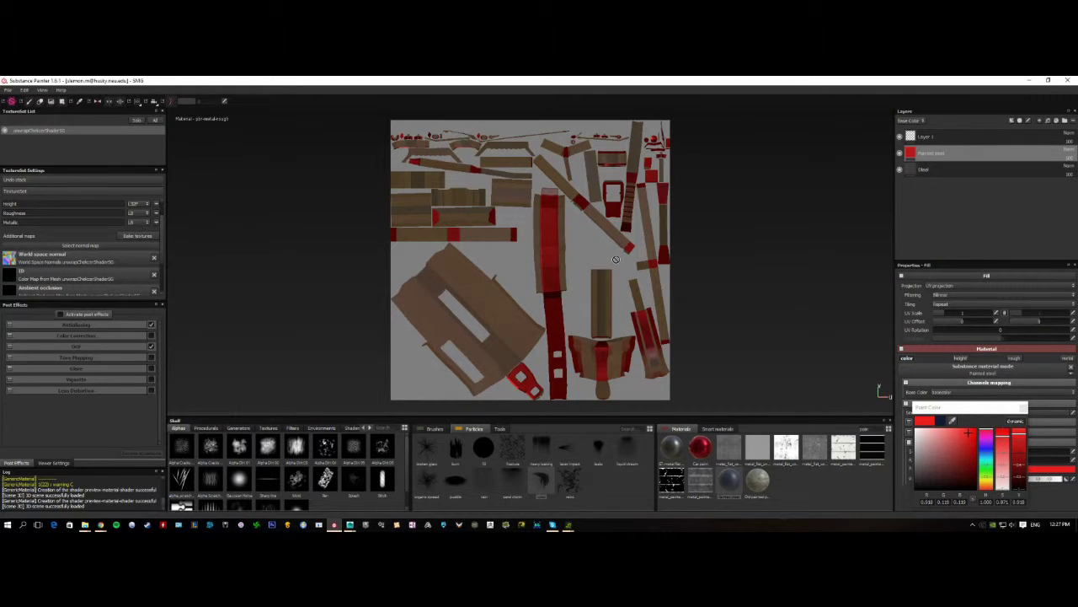
key(F3)
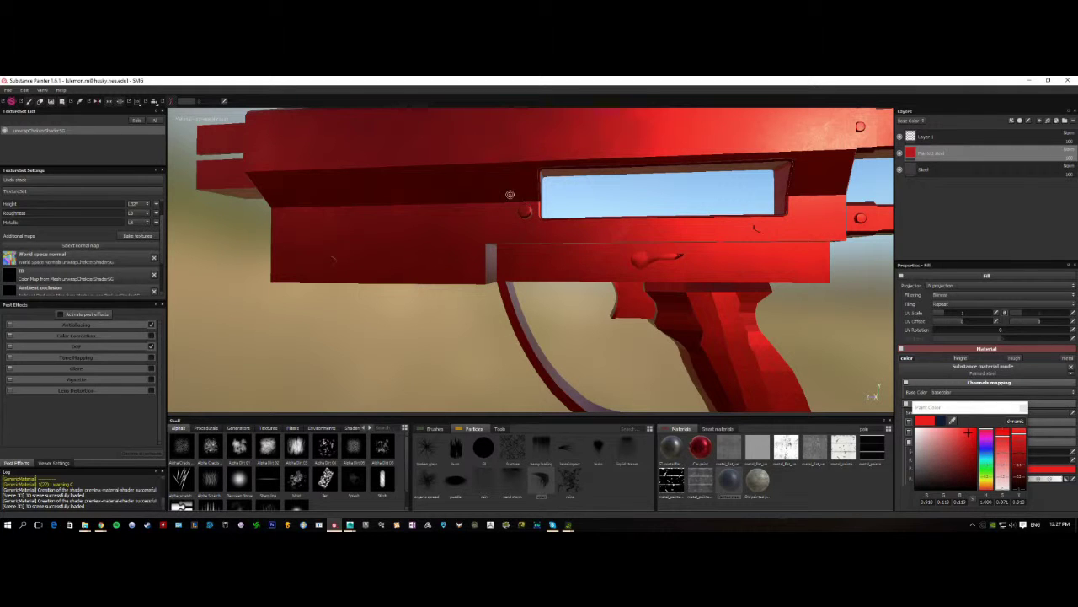
alt+drag(481, 238, 440, 233)
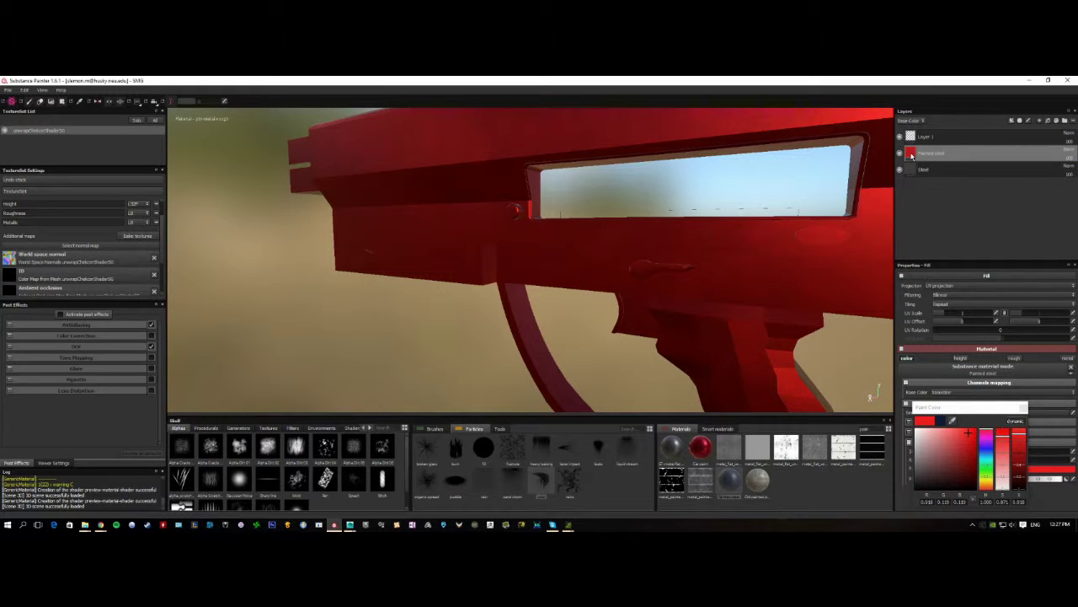
Add a black mask to the Painted steel layer and check the whole gun
mouse_move(912, 156)
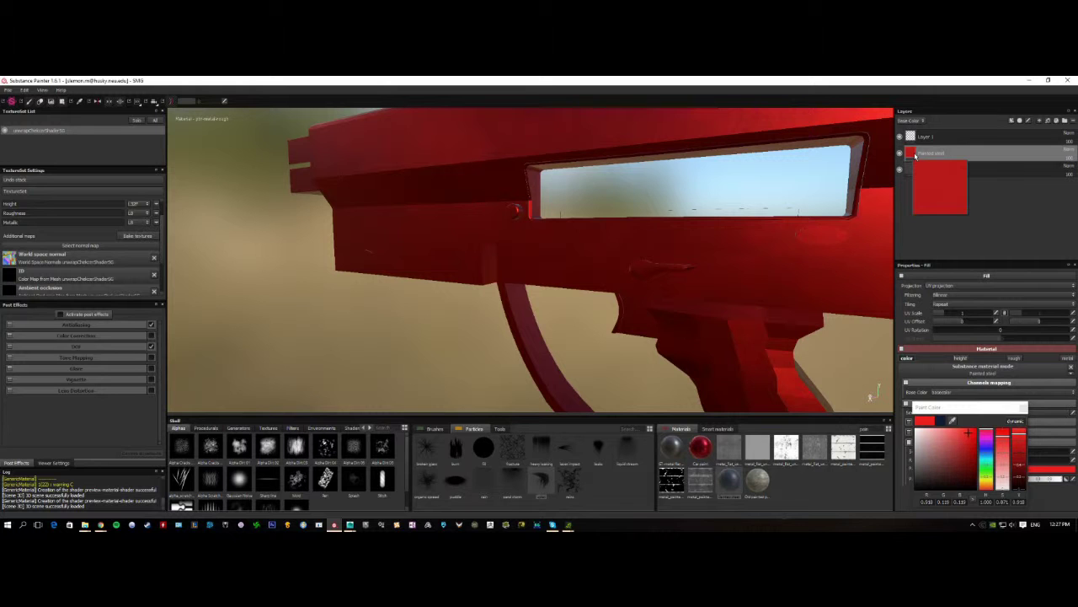
scroll(777, 200, down, 6)
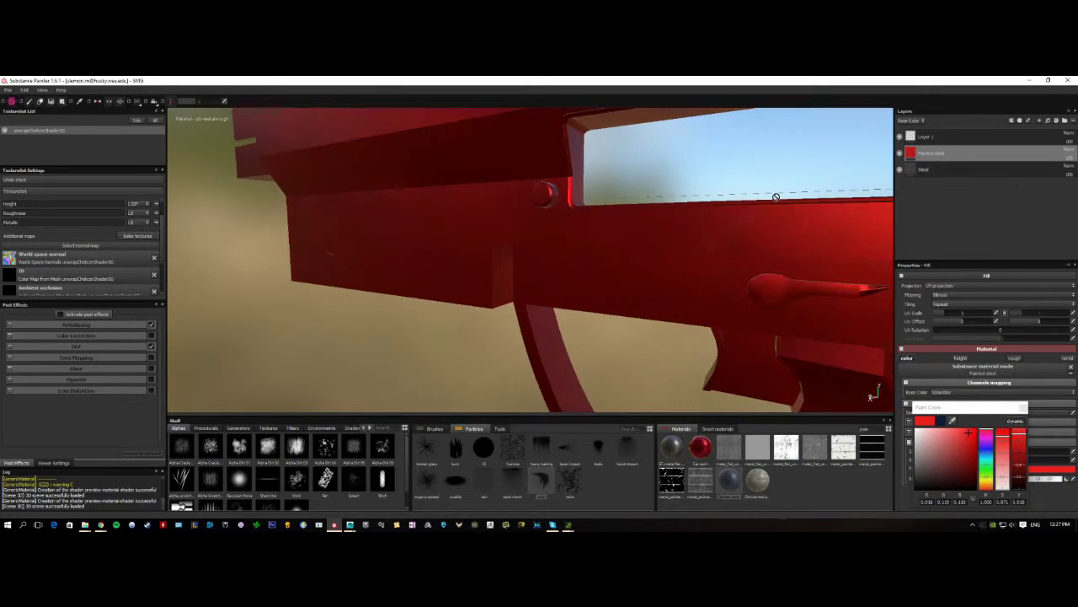
alt+drag(598, 225, 379, 182)
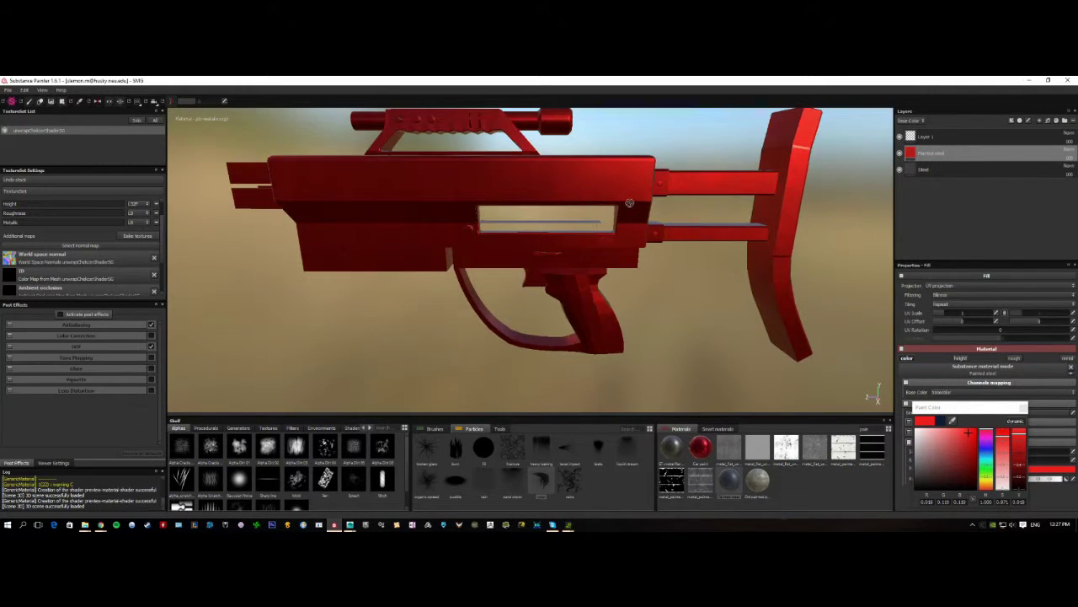
mouse_move(913, 156)
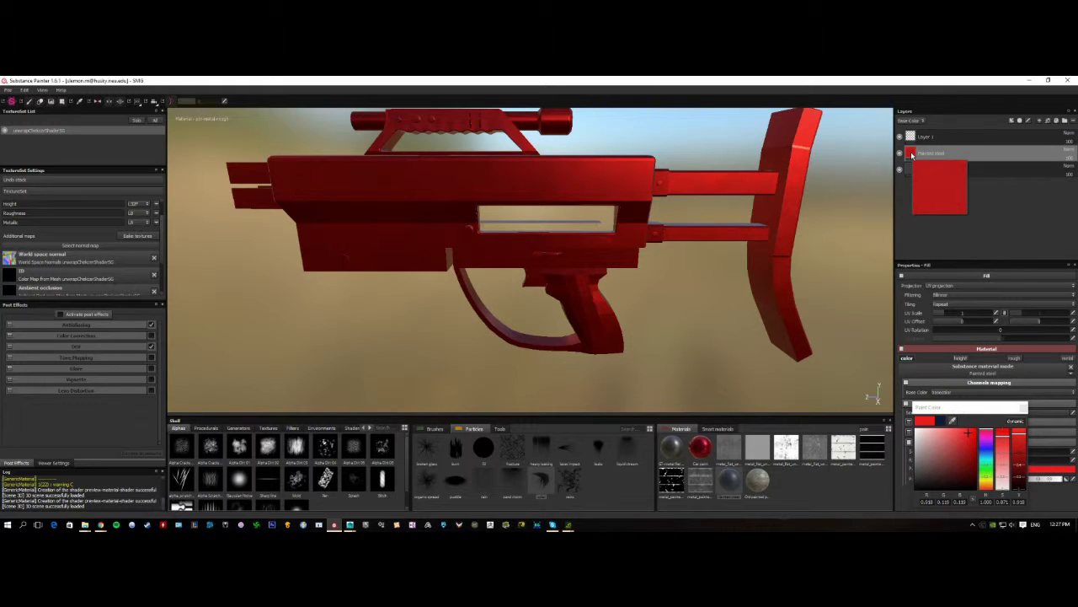
right_click(930, 155)
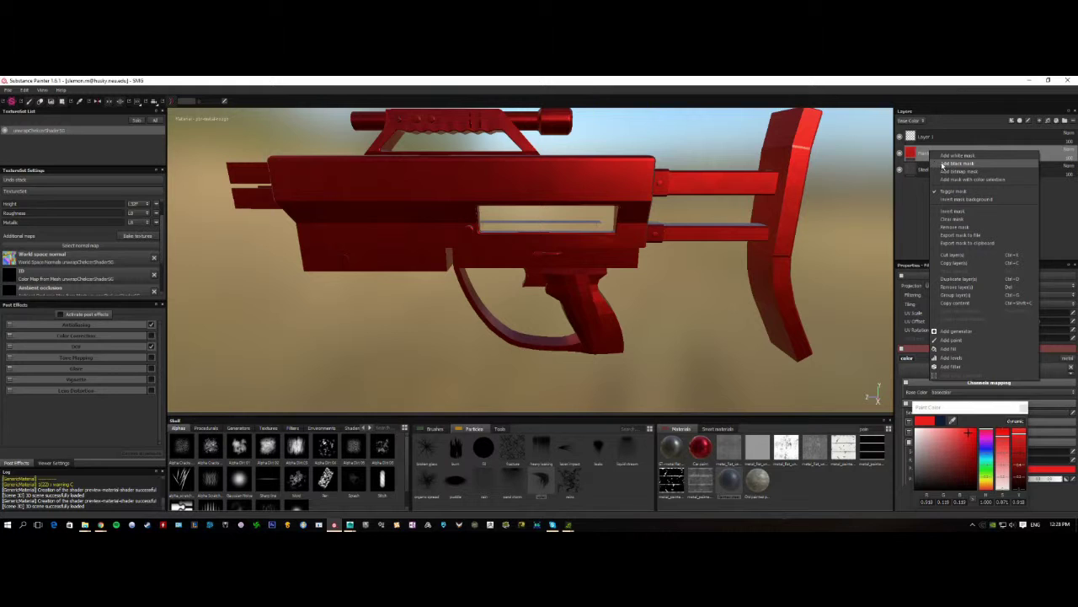
click(943, 164)
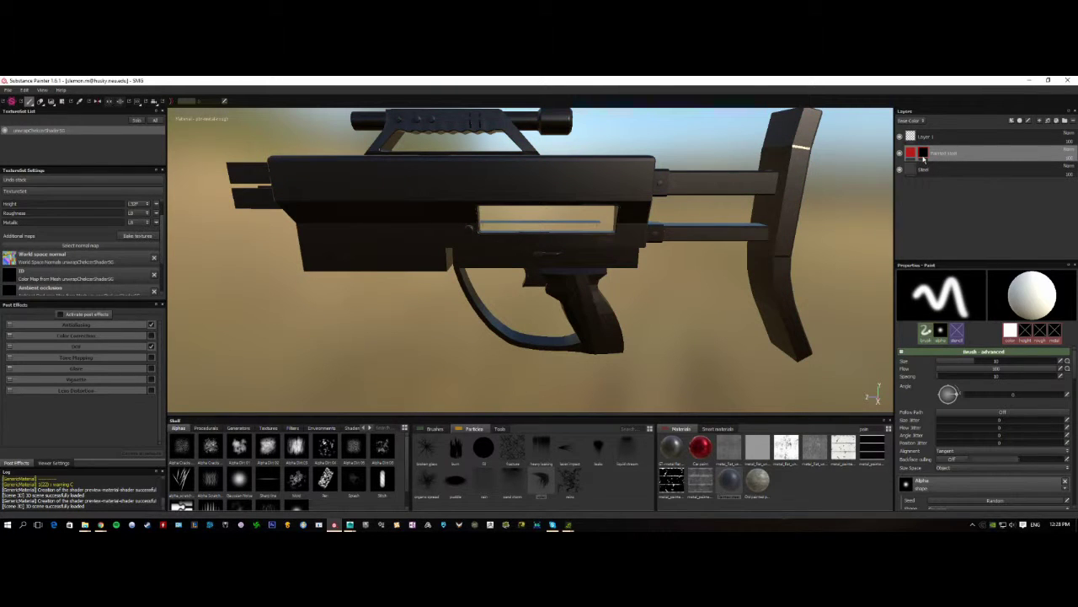
mouse_move(730, 225)
alt+mouse_down()
mouse_move(840, 222)
mouse_move(824, 211)
alt+mouse_up()
scroll(718, 221, down, 5)
alt+drag(751, 195, 673, 194)
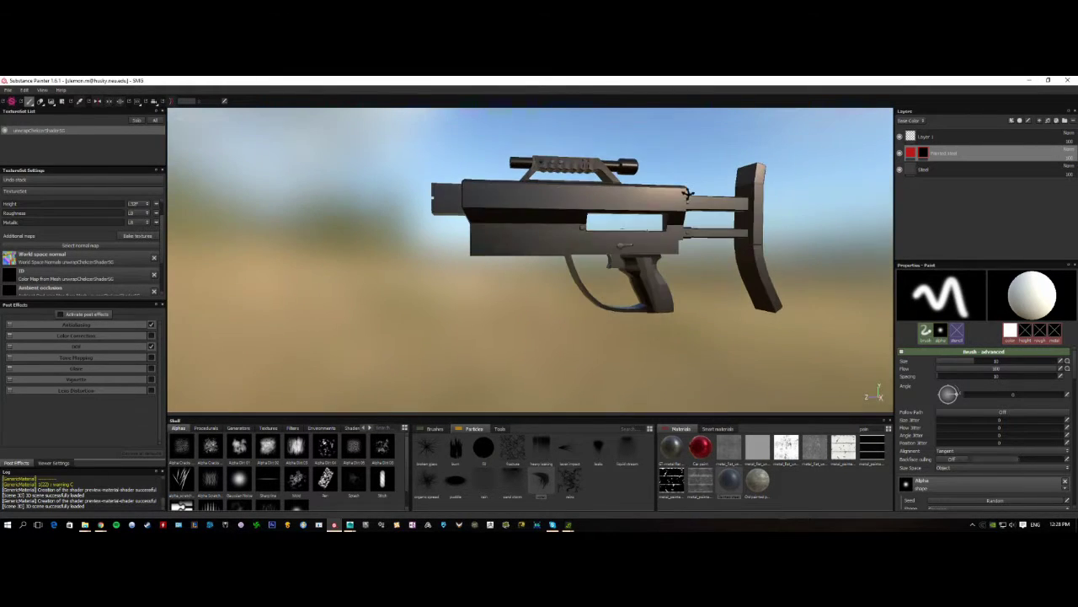
alt+drag(593, 203, 540, 200)
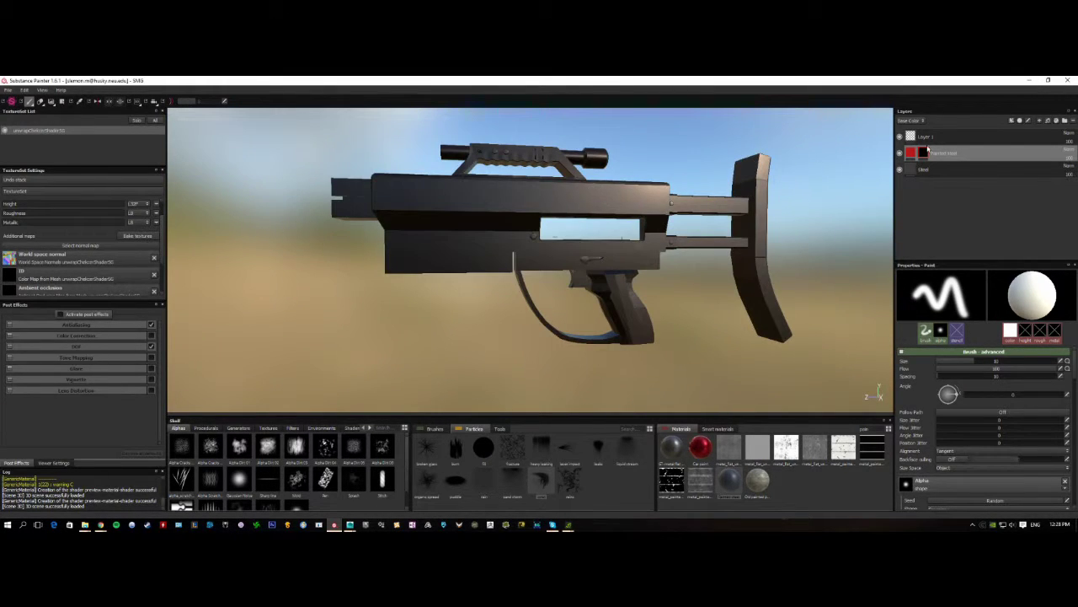
Select the Painted steel layer's fill content, and hide and show the Steel layer underneath
click(912, 153)
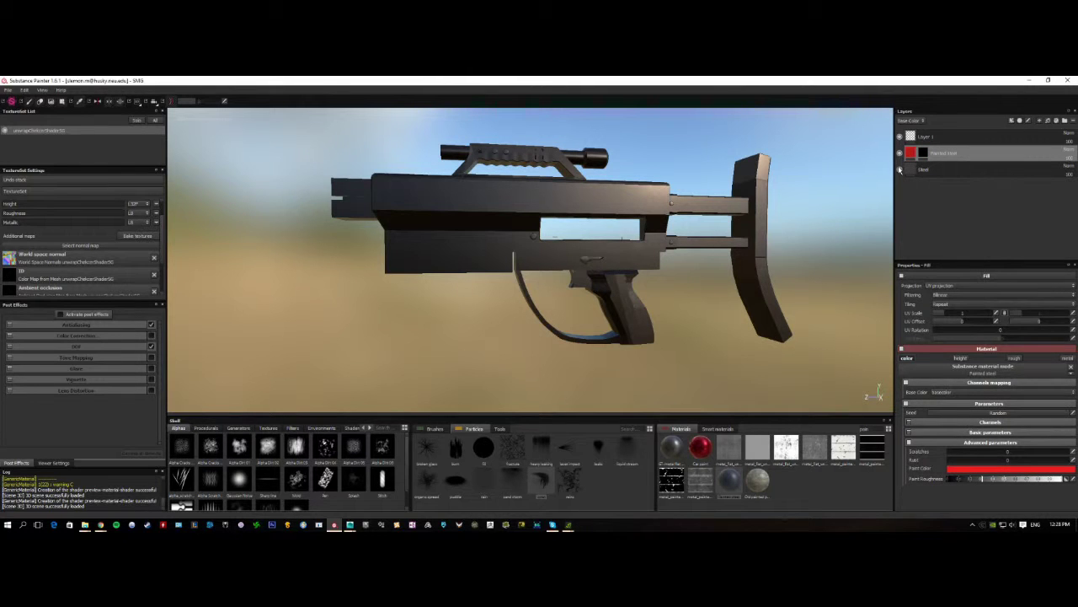
click(899, 169)
click(899, 169)
Fill the round pin beside the receiver's window with white in the Painted steel layer's black mask, using Polygon Fill
click(924, 153)
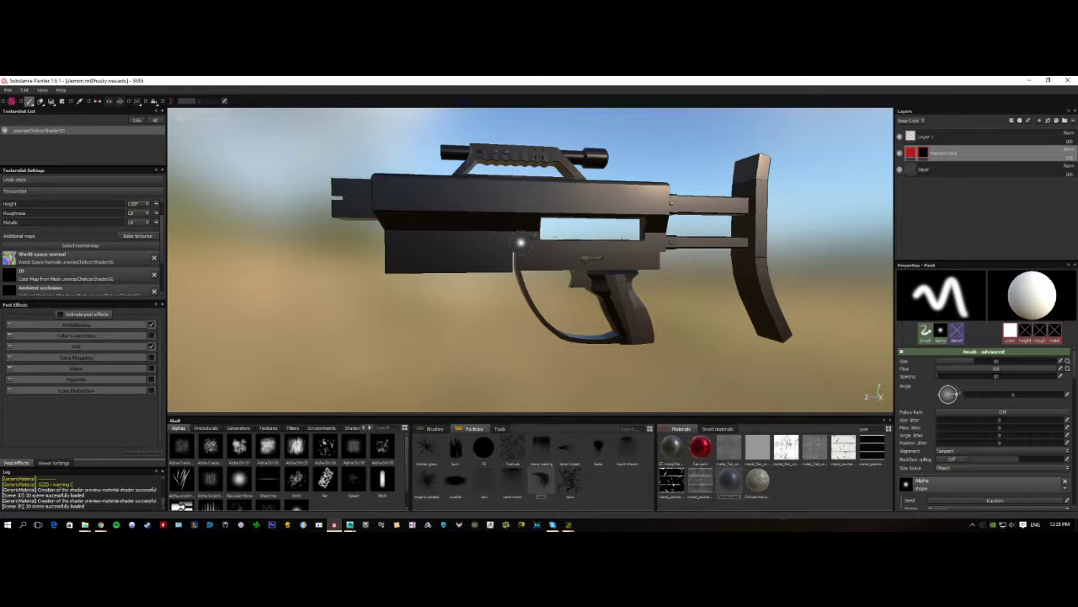
alt+drag(520, 242, 506, 228)
scroll(499, 222, up, 3)
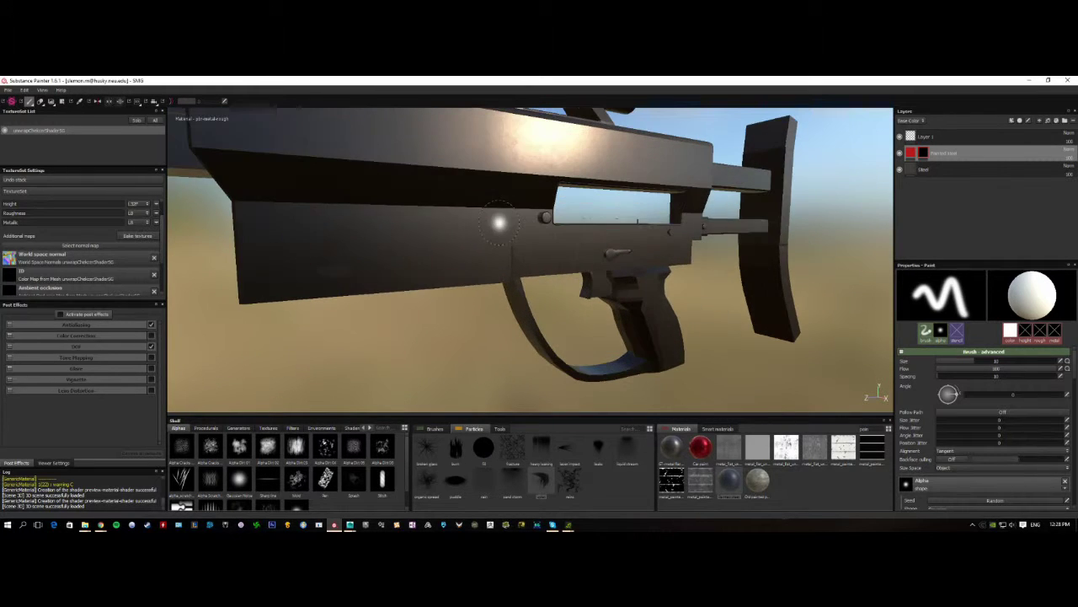
click(62, 101)
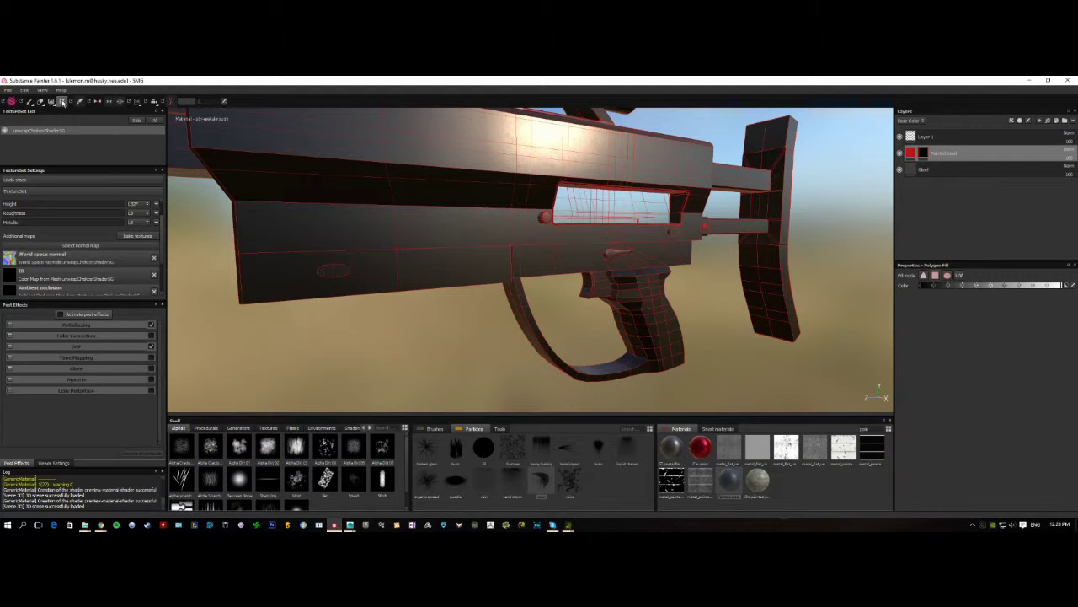
alt+drag(423, 213, 193, 203)
scroll(562, 207, down, 3)
scroll(562, 207, up, 5)
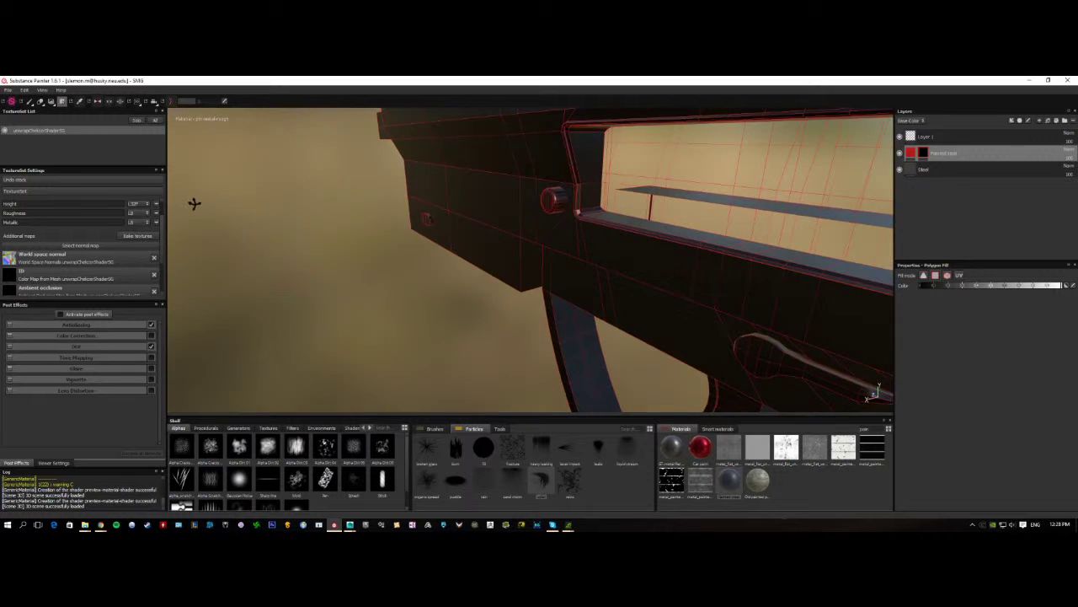
alt+drag(433, 205, 402, 170)
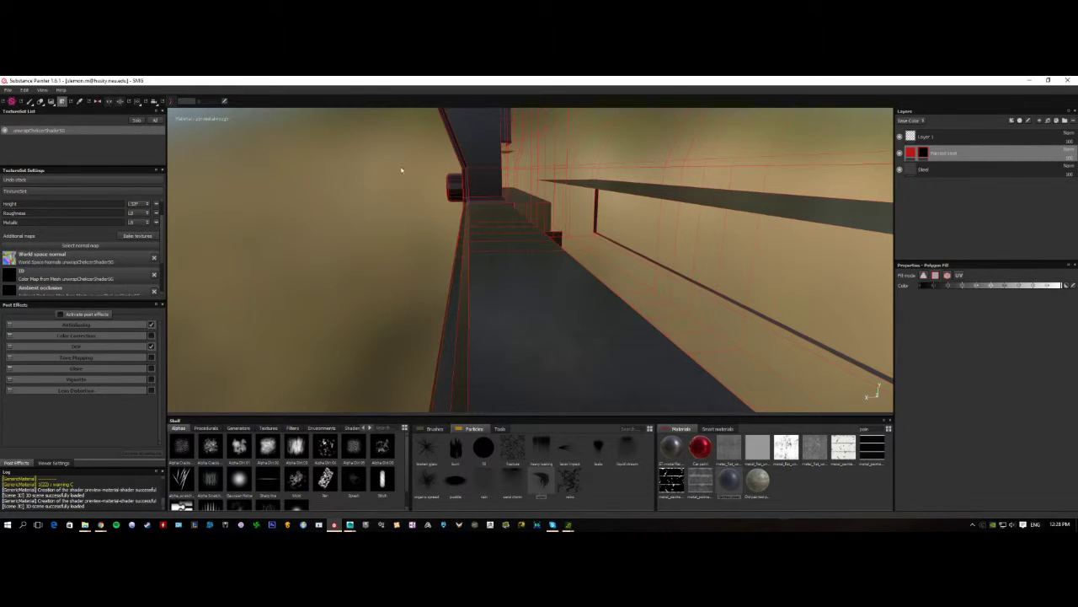
click(454, 211)
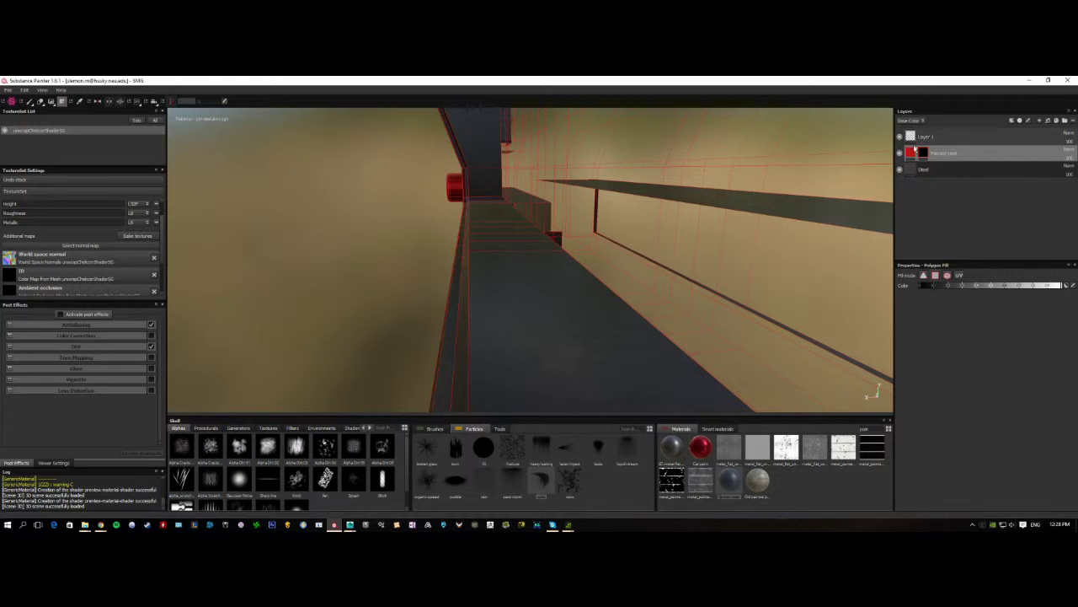
Refill the round pin with a mid-grey mask value for comparison, and fill it with white again
mouse_move(924, 158)
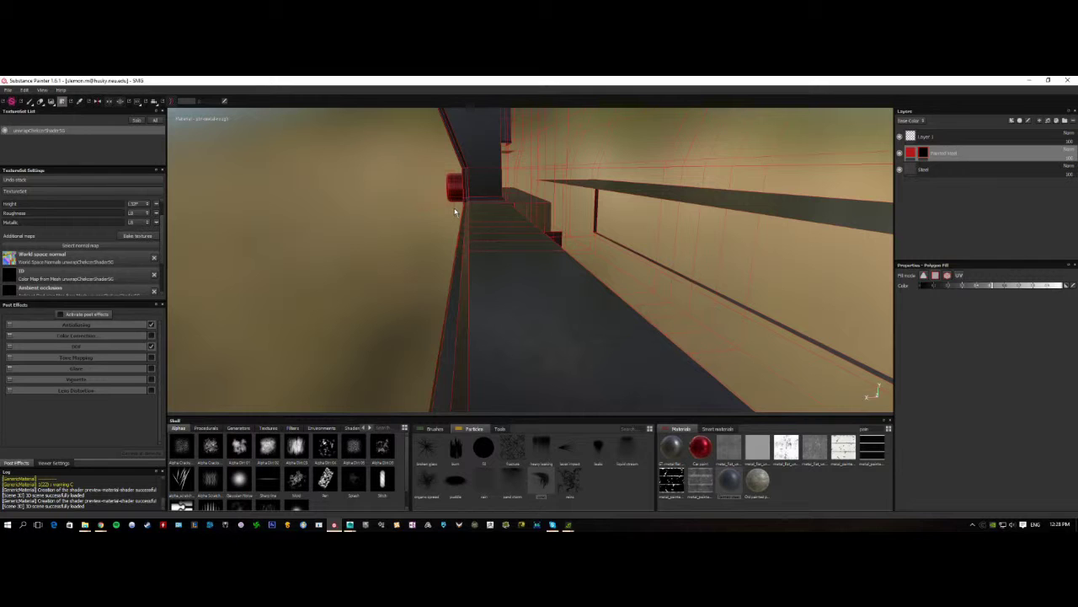
alt+drag(388, 234, 520, 226)
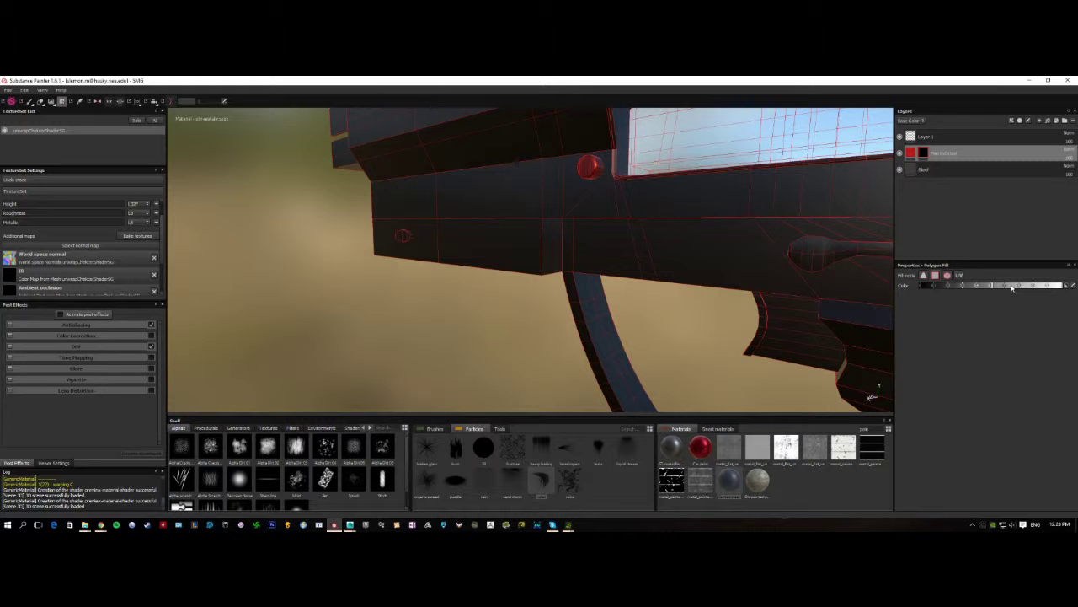
alt+drag(658, 215, 392, 279)
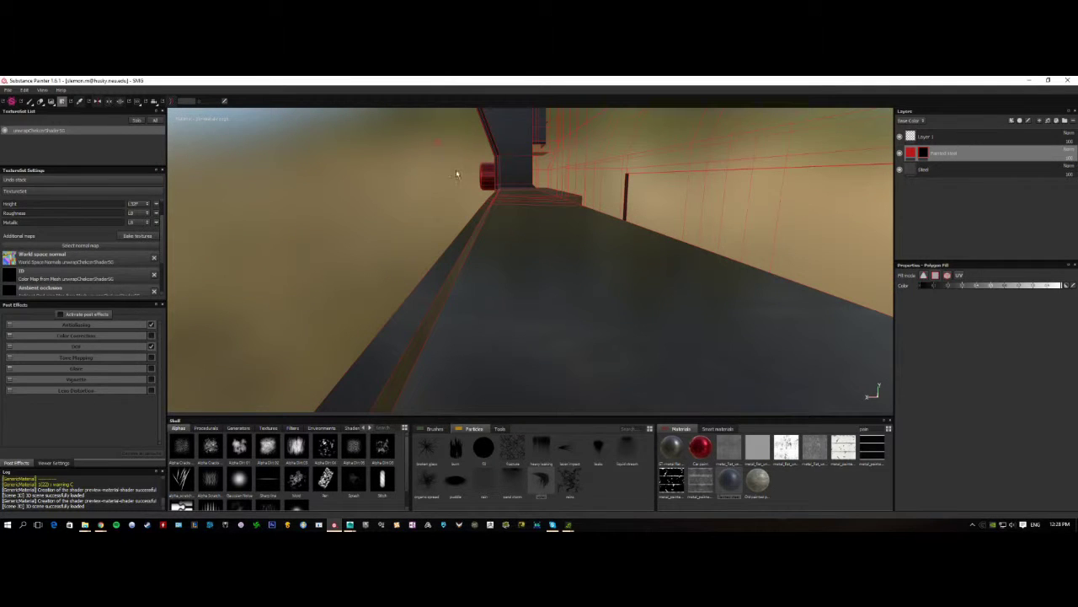
alt+drag(487, 195, 634, 229)
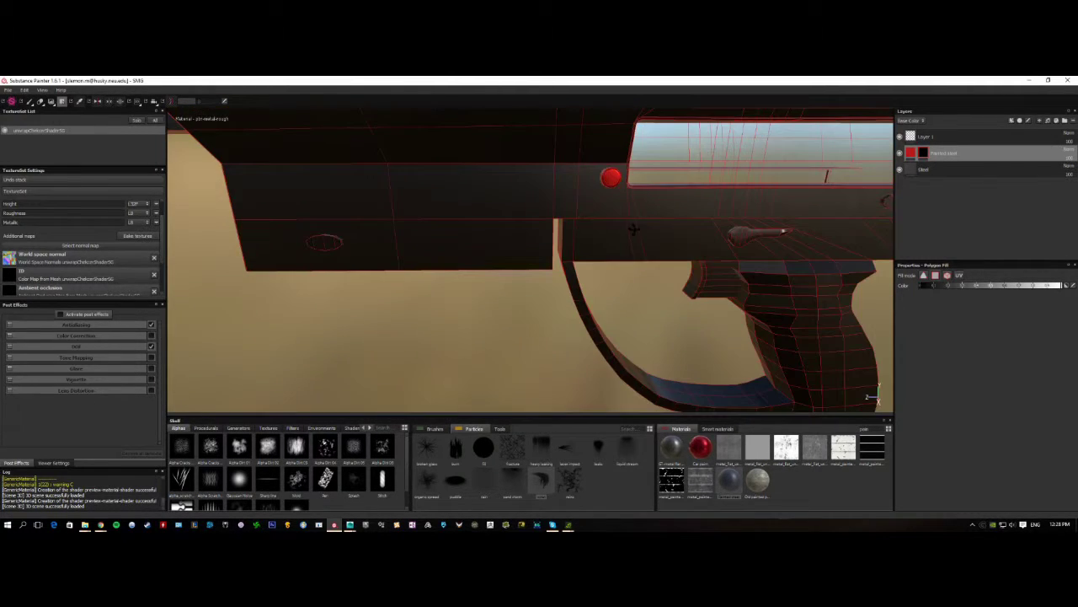
Return to the paint brush and examine the red pin, the receiver and the stock from several angles
click(29, 101)
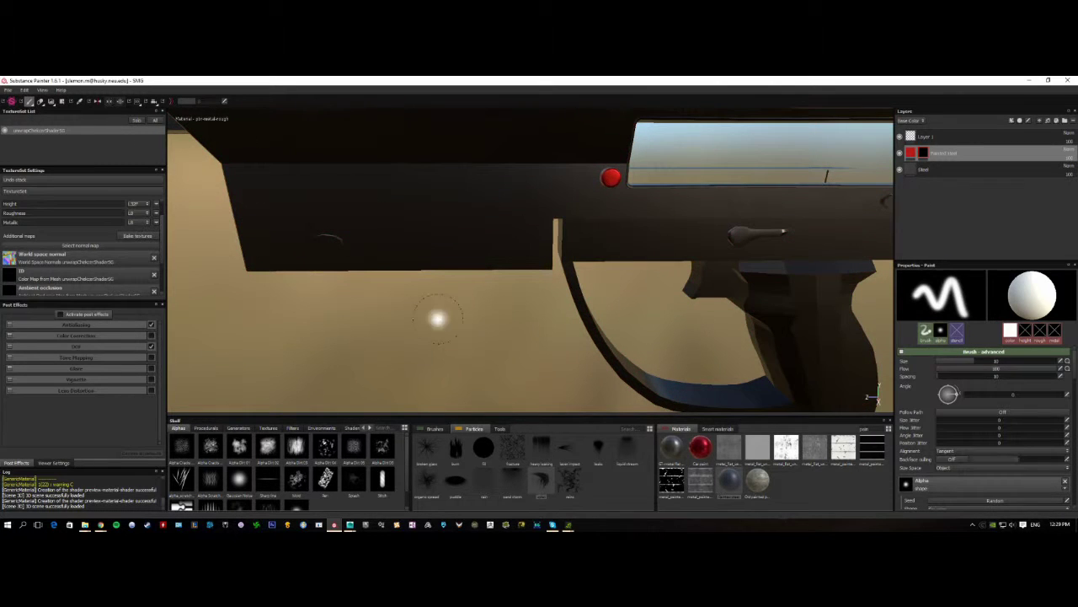
alt+drag(437, 317, 509, 268)
scroll(698, 242, up, 3)
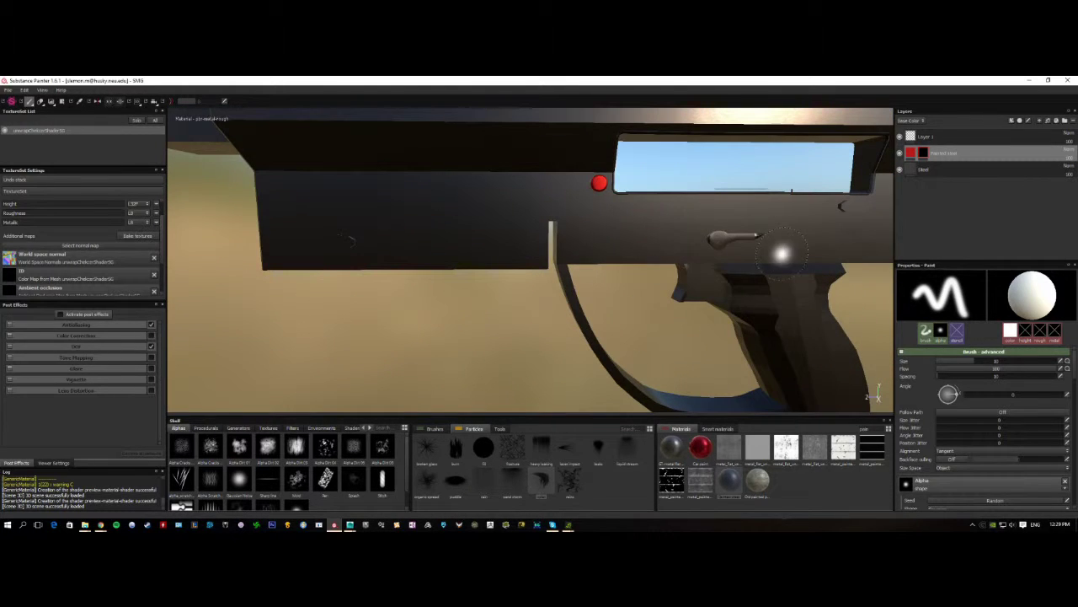
alt+drag(600, 221, 294, 212)
mouse_move(571, 261)
alt+mouse_down()
mouse_move(455, 265)
mouse_move(604, 265)
alt+mouse_up()
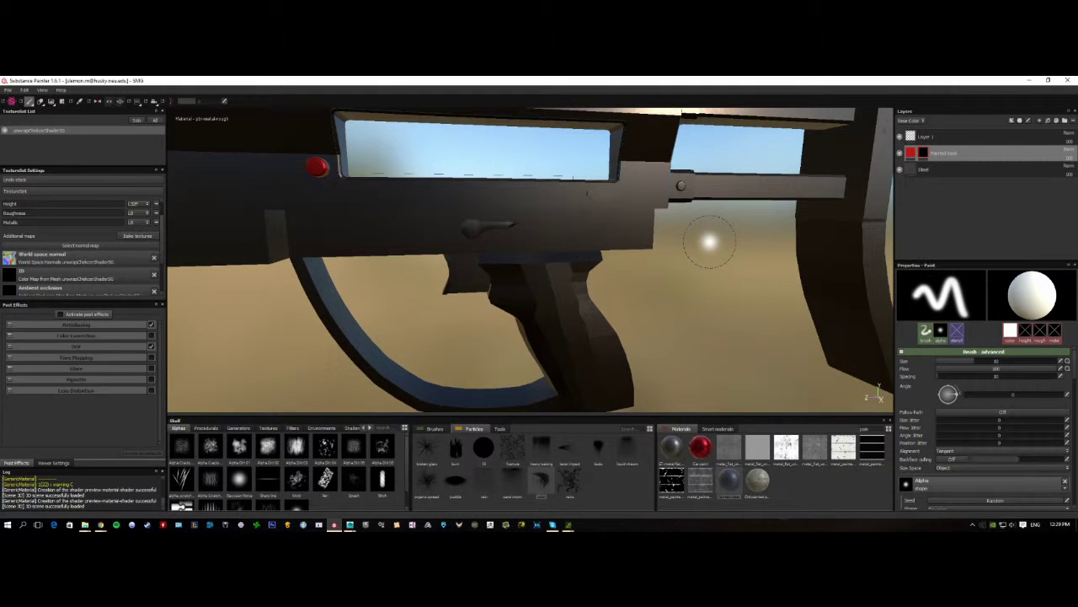
scroll(669, 215, down, 2)
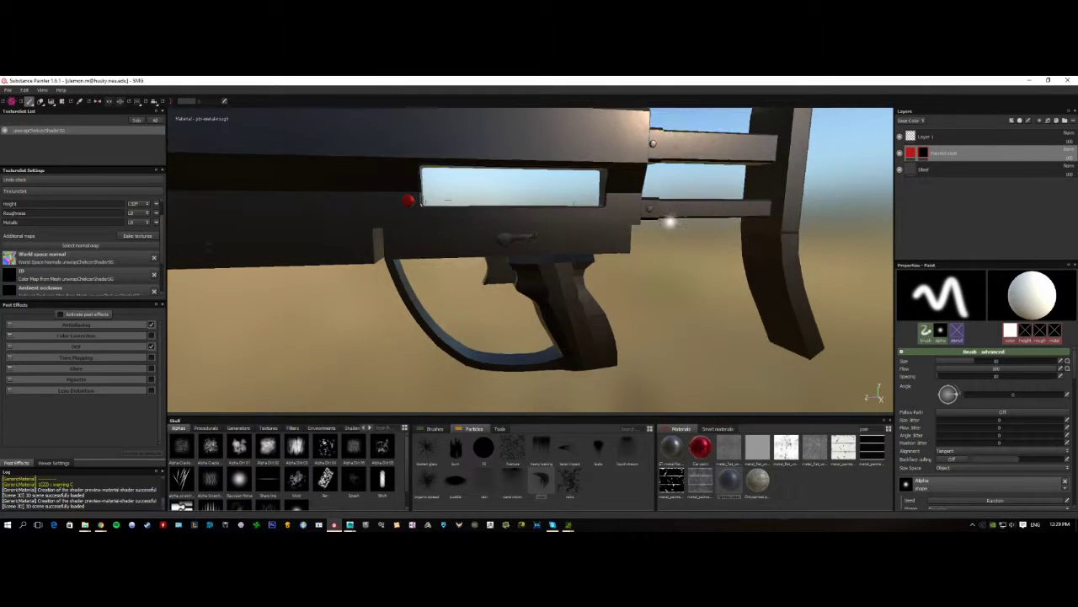
scroll(676, 217, down, 2)
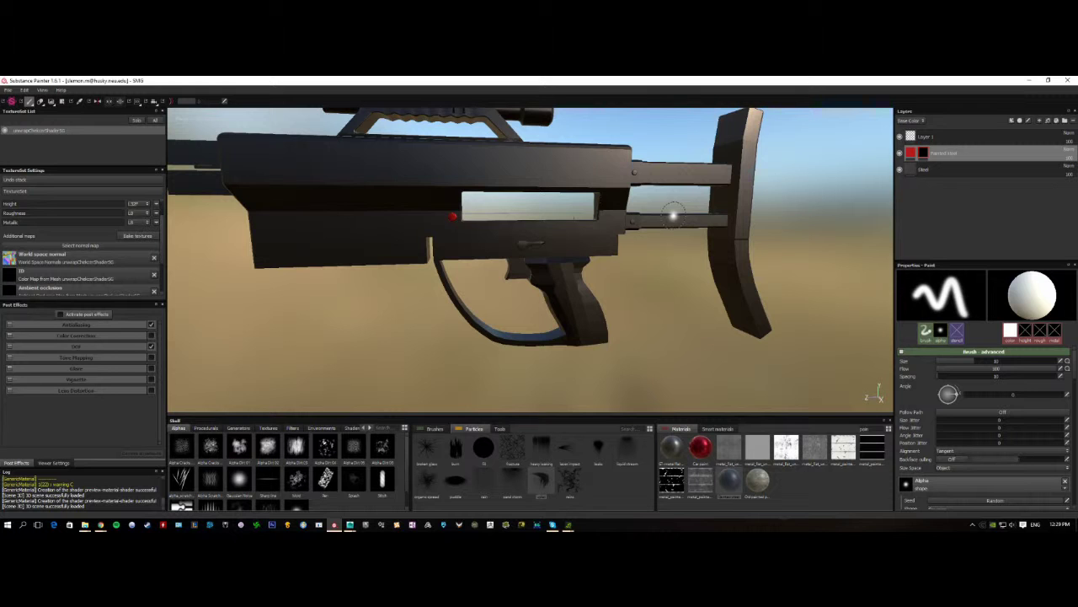
alt+drag(673, 215, 531, 278)
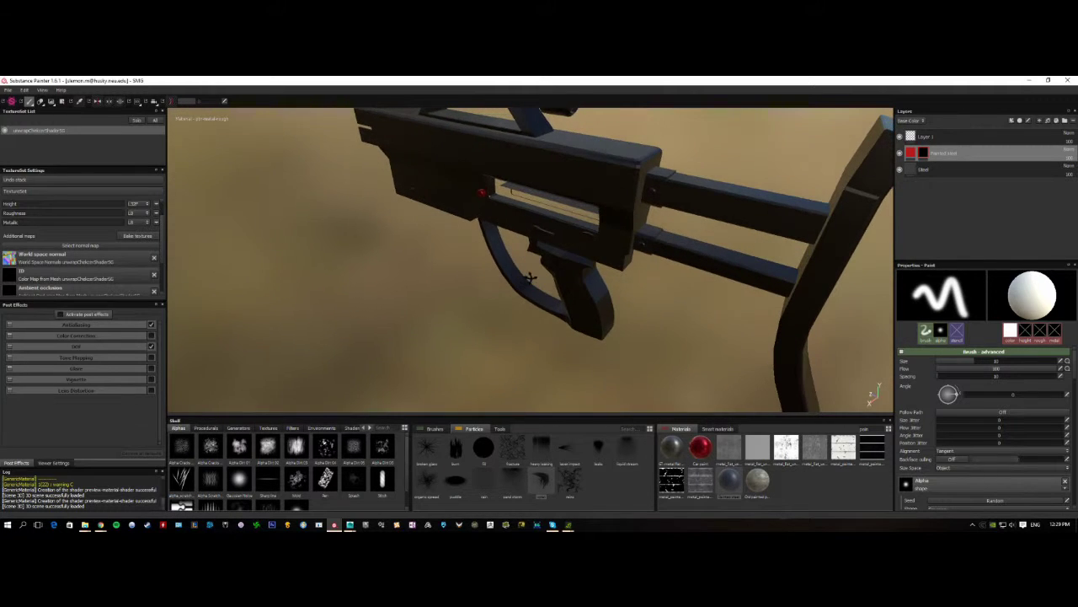
Reveal the red paint on the small pin beside the stock rail with Polygon Fill, working from underneath the gun
click(62, 101)
scroll(432, 182, down, 3)
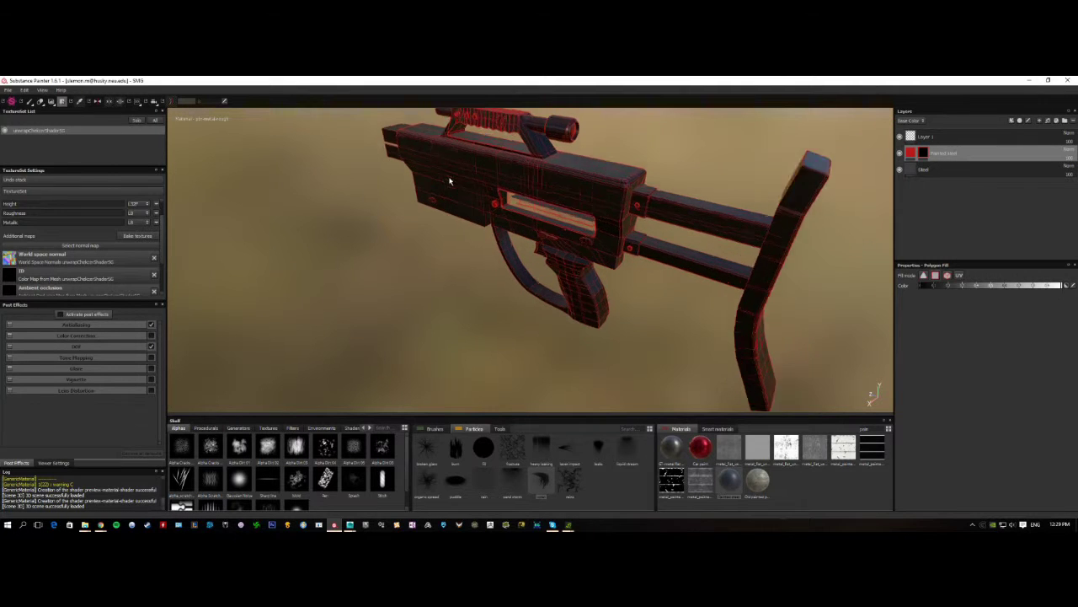
scroll(640, 202, up, 6)
alt+drag(437, 141, 534, 216)
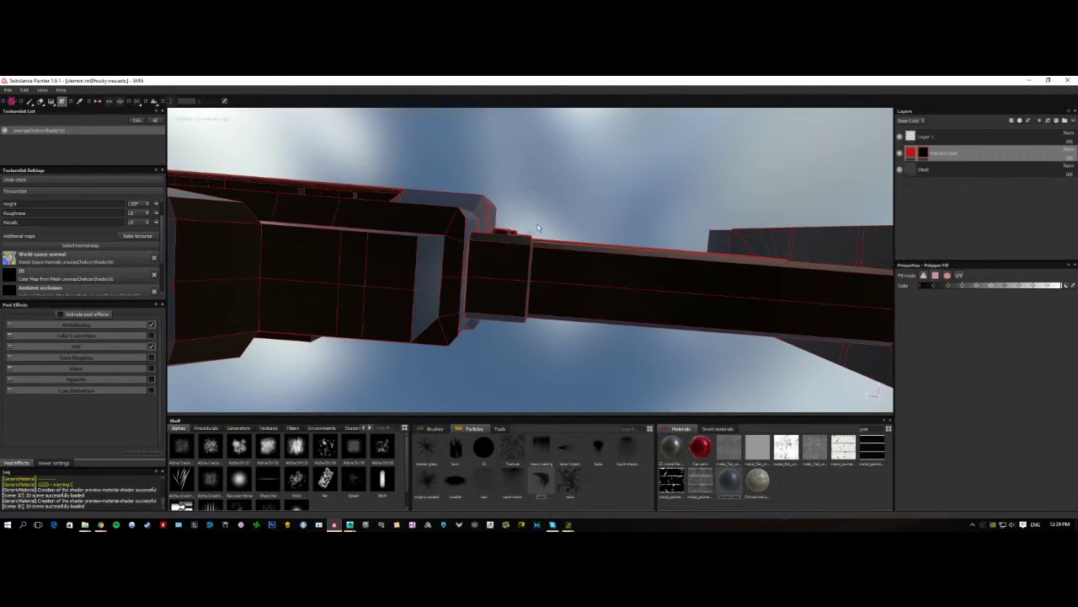
alt+drag(501, 260, 543, 282)
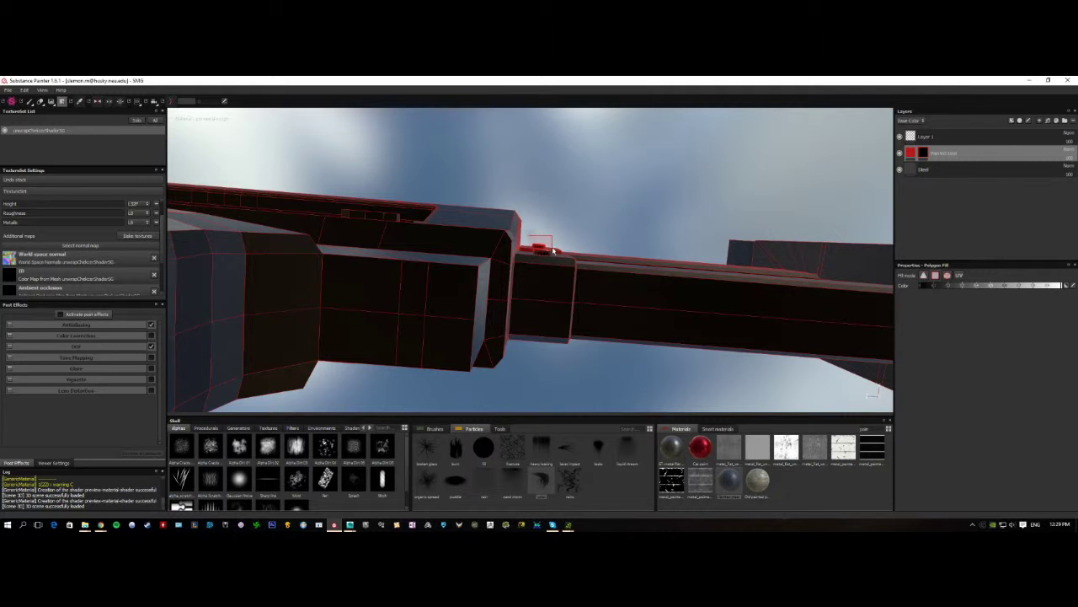
alt+drag(553, 250, 514, 264)
Fill the two adjacent small pin islands in the upper-right part of the 2D UV layout with white in the mask
key(F3)
scroll(515, 262, up, 6)
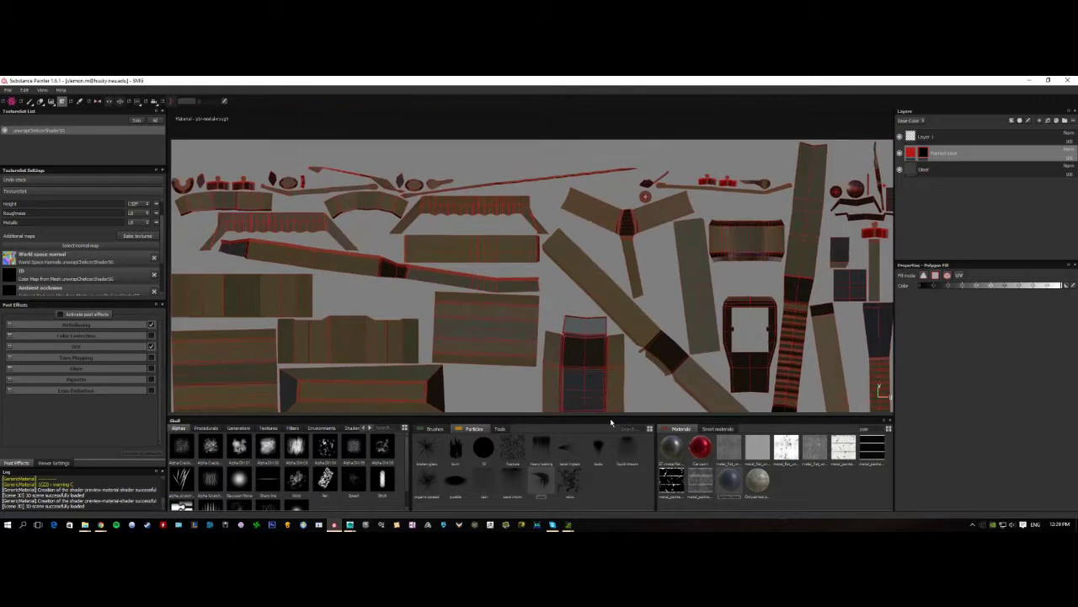
alt+middle_drag(657, 196, 578, 298)
scroll(565, 274, up, 3)
alt+middle_drag(549, 245, 481, 361)
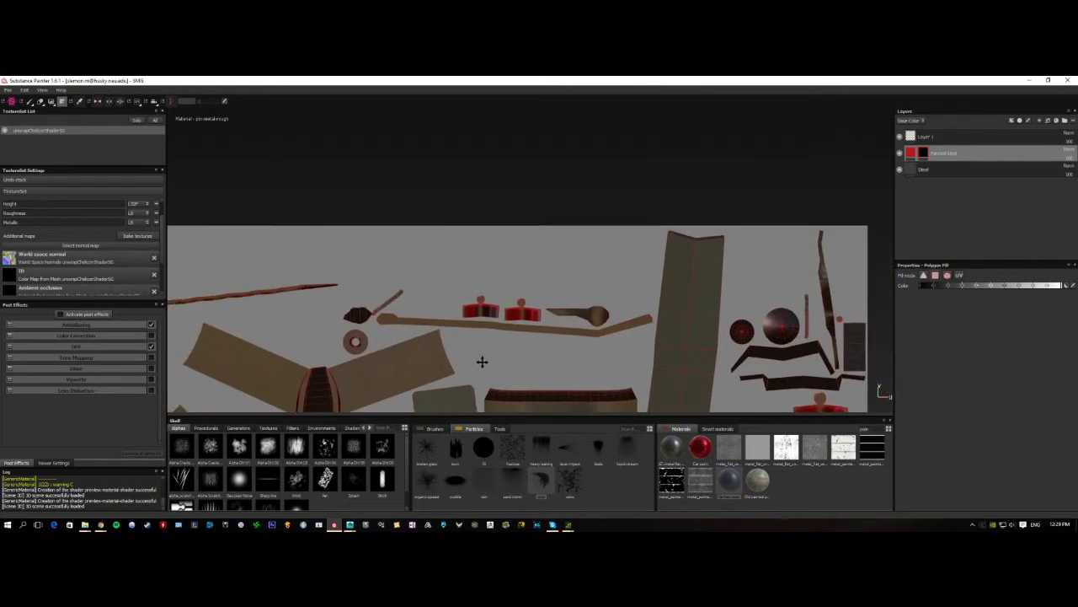
drag(446, 286, 542, 318)
Fill the two adjacent small pin islands in the upper-left part of the UV layout with white in the mask
alt+middle_drag(199, 300, 590, 268)
alt+middle_drag(423, 297, 700, 270)
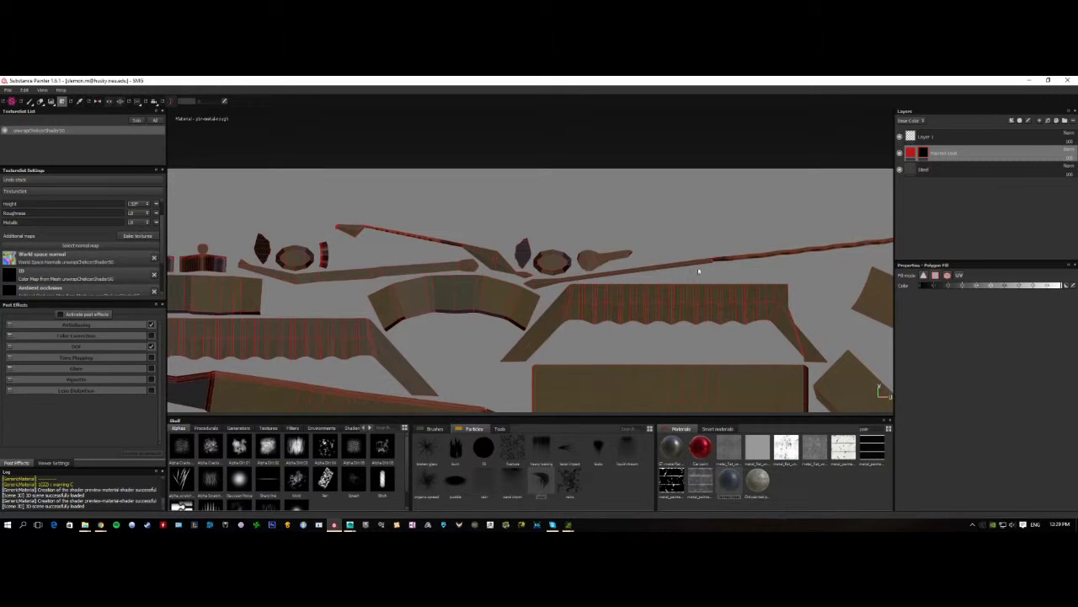
alt+middle_drag(390, 281, 546, 280)
drag(287, 228, 389, 270)
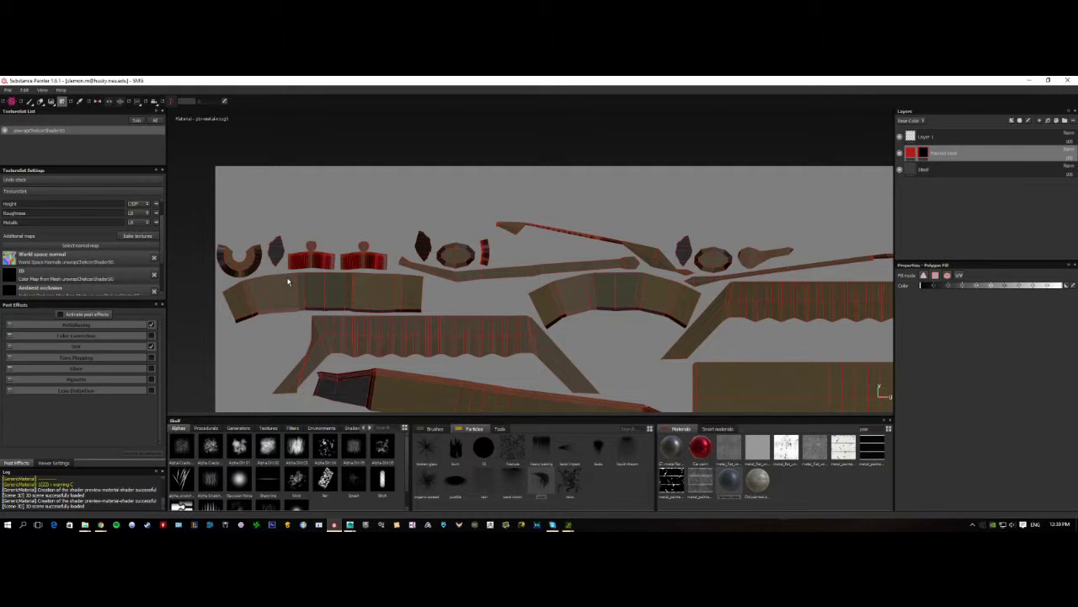
Examine the UV layout for further pin islands and return to the 3D view
scroll(596, 320, down, 1)
alt+middle_drag(596, 320, 556, 275)
scroll(556, 275, up, 4)
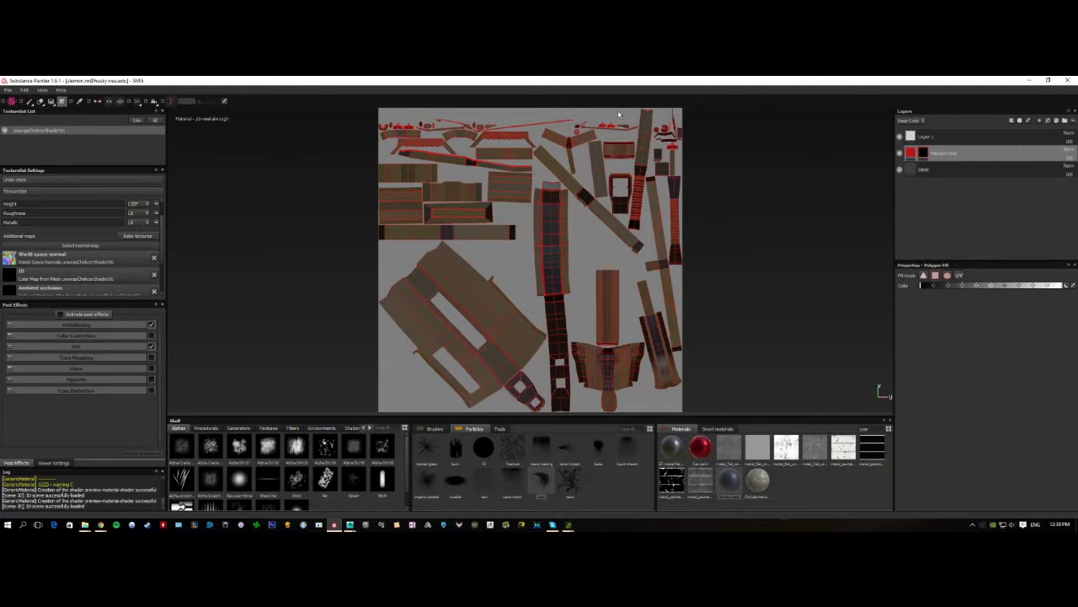
scroll(679, 147, down, 1)
scroll(691, 154, up, 5)
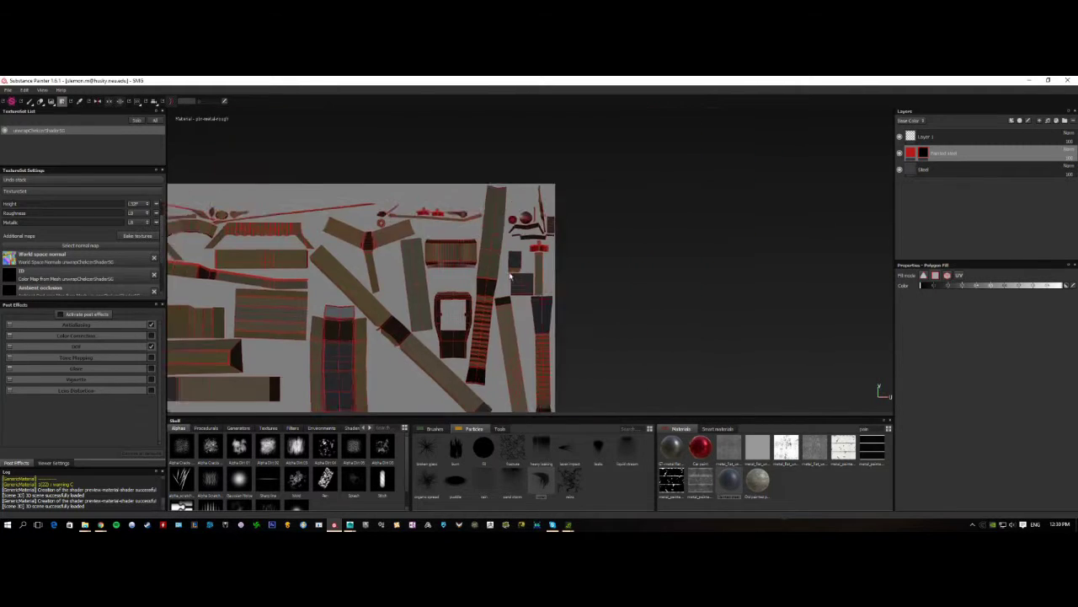
scroll(559, 255, down, 4)
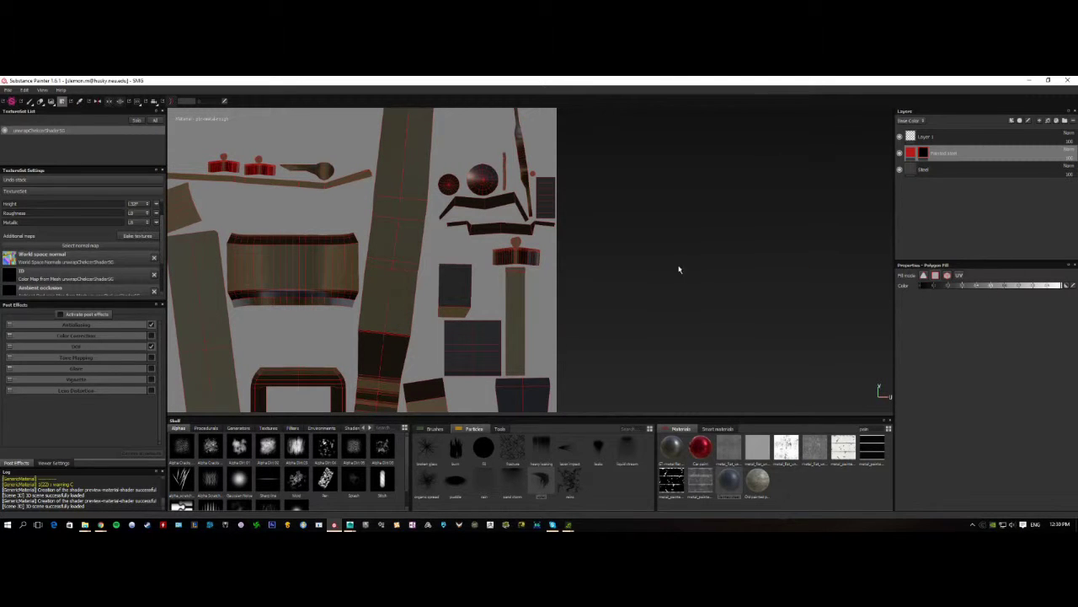
key(F1)
key(F2)
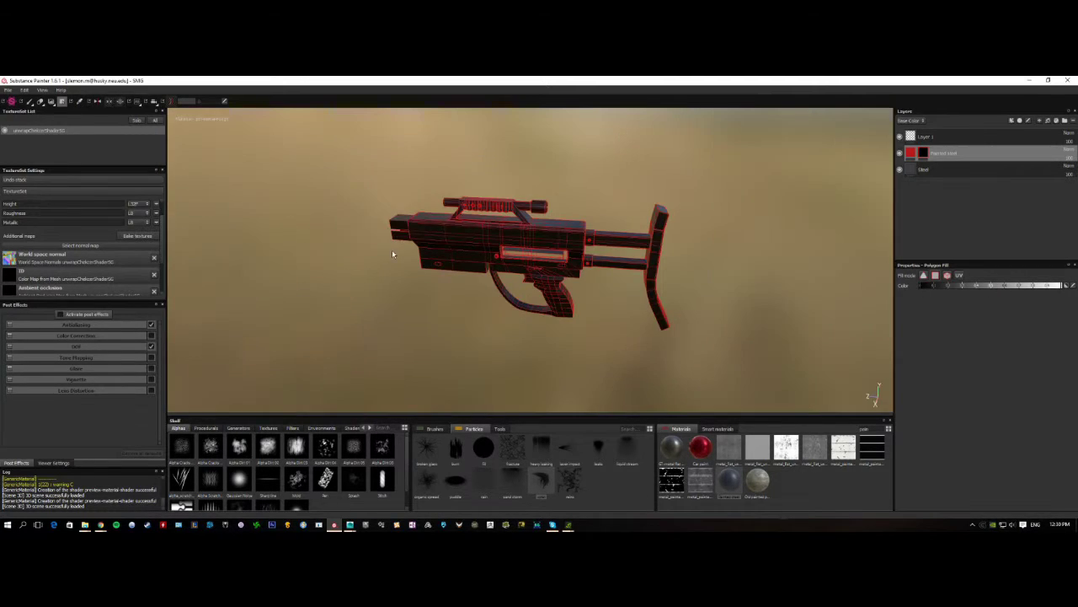
Switch to the paint brush and inspect the red accents on the sight handle, receiver and stock rails
click(30, 102)
mouse_move(422, 312)
alt+mouse_down()
mouse_move(457, 202)
mouse_move(528, 164)
mouse_move(640, 160)
alt+mouse_up()
scroll(457, 195, up, 3)
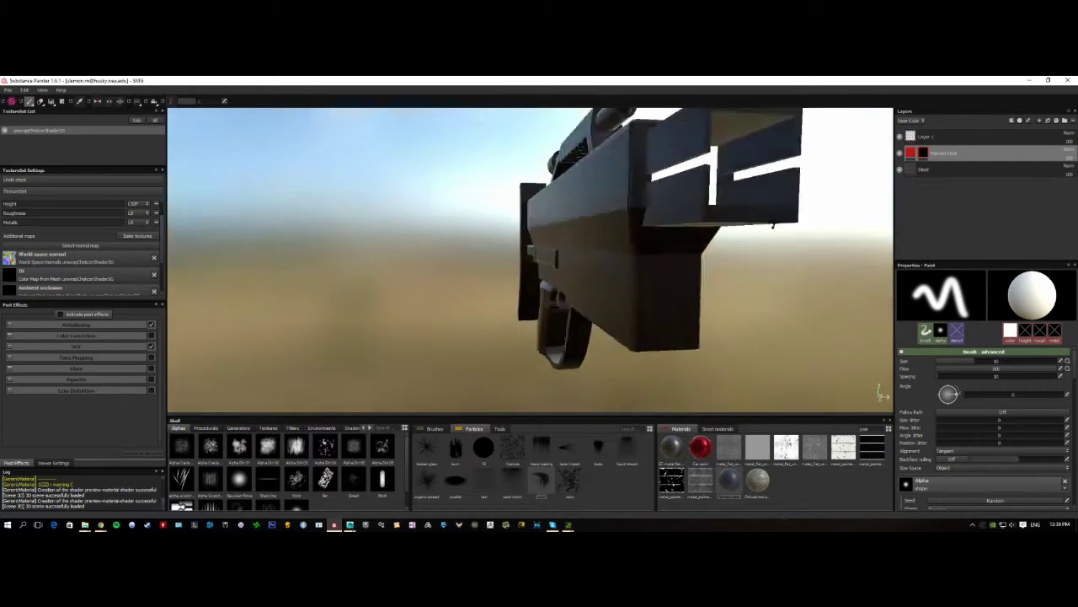
alt+drag(774, 224, 514, 224)
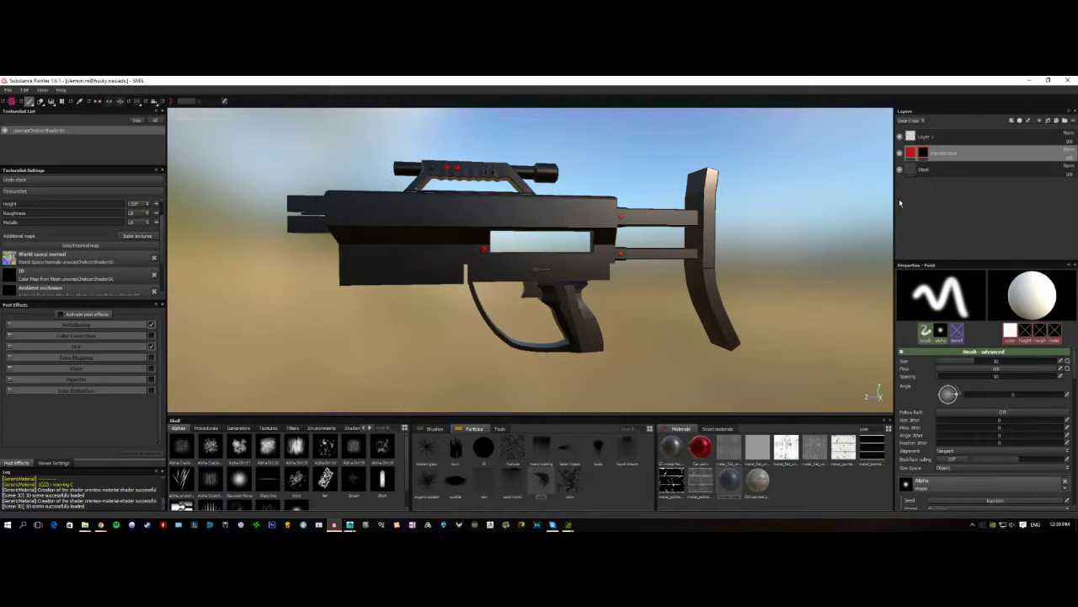
alt+drag(545, 241, 607, 253)
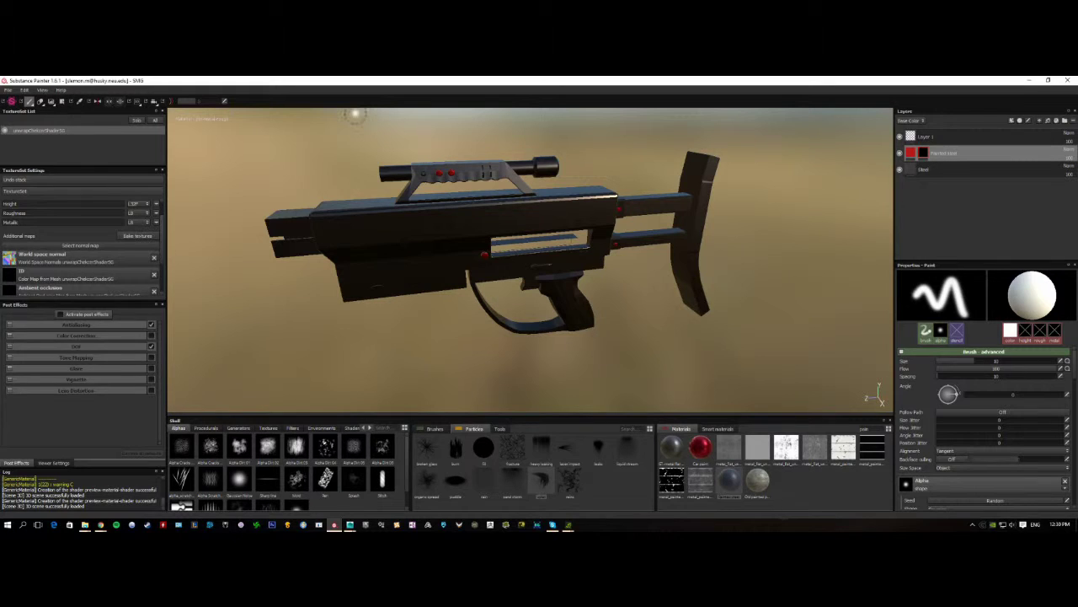
Look at the textures available for the Ambient occlusion map, and examine the masked gun from several angles
click(62, 286)
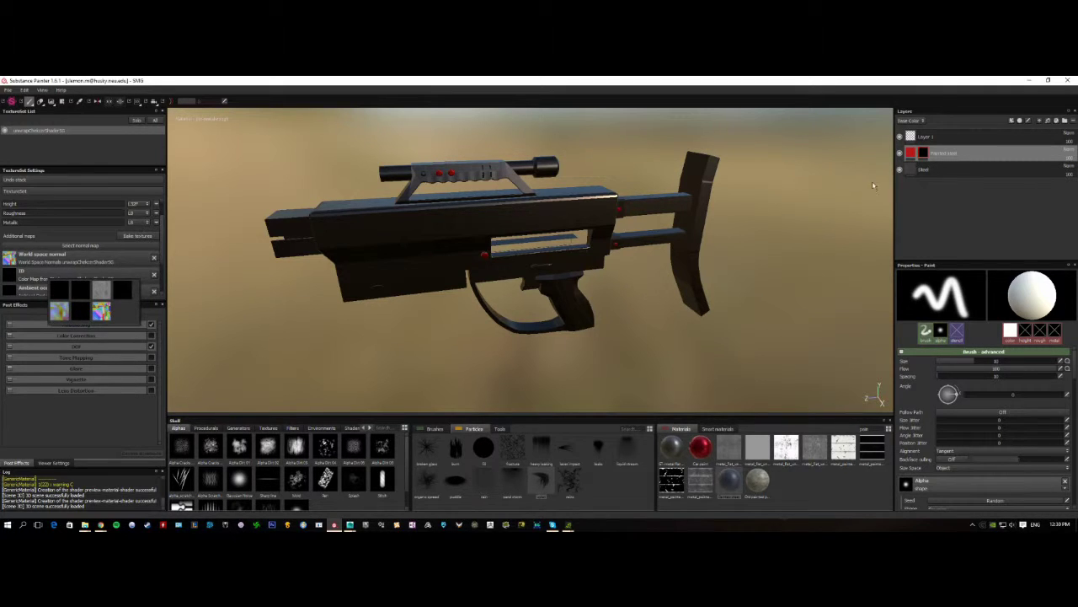
click(970, 192)
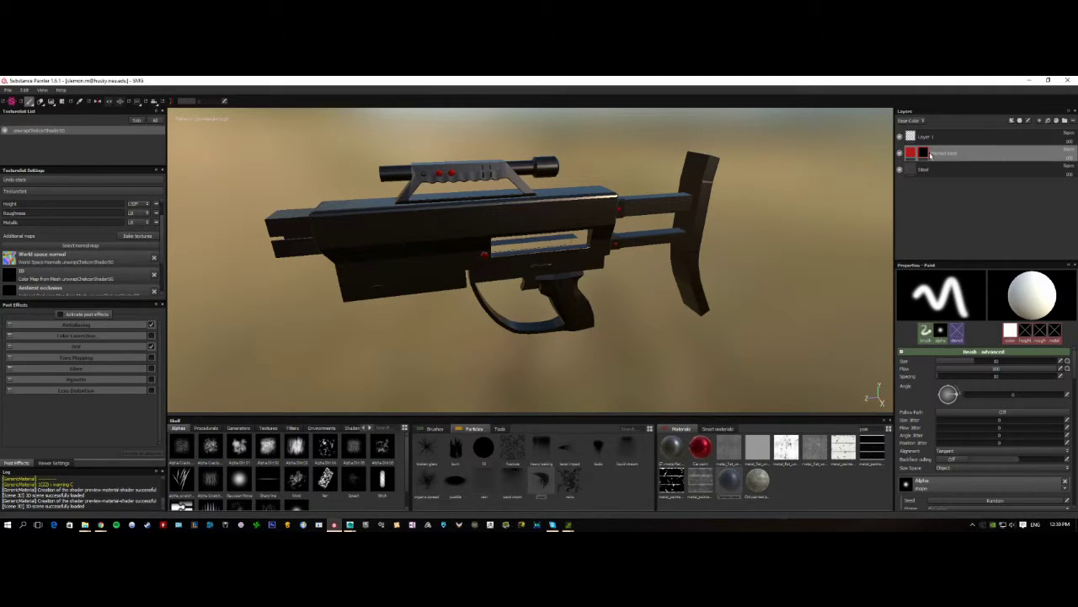
mouse_move(930, 155)
alt+drag(599, 326, 582, 317)
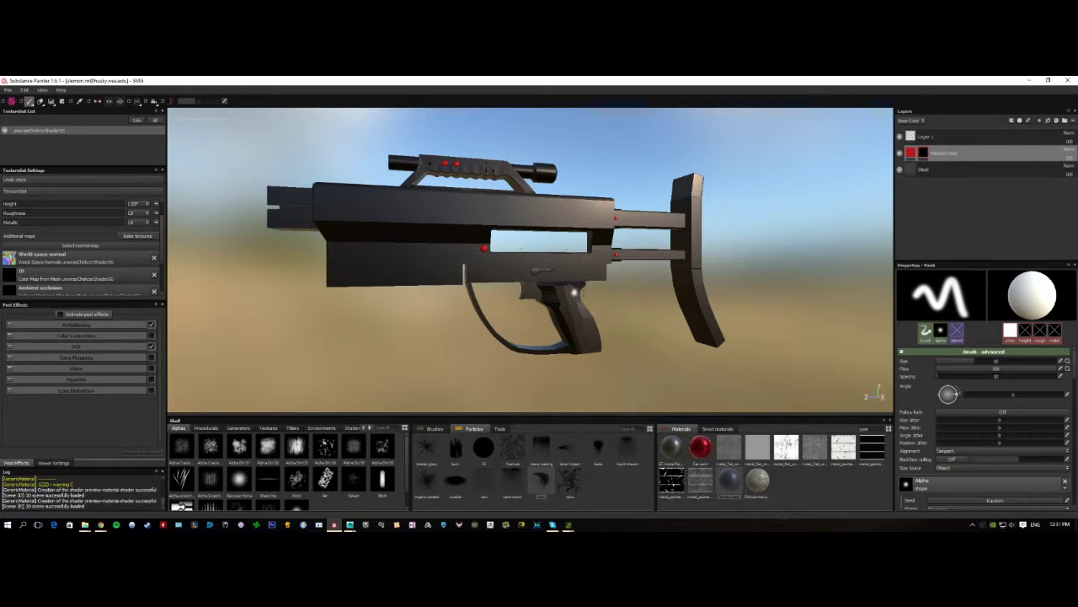
alt+drag(603, 330, 611, 302)
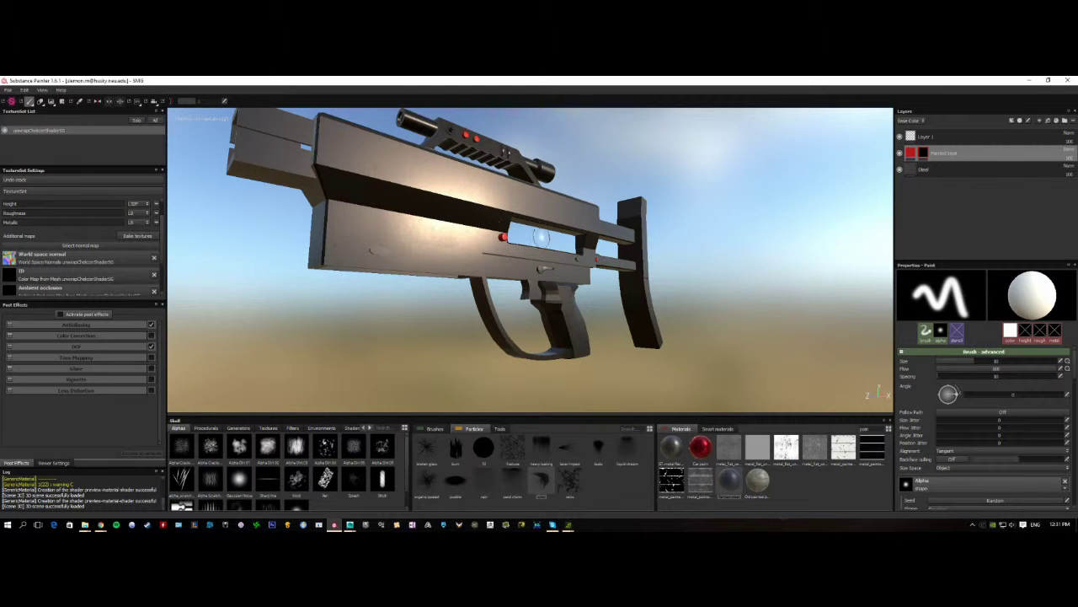
alt+drag(487, 187, 440, 126)
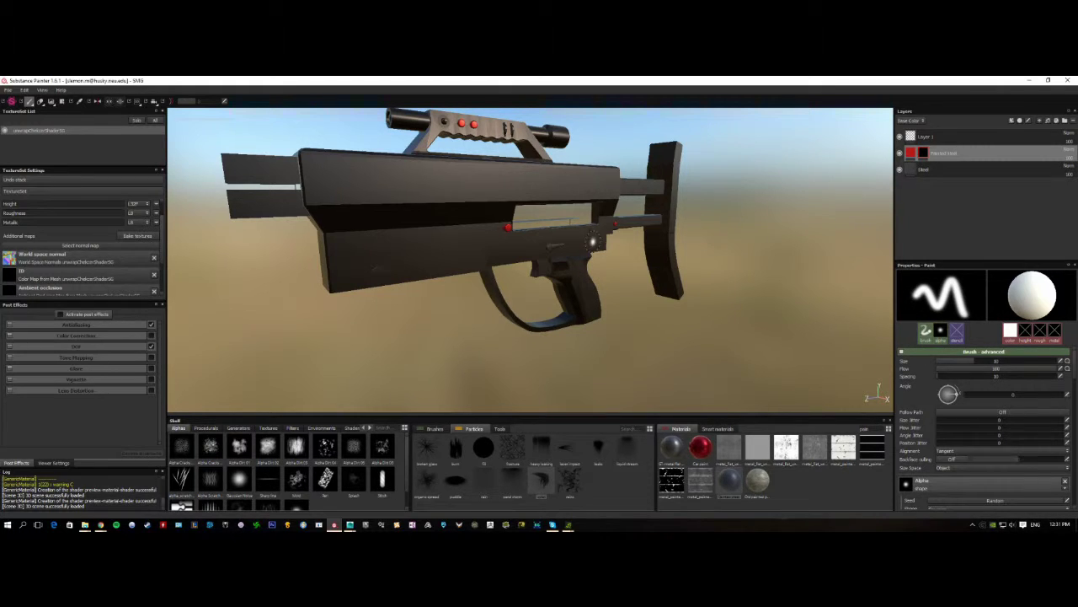
Add a new paint layer directly above the Painted steel layer
alt+drag(509, 262, 412, 314)
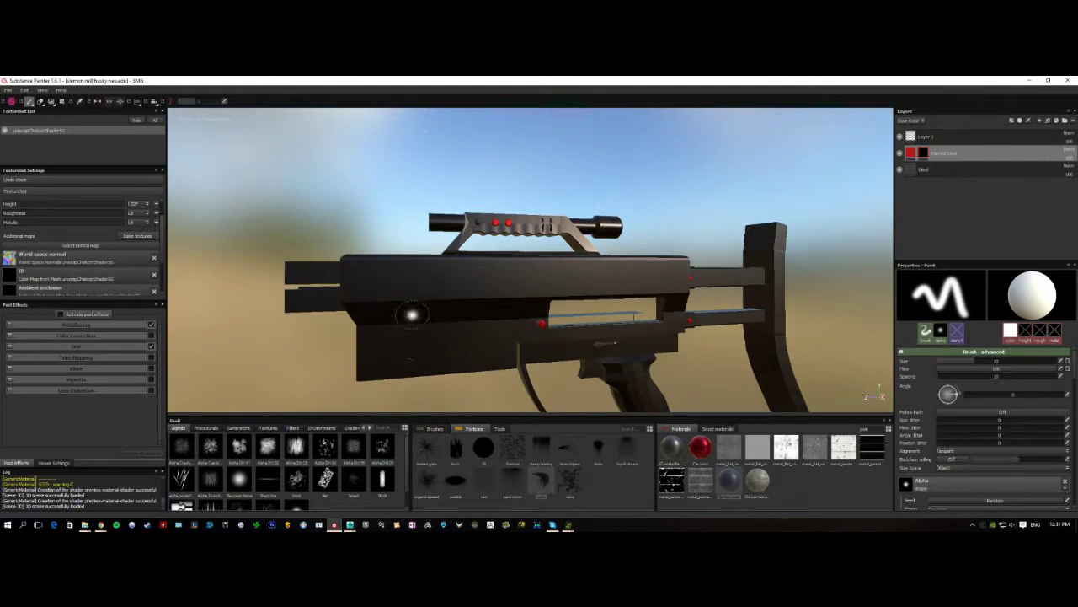
alt+middle_drag(472, 297, 442, 239)
alt+drag(442, 240, 394, 236)
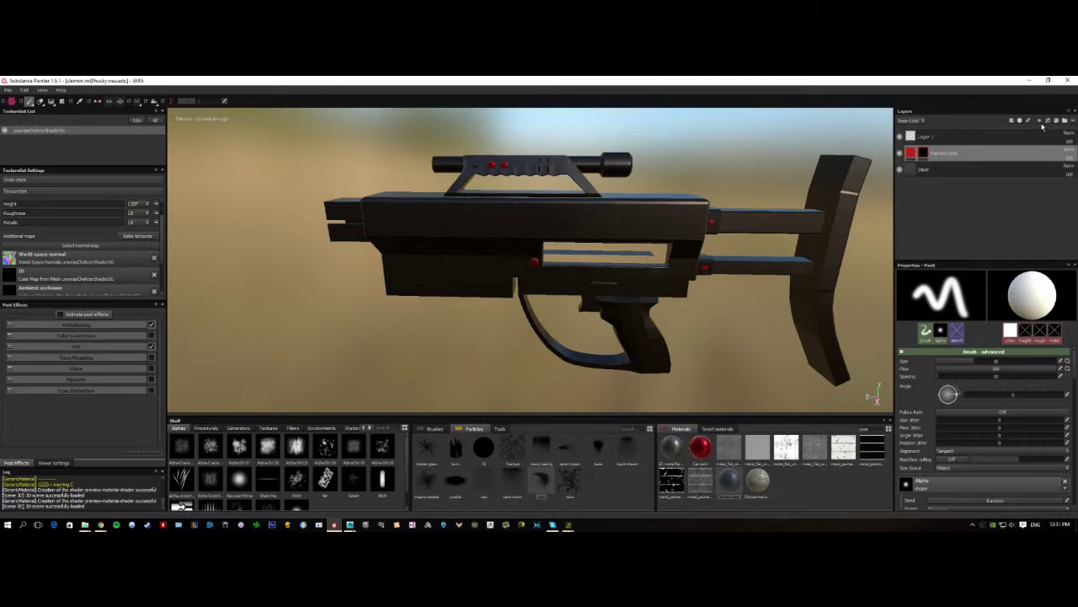
click(1042, 120)
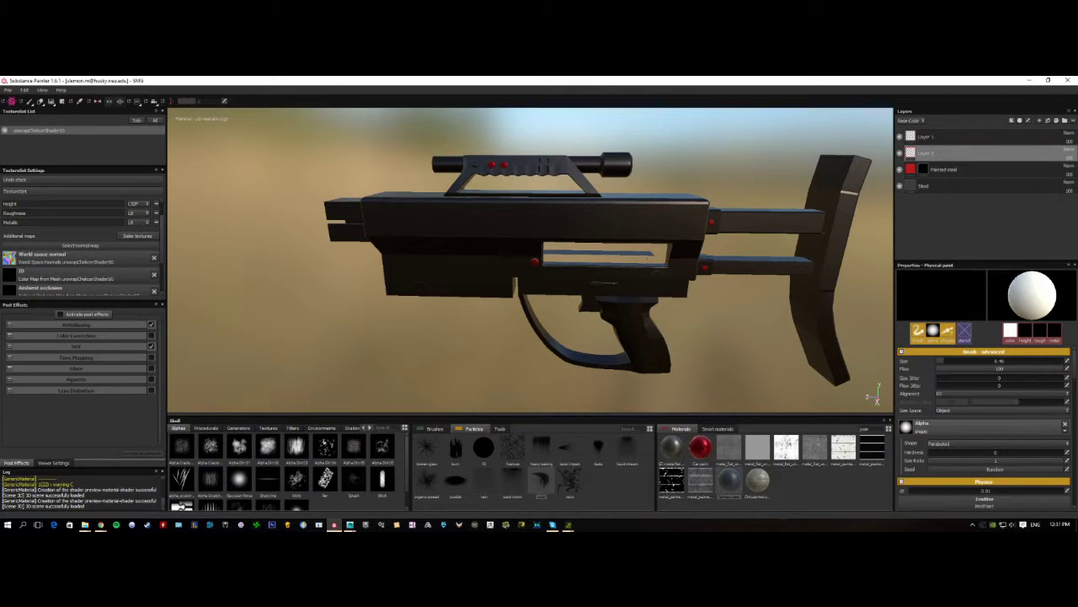
Switch to the paint brush and search the material library for "steel"
click(29, 101)
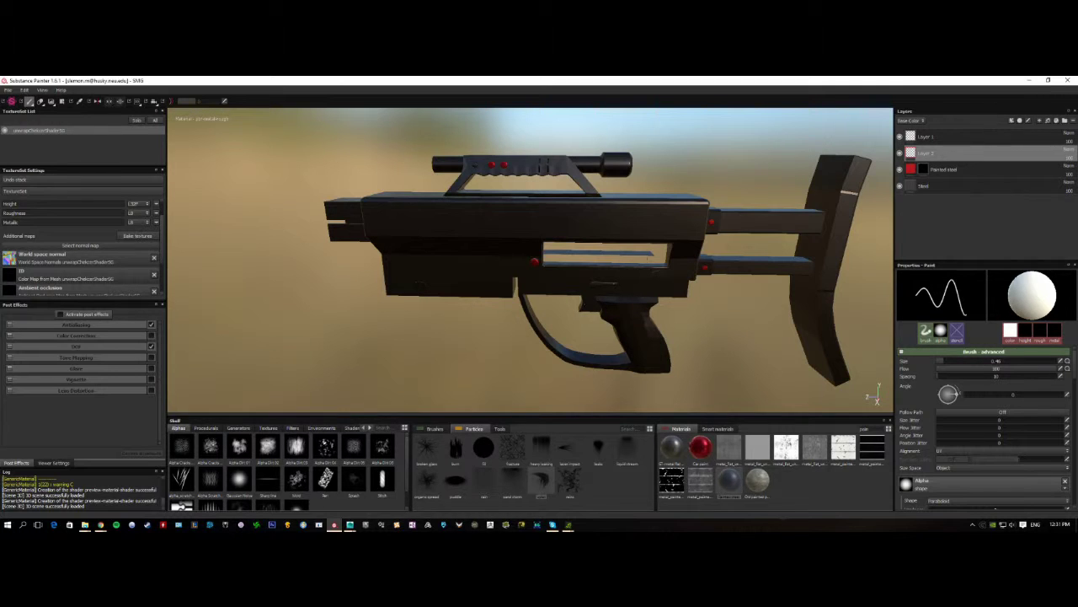
alt+drag(472, 347, 637, 336)
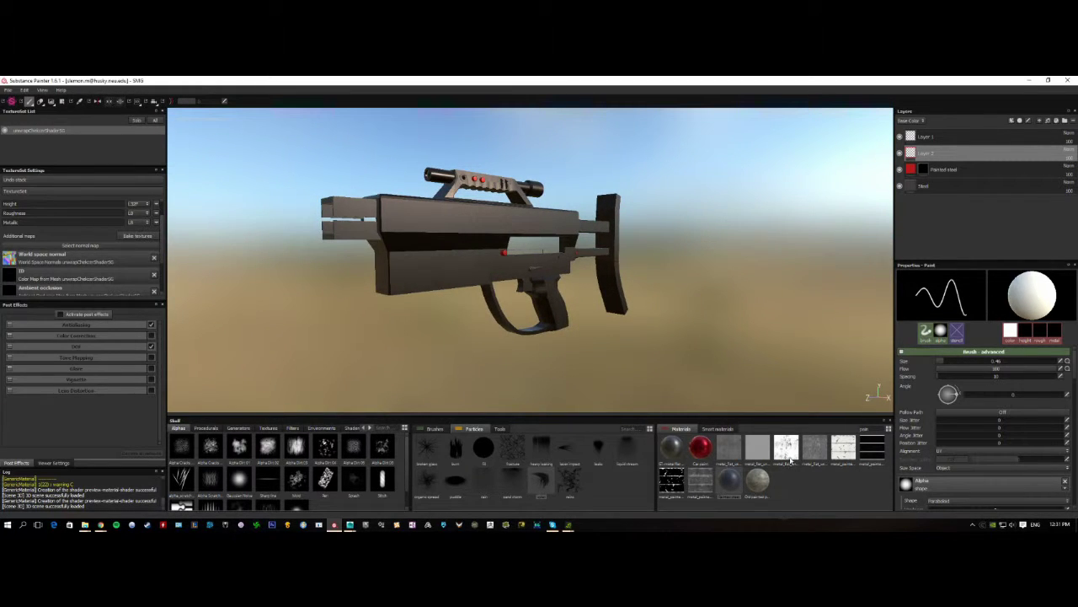
double_click(872, 427)
text(steel)
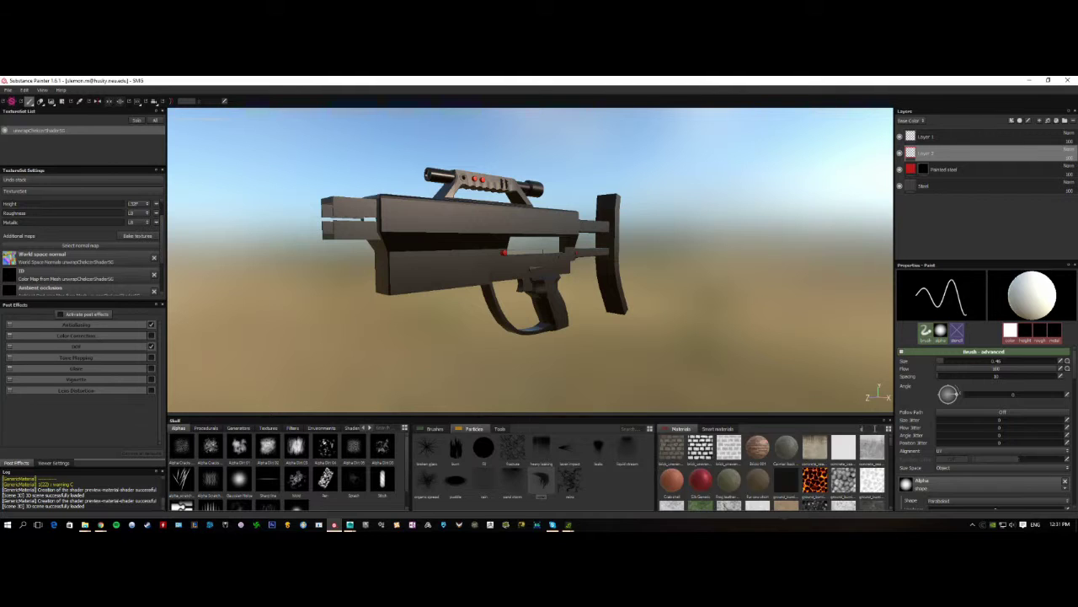
Add the Steel material as a fill layer above Painted steel and raise its Dirt to about 0.88
drag(756, 345, 951, 162)
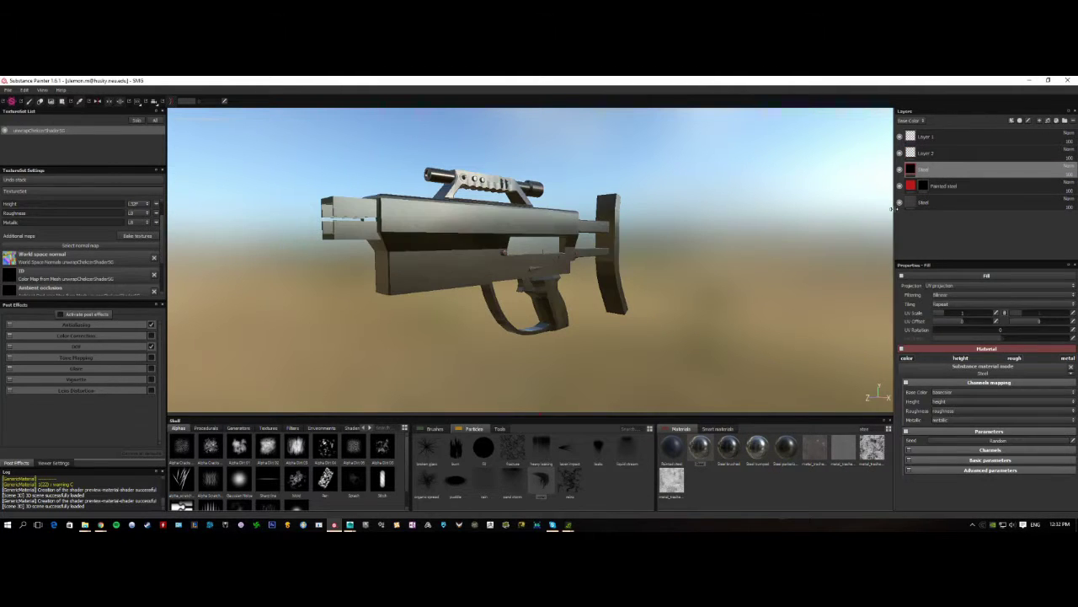
alt+drag(756, 264, 712, 251)
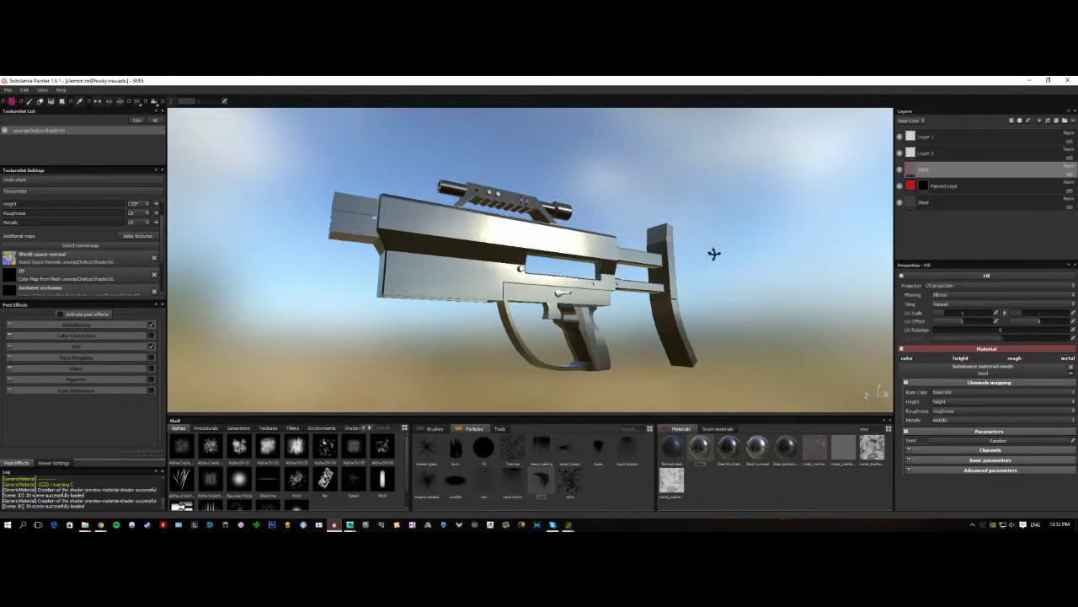
click(990, 469)
scroll(1001, 403, down, 1)
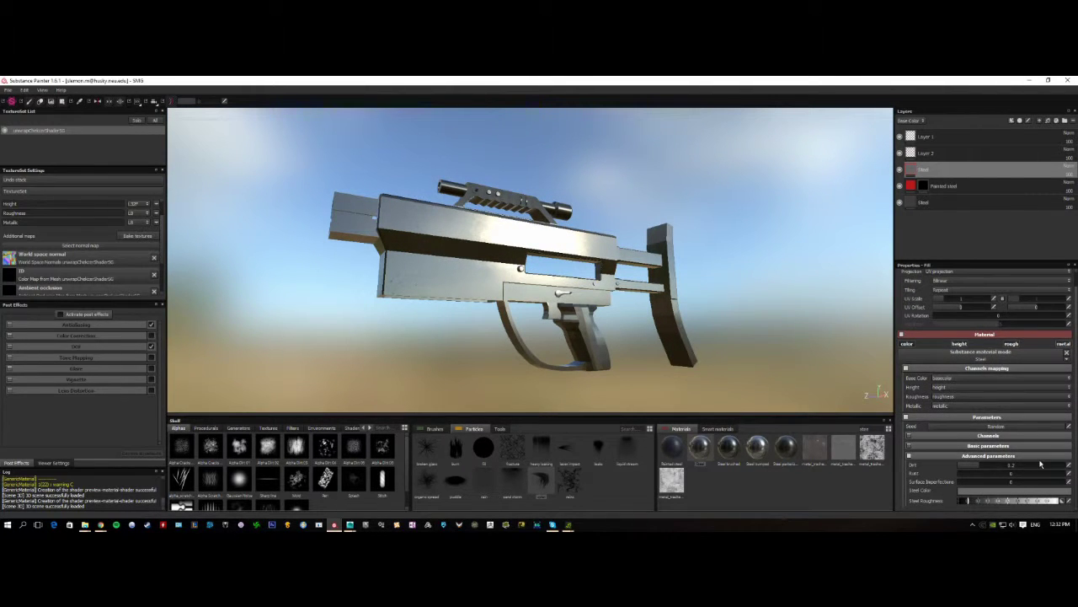
drag(1002, 464, 1047, 466)
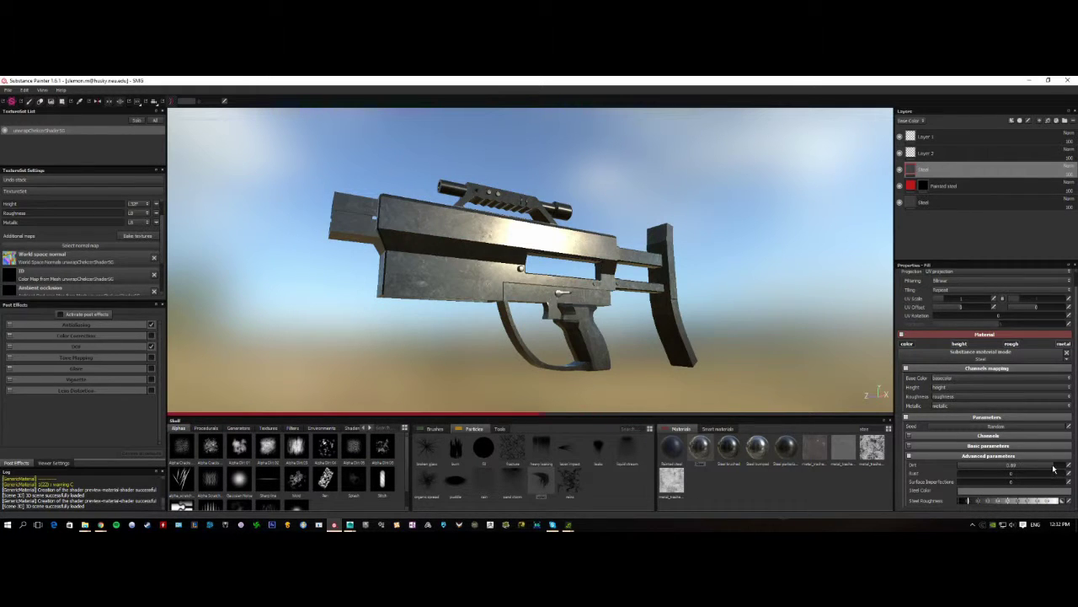
Raise the new Steel layer's Rust to about 0.77 and its Surface Imperfections to about 0.66, examining the gun's side
alt+drag(784, 284, 663, 281)
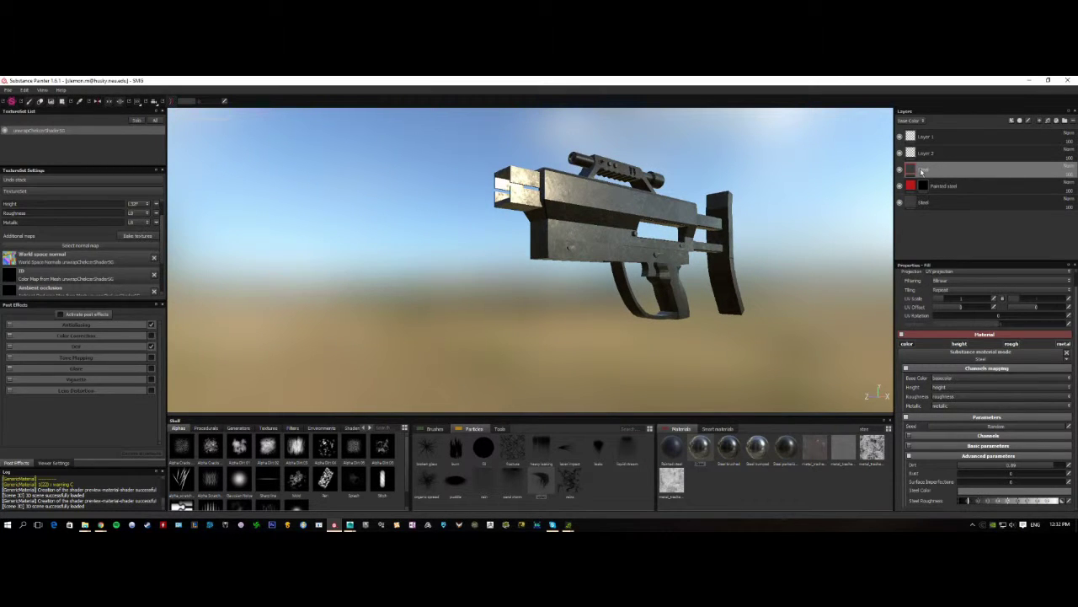
drag(984, 477, 1029, 481)
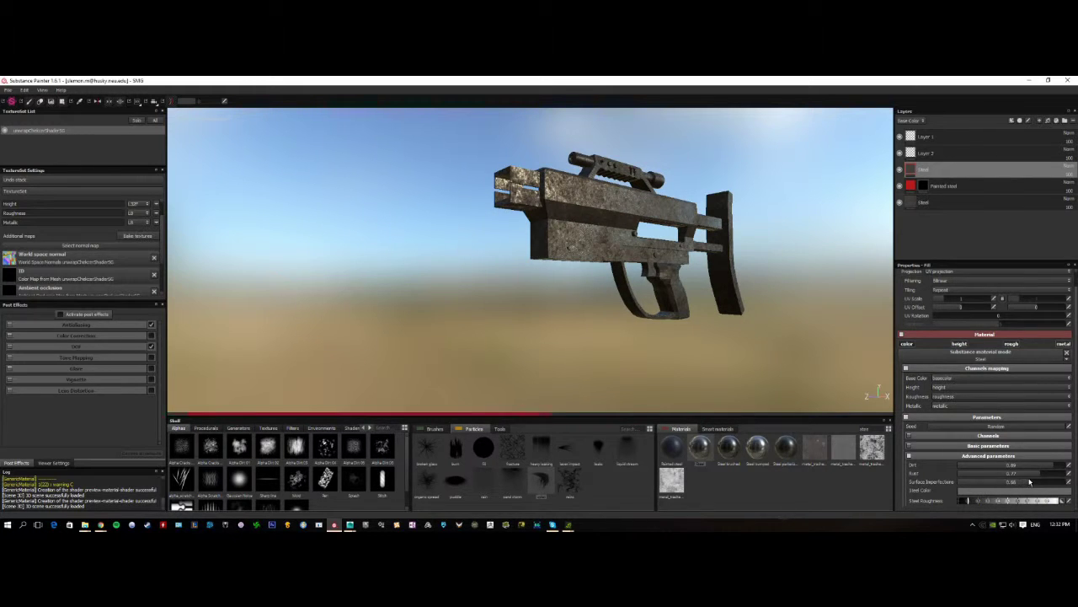
alt+drag(718, 249, 623, 258)
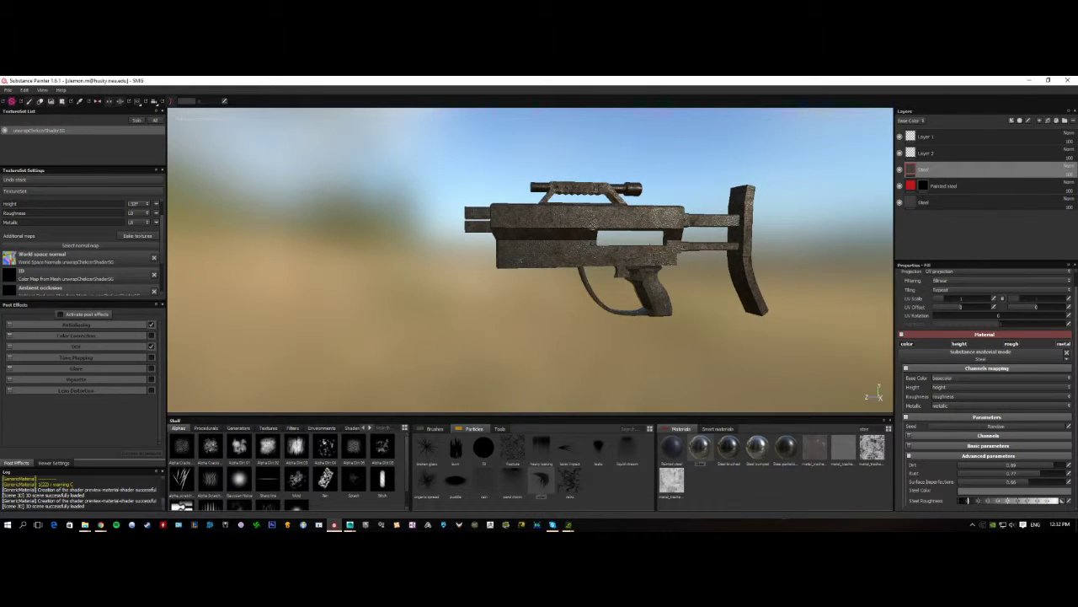
scroll(573, 256, up, 5)
scroll(661, 308, down, 3)
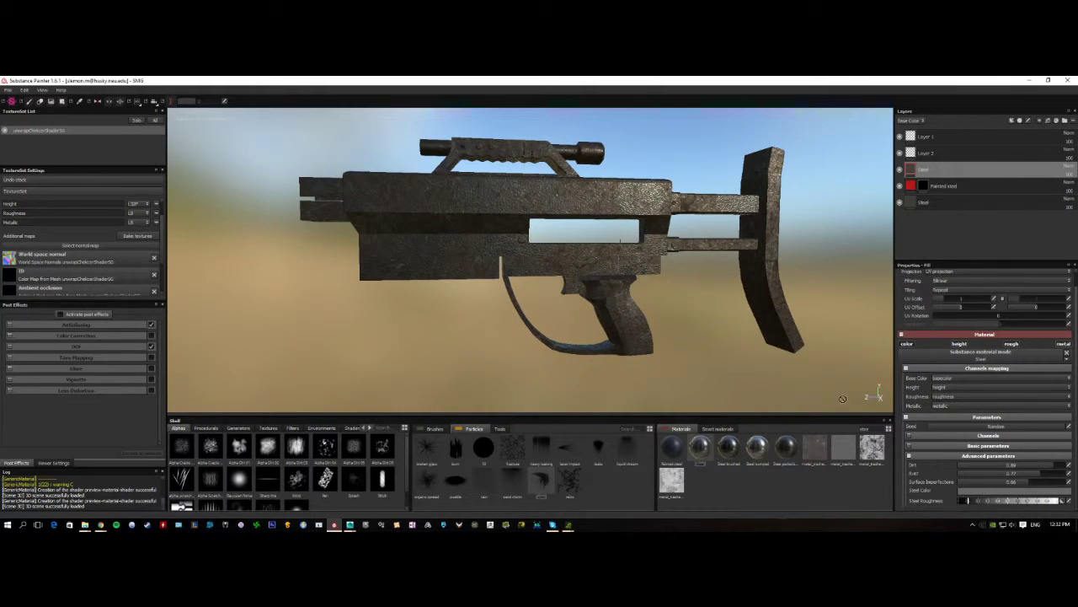
Adjust the Steel Roughness of the upper Steel layer, check the gun, and delete that layer
click(1010, 501)
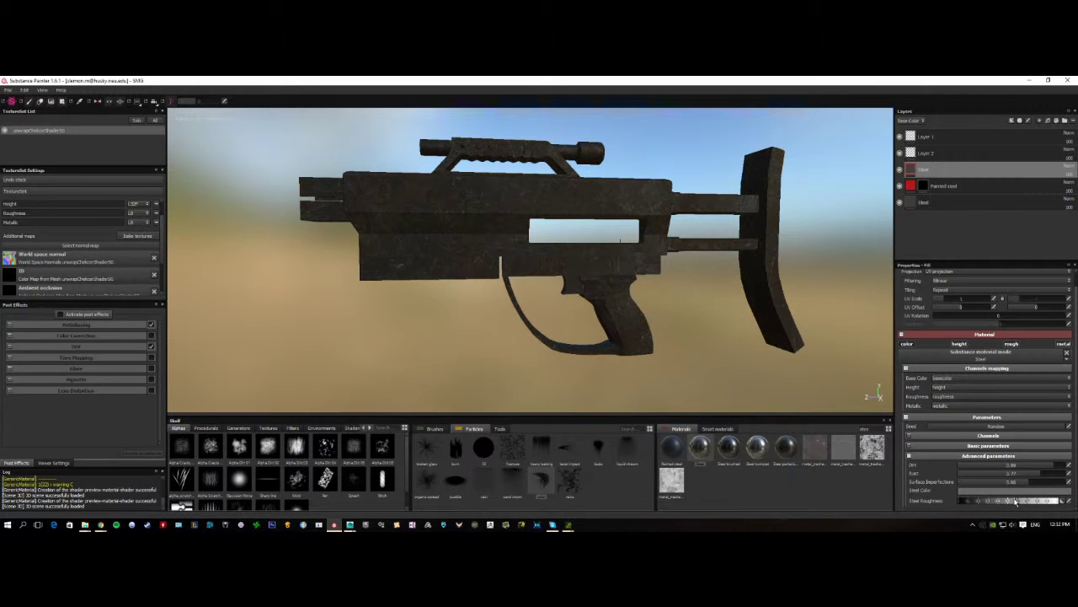
alt+drag(669, 289, 739, 314)
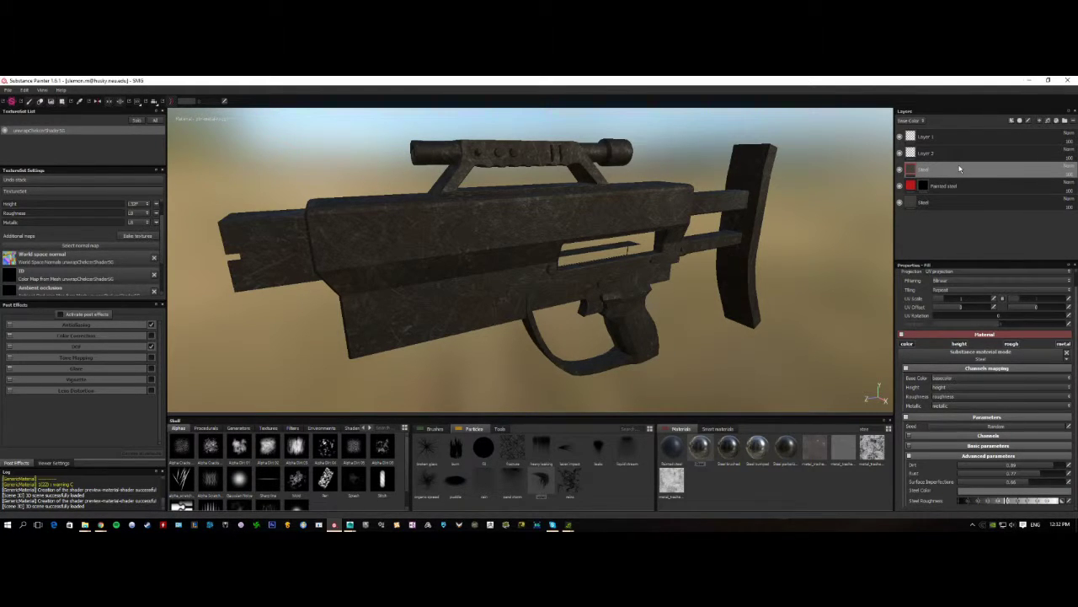
key(Delete)
Load the Steel material for painting on Layer 2, with Dirt 0.75, Rust 0.8, Surface Imperfections about 0.61 and altered Steel Roughness
click(929, 153)
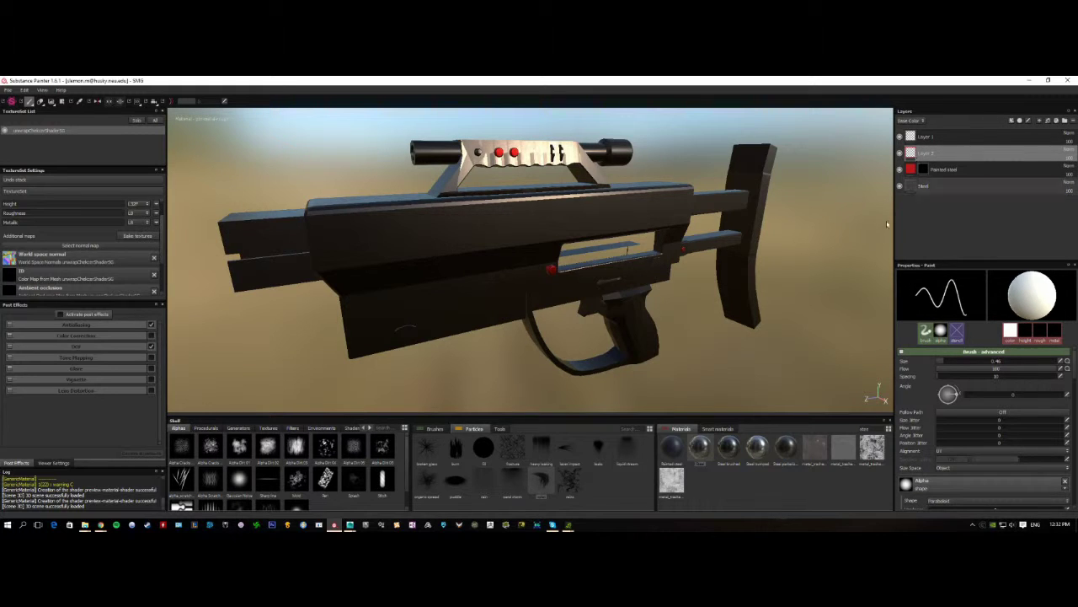
click(706, 451)
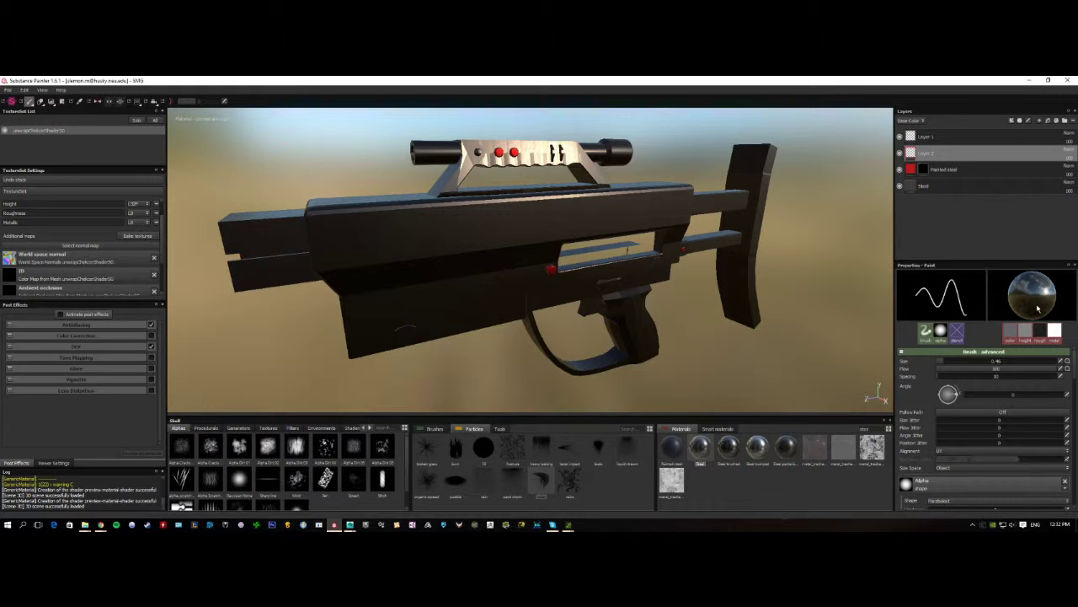
scroll(1029, 419, down, 5)
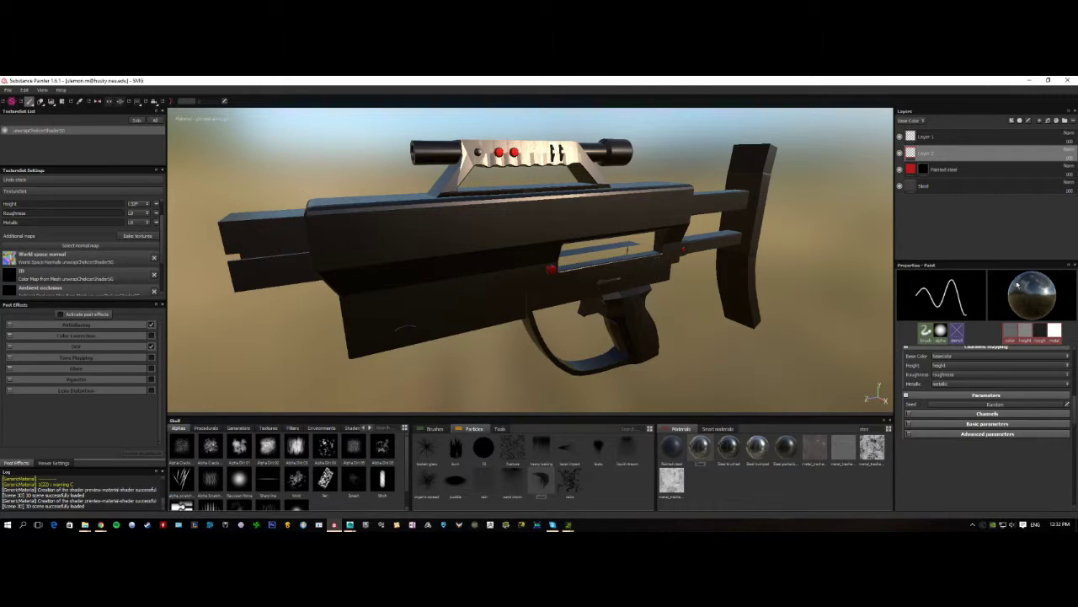
click(994, 433)
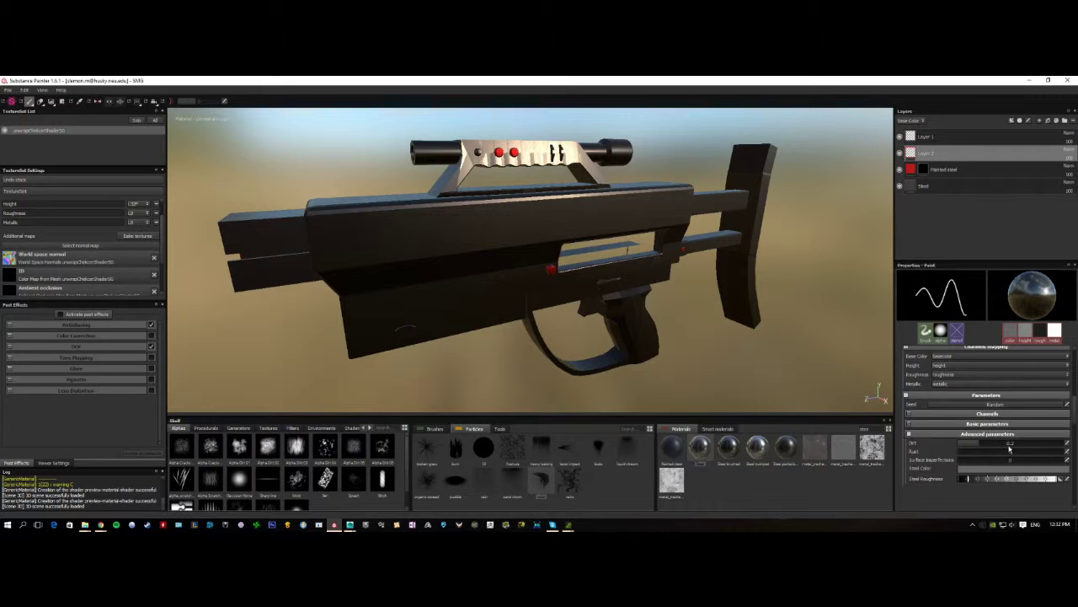
click(1037, 445)
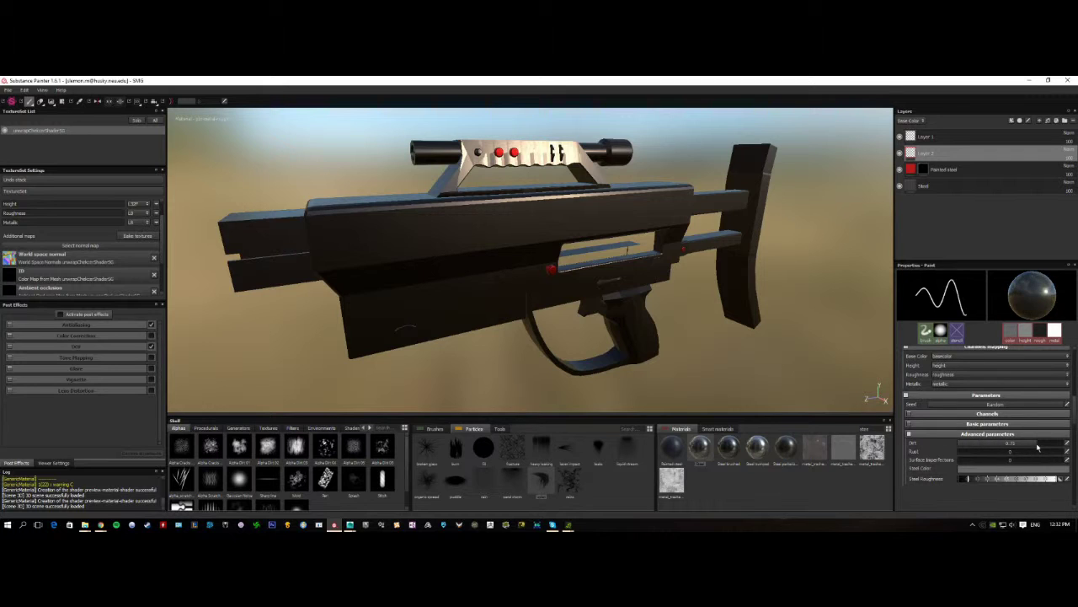
mouse_move(1026, 454)
mouse_down()
mouse_move(1042, 454)
mouse_move(1020, 460)
mouse_move(1020, 481)
mouse_up()
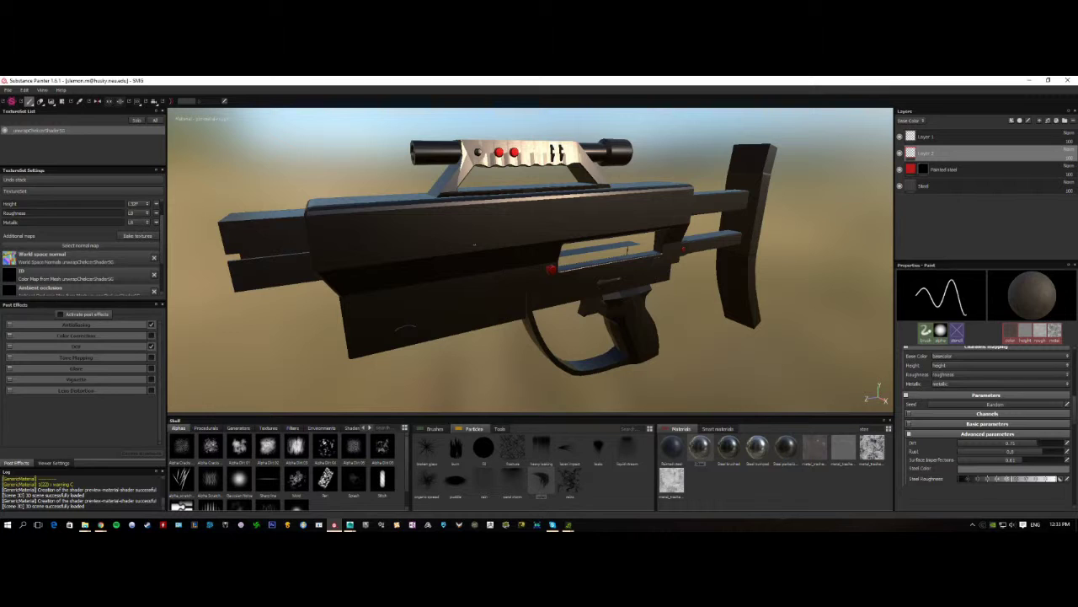
Enlarge the brush and try a stroke of the rusty steel on the side of the receiver
mouse_move(475, 244)
ctrl+right_down()
mouse_move(515, 249)
mouse_move(445, 221)
ctrl+right_up()
mouse_move(436, 228)
mouse_down()
mouse_move(459, 238)
mouse_move(470, 230)
mouse_up()
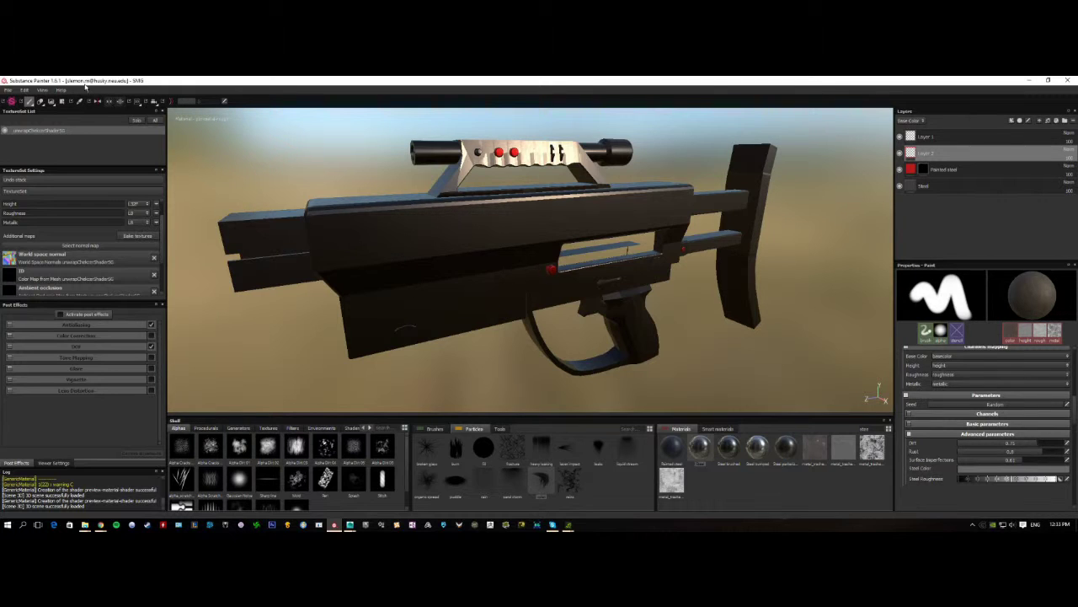
Try Physical paint with the rusty steel on the receiver's side and inspect the painted patch from several angles
click(28, 102)
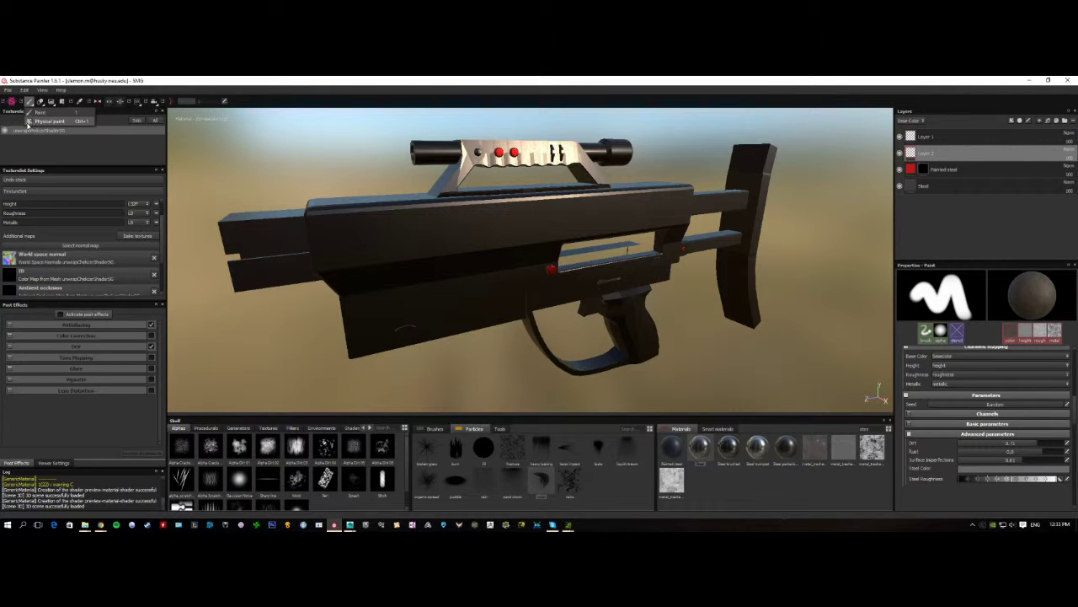
click(35, 121)
drag(397, 237, 455, 244)
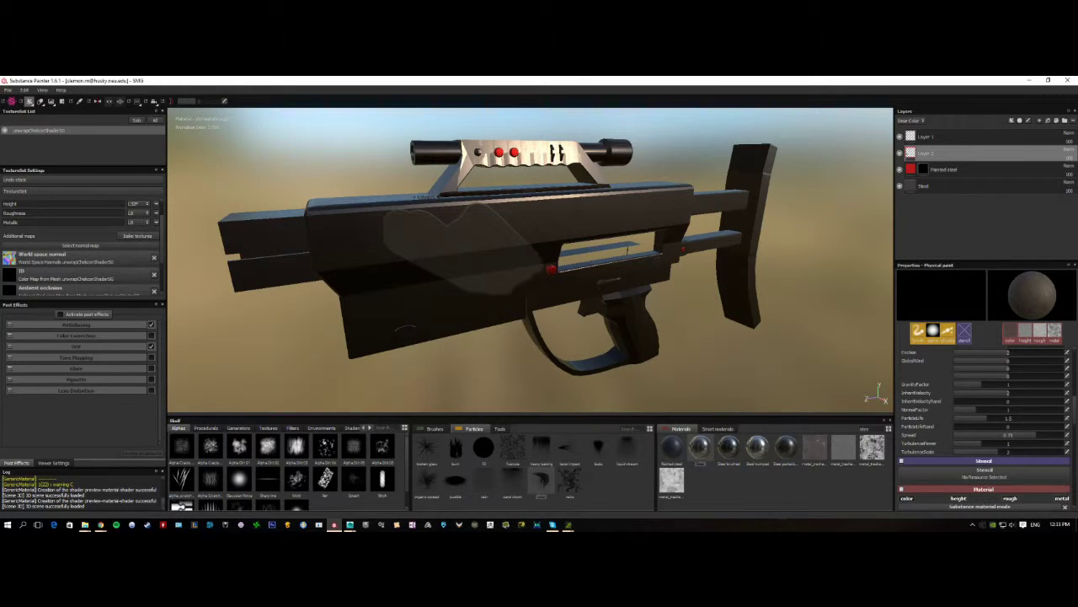
alt+drag(404, 328, 733, 330)
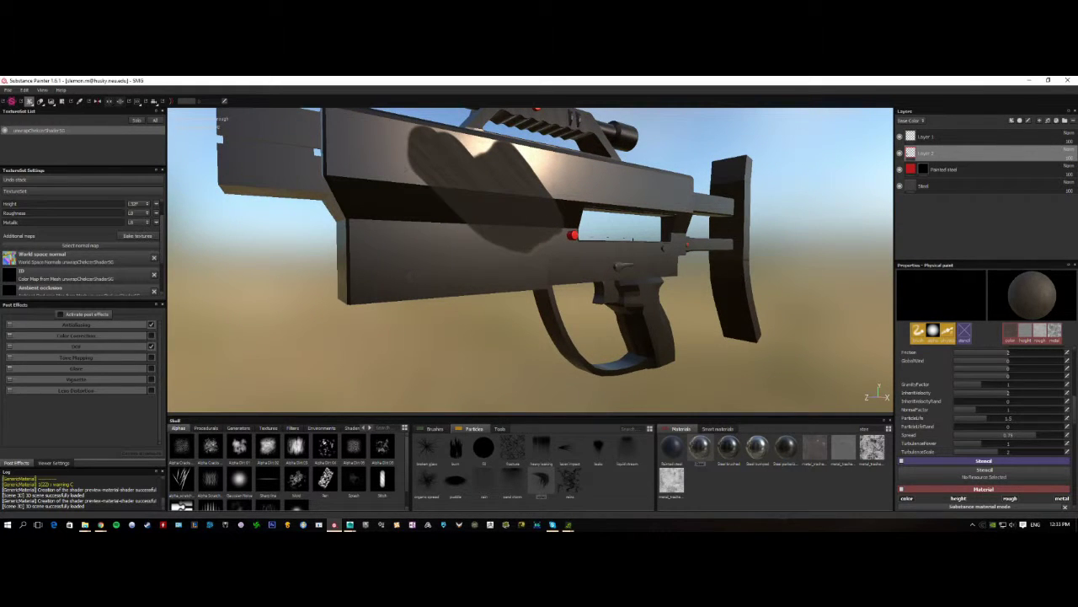
alt+drag(526, 234, 505, 262)
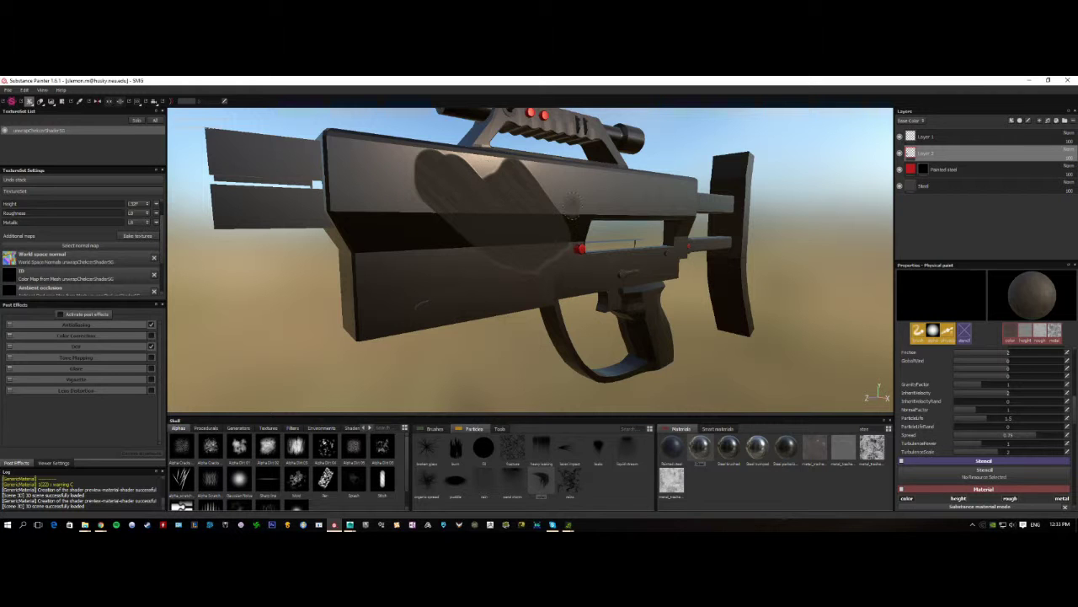
alt+drag(570, 198, 554, 241)
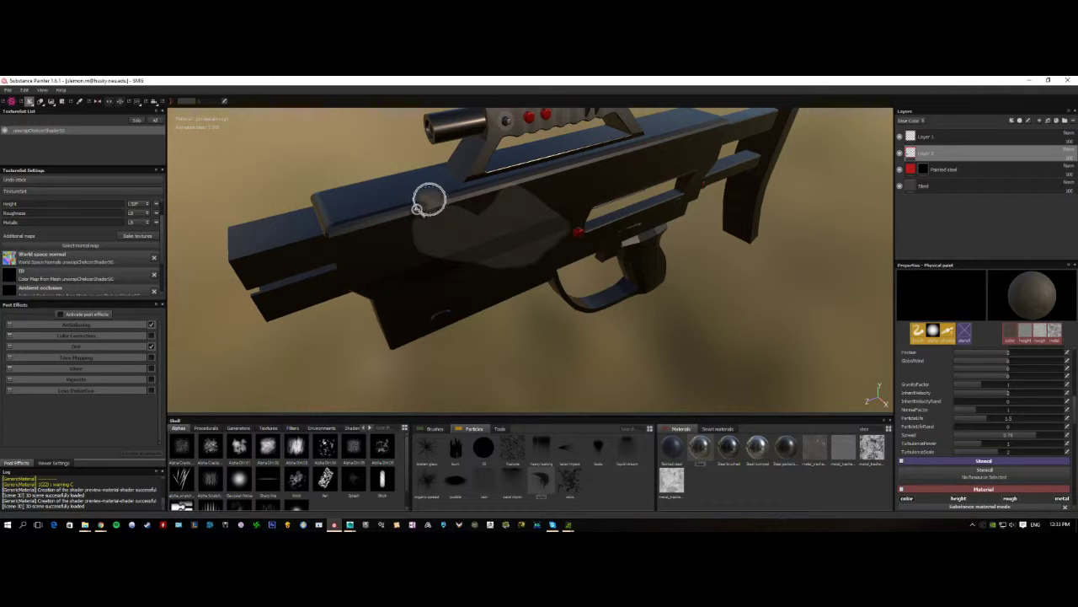
Choose the sand storm particle preset, emit it over the receiver's side on Layer 2, and inspect the streaks
click(435, 429)
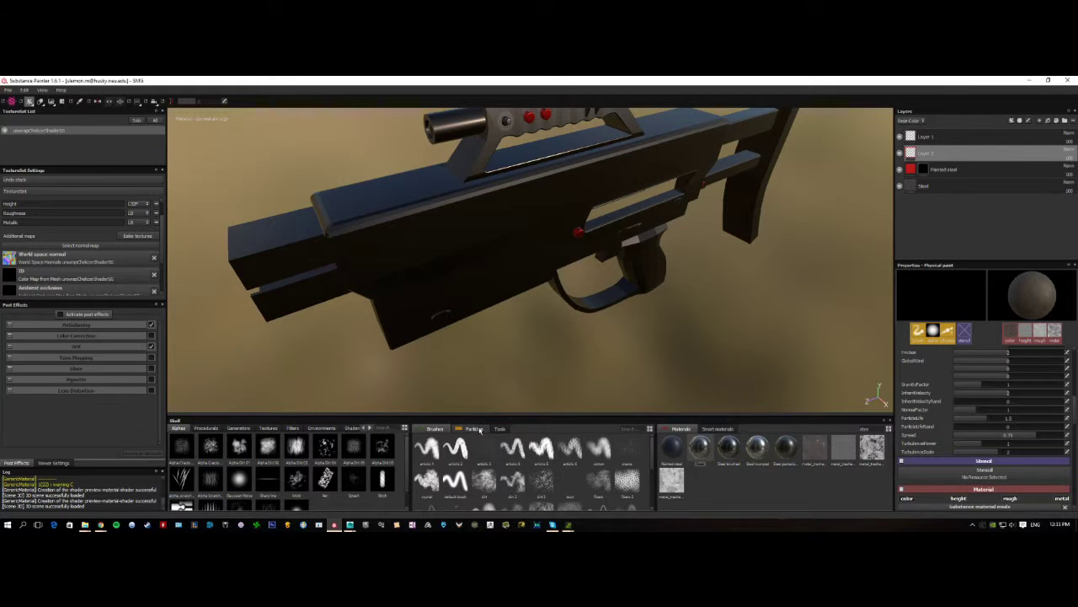
click(476, 429)
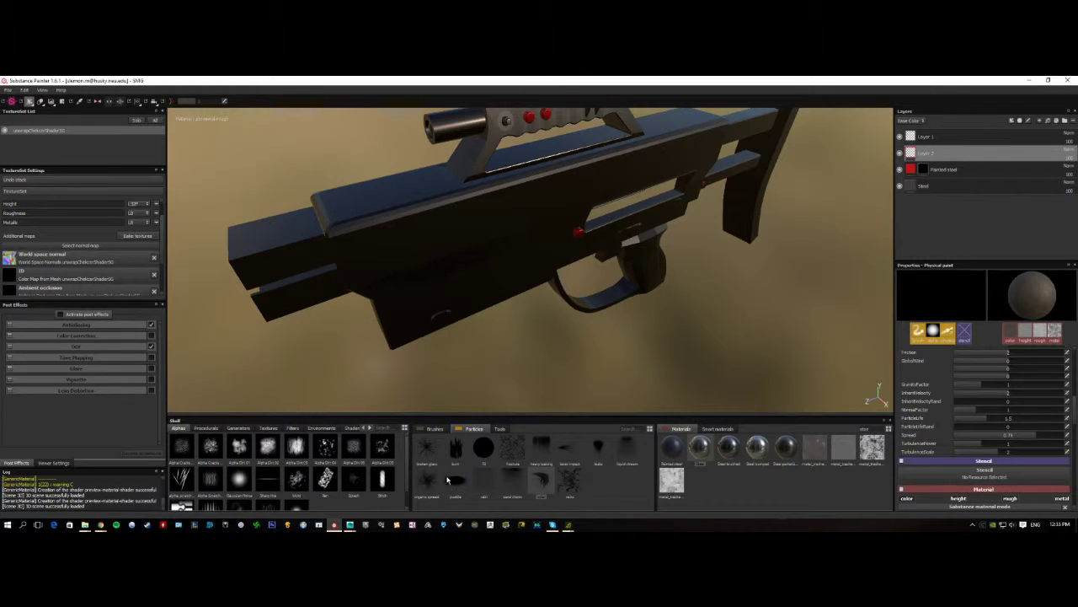
click(514, 478)
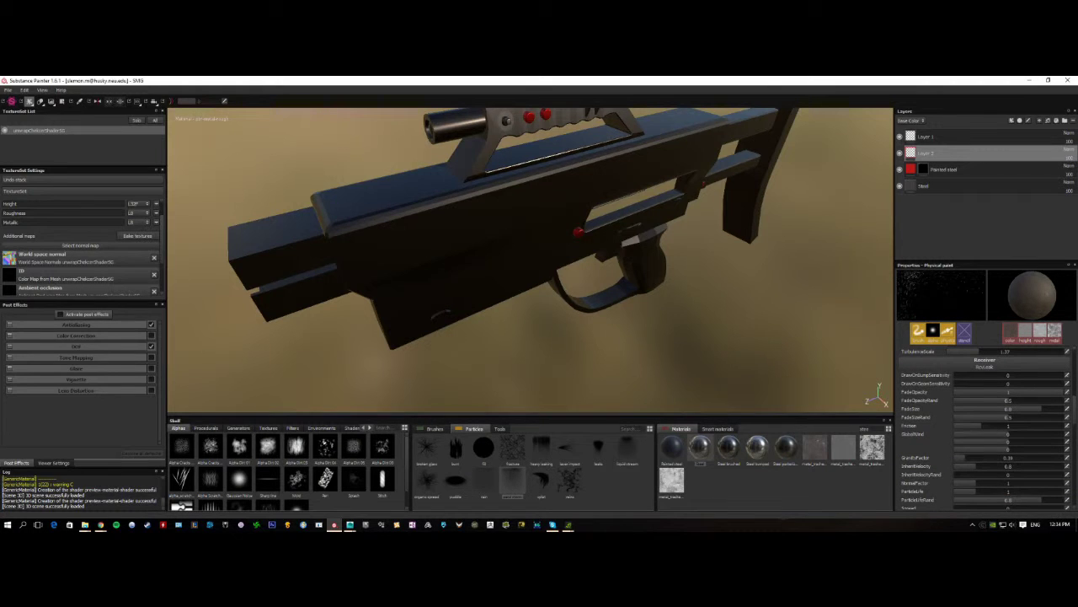
alt+drag(524, 347, 510, 300)
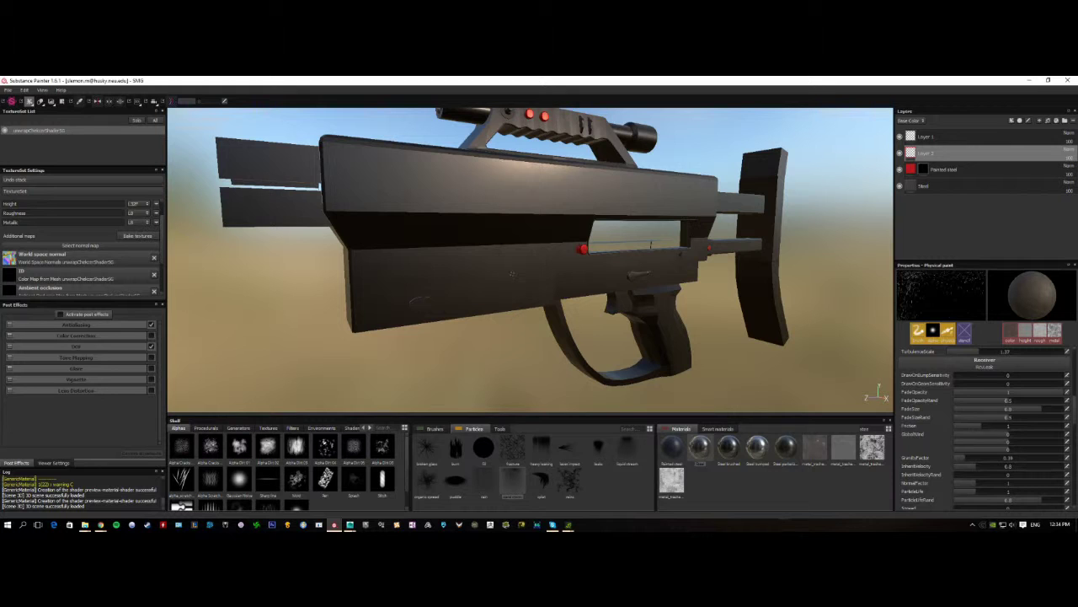
drag(490, 267, 477, 281)
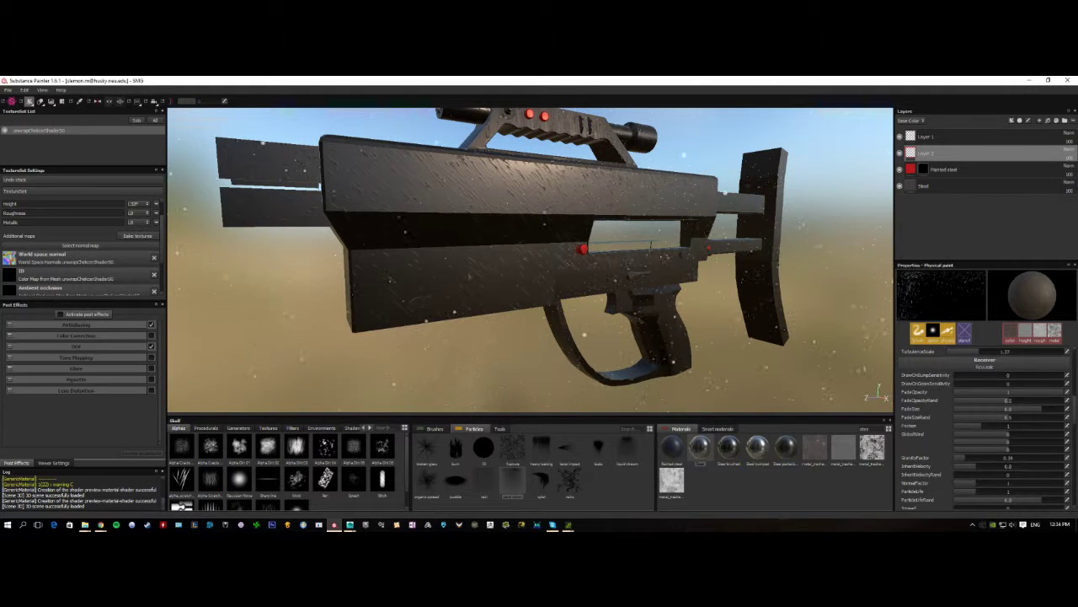
mouse_move(400, 377)
alt+mouse_down()
mouse_move(438, 385)
mouse_move(481, 262)
mouse_move(741, 393)
mouse_move(821, 365)
mouse_move(797, 393)
mouse_move(817, 392)
mouse_move(679, 363)
mouse_move(452, 361)
mouse_move(421, 369)
mouse_move(413, 396)
mouse_move(391, 383)
alt+mouse_up()
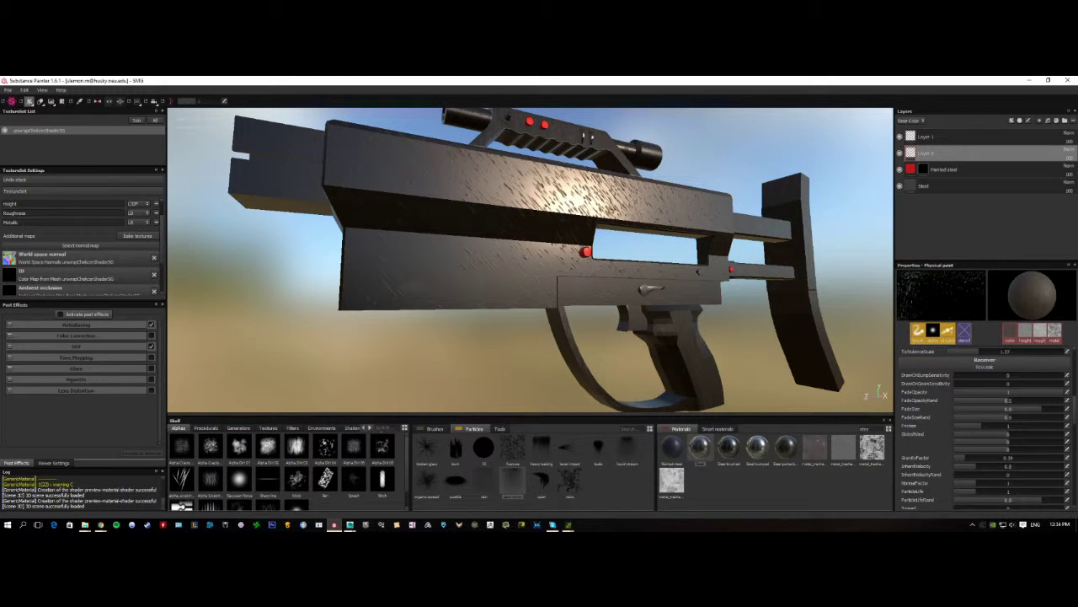
alt+right_drag(499, 319, 236, 294)
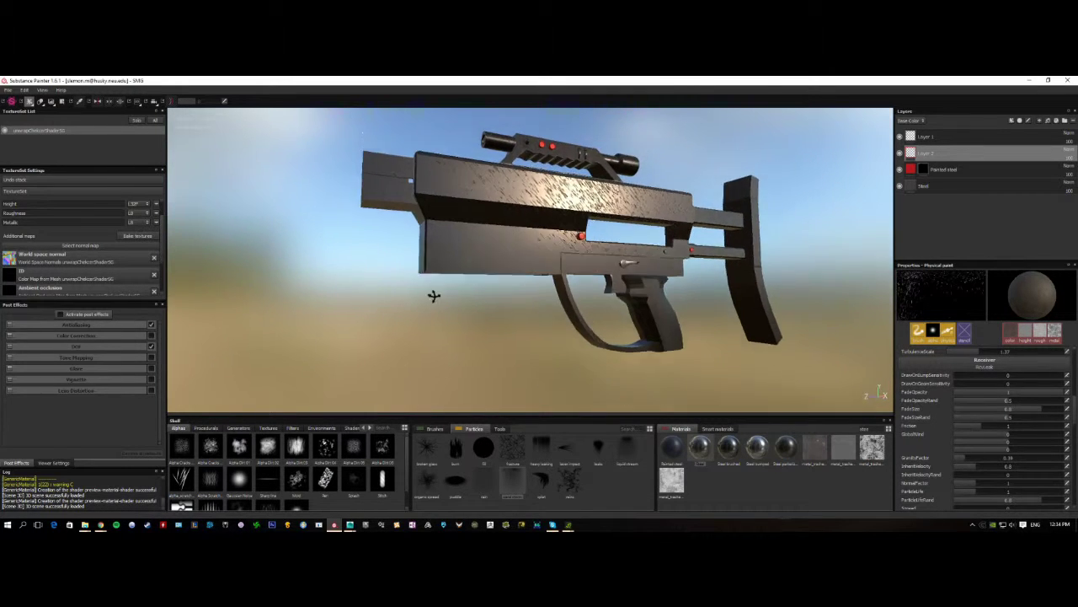
Try fading Layer 2's base color by lowering its opacity, choosing the Overlay blend mode and taking the opacity to 0
mouse_move(434, 295)
alt+mouse_down()
mouse_move(433, 345)
mouse_move(452, 366)
mouse_move(517, 365)
mouse_move(568, 332)
mouse_move(482, 345)
mouse_move(476, 368)
mouse_move(530, 354)
mouse_move(511, 317)
mouse_move(450, 304)
alt+mouse_up()
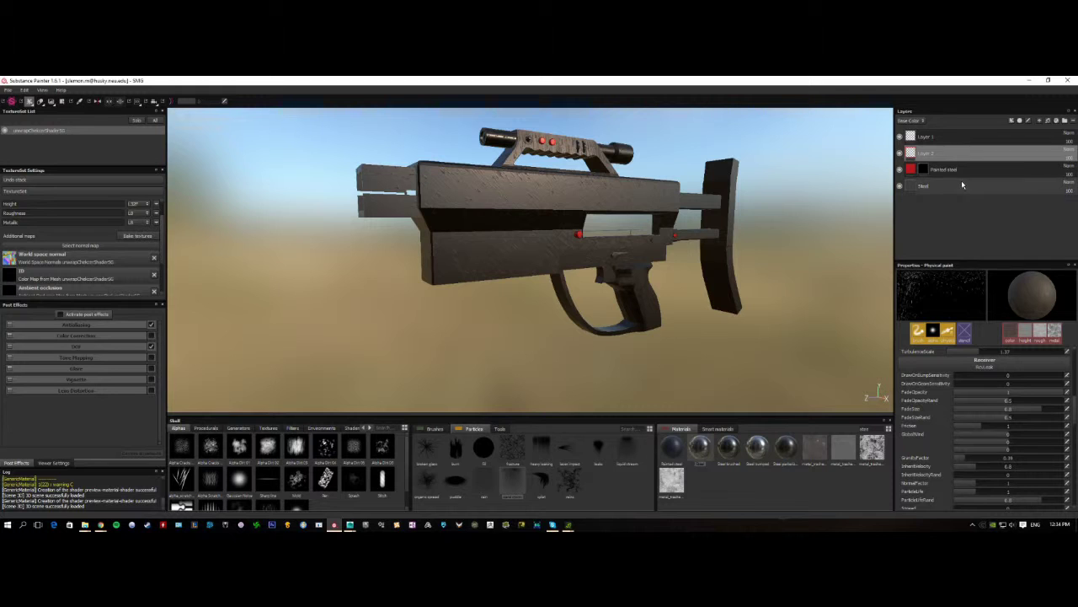
click(1062, 171)
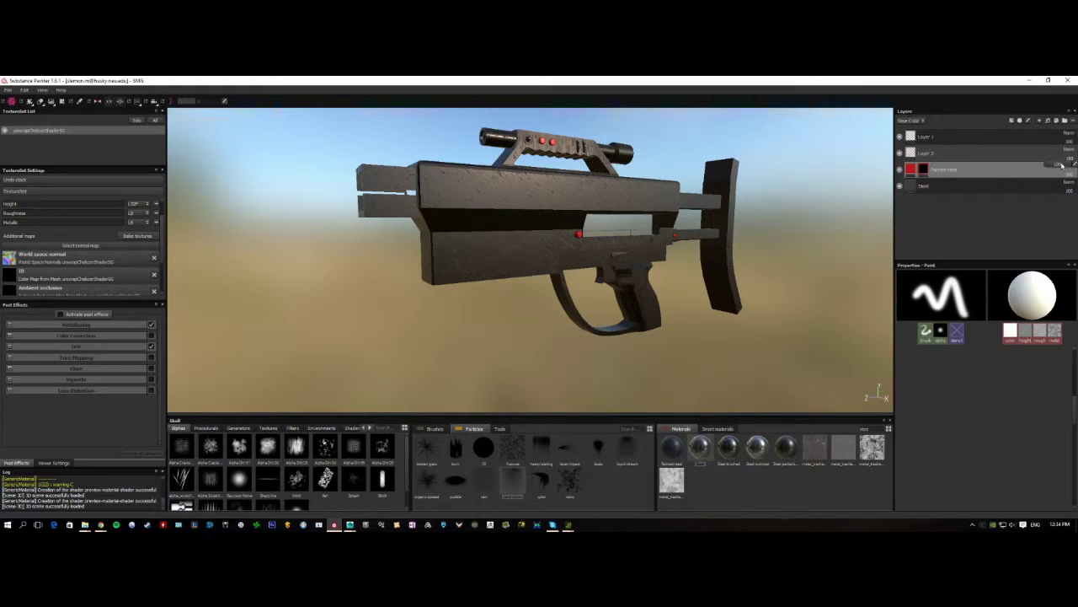
drag(1062, 165, 1026, 173)
click(1011, 153)
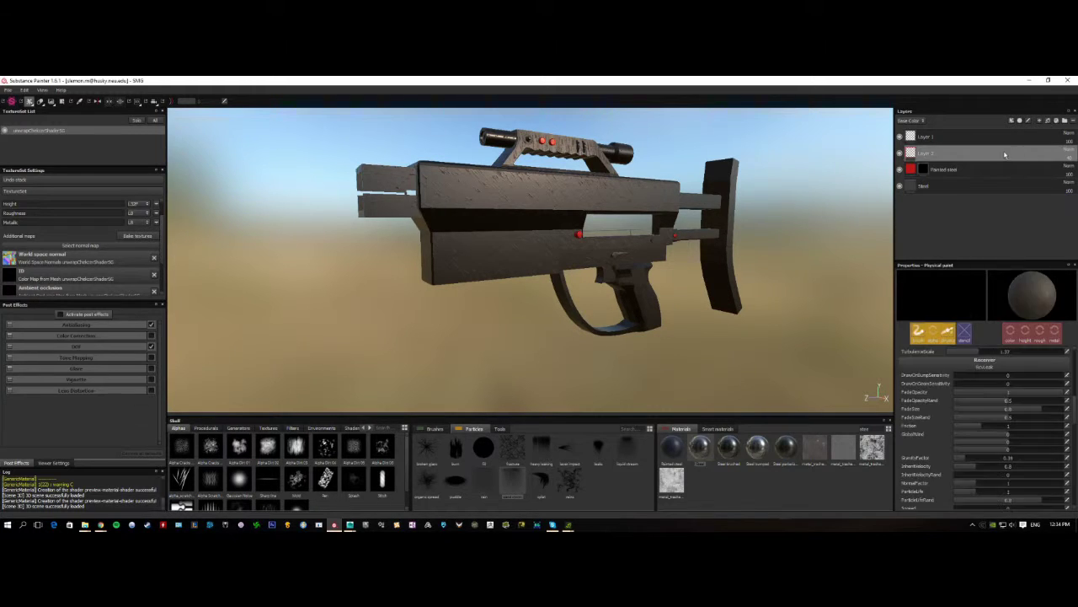
click(1068, 151)
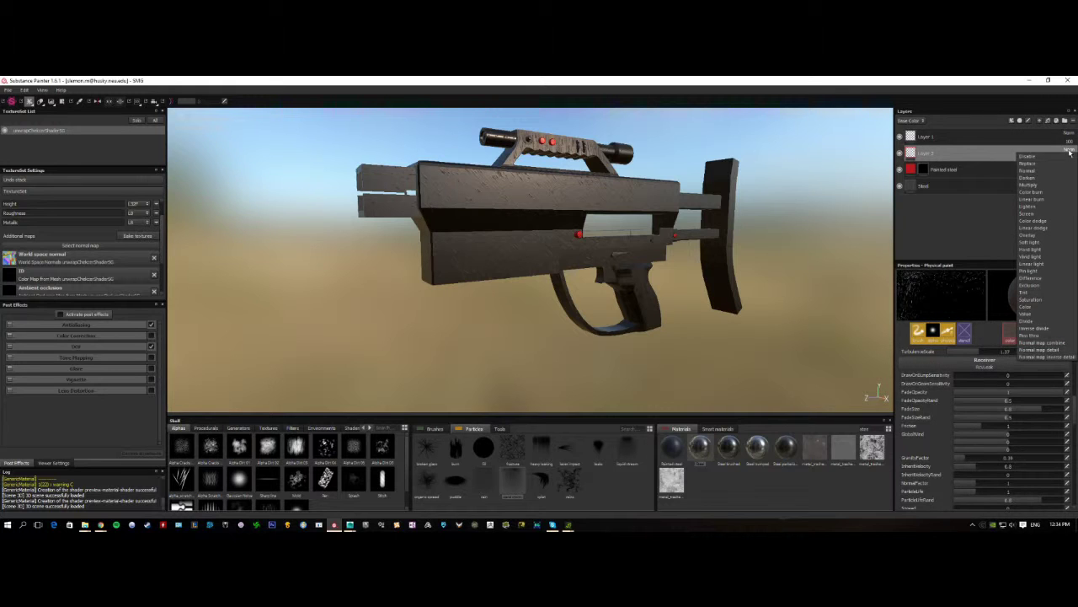
click(1038, 240)
alt+drag(674, 199, 616, 202)
click(1071, 165)
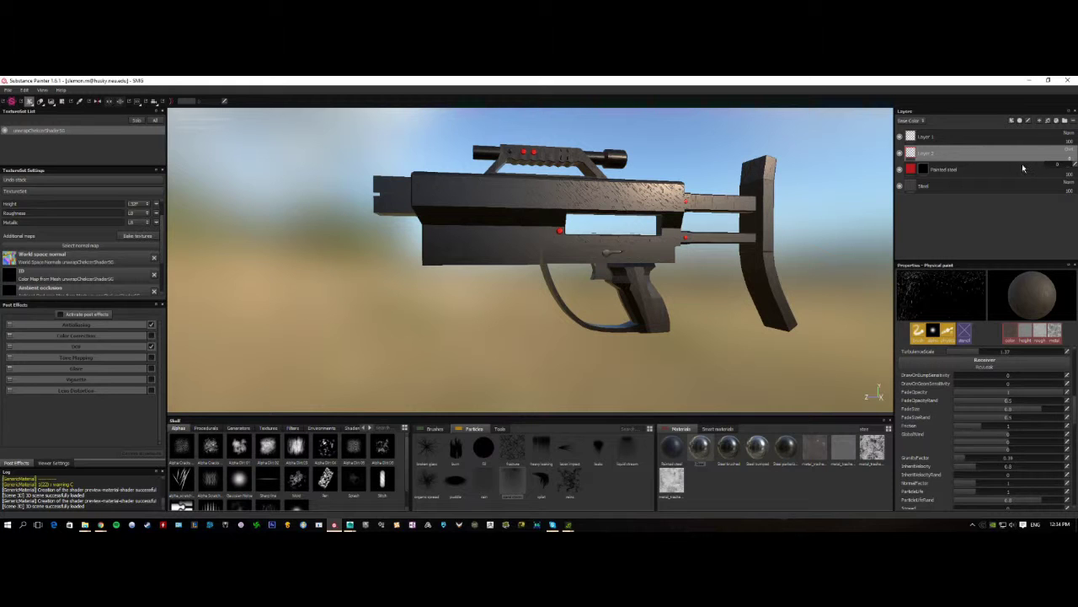
Try the Pass thru and Normal map combine blend modes on Layer 2 and inspect the streaks on the receiver up close
click(1072, 150)
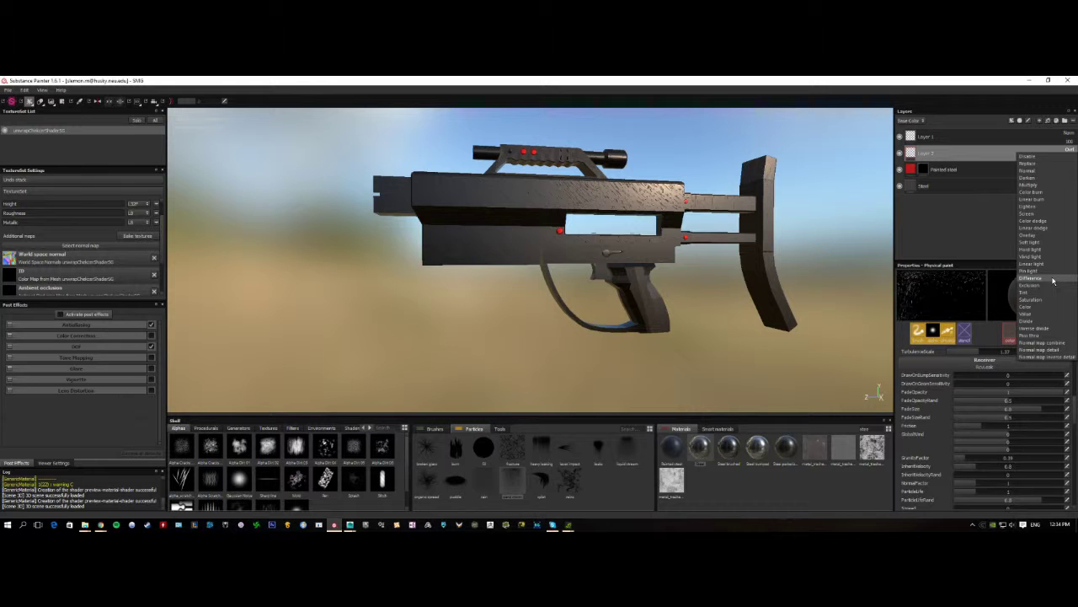
click(1047, 335)
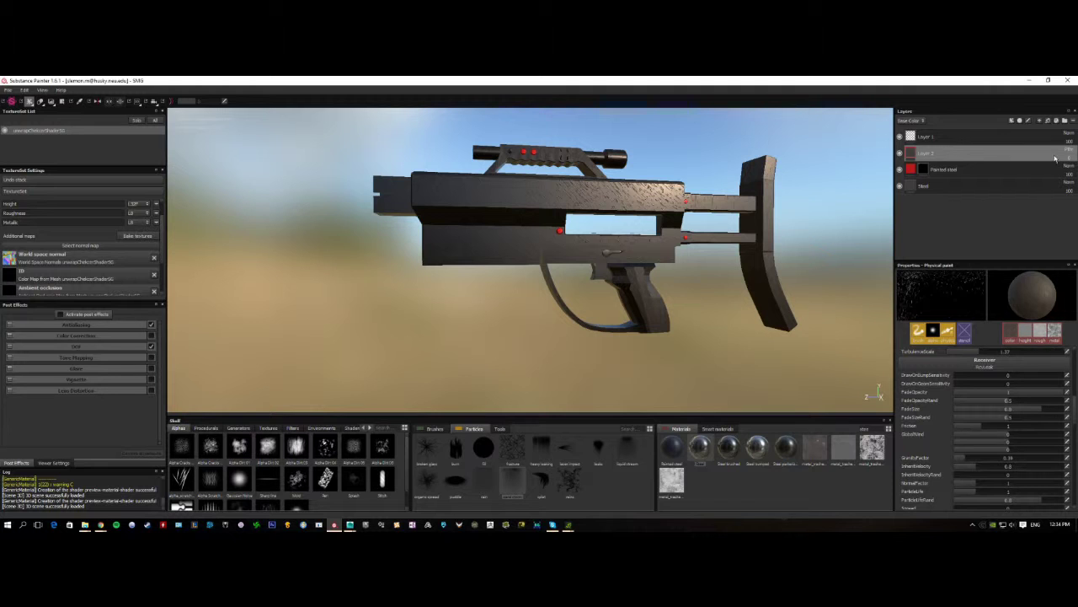
click(1068, 149)
click(1066, 342)
alt+drag(717, 261, 813, 288)
scroll(684, 198, up, 3)
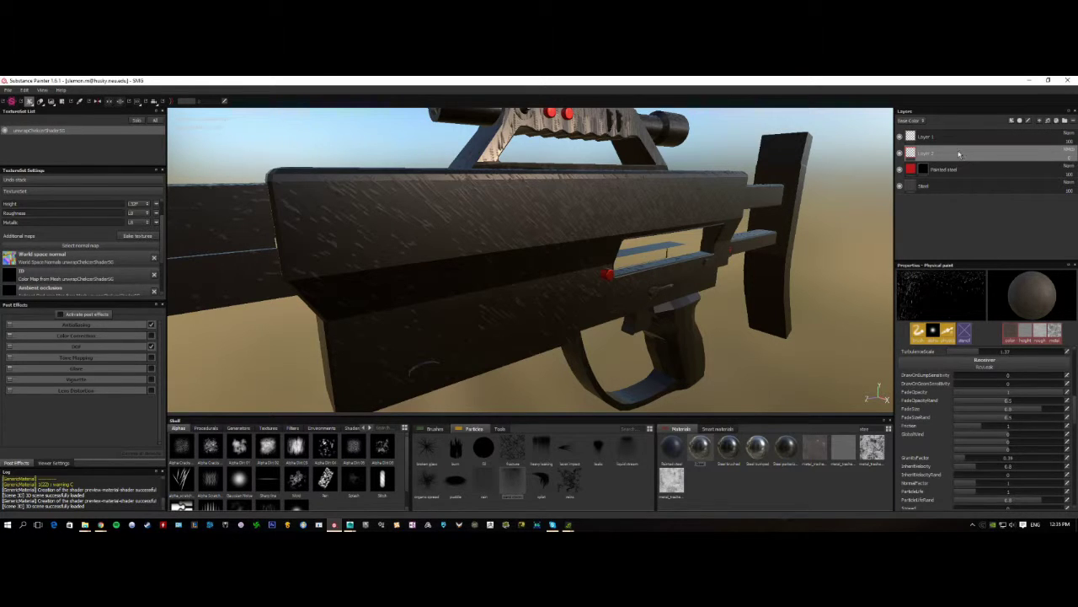
scroll(1047, 410, down, 3)
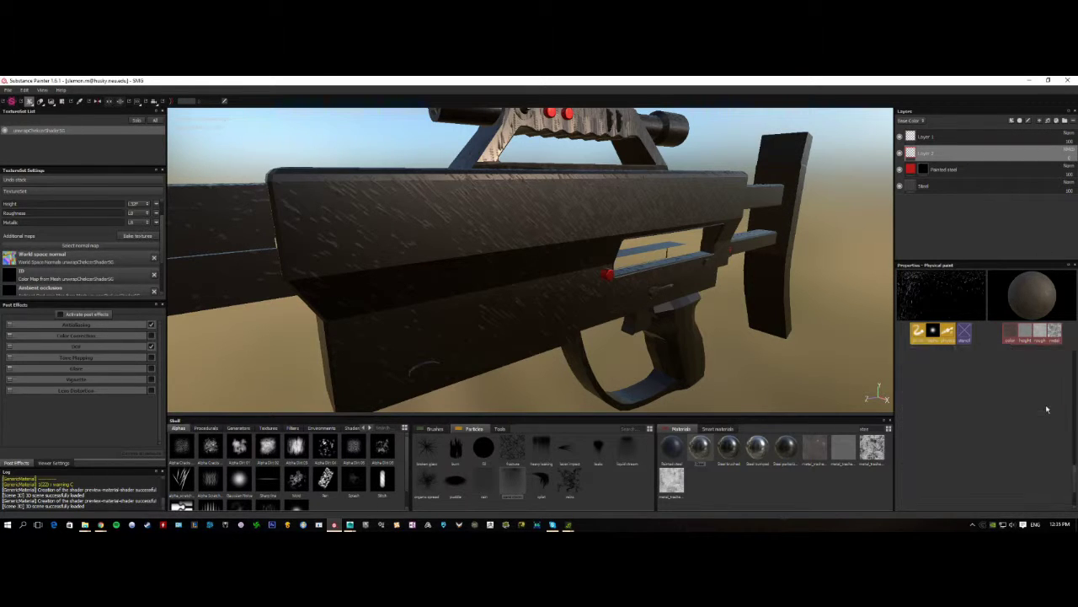
scroll(1047, 409, up, 3)
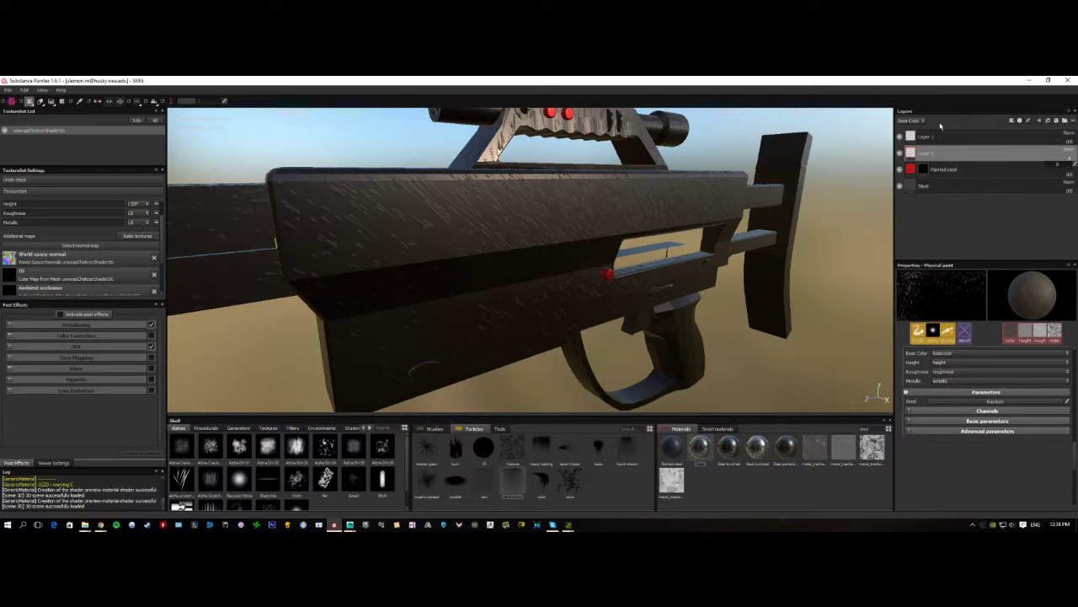
Lower Layer 2's opacity in the Base Color channel and in the Height channel
click(915, 121)
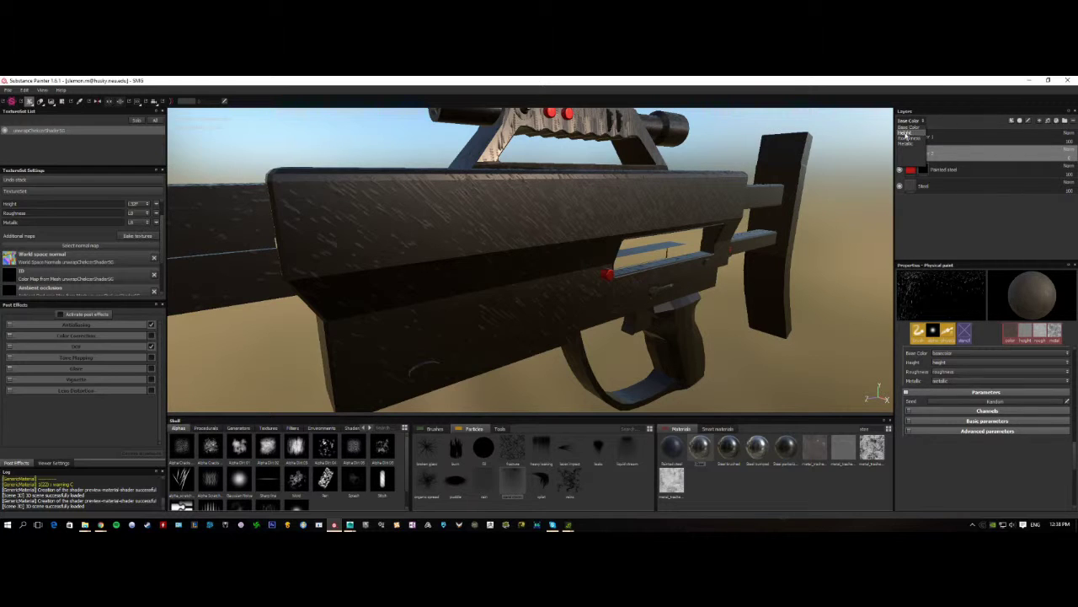
click(1076, 156)
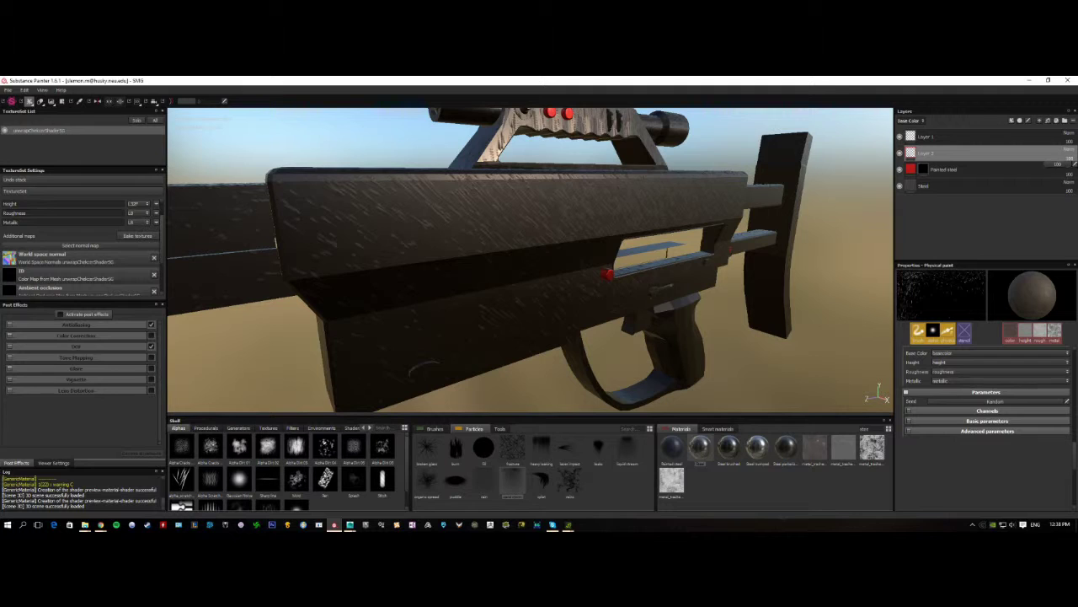
drag(1070, 163, 1011, 166)
click(914, 120)
click(912, 137)
click(1068, 160)
drag(1067, 160, 1049, 177)
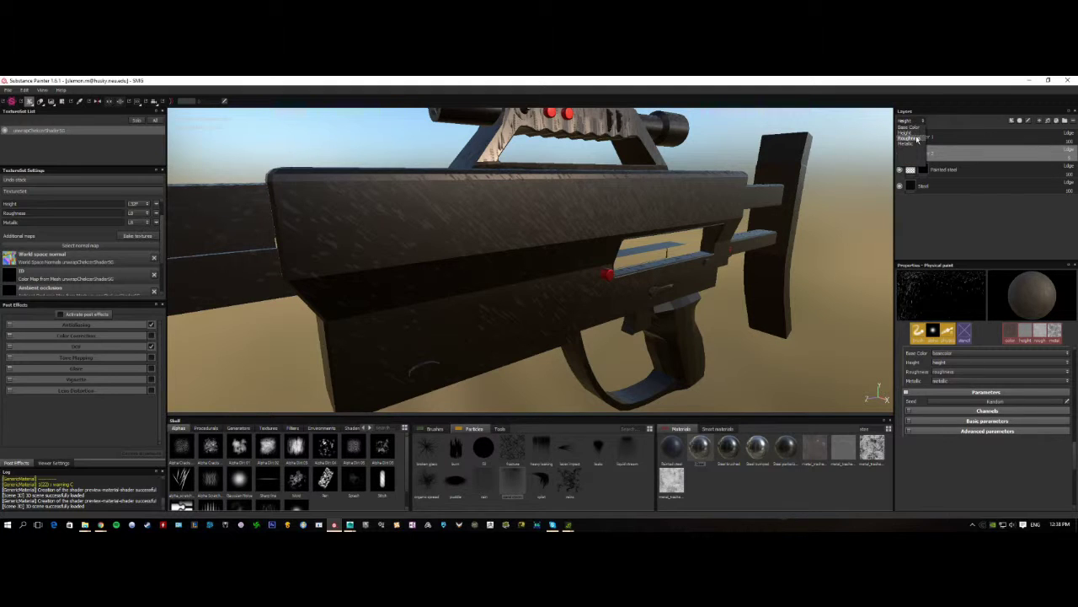
Set Layer 2's Base Color channel to Normal blending at 11 opacity
double_click(920, 132)
click(916, 121)
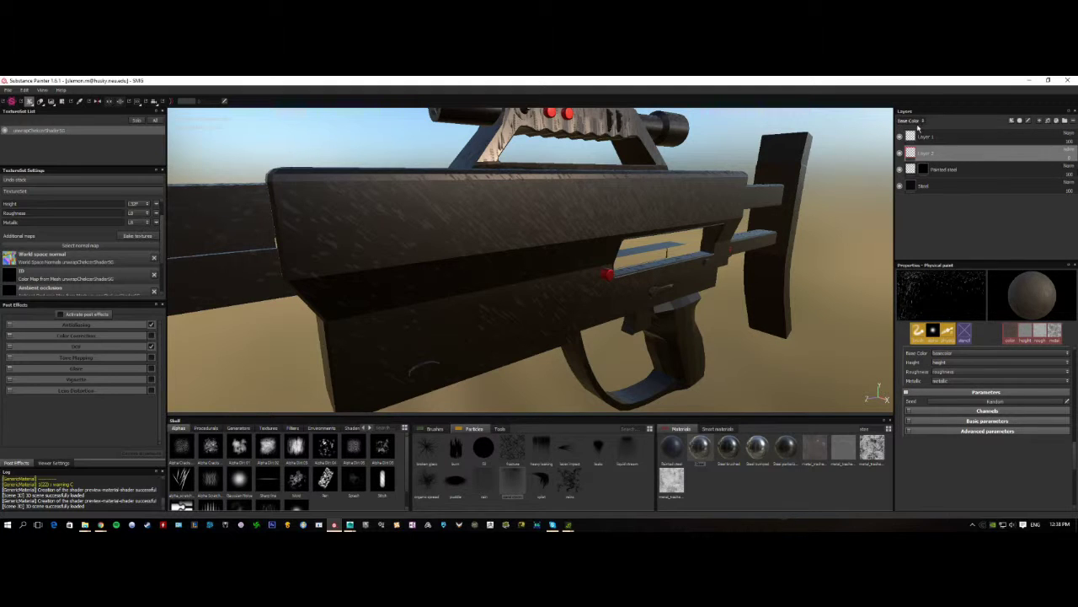
click(919, 131)
drag(1066, 159, 1048, 170)
Lower Layer 2's Roughness channel opacity to about 12 and check how the receiver's side catches the light
click(916, 121)
click(918, 142)
drag(1070, 160, 1048, 166)
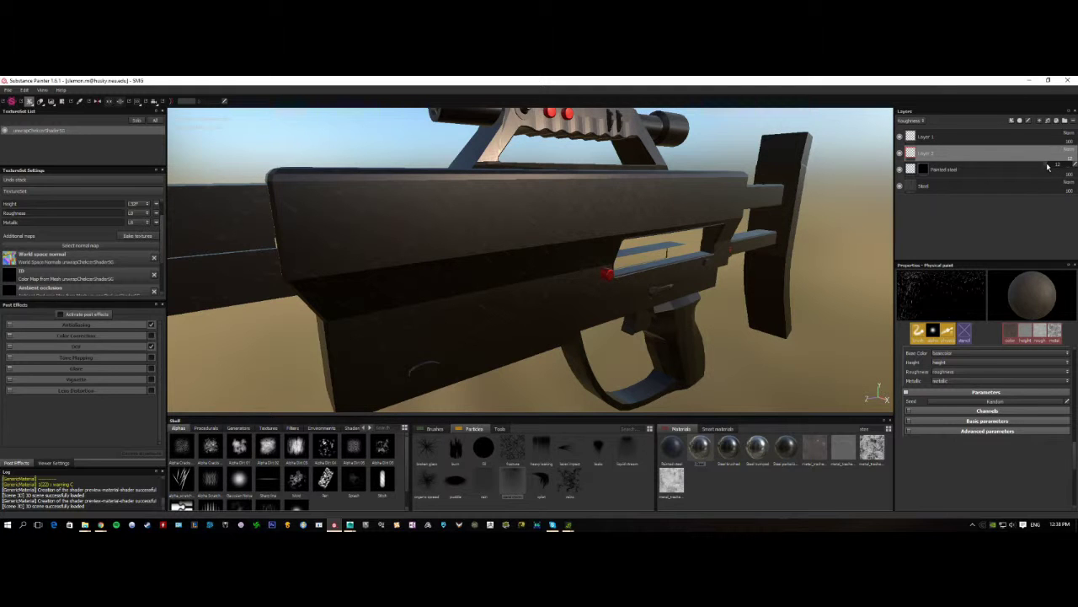
alt+drag(758, 270, 717, 226)
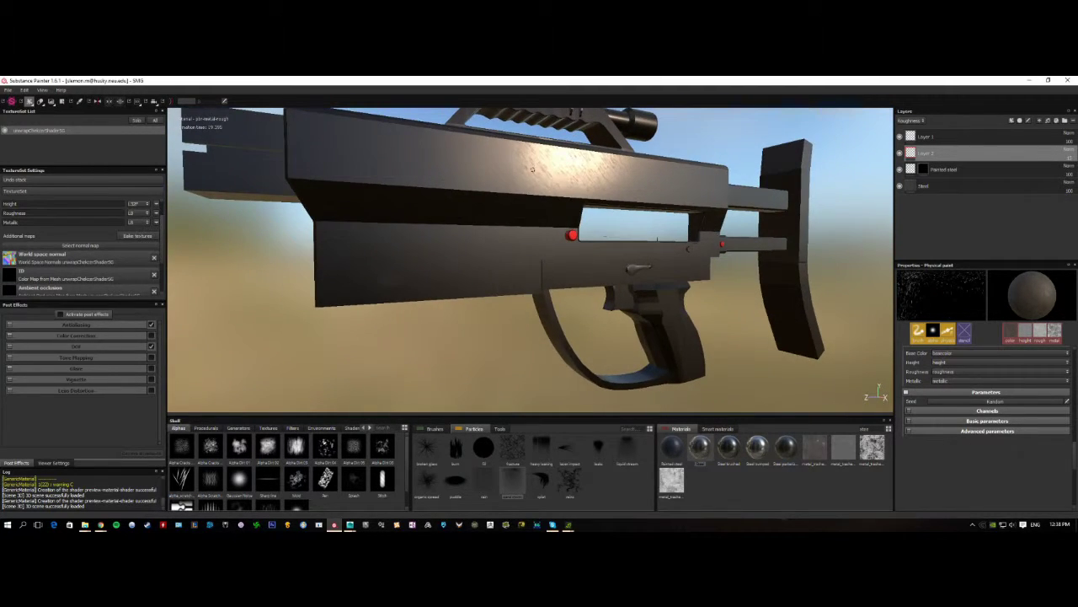
alt+drag(615, 179, 704, 198)
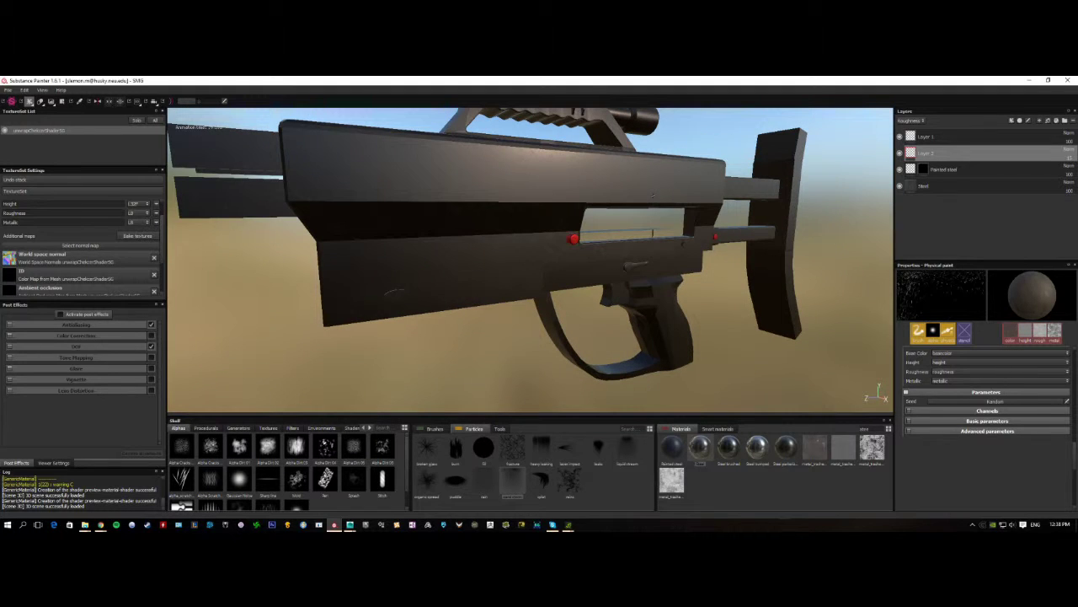
Lower Layer 2's opacity in the Metallic channel and check the highlights on the receiver
click(921, 120)
click(909, 143)
drag(1071, 157, 1051, 167)
click(957, 213)
click(1072, 155)
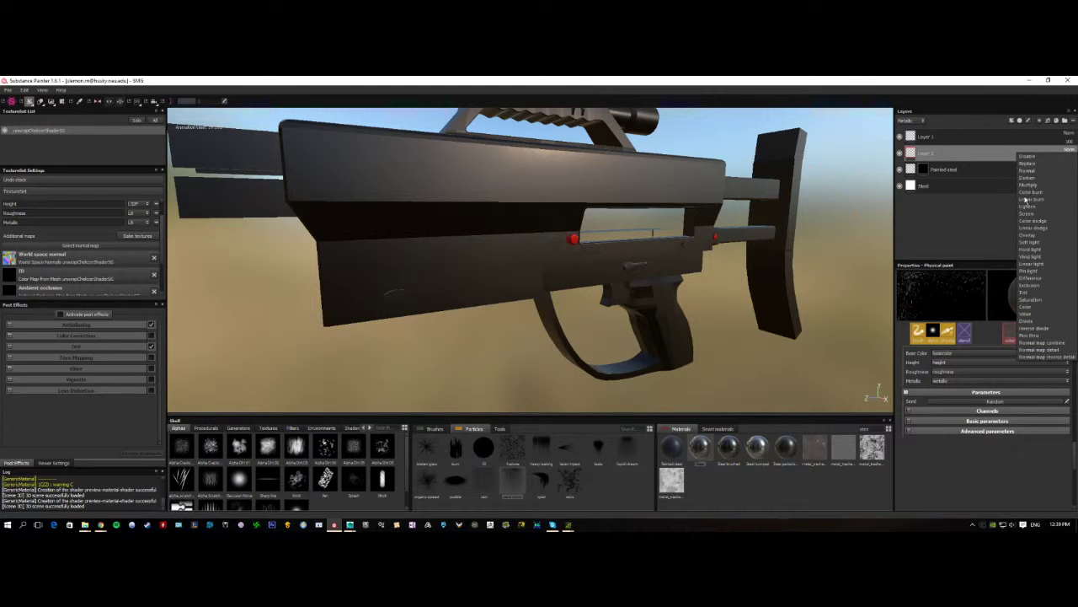
click(921, 122)
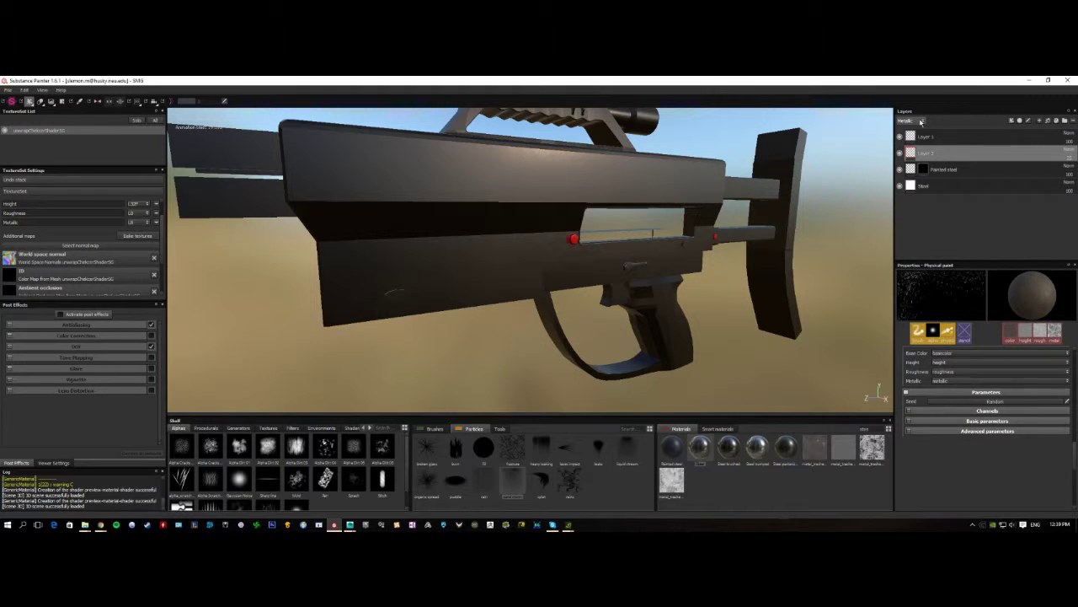
alt+drag(701, 195, 677, 186)
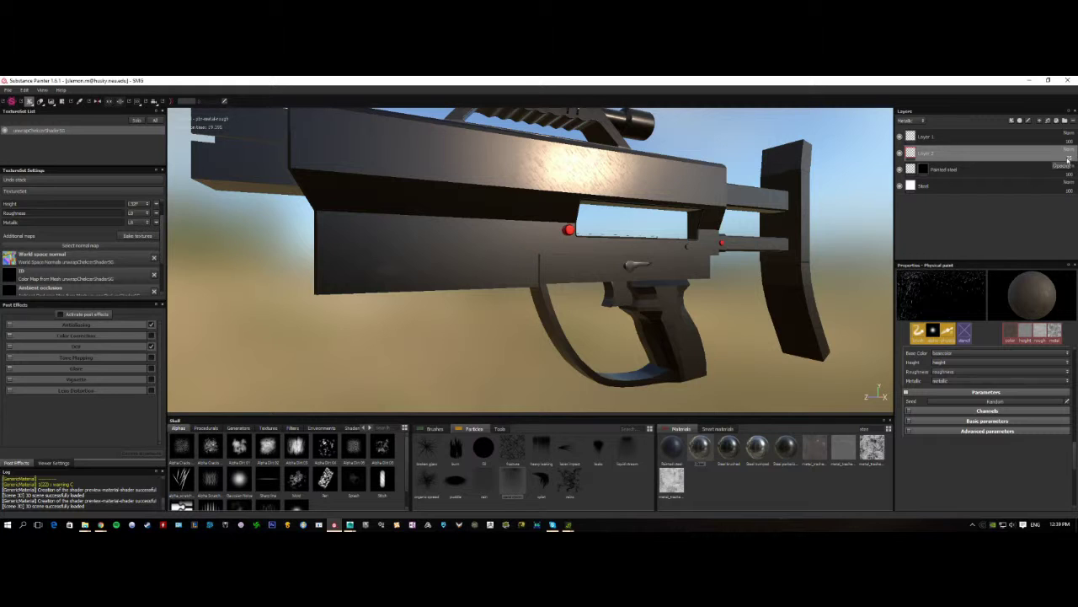
Review Layer 2's blend mode options for the Metallic and Height channels
click(1070, 150)
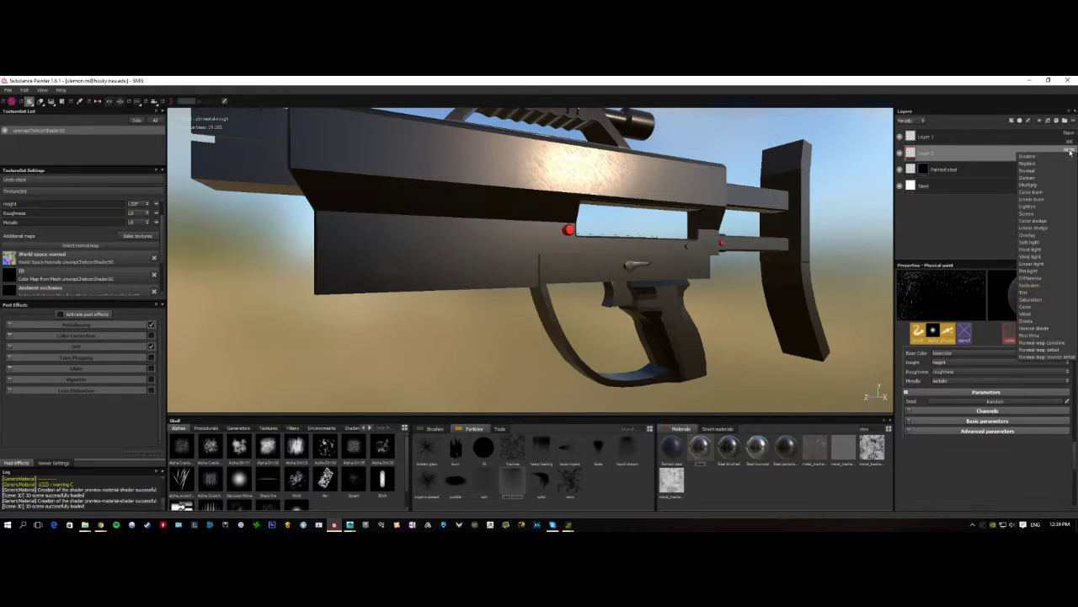
click(1029, 191)
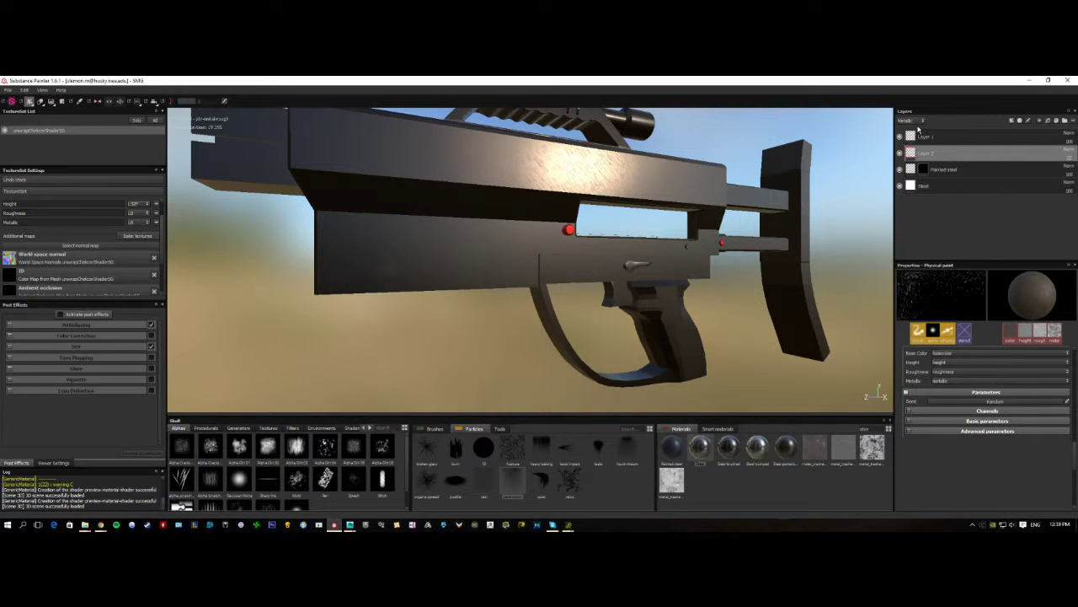
click(923, 121)
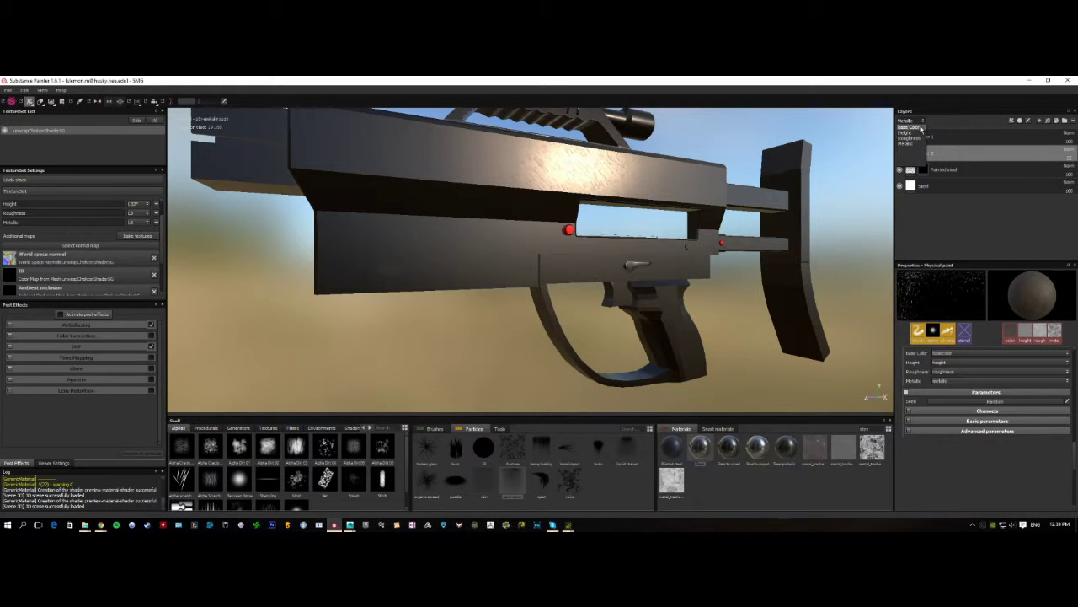
click(908, 132)
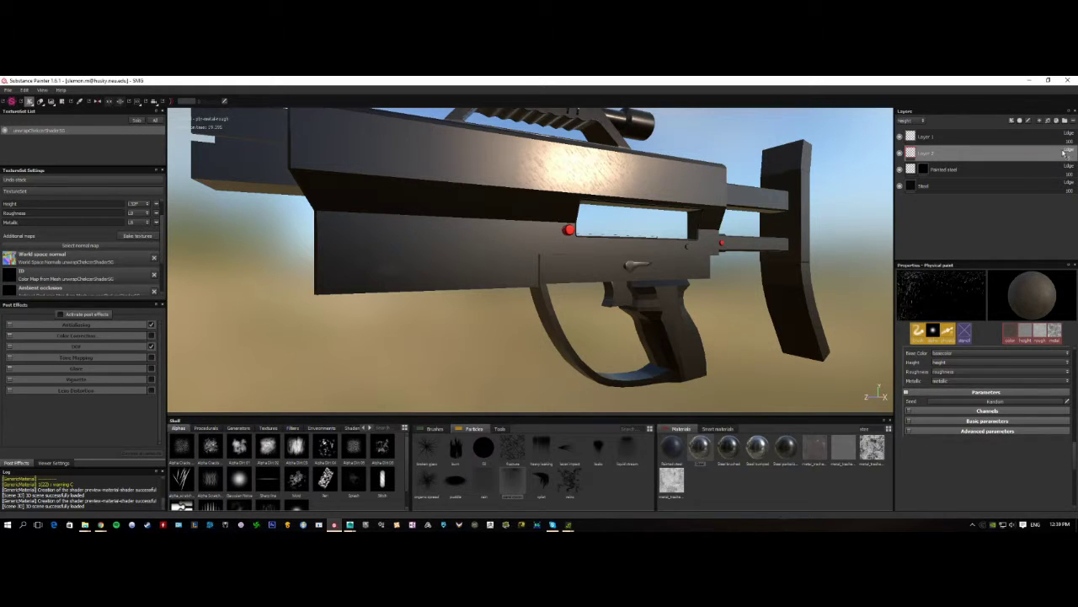
click(1064, 153)
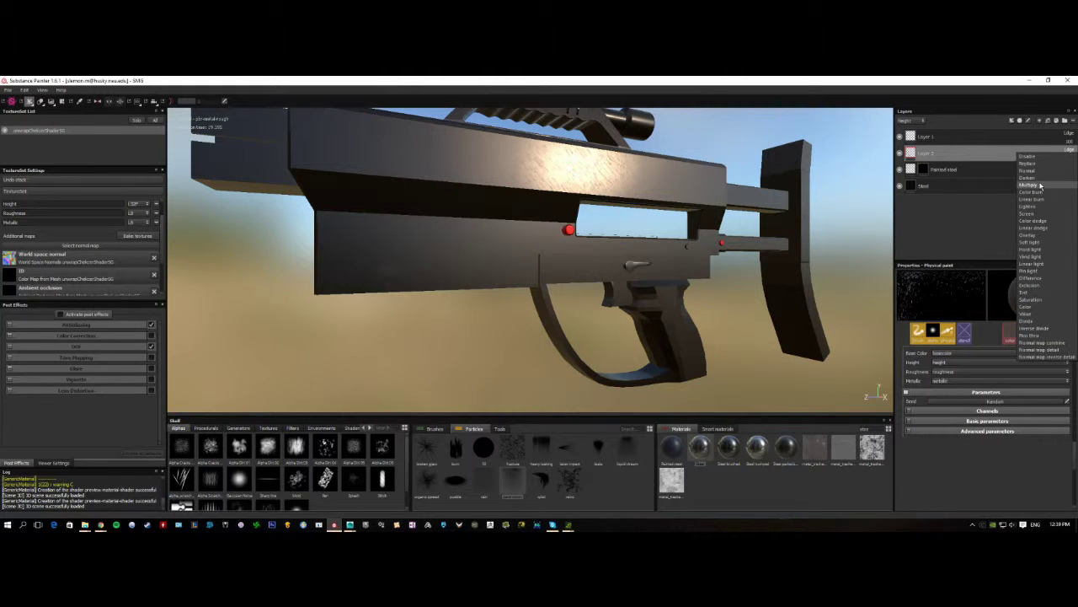
click(1041, 185)
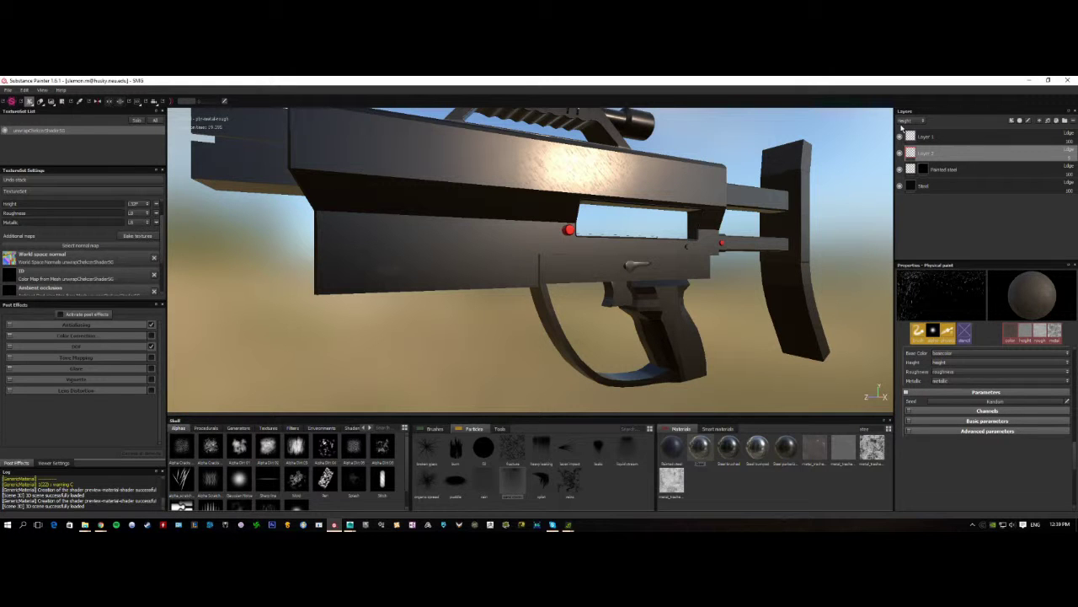
Examine the whole gun from several angles and distances to judge the faded weathering, with the layer stack back on Base Color
alt+drag(472, 278, 505, 329)
scroll(590, 295, down, 6)
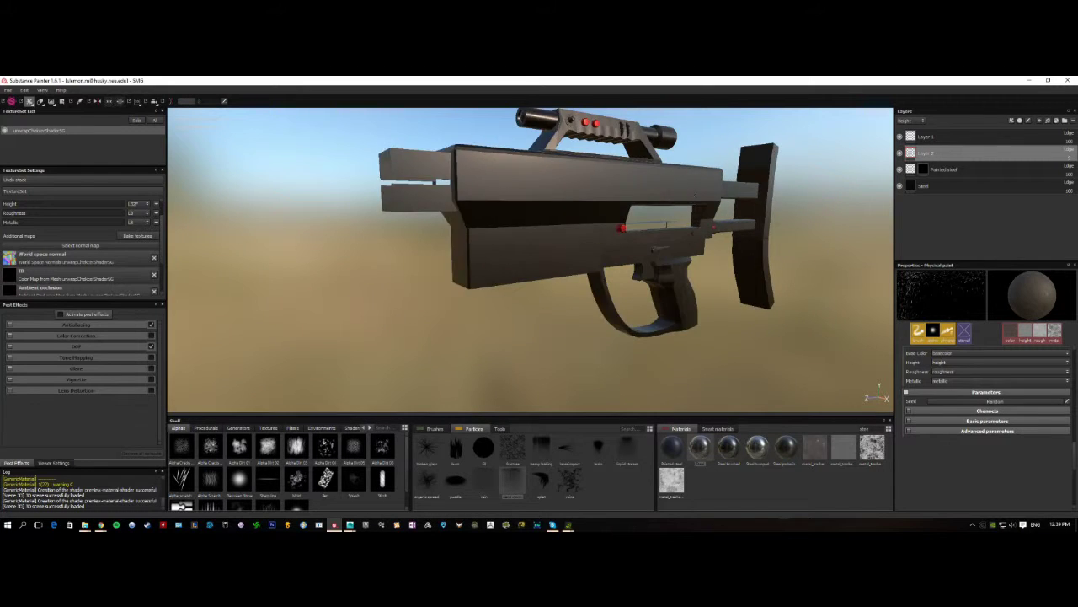
alt+drag(666, 278, 594, 226)
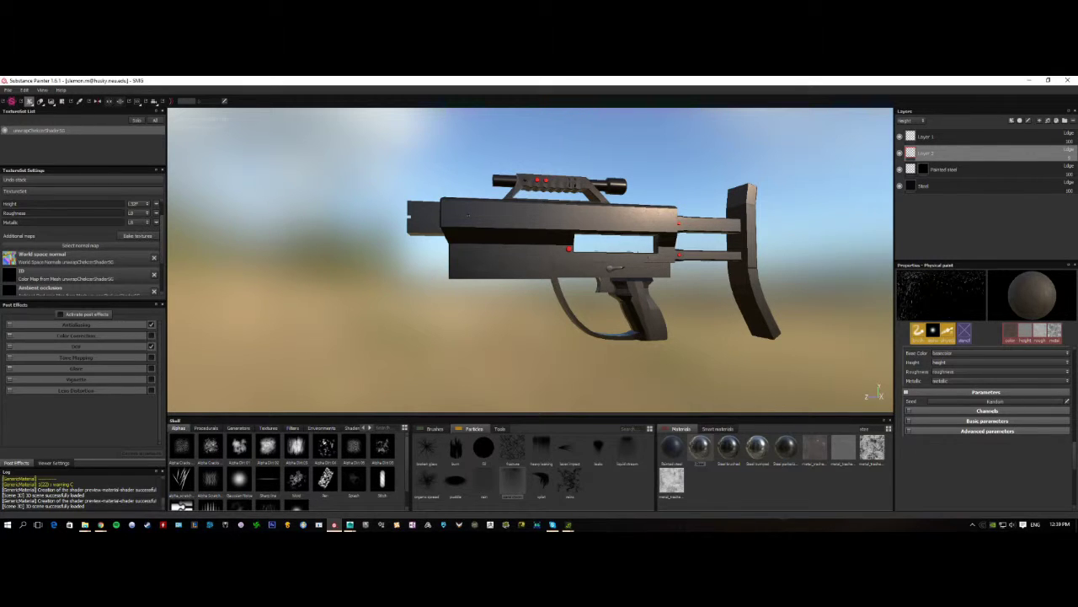
alt+drag(509, 265, 459, 190)
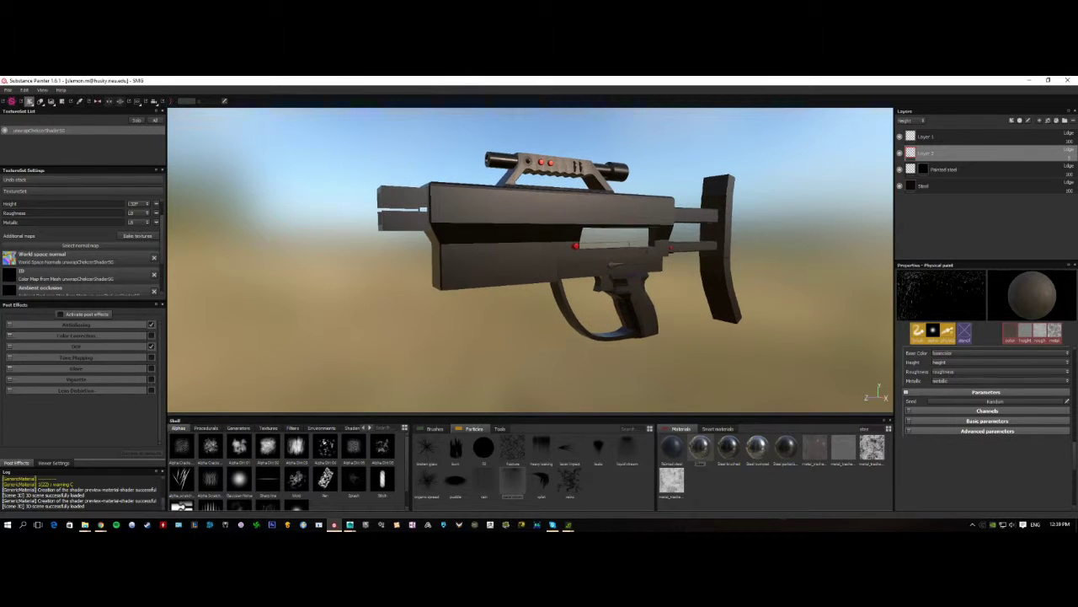
click(914, 120)
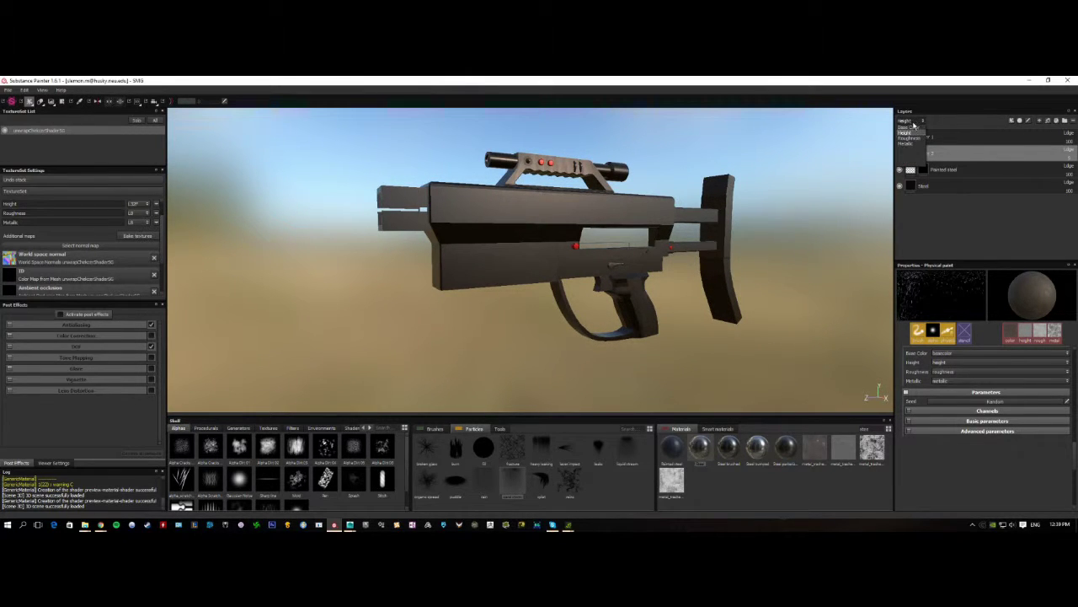
click(910, 130)
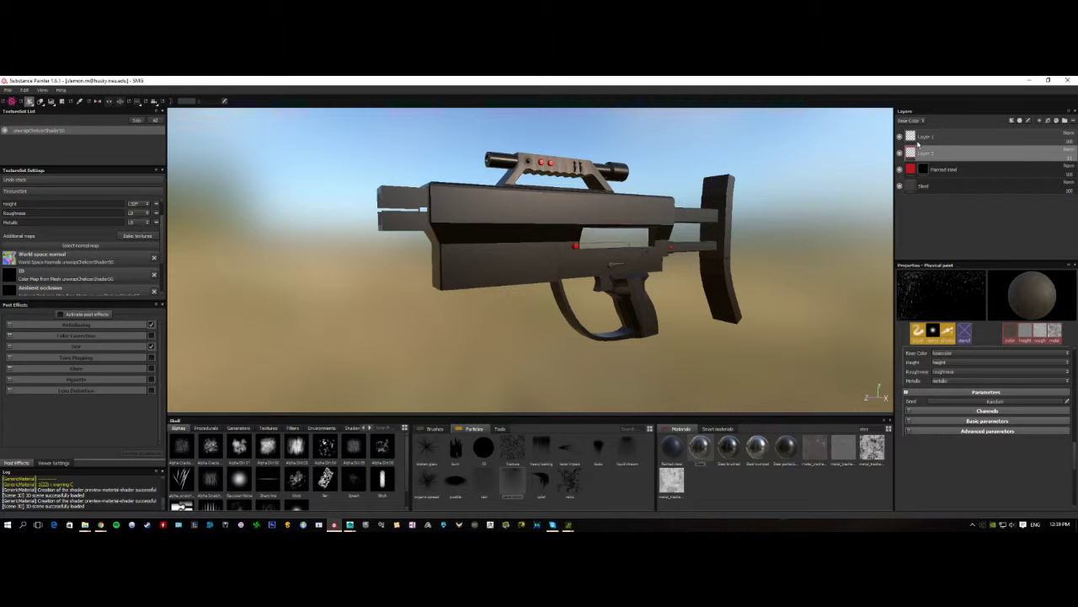
alt+drag(556, 244, 407, 272)
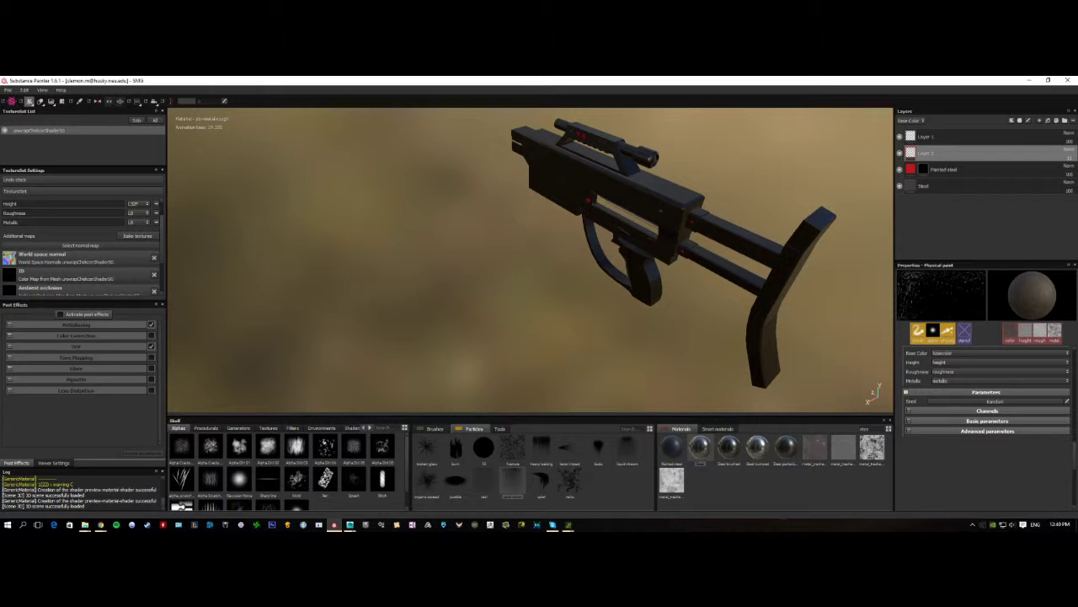
scroll(641, 245, down, 2)
alt+middle_drag(640, 245, 552, 274)
alt+drag(552, 274, 506, 307)
scroll(539, 253, down, 3)
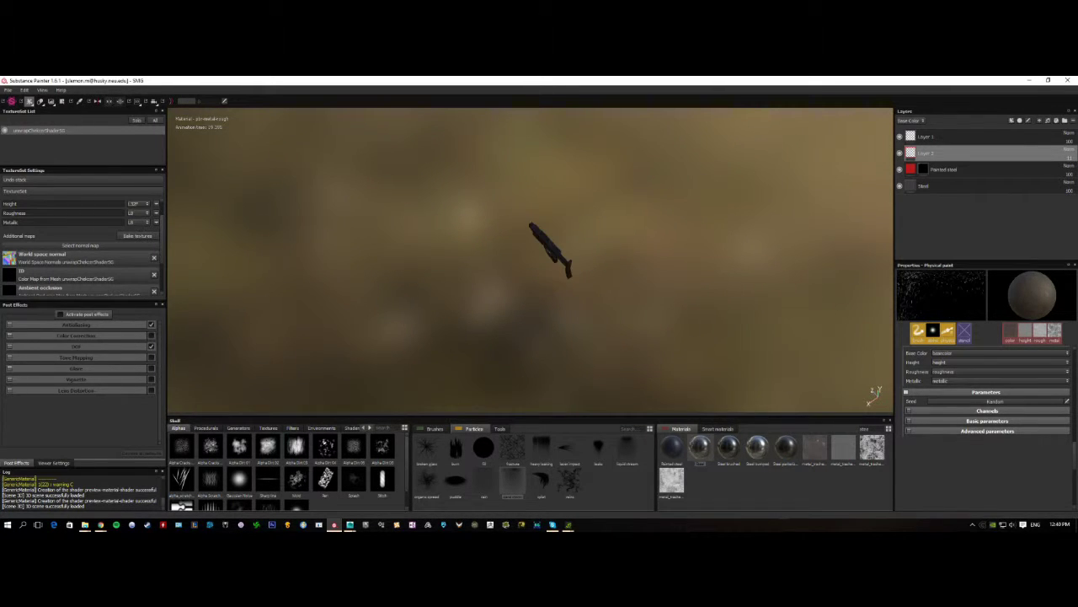
alt+drag(540, 253, 573, 223)
scroll(540, 253, up, 5)
scroll(539, 252, up, 3)
alt+drag(505, 269, 561, 255)
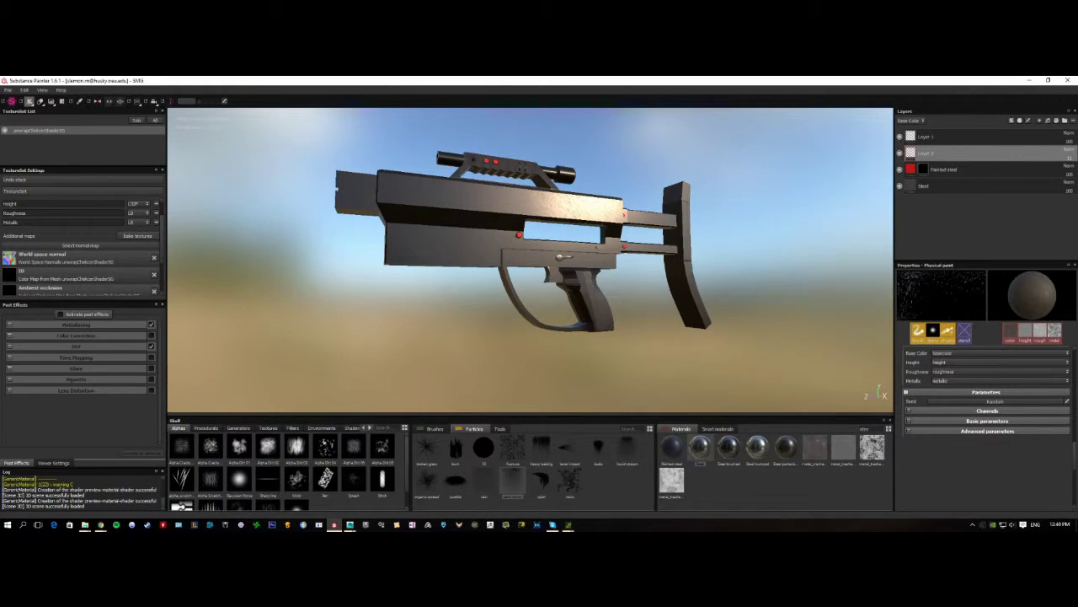
Add a new paint layer directly above Layer 2
click(1039, 121)
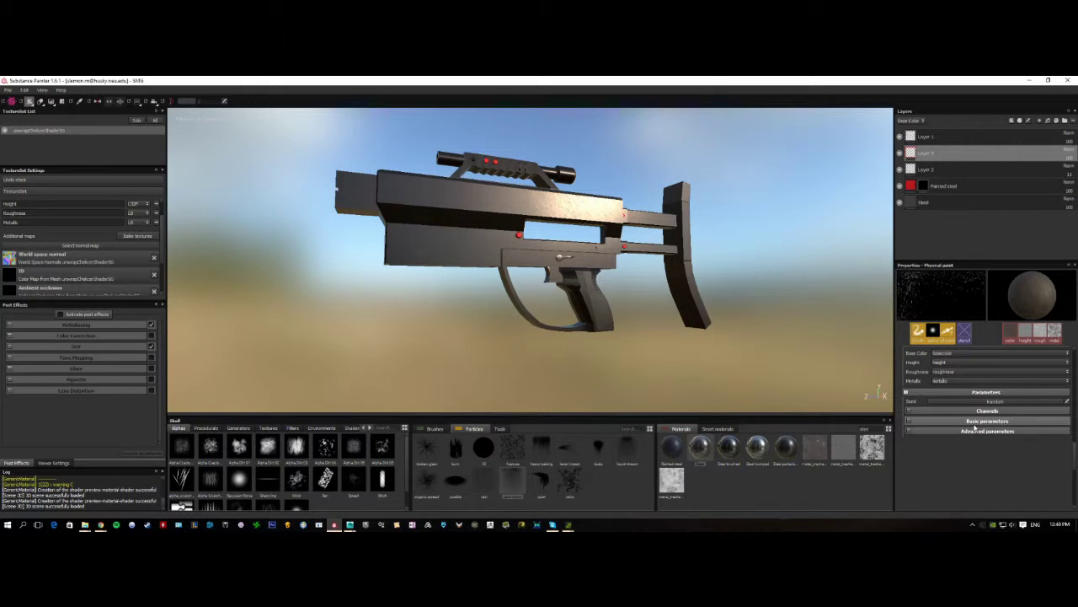
Switch from the particle brush to the regular Paint brush and limit its material to the height channel only
click(29, 101)
click(36, 112)
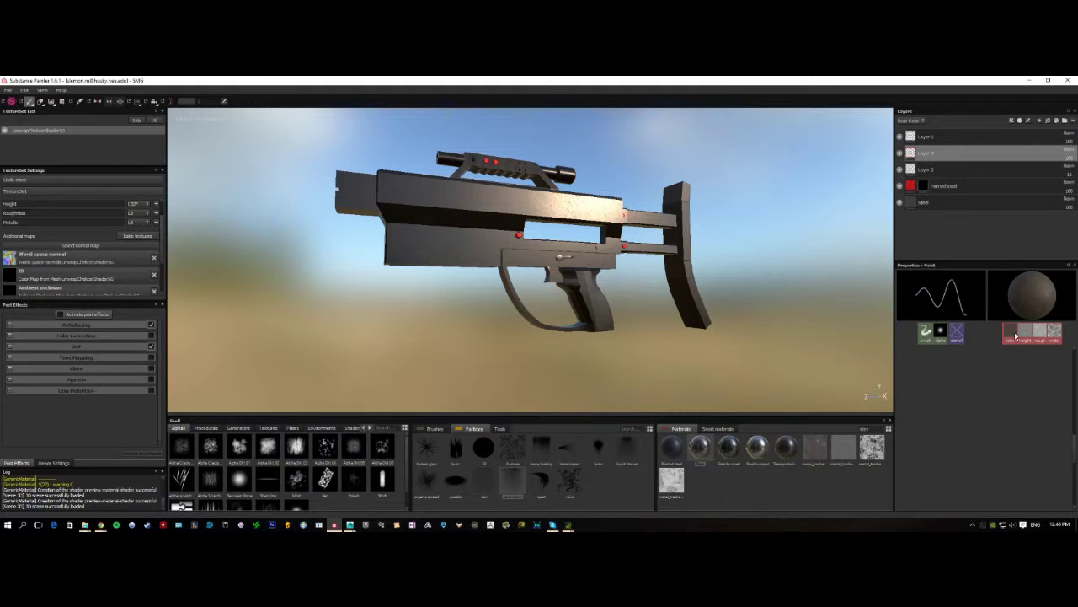
click(1037, 329)
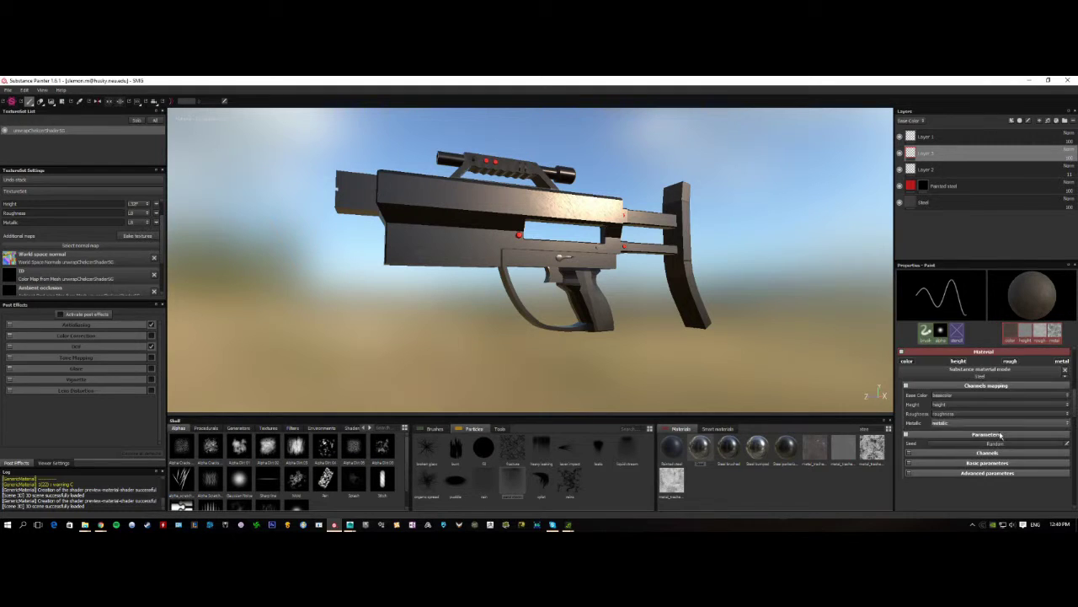
click(908, 360)
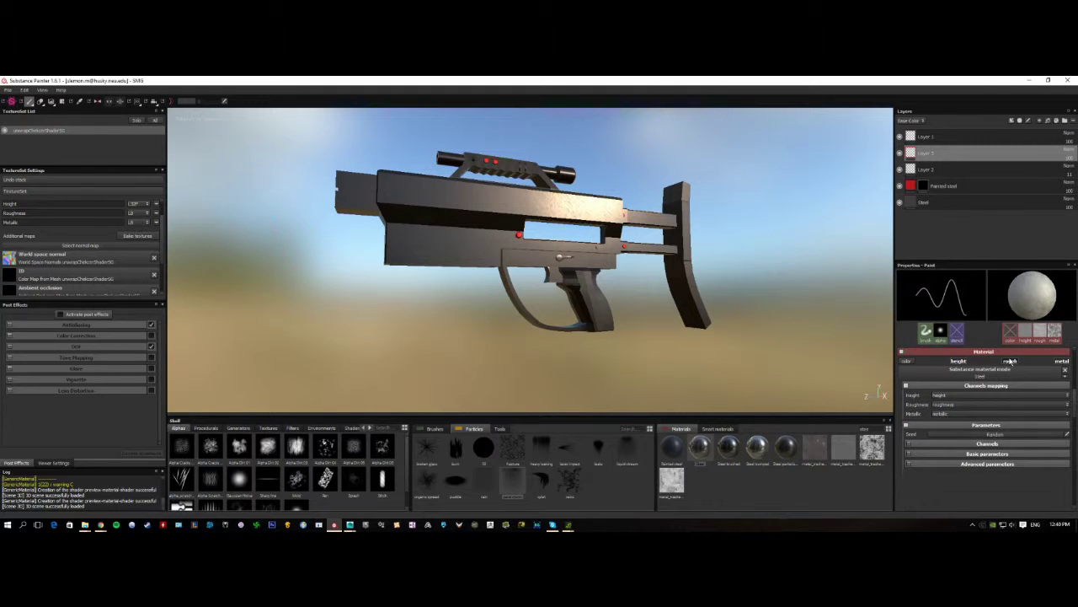
click(1011, 361)
click(1063, 361)
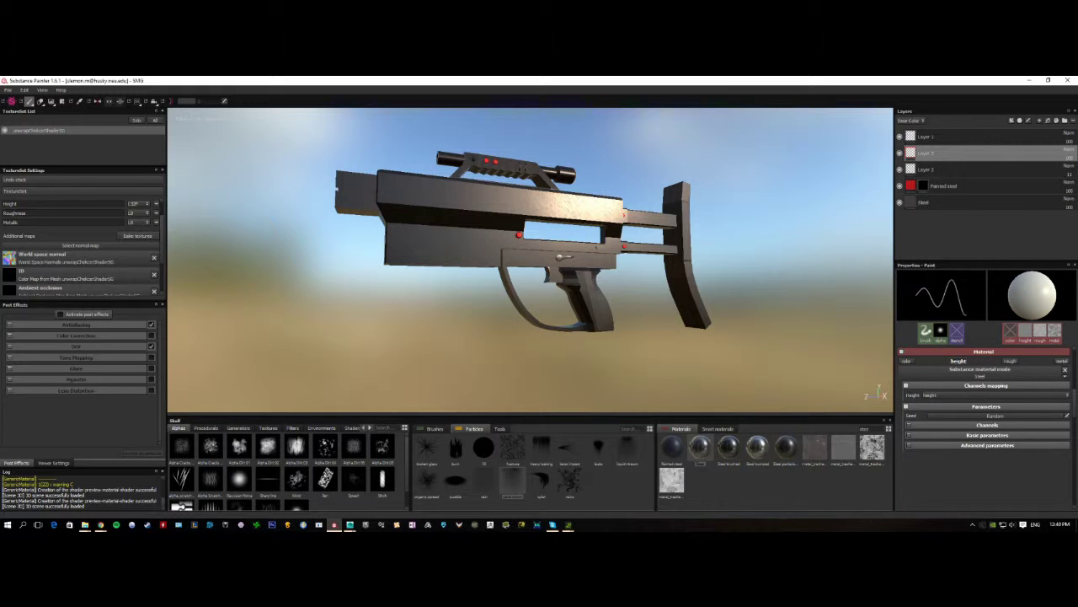
Try painting a small height-only scribble on the gun's lower front side panel and inspect its relief from several angles
scroll(455, 240, up, 3)
alt+drag(478, 237, 438, 235)
alt+middle_drag(404, 227, 565, 253)
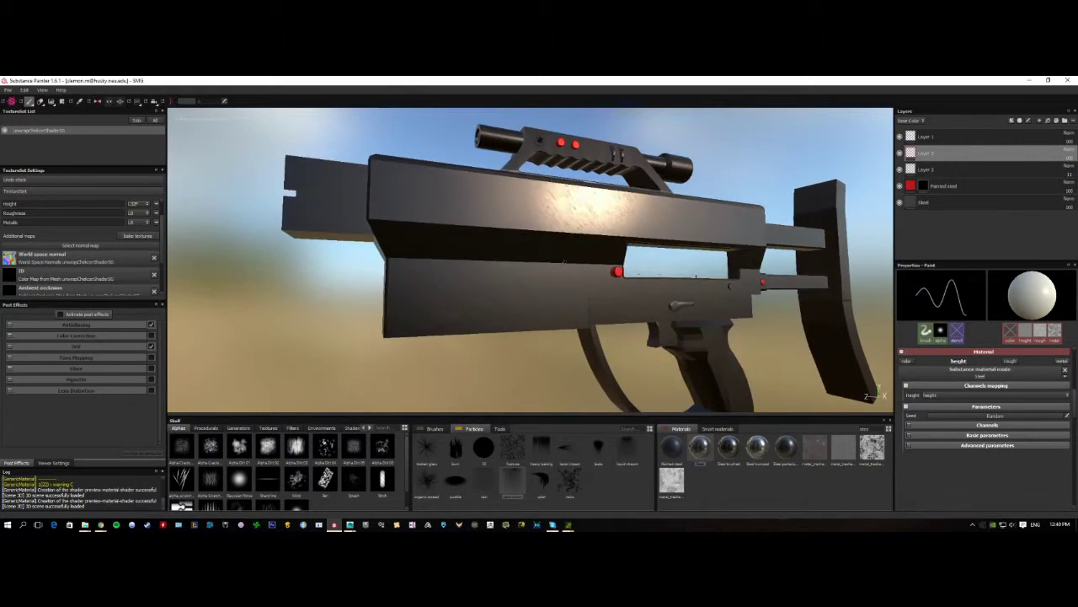
alt+drag(565, 252, 526, 250)
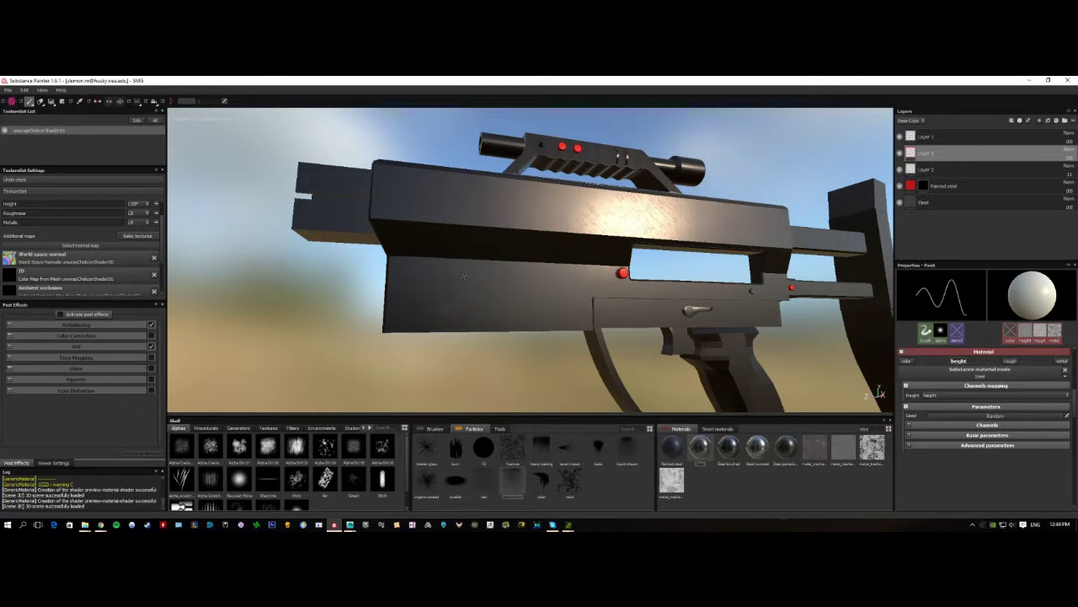
scroll(879, 393, down, 2)
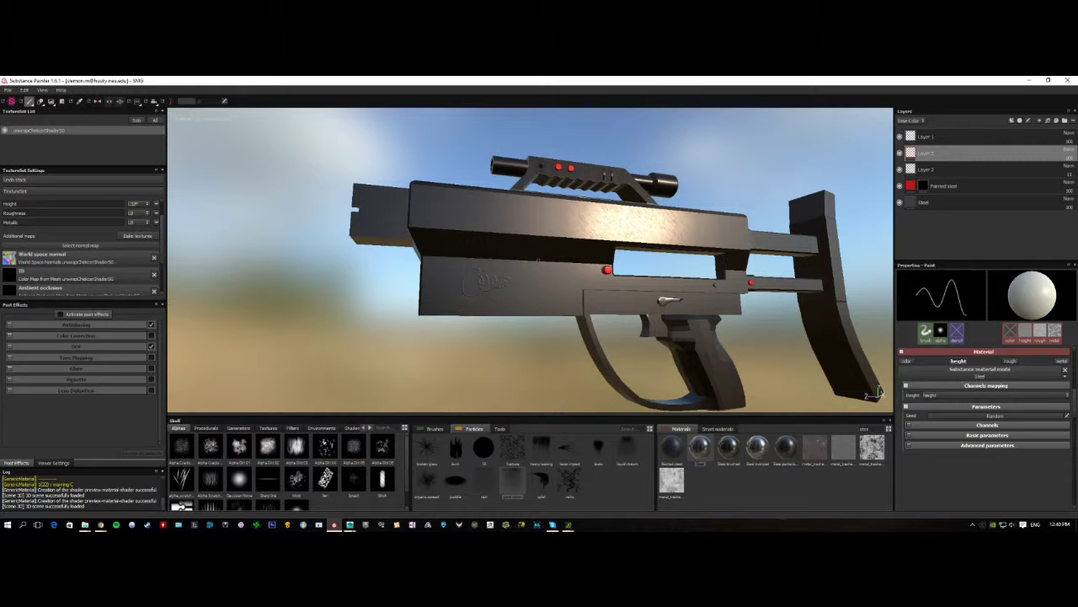
alt+drag(878, 392, 539, 371)
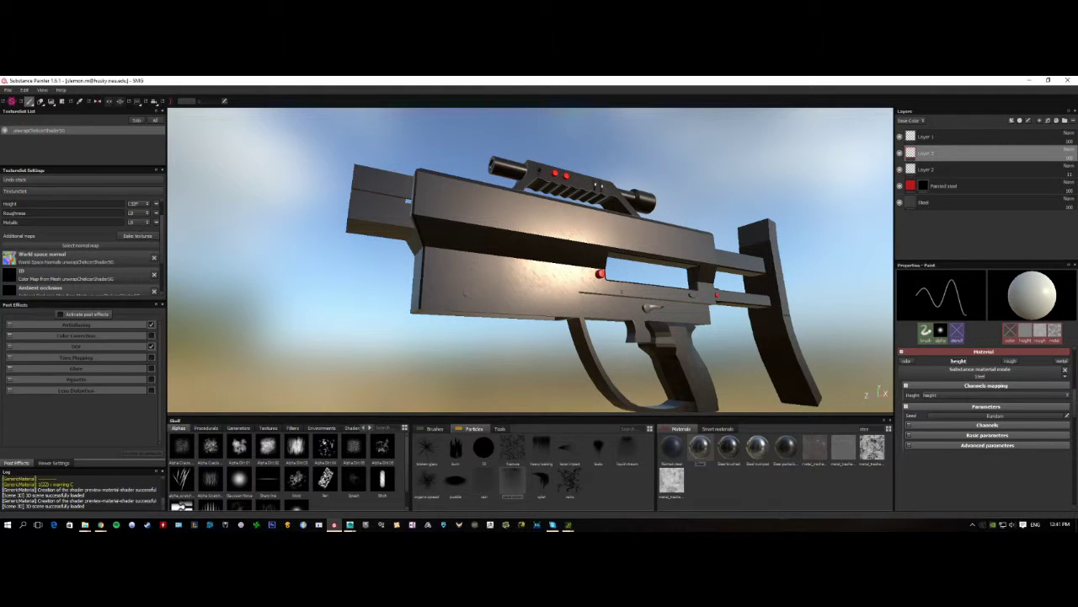
Enable roughness alongside height, enlarge the brush and paint a row of short vertical strokes on the upper front side panel
click(1010, 361)
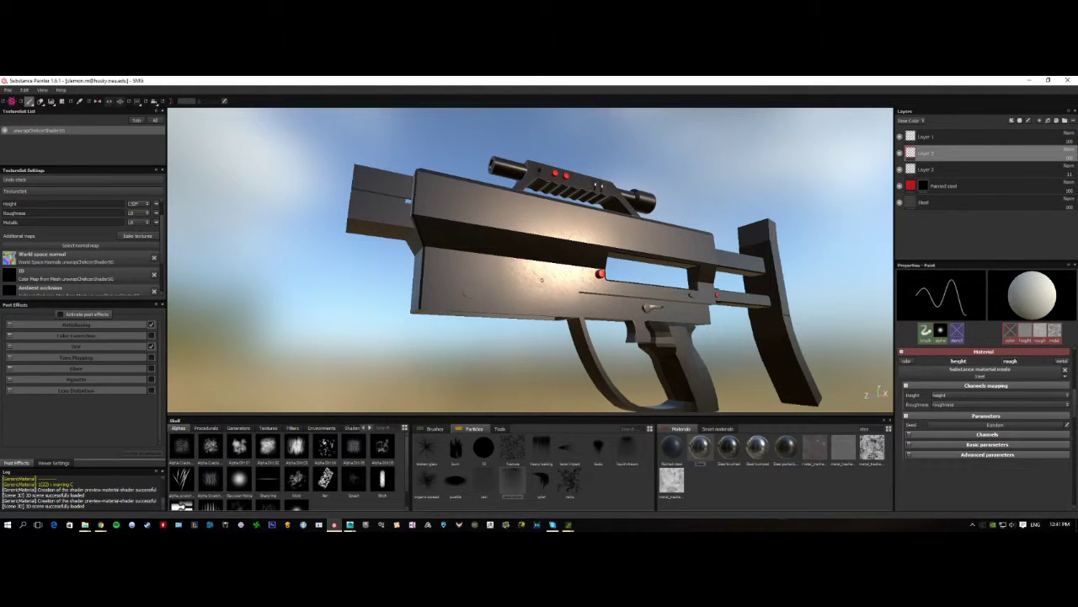
alt+drag(551, 284, 581, 374)
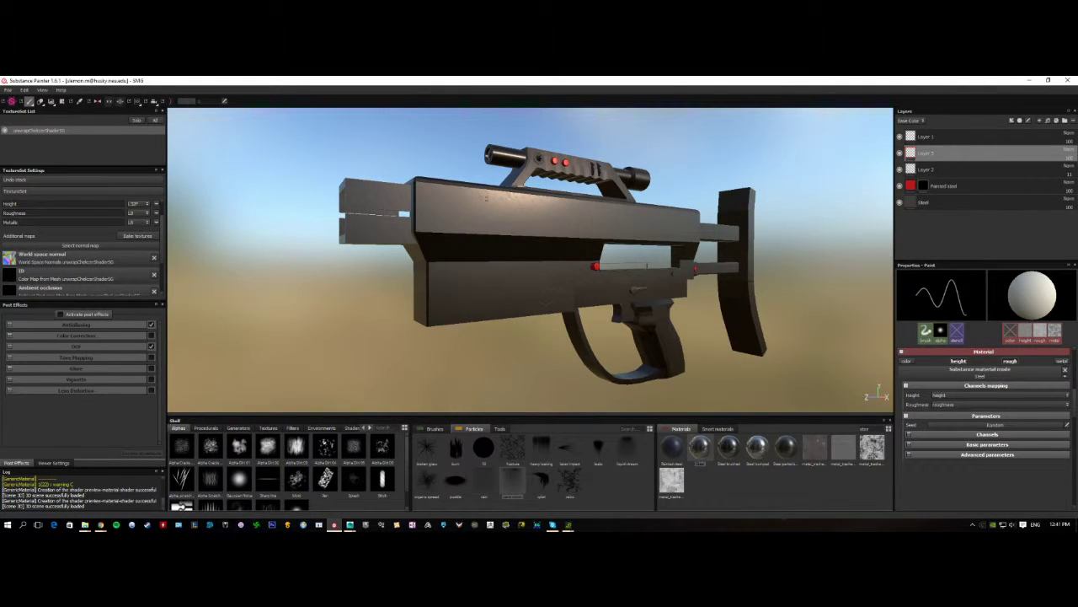
key(bracketright)
key(bracketright)
key(bracketright)
key(bracketright)
key(bracketleft)
key(bracketleft)
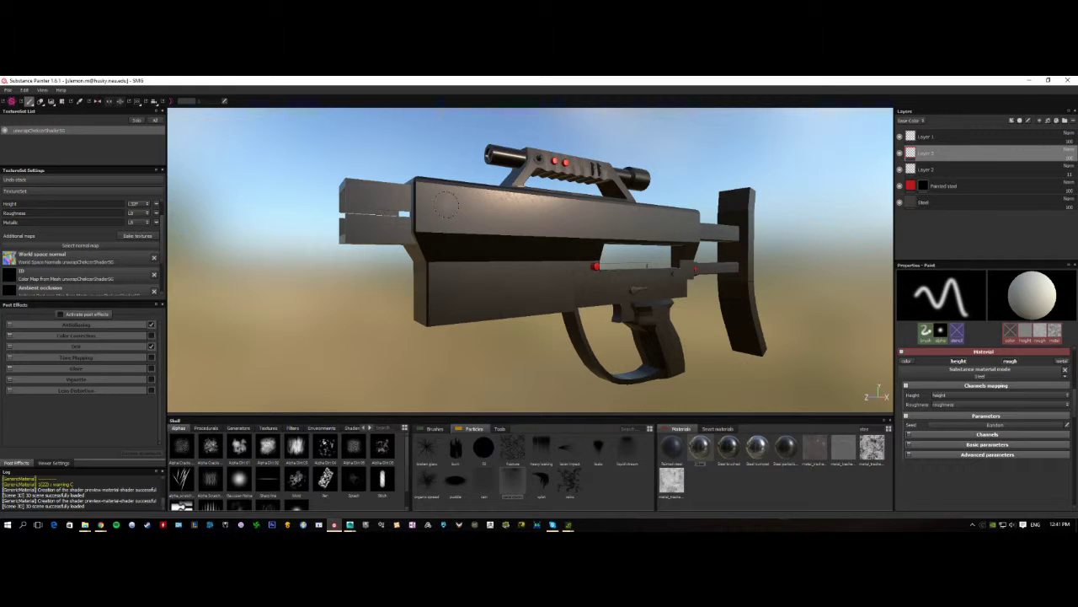
mouse_move(443, 196)
mouse_down()
mouse_move(416, 337)
mouse_move(460, 213)
mouse_move(451, 229)
mouse_move(517, 226)
mouse_move(495, 313)
mouse_up()
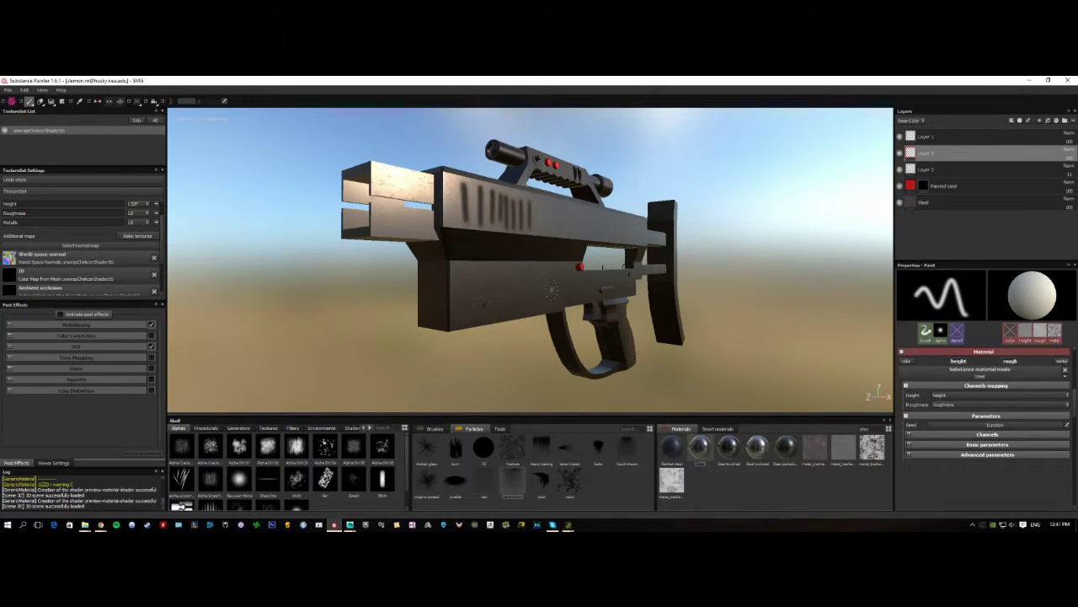
alt+right_drag(588, 306, 775, 349)
alt+middle_drag(556, 242, 576, 289)
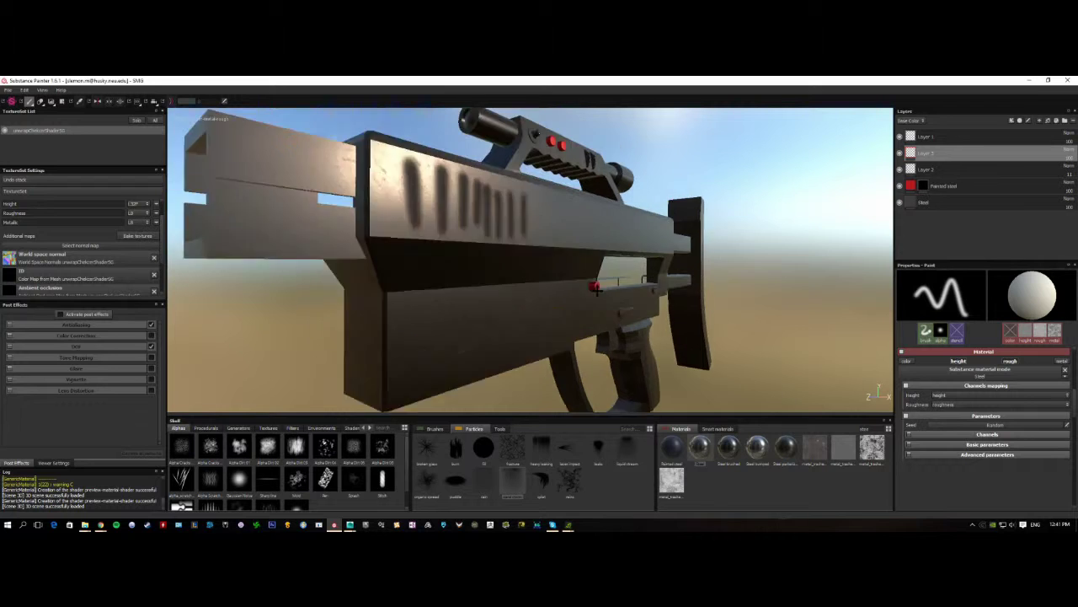
alt+drag(576, 289, 557, 284)
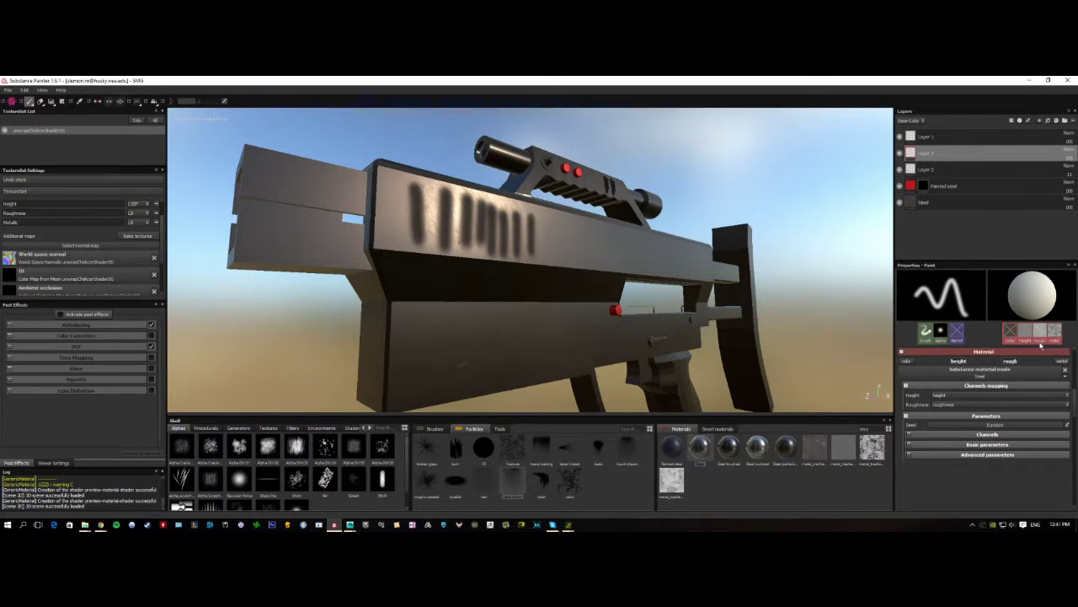
Load the Steel material into the brush and keep only its height and roughness channels active
mouse_move(1040, 345)
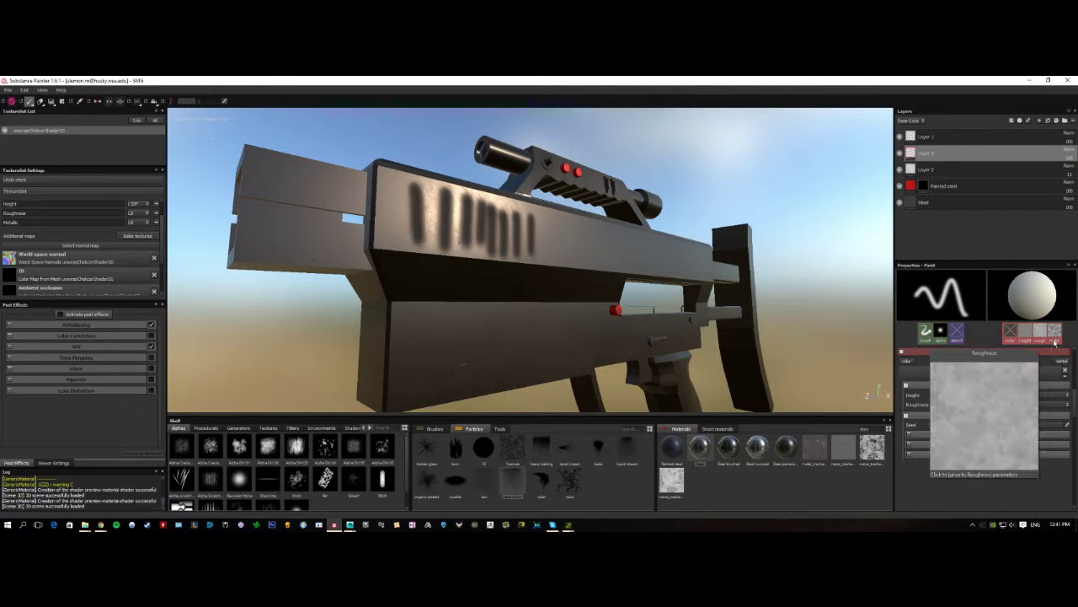
click(719, 451)
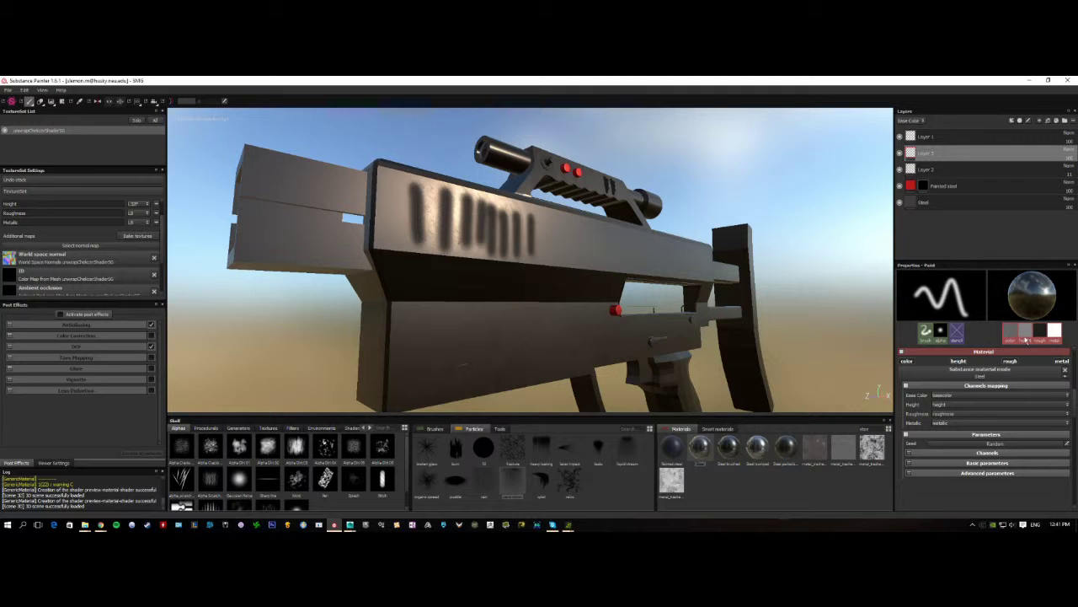
click(991, 473)
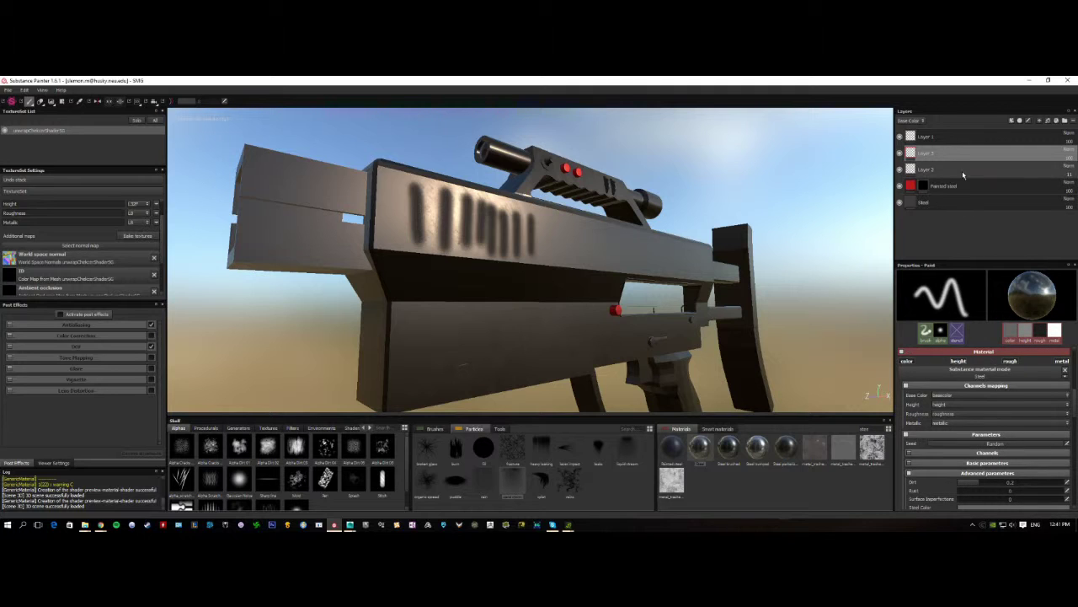
click(907, 361)
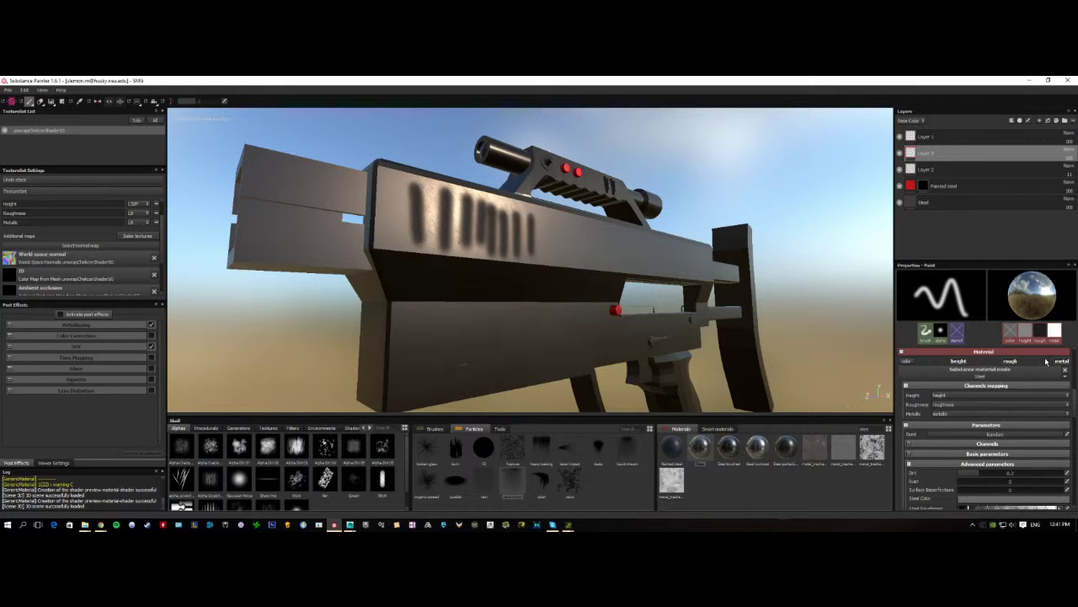
click(1010, 361)
click(1060, 361)
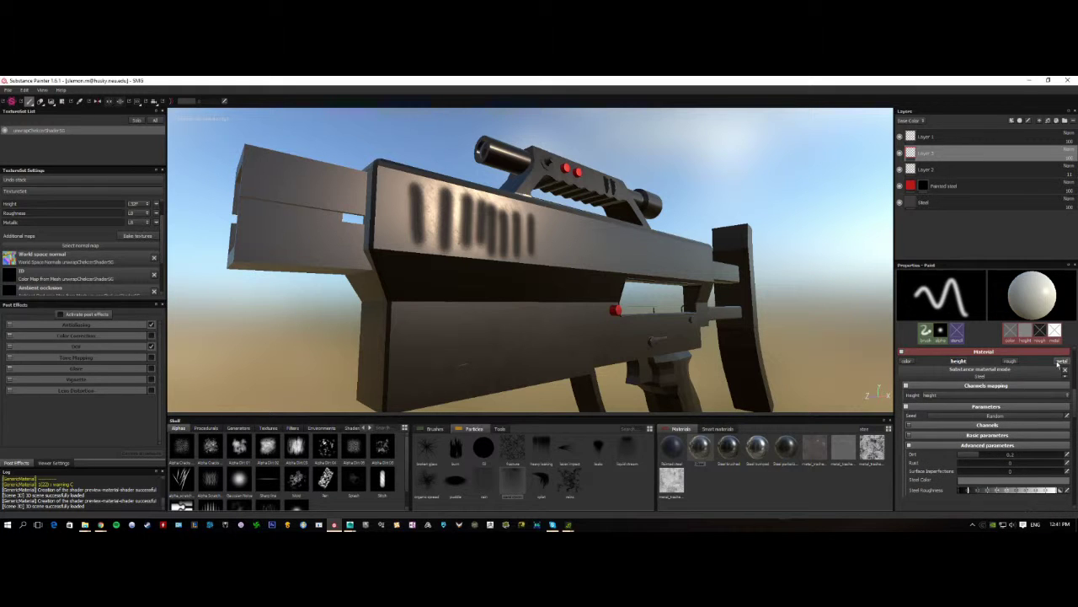
click(1010, 360)
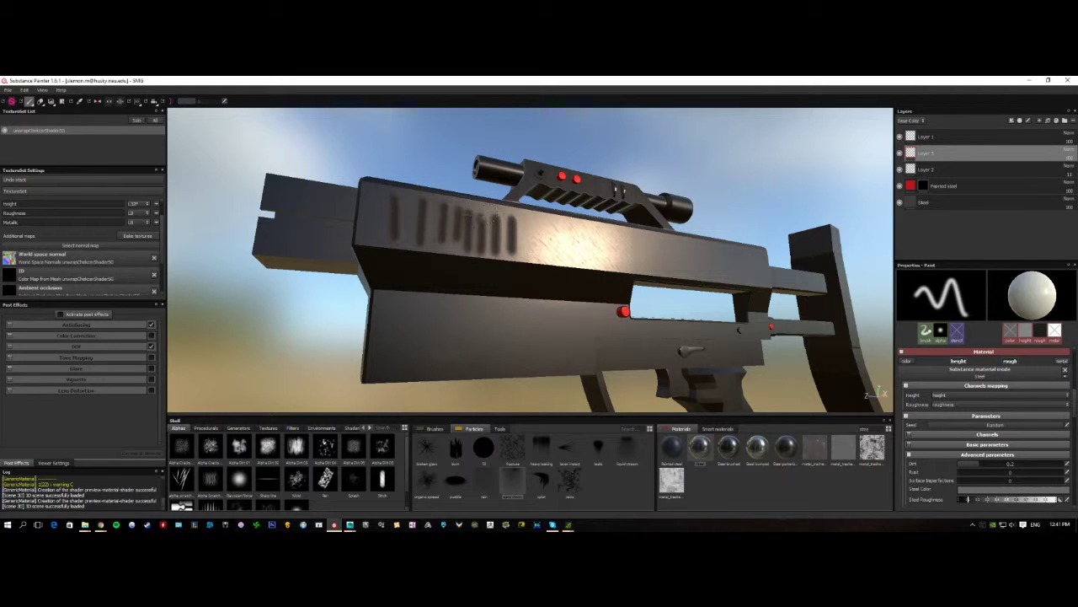
alt+drag(541, 229, 574, 236)
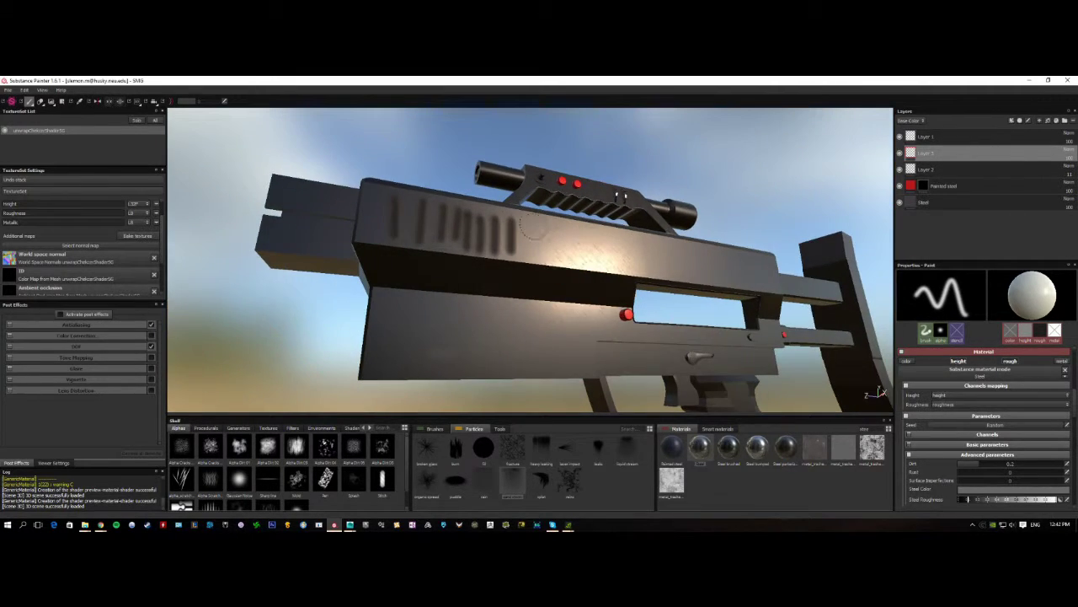
Try reapplying the Painted steel material from the shelf to the red Painted steel fill layer
click(911, 188)
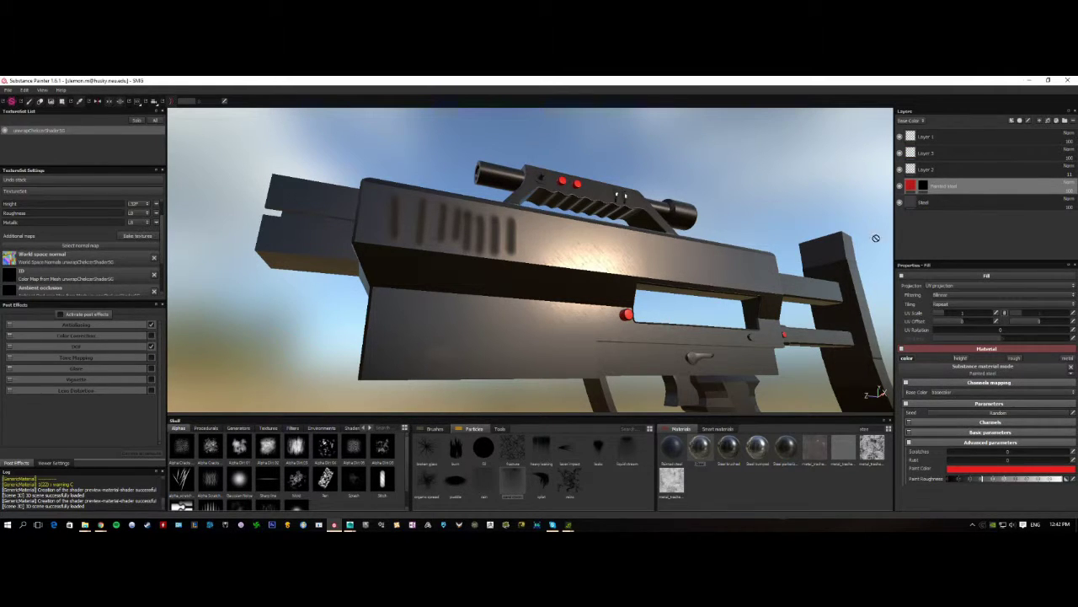
click(672, 451)
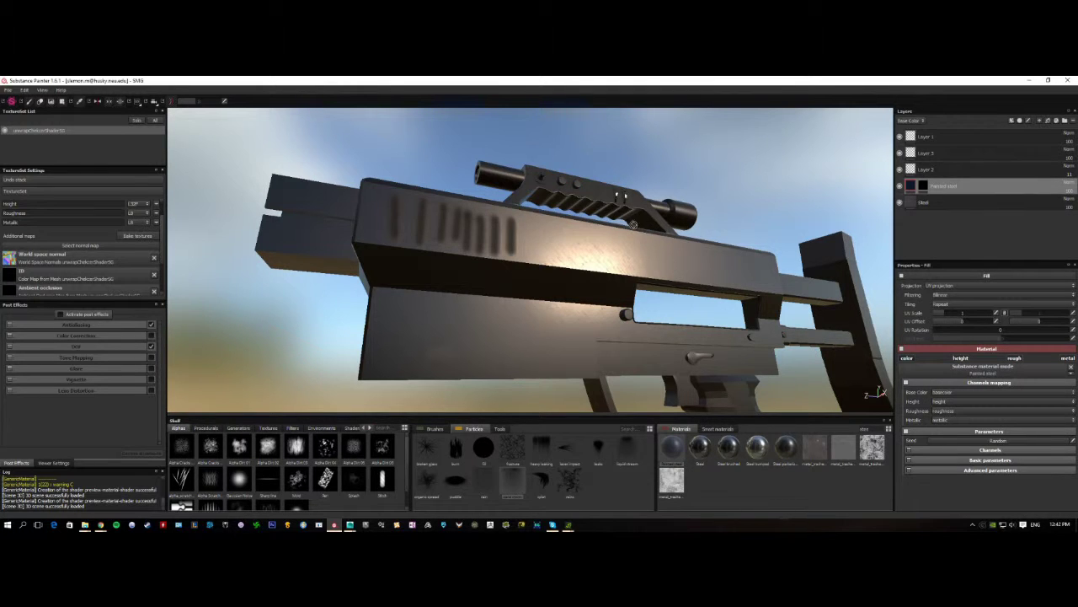
alt+drag(520, 233, 562, 188)
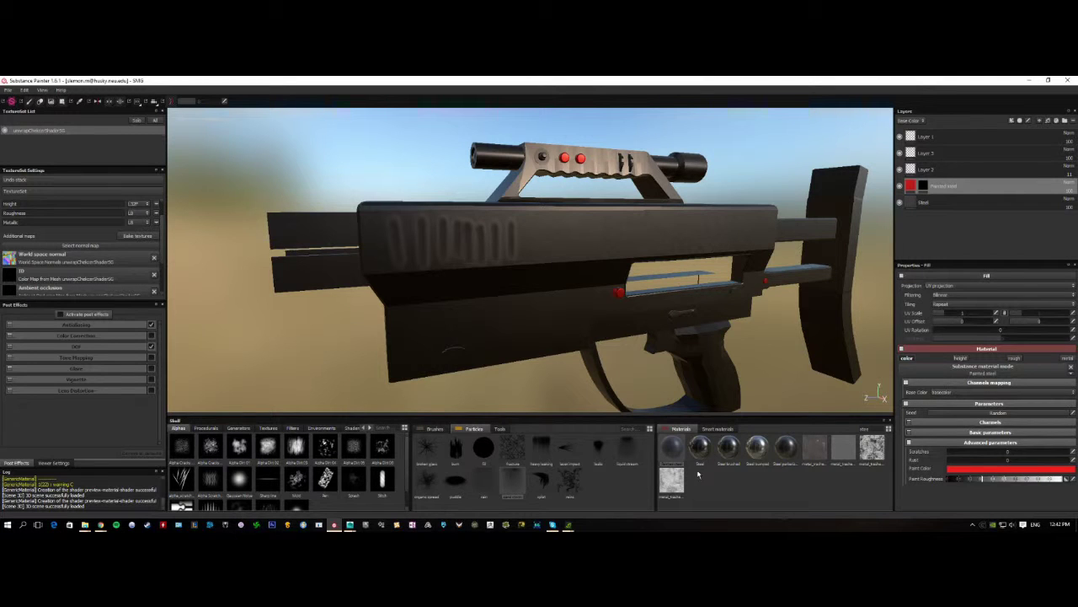
mouse_move(697, 452)
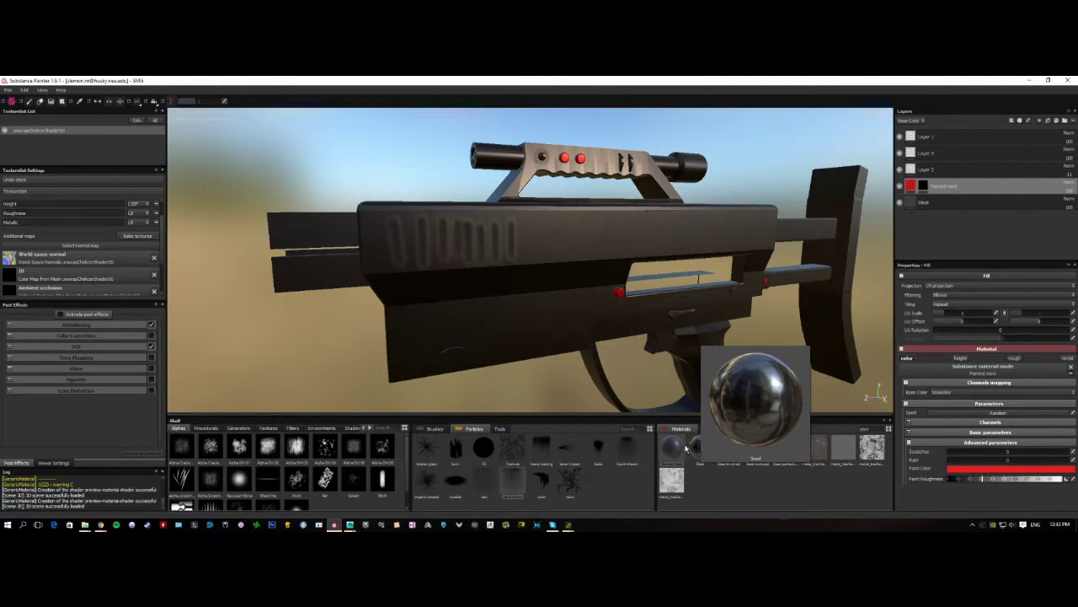
Select Layer 3 again and examine how light reacts to the painted vertical strokes from different angles
click(960, 158)
mouse_move(625, 266)
alt+mouse_down()
mouse_move(648, 230)
mouse_move(519, 212)
alt+mouse_up()
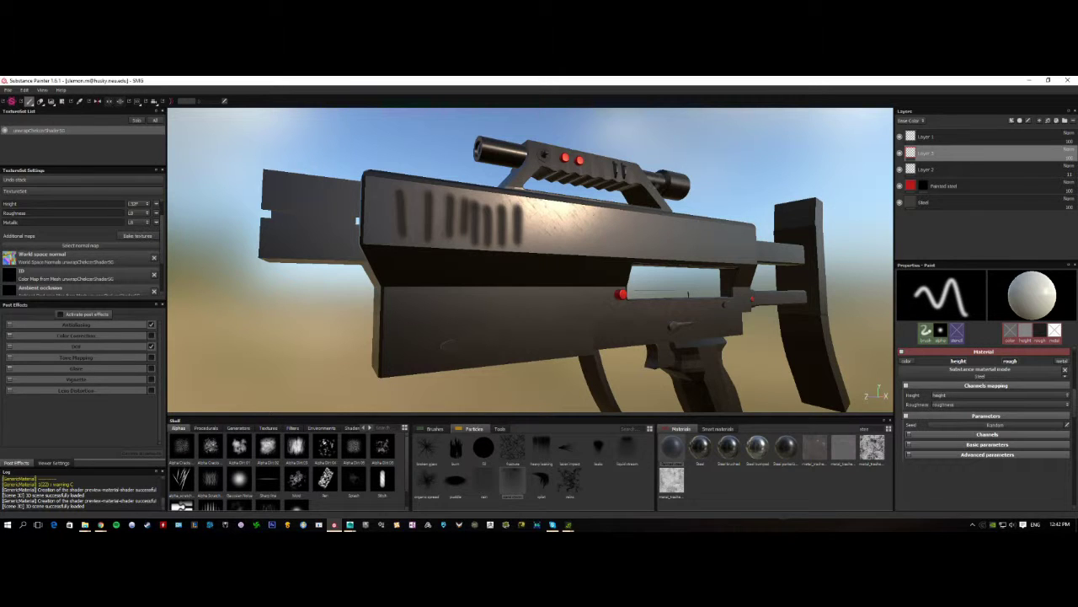
mouse_move(713, 161)
alt+mouse_down()
mouse_move(670, 169)
mouse_move(588, 235)
alt+mouse_up()
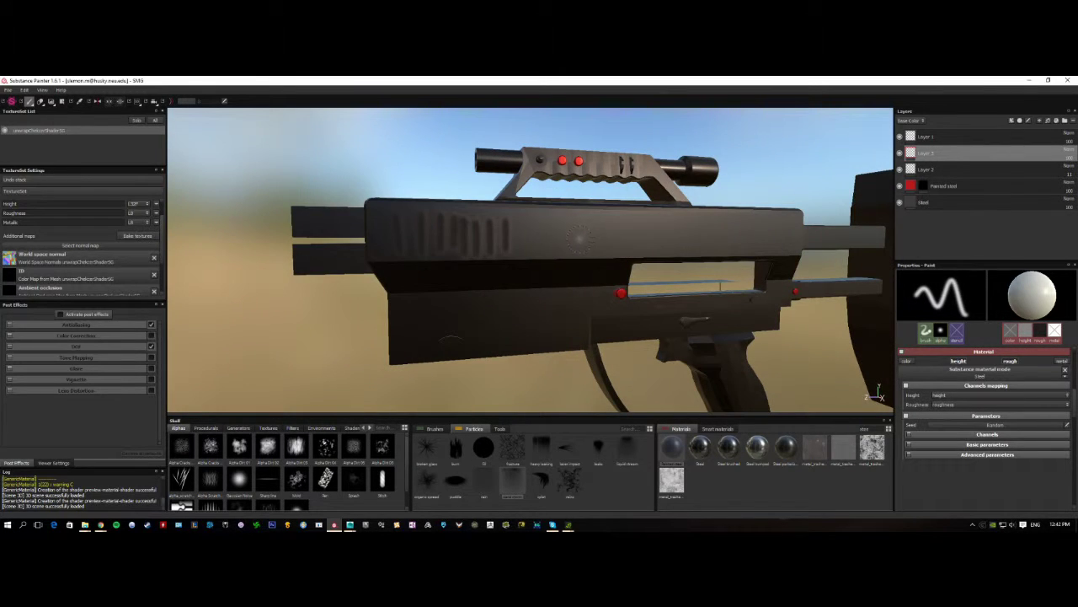
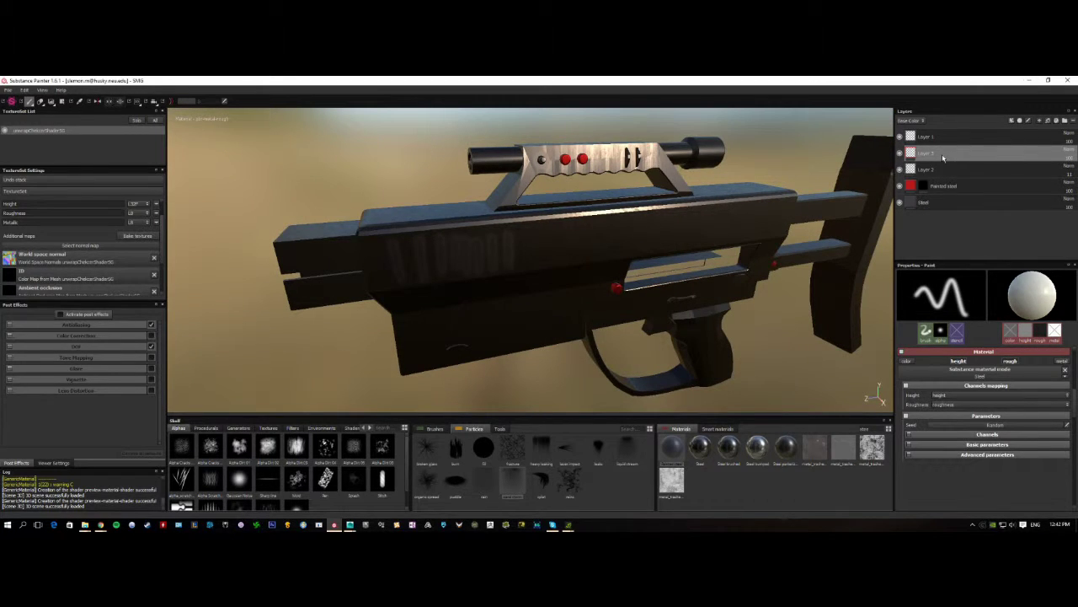
Add a Steel material fill layer directly above Layer 3 and attach a generator to it
drag(701, 455, 945, 150)
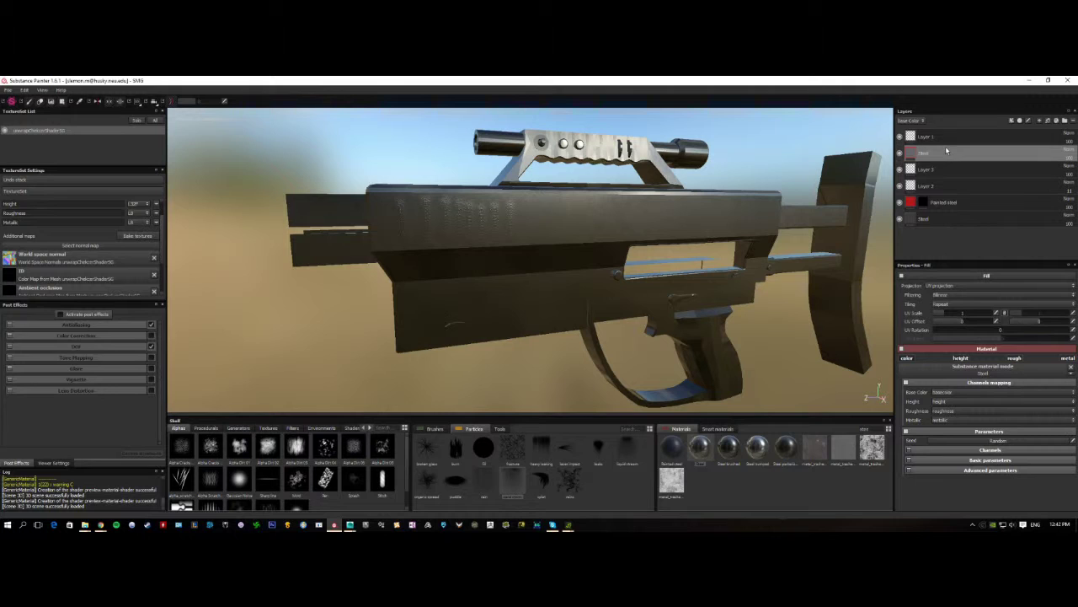
right_click(947, 150)
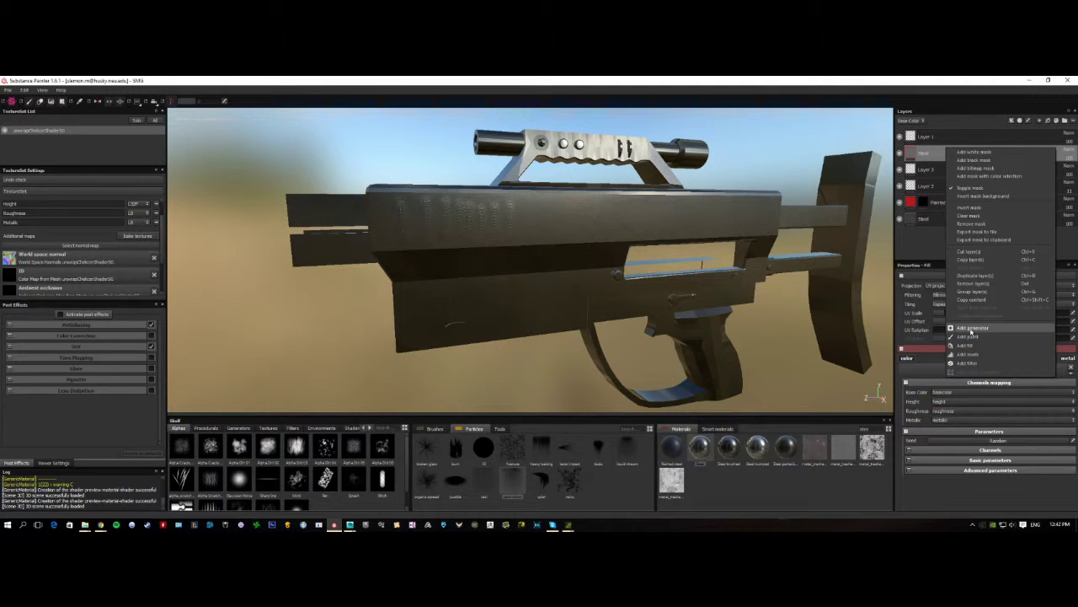
click(971, 328)
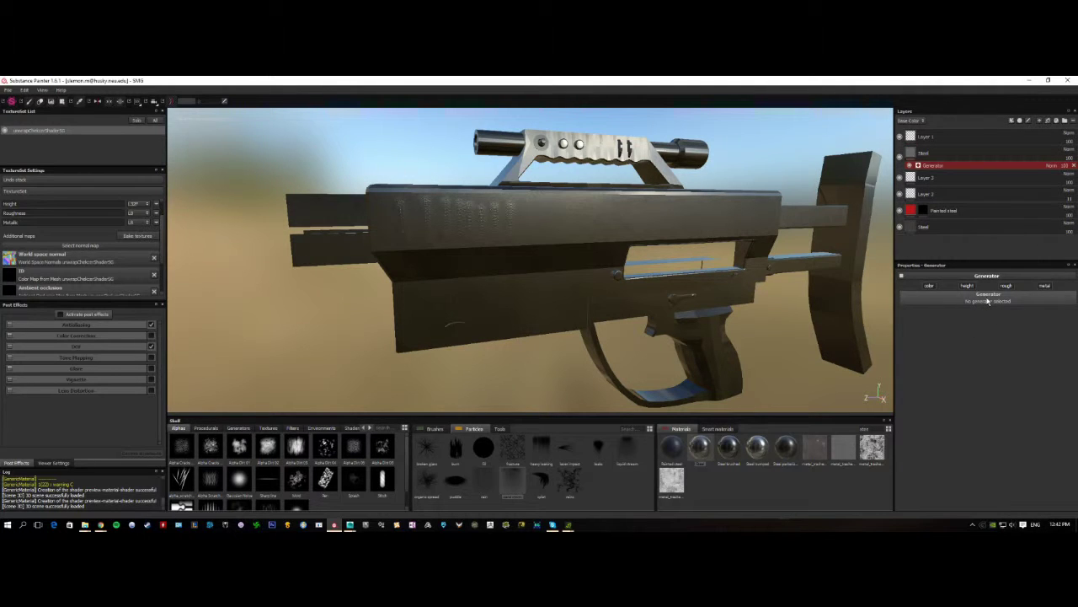
click(989, 301)
click(949, 152)
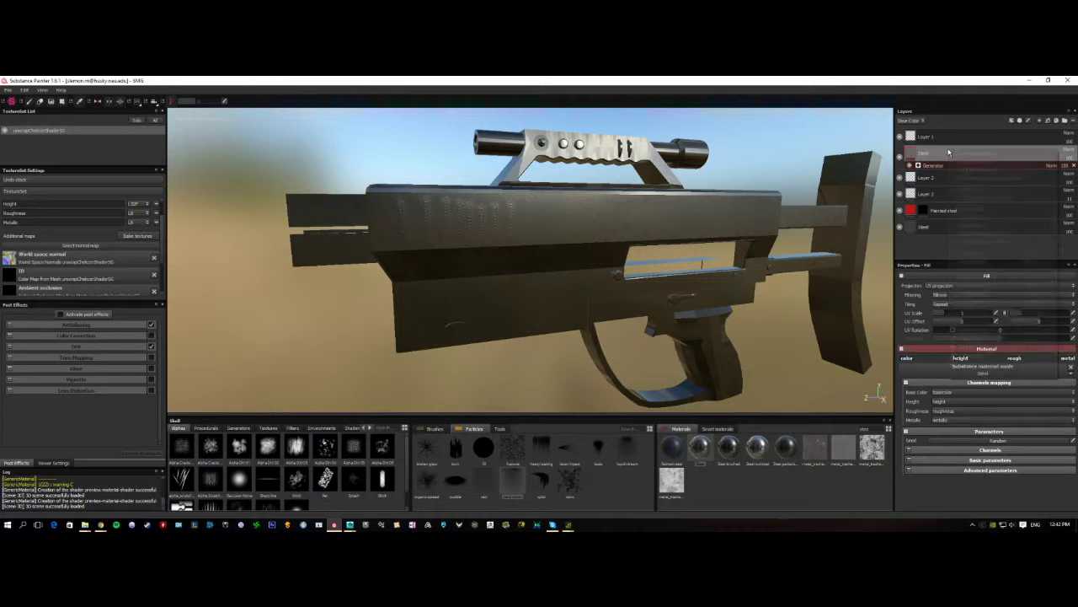
right_click(948, 152)
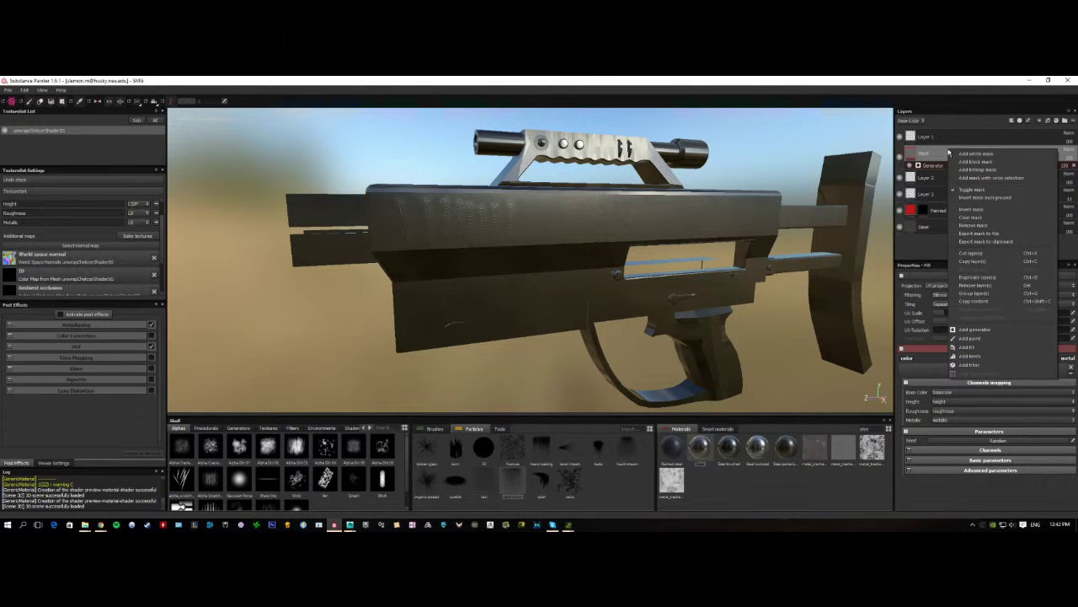
click(933, 165)
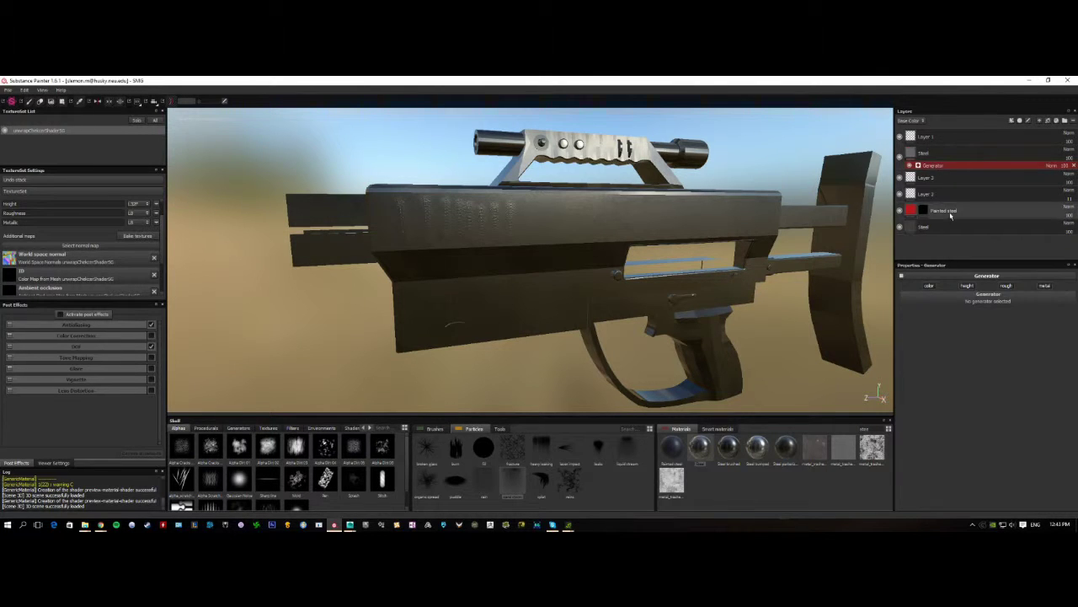
right_click(940, 158)
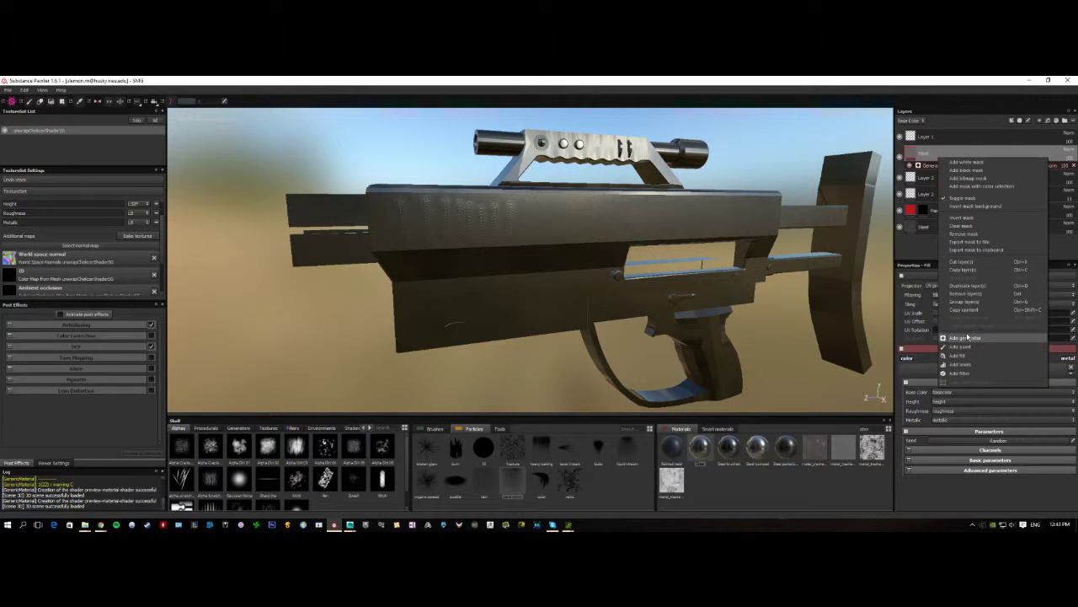
click(966, 337)
click(941, 176)
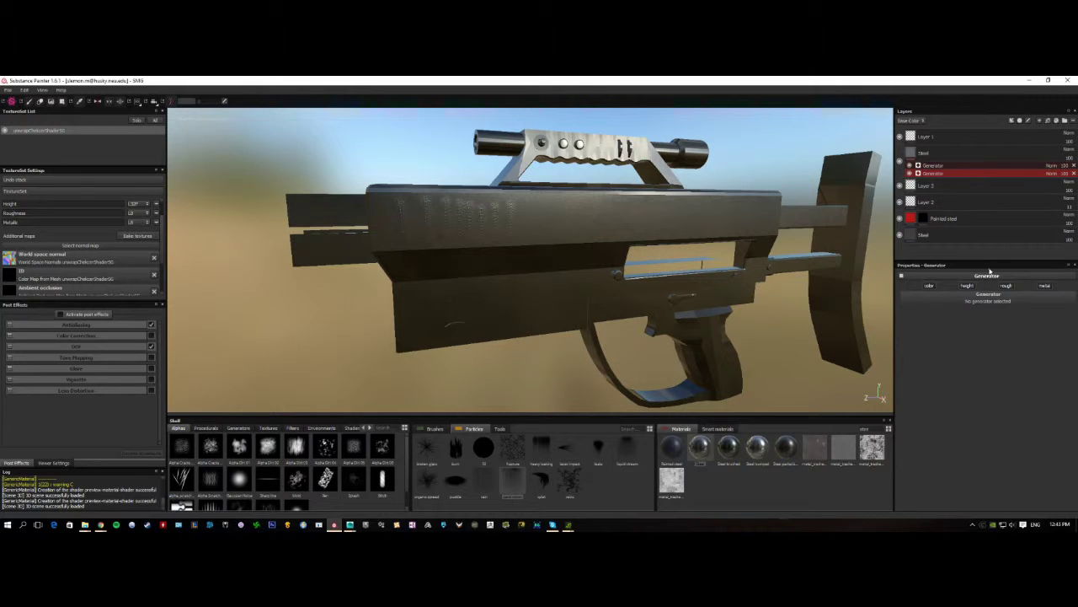
right_click(944, 174)
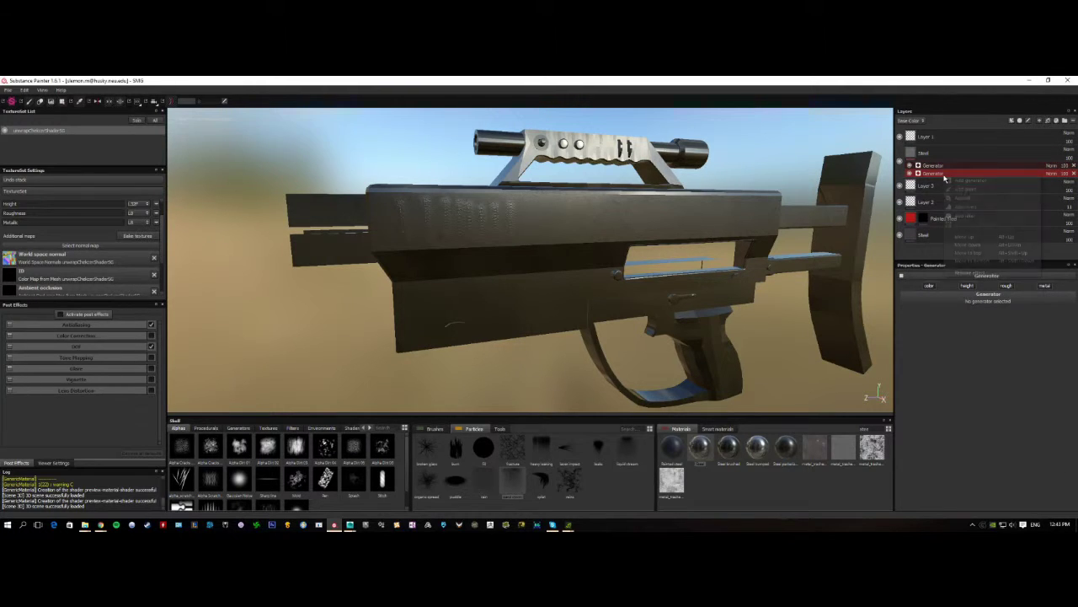
click(979, 273)
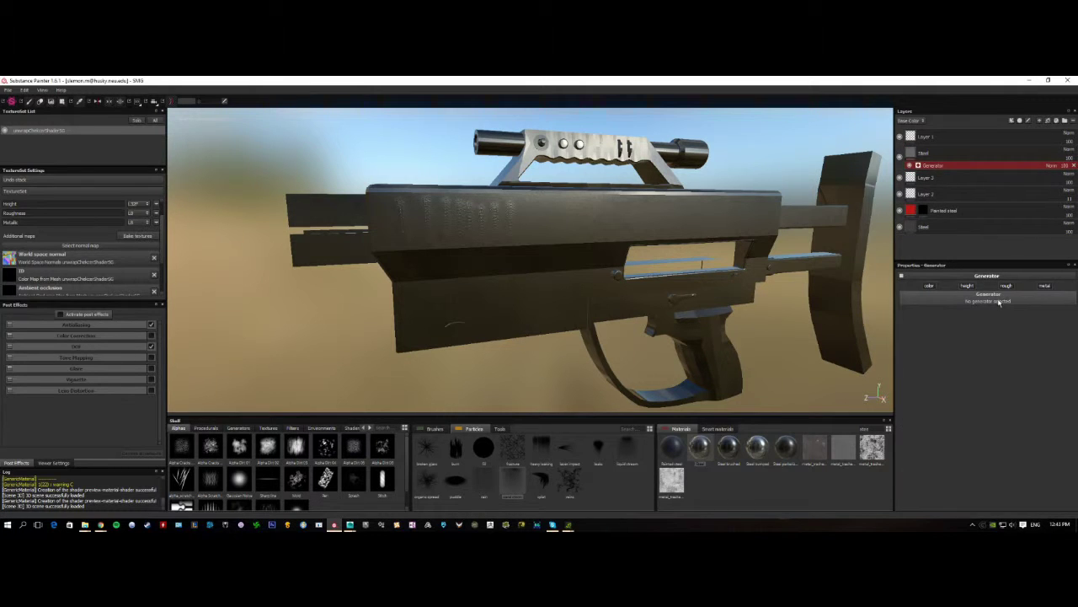
Assign the MG Edge Damages generator to the upper Steel fill layer and examine its wear from several angles
click(994, 297)
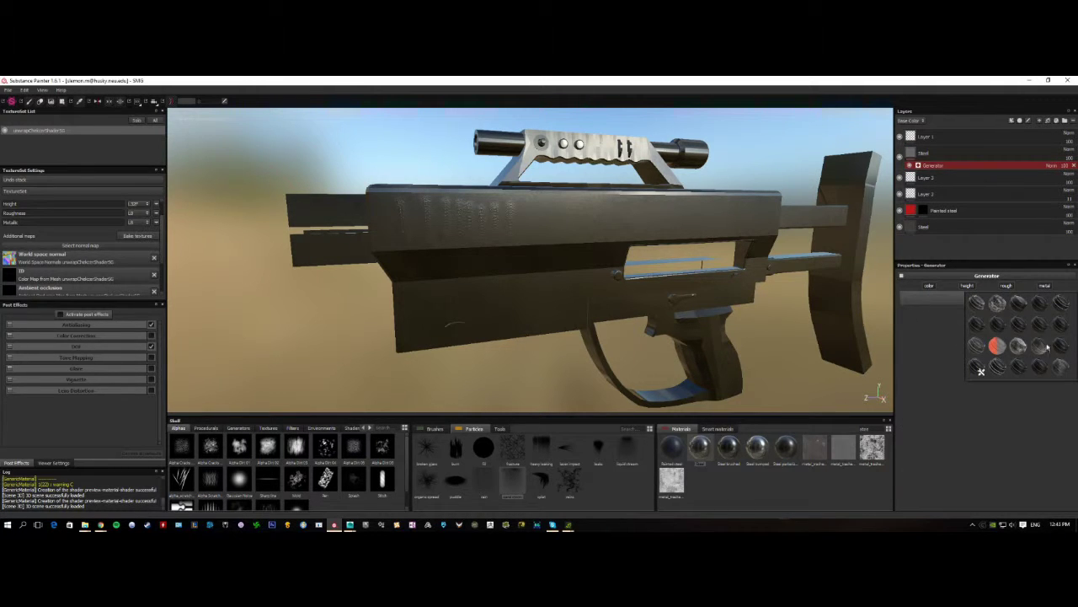
mouse_move(1072, 299)
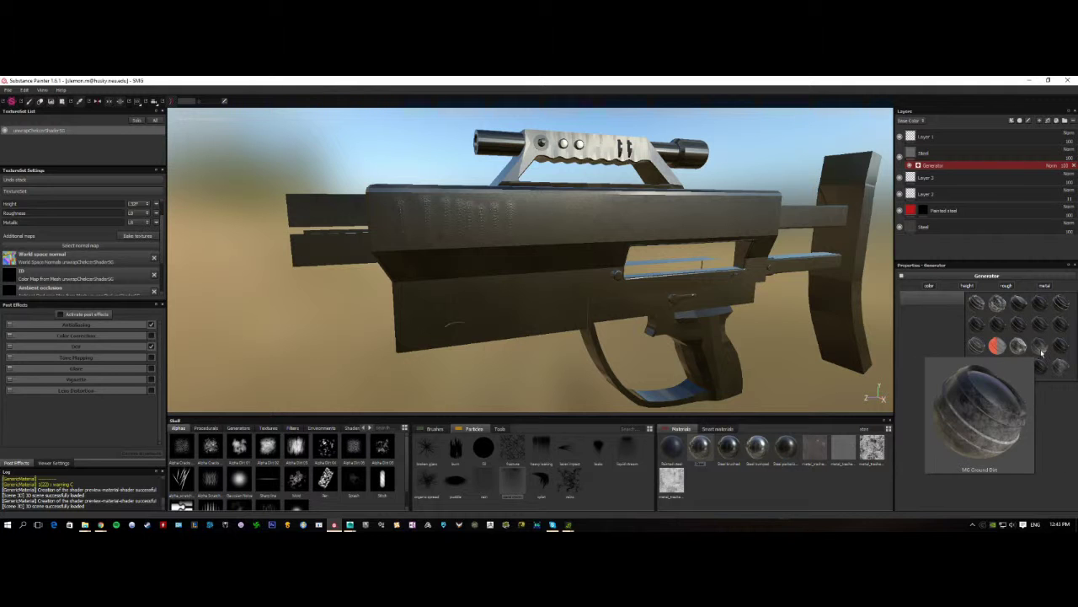
click(1039, 324)
alt+drag(650, 266, 800, 278)
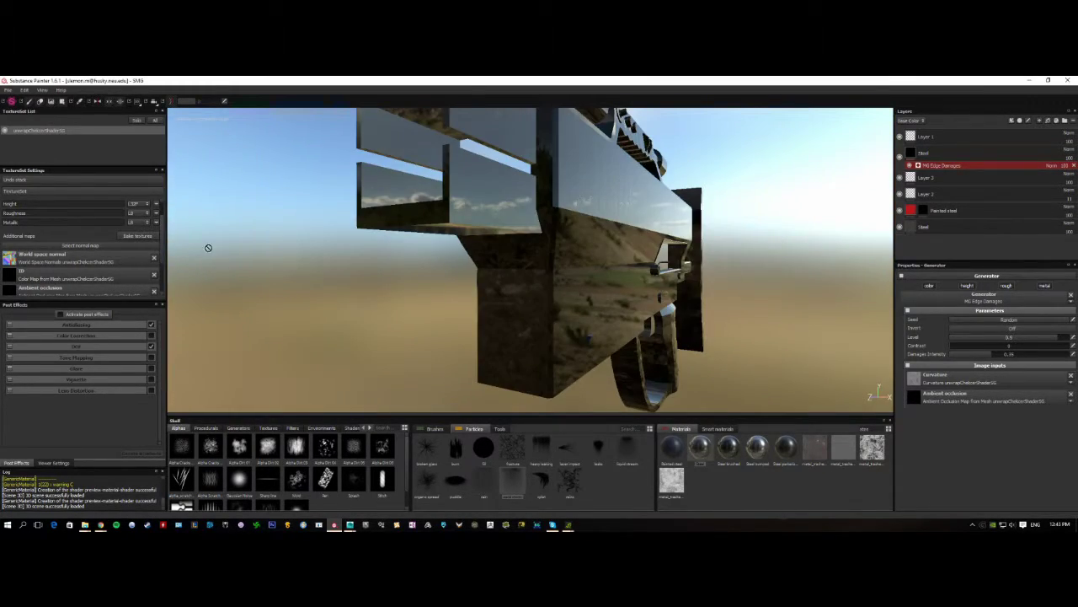
click(100, 246)
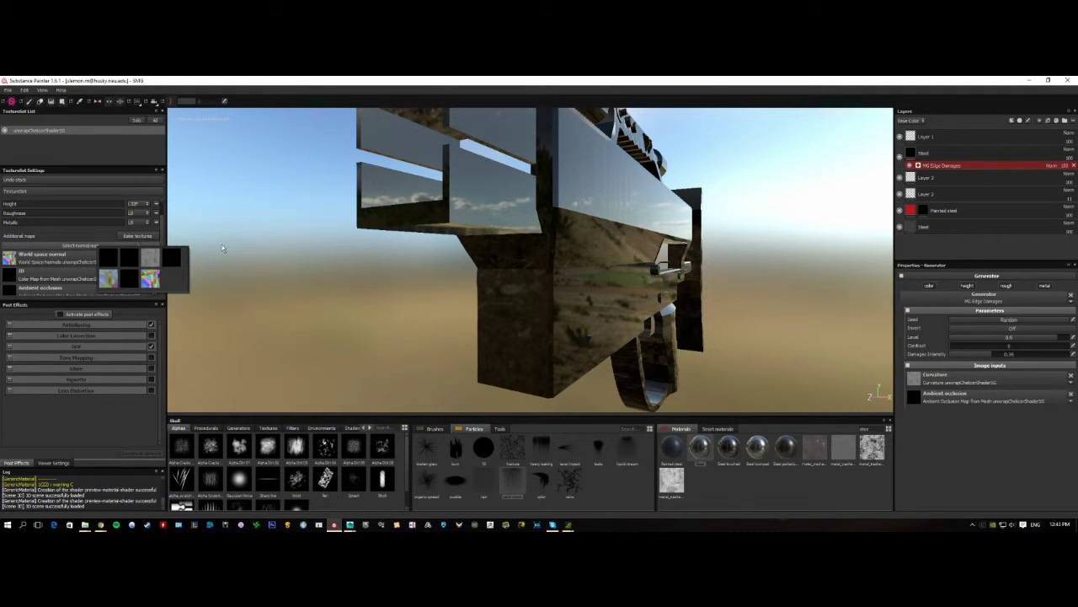
alt+drag(223, 247, 750, 259)
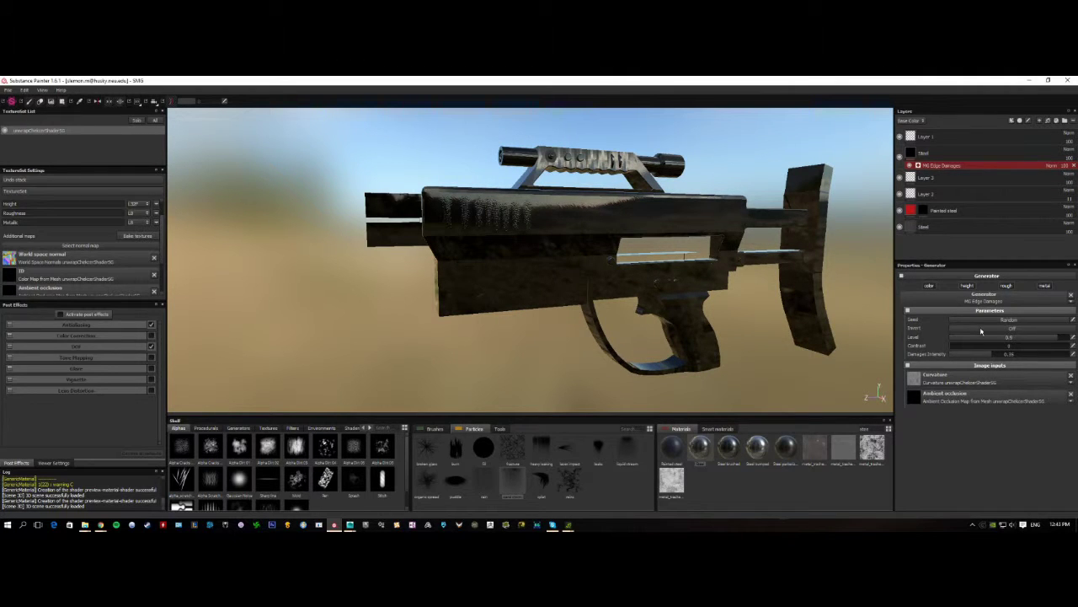
click(981, 328)
alt+drag(677, 275, 758, 290)
click(981, 329)
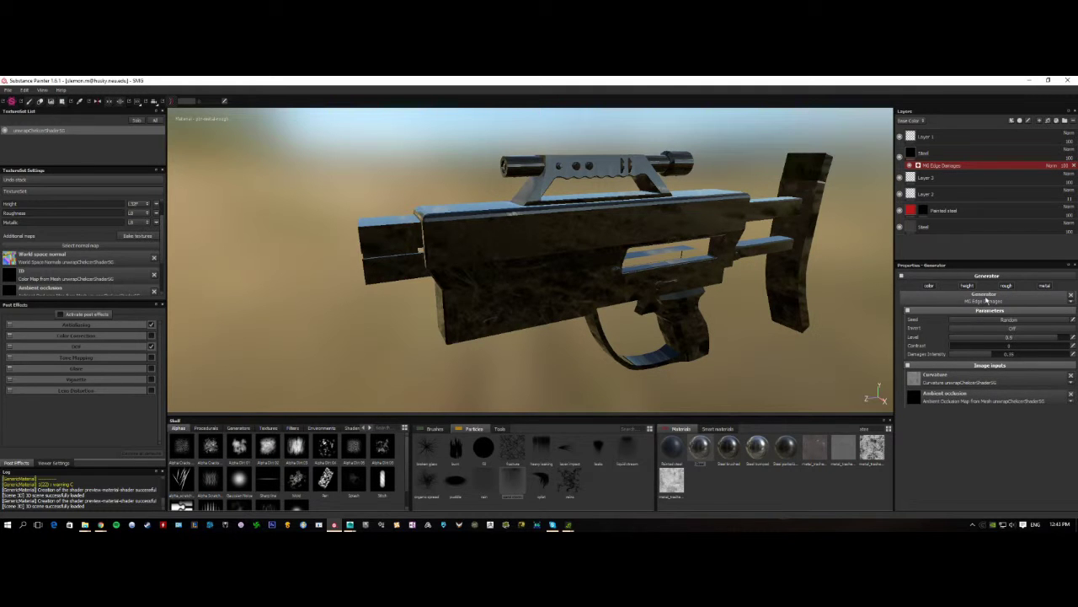
alt+drag(824, 283, 787, 219)
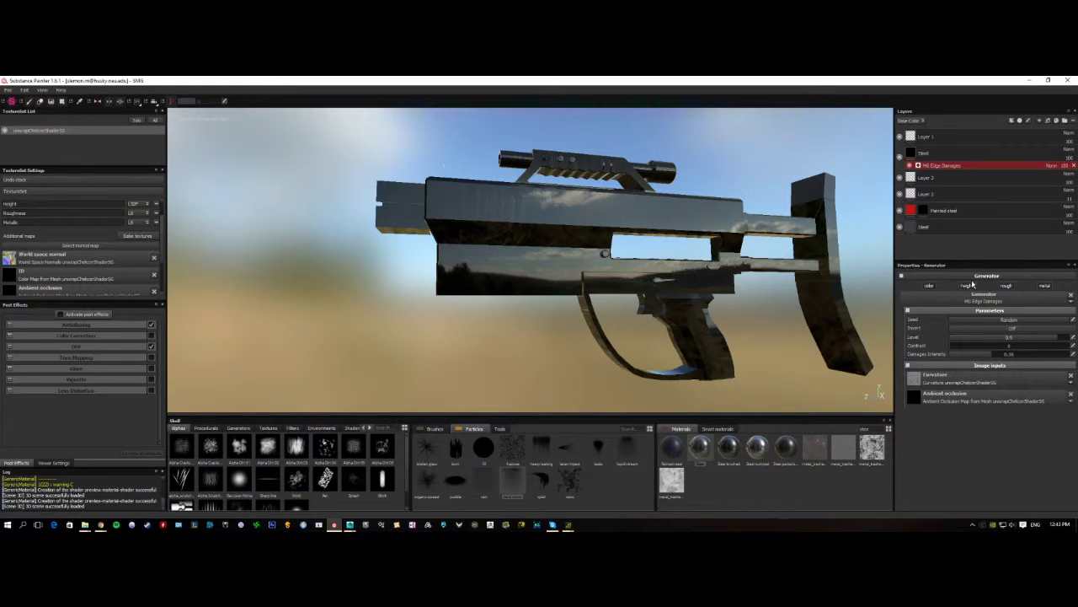
Try the MG Dripping Rust generator on the upper Steel fill layer and remove the generator effect
click(970, 304)
click(997, 312)
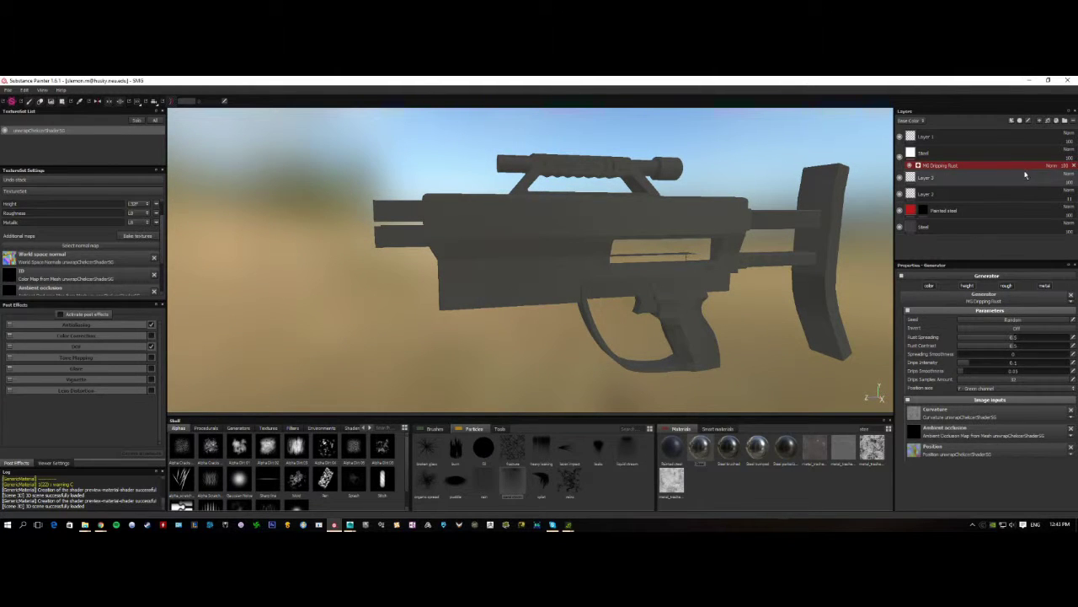
click(1073, 165)
click(990, 152)
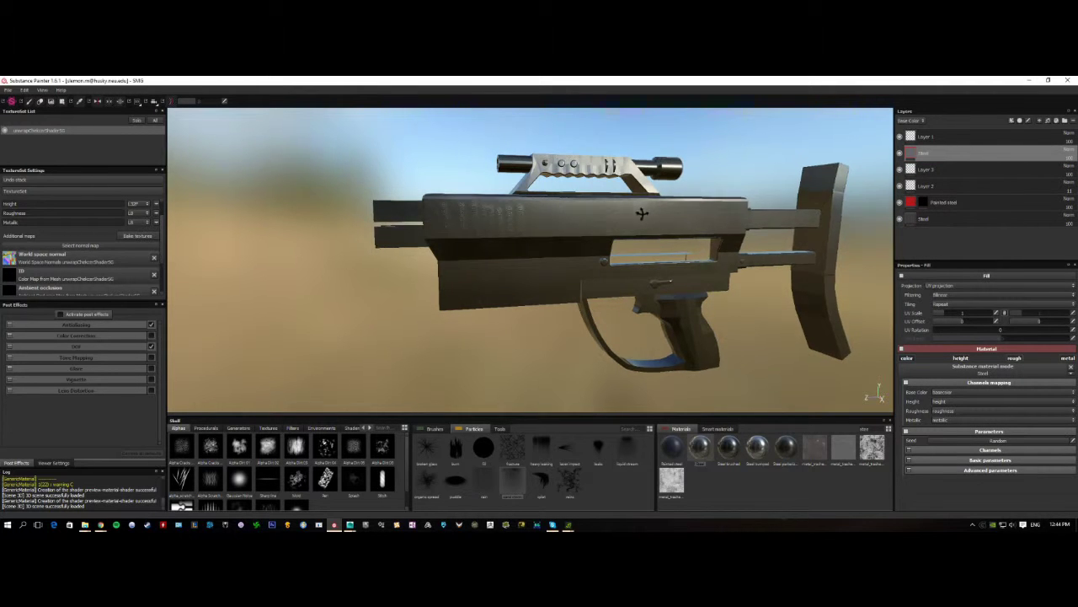
Rebake all additional maps for the gun mesh, including the normal map, at an output size of 2048x2048
alt+drag(621, 226, 826, 220)
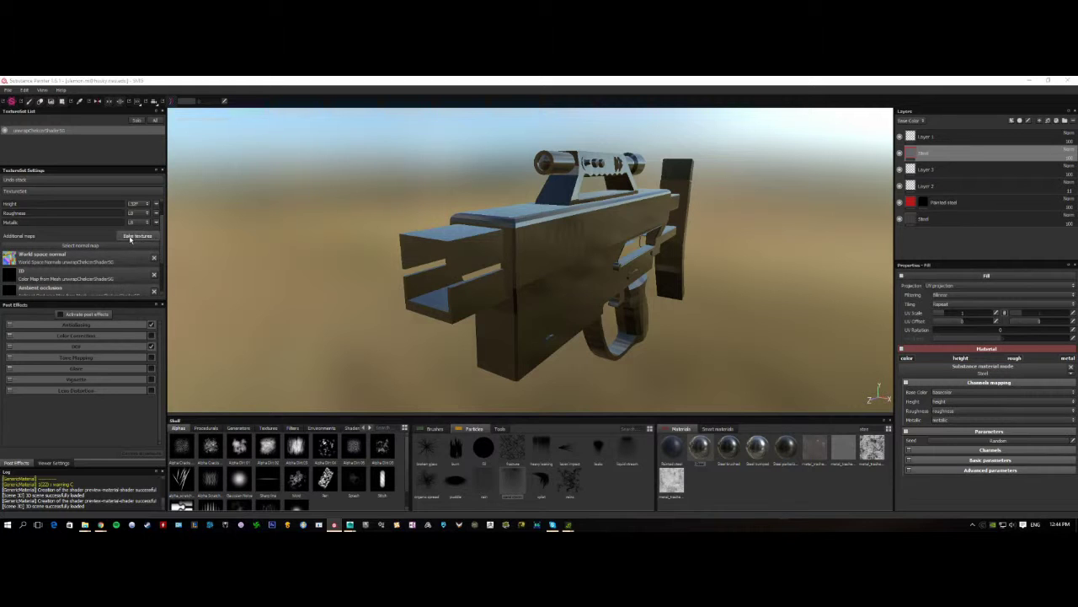
click(139, 236)
click(566, 182)
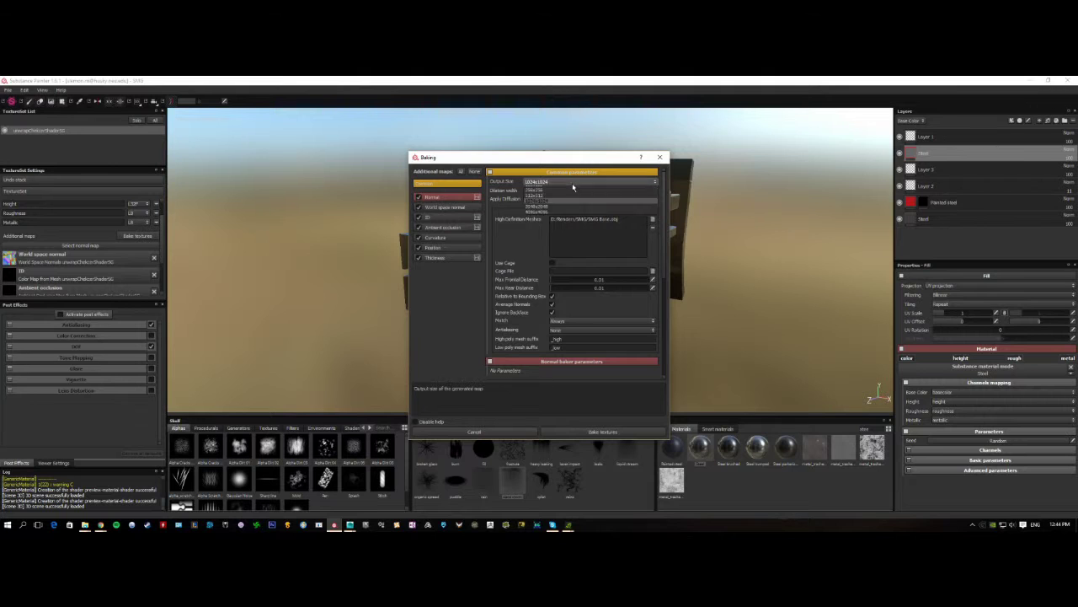
click(552, 222)
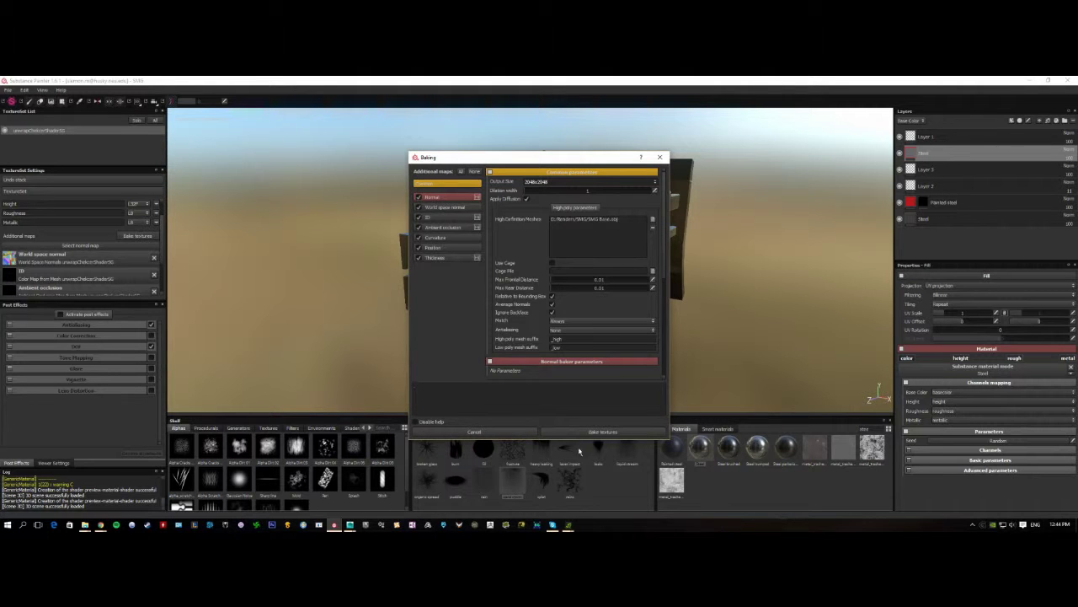
click(602, 431)
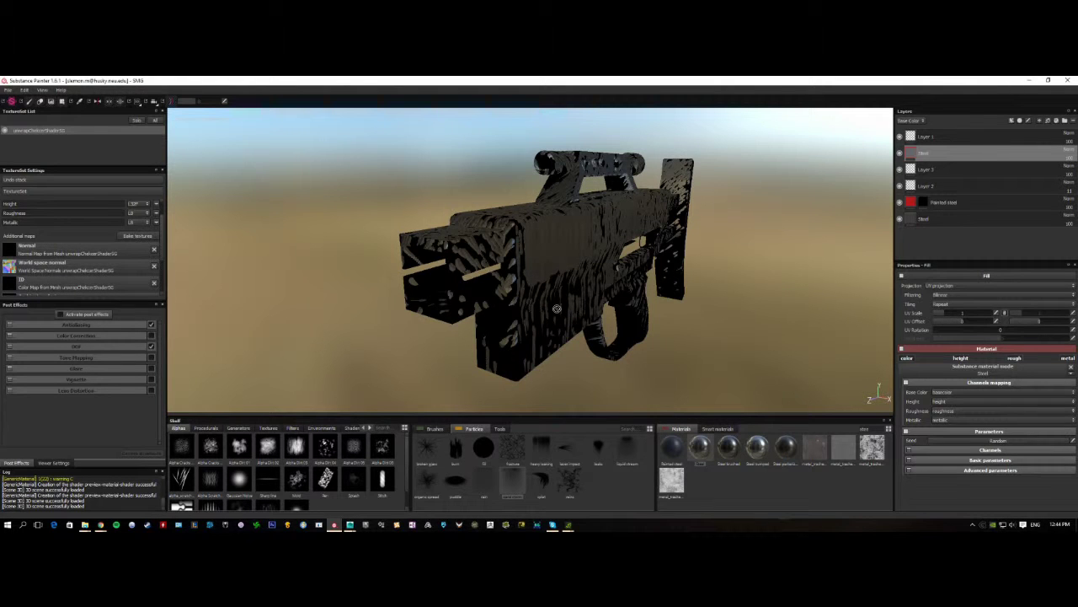
Hide Layer 3, and toggle the upper Steel layer and Layer 2 off and on to trace the black streaks
alt+drag(701, 292, 643, 248)
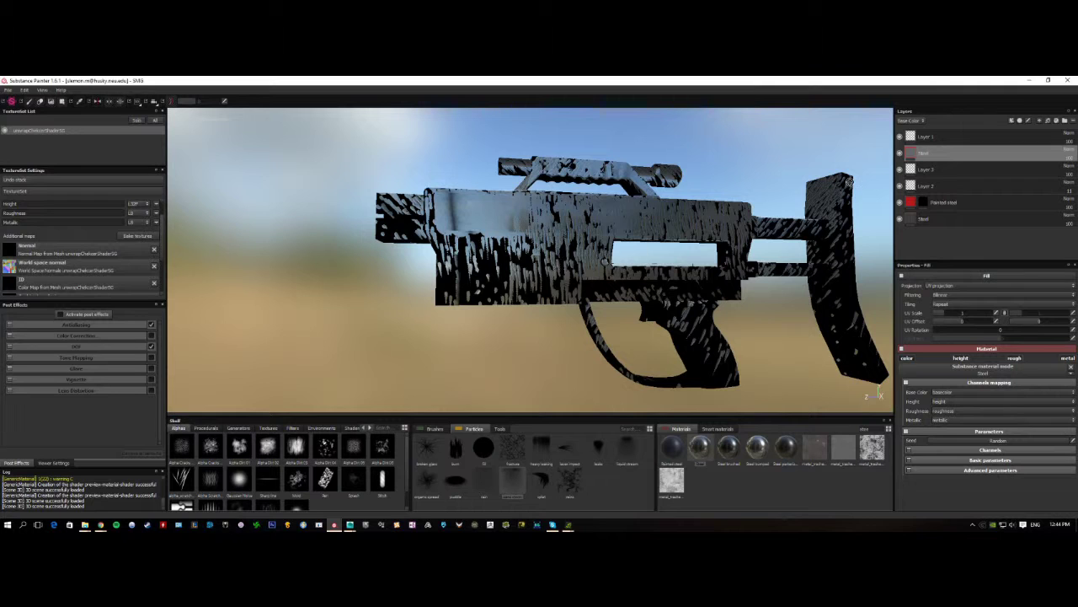
click(900, 154)
click(900, 169)
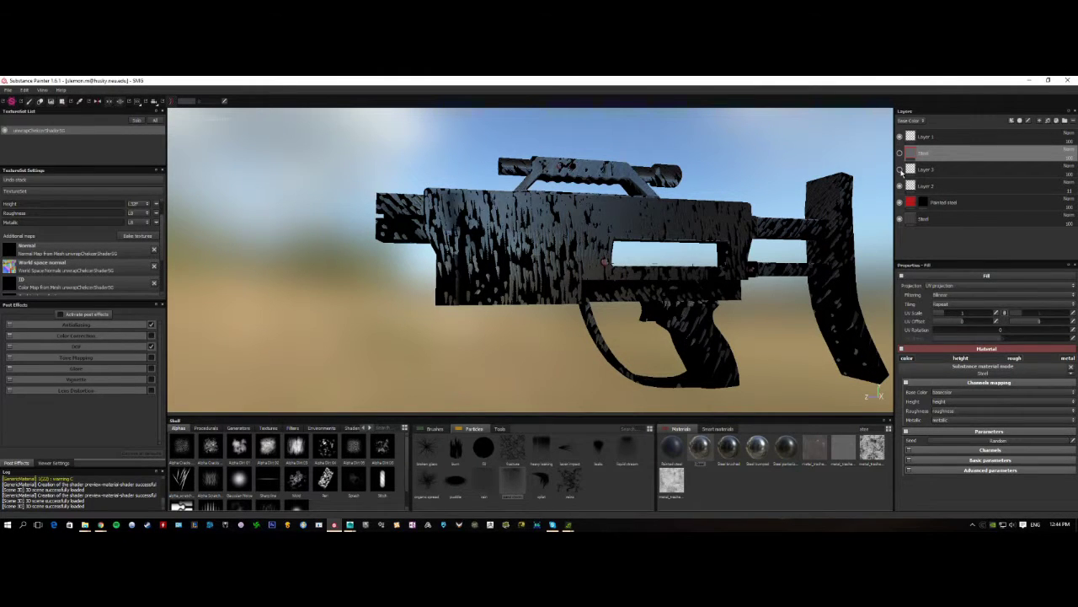
click(900, 185)
click(900, 185)
alt+drag(683, 229, 877, 213)
click(914, 169)
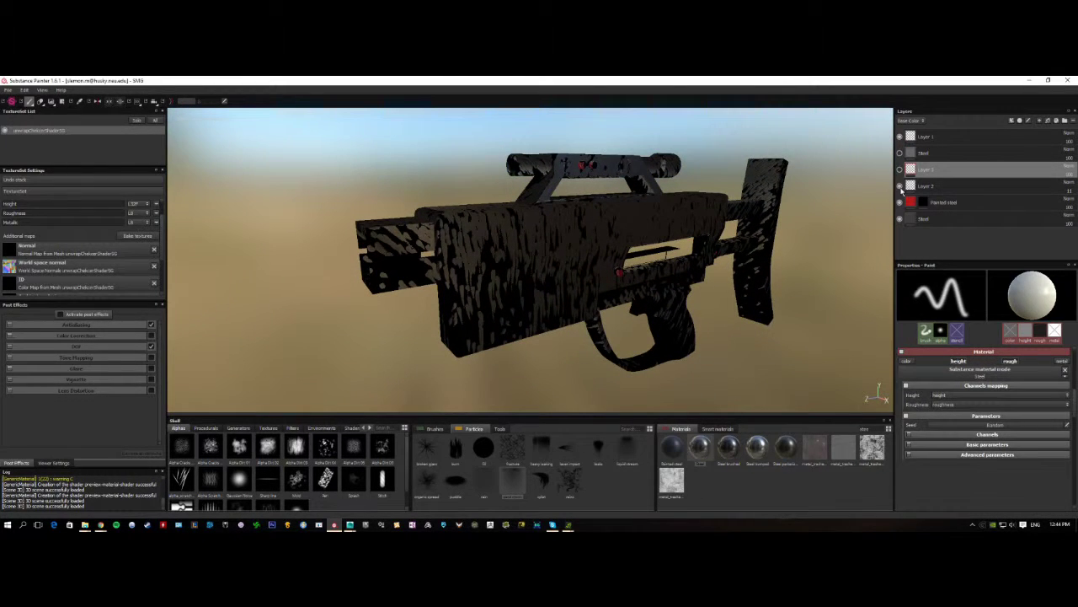
click(899, 186)
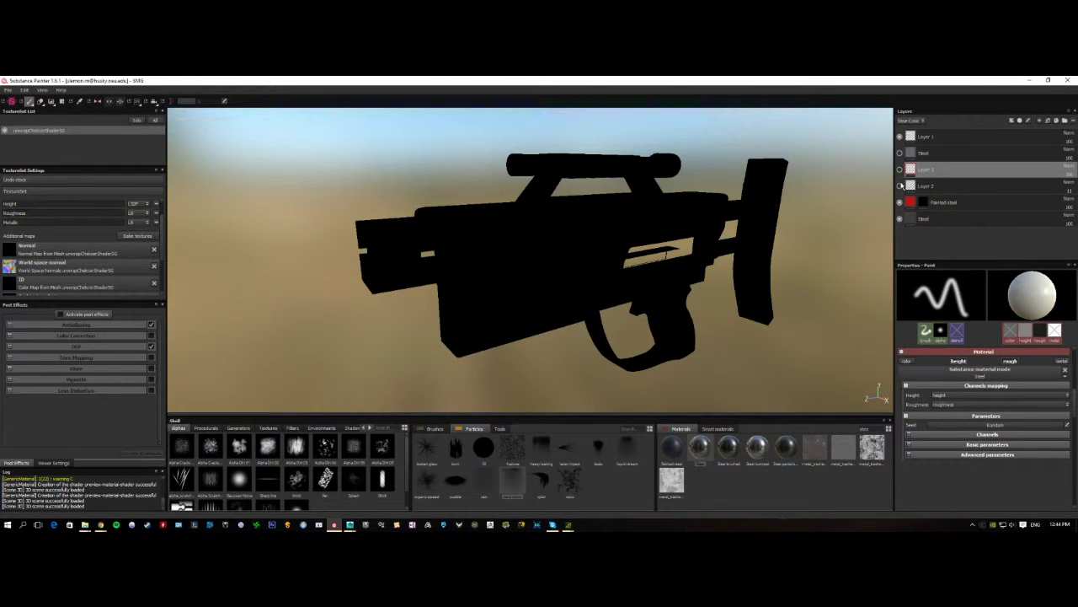
click(900, 185)
alt+drag(857, 200, 607, 223)
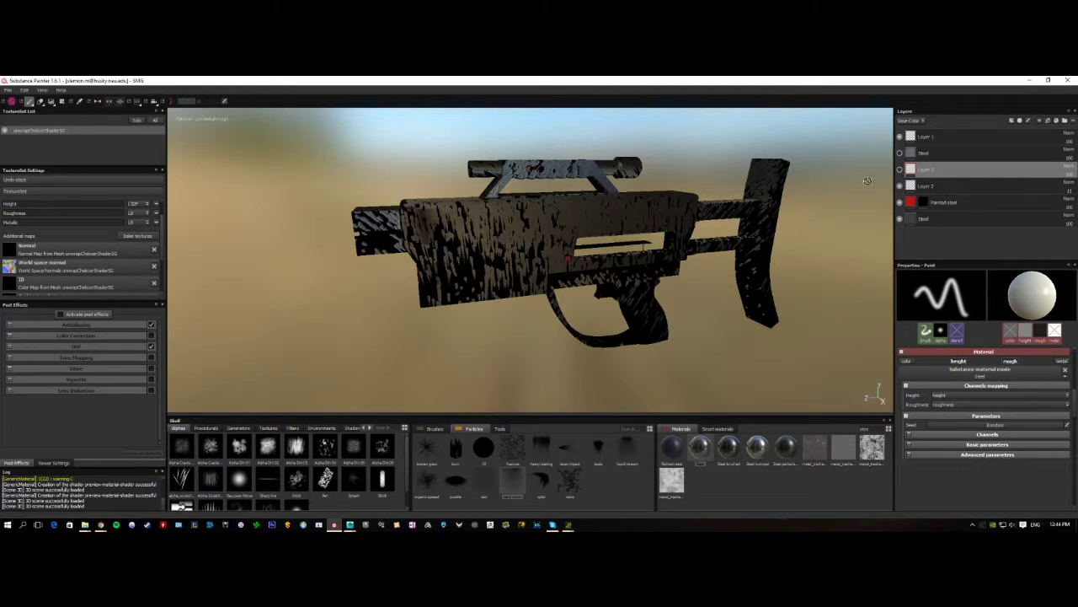
click(900, 154)
Add a new generator to the upper Steel fill layer and set it to MG Edge Damages
right_click(943, 154)
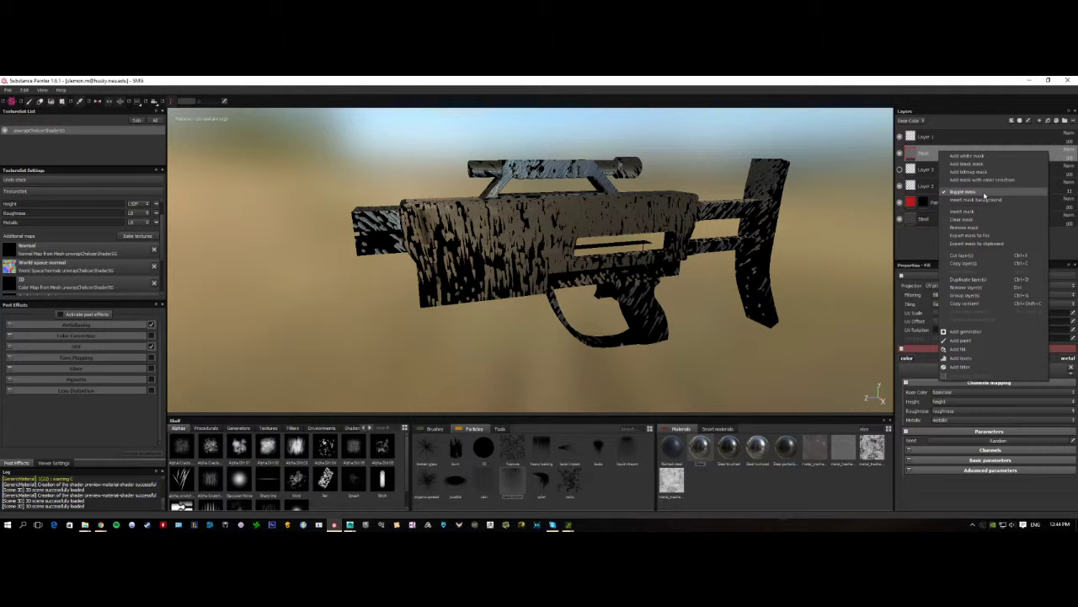
click(965, 331)
click(994, 295)
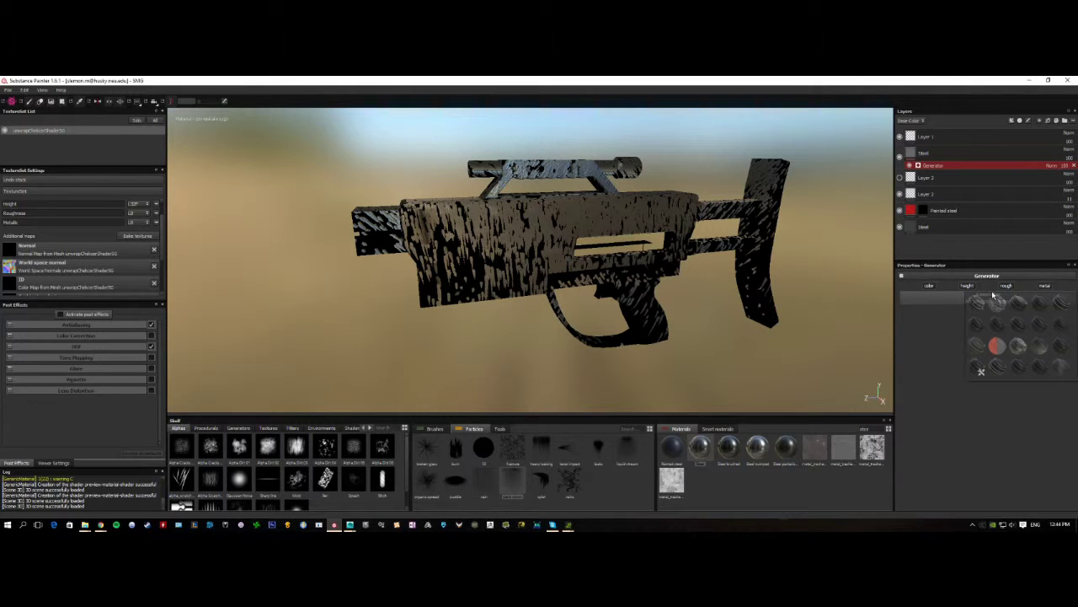
click(997, 345)
alt+drag(640, 278, 693, 245)
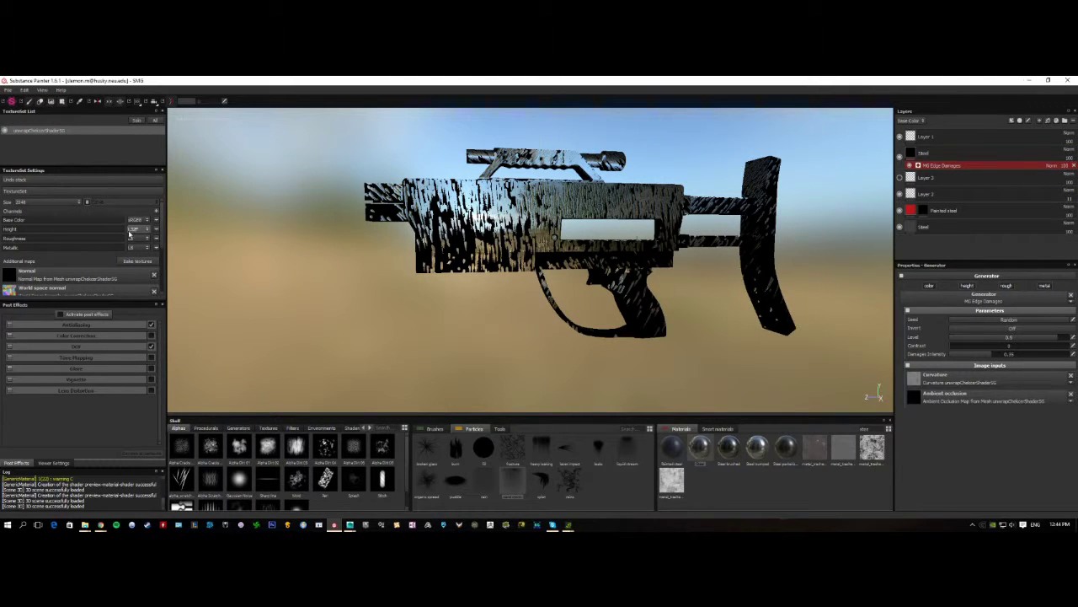
Remove the baked normal map from the texture set's additional maps
click(155, 277)
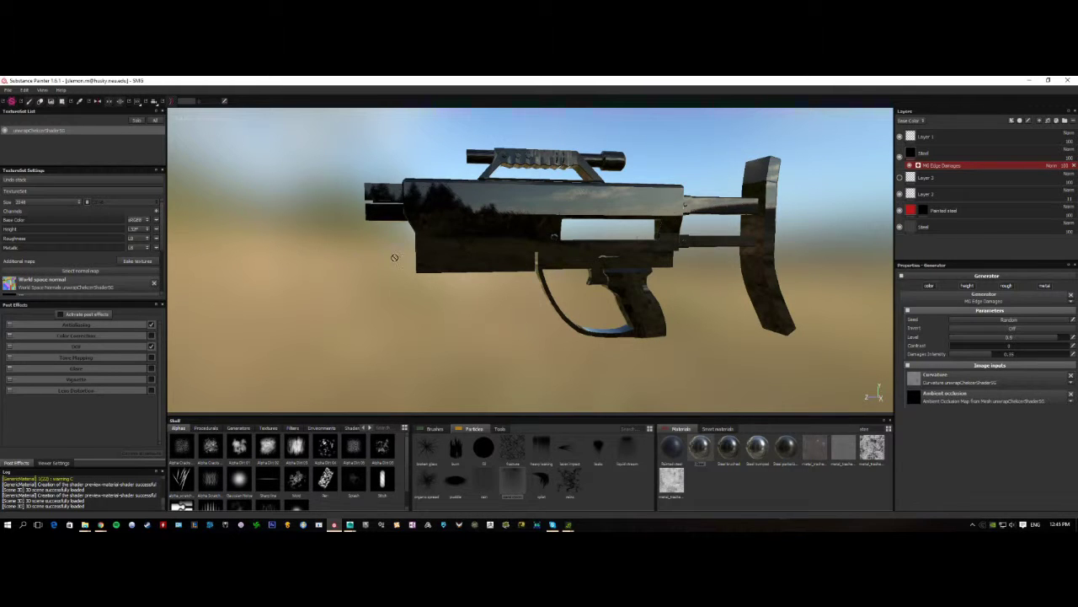
mouse_move(438, 287)
alt+mouse_down()
mouse_move(408, 296)
mouse_move(418, 285)
alt+mouse_up()
Remove the MG Edge Damages generator from the upper Steel fill layer and give the layer a black mask
click(992, 153)
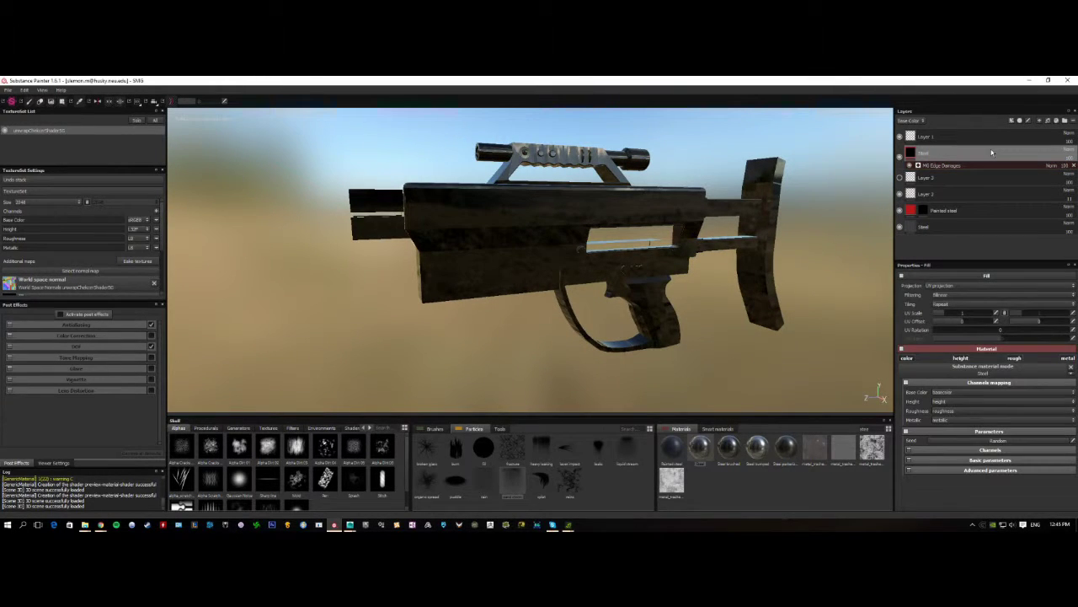
click(944, 165)
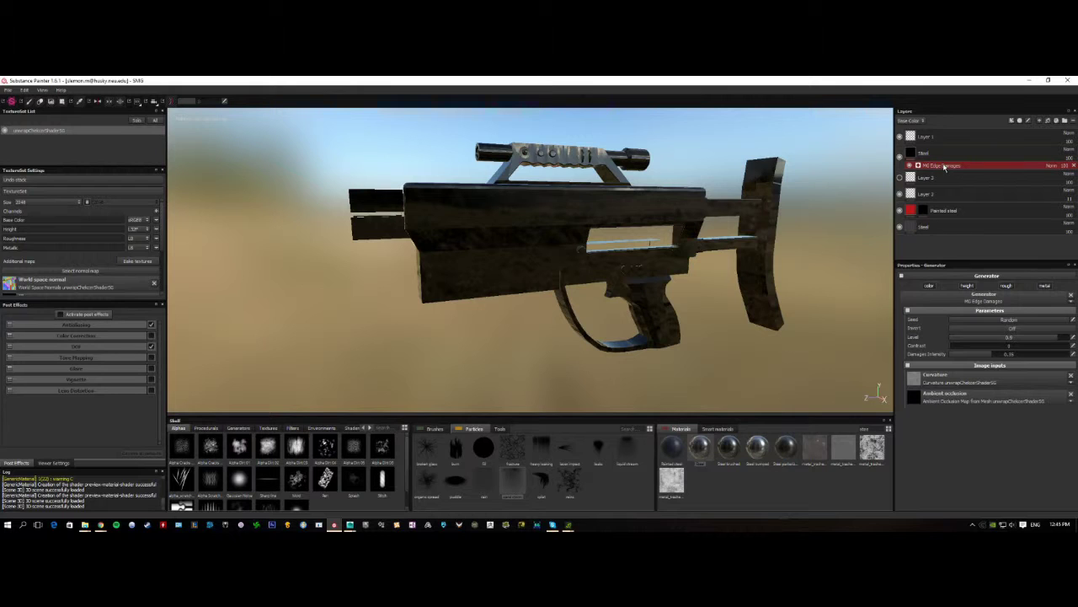
right_click(937, 165)
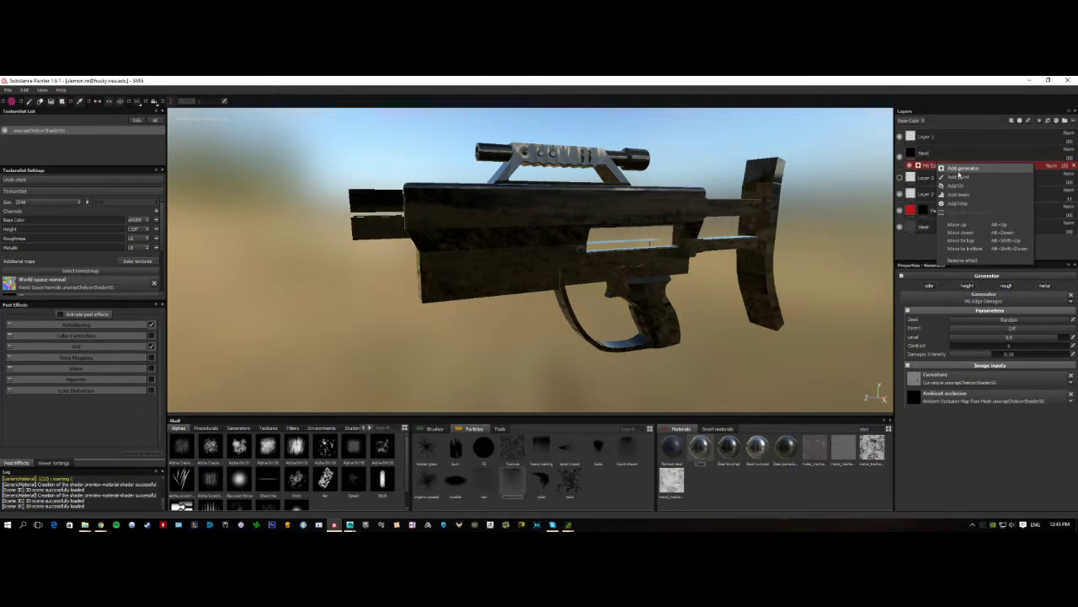
click(961, 261)
alt+drag(583, 252, 585, 287)
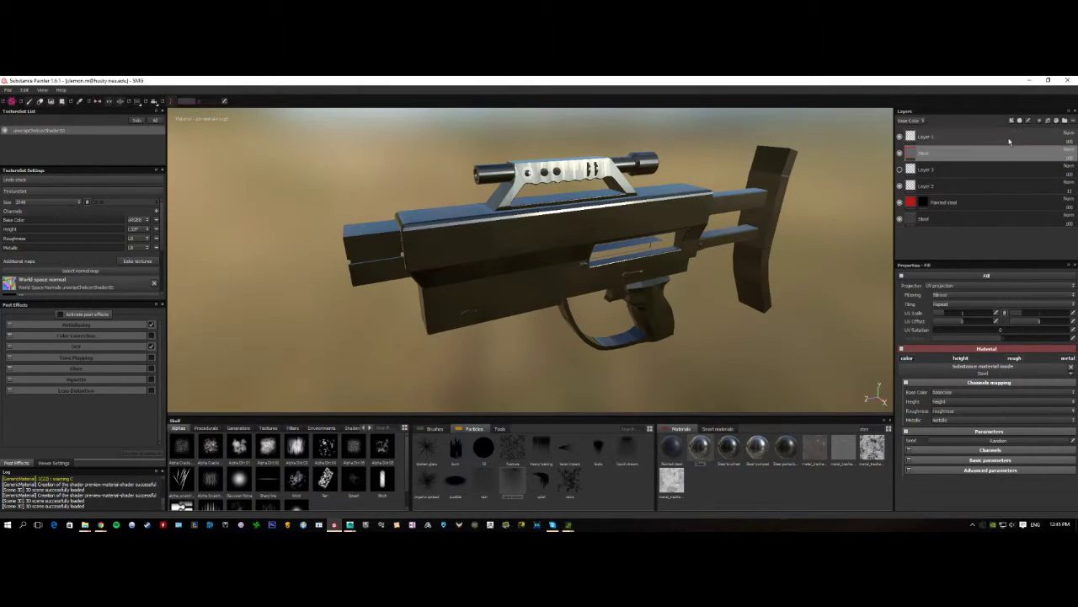
right_click(939, 156)
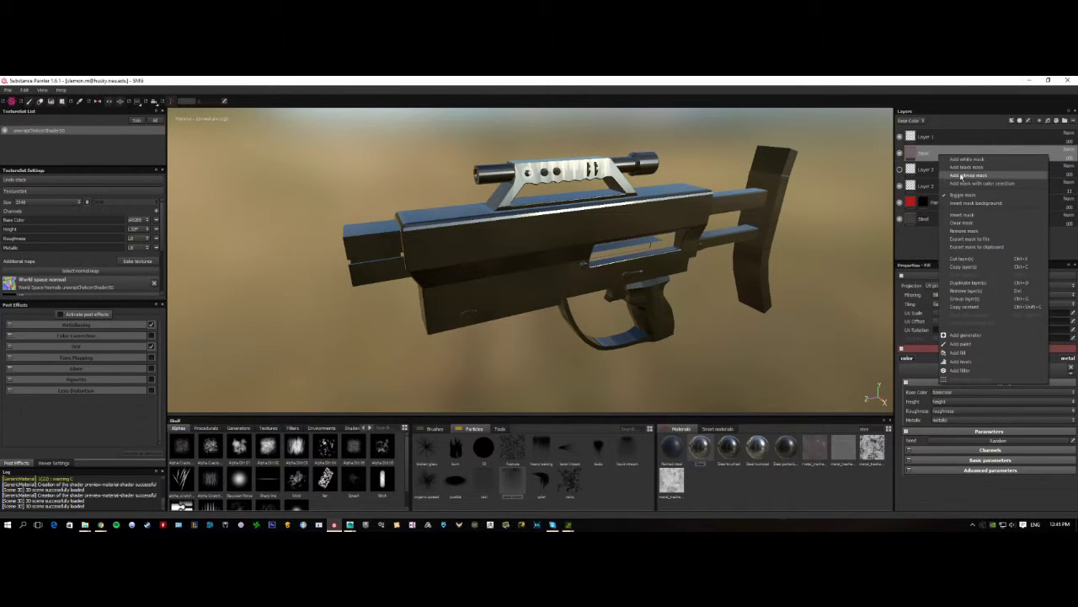
click(962, 168)
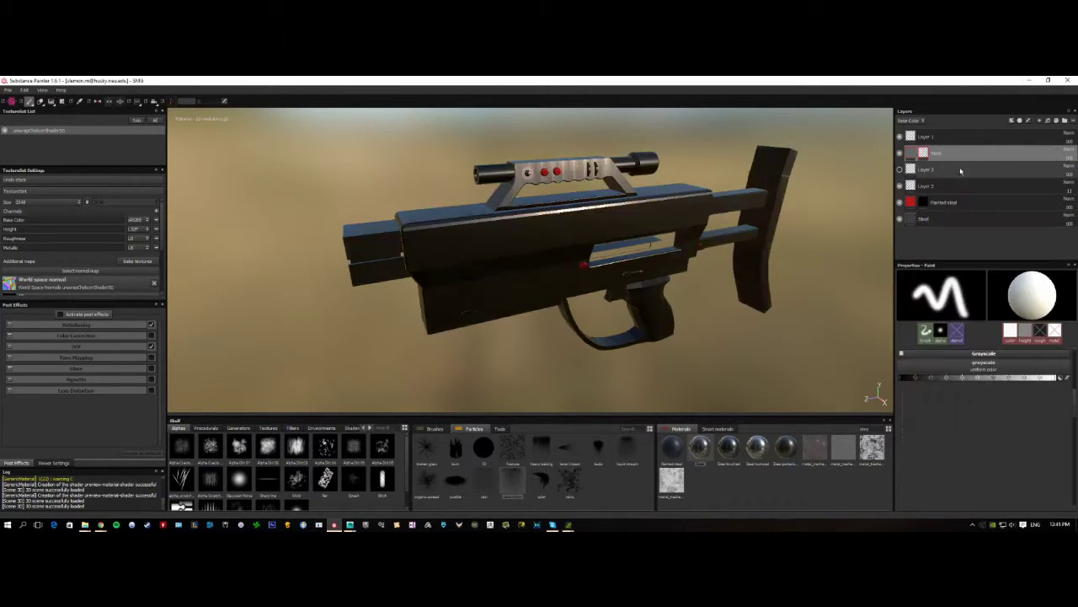
Paint scratchy bare-metal wear along the gun body's upper edge in the upper Steel layer's black mask with a smaller Dirt brush
mouse_move(482, 320)
alt+mouse_down()
mouse_move(470, 367)
mouse_move(473, 268)
alt+mouse_up()
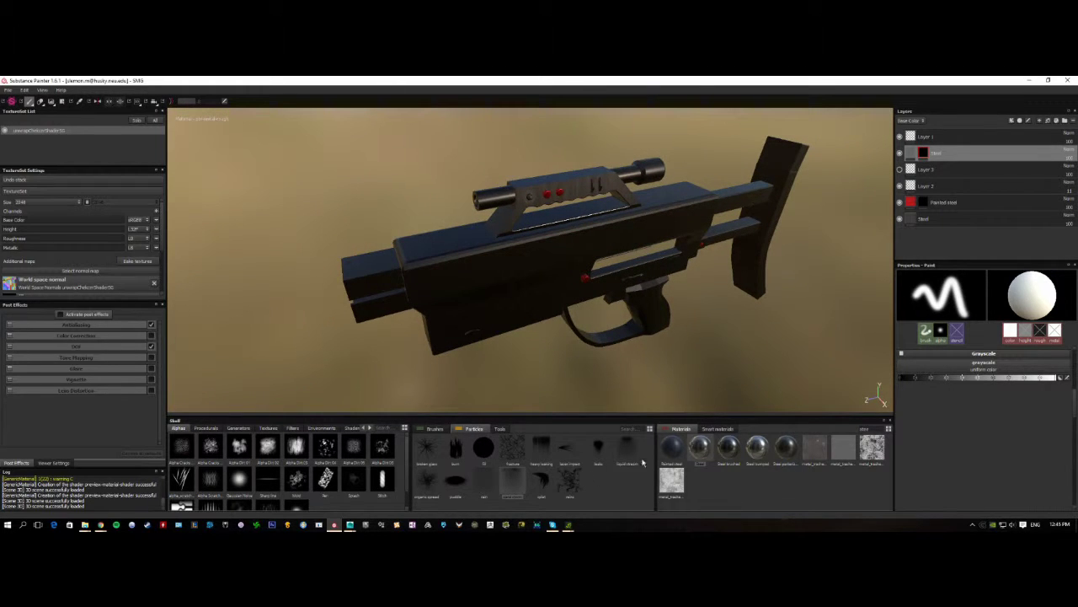
click(427, 428)
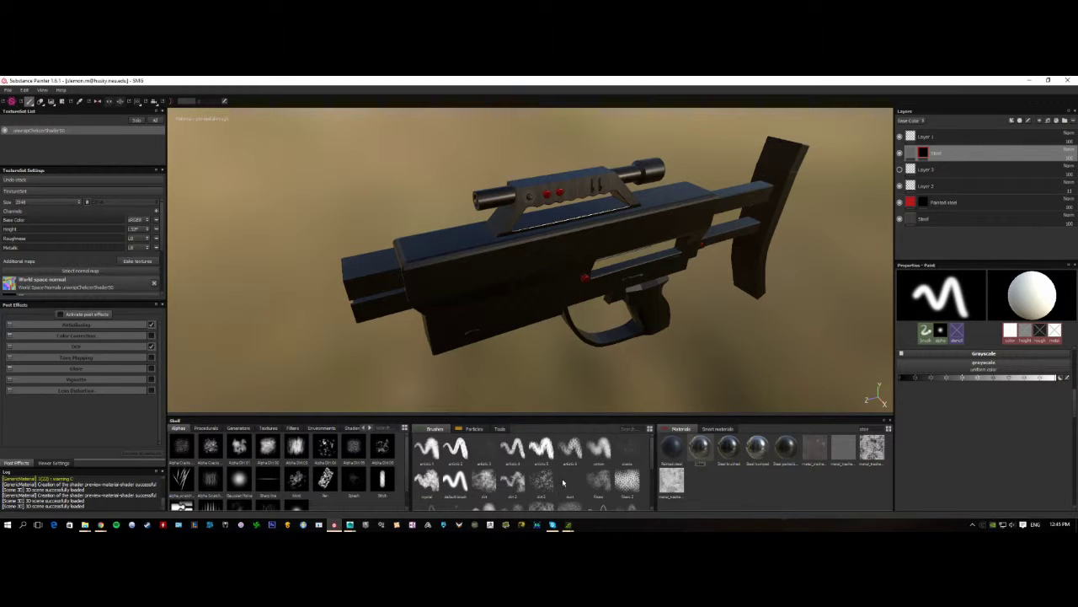
click(626, 452)
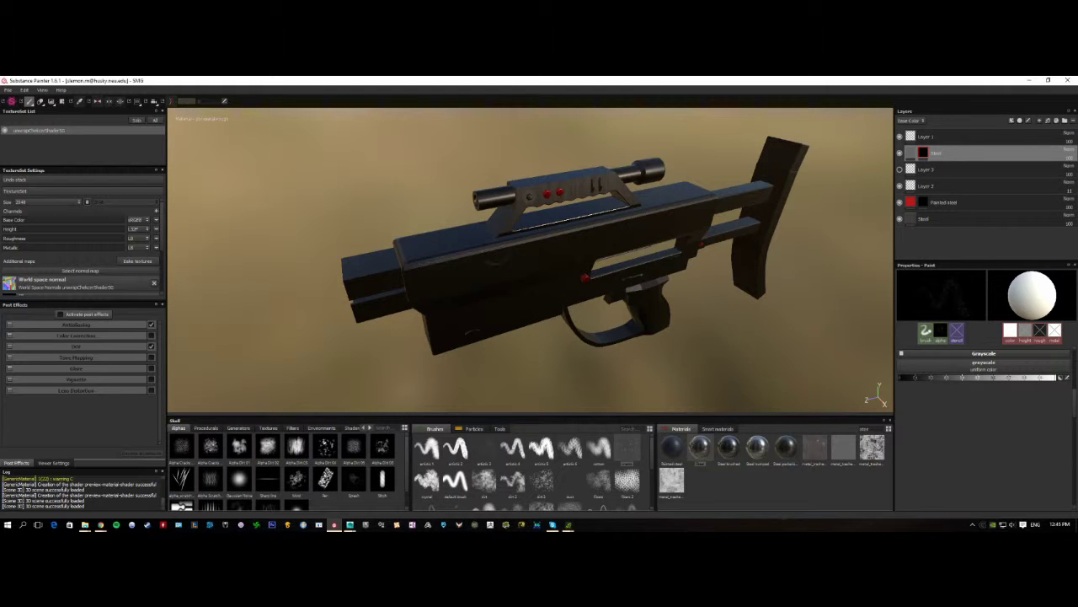
alt+drag(278, 210, 376, 202)
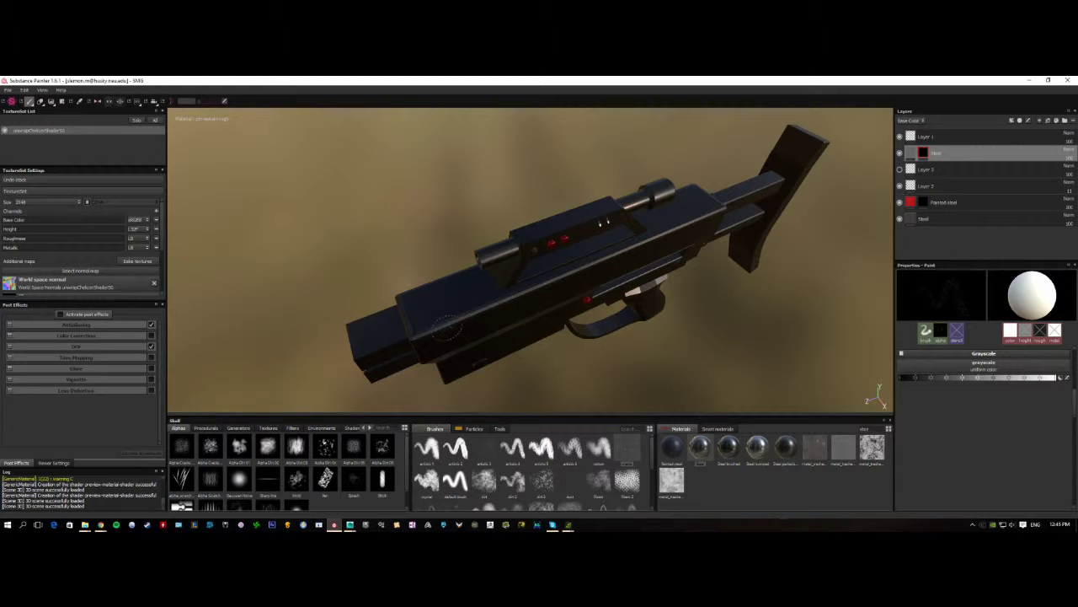
click(484, 479)
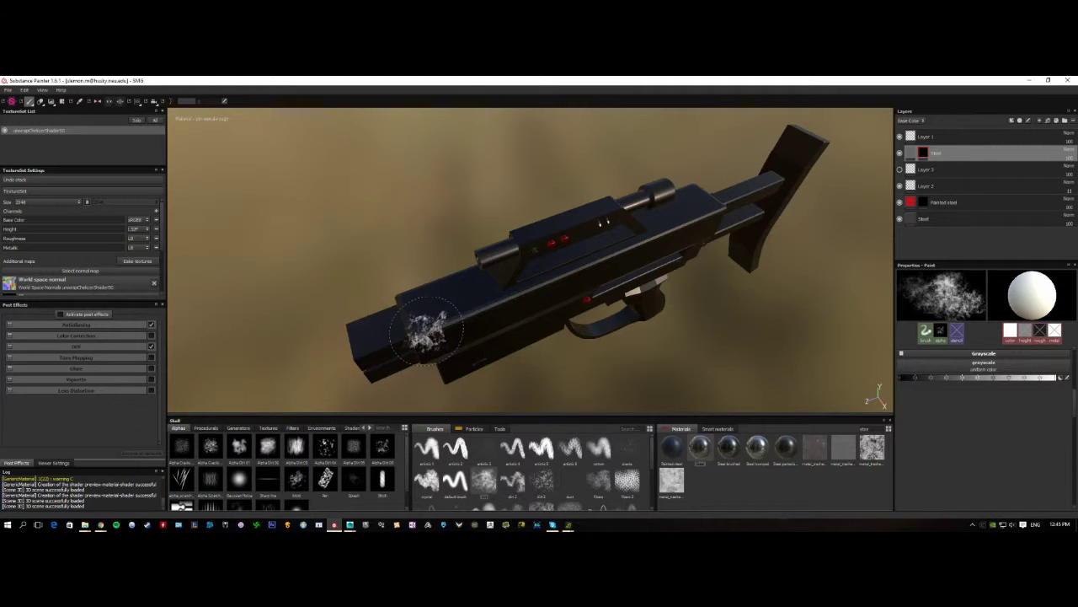
key(bracketleft)
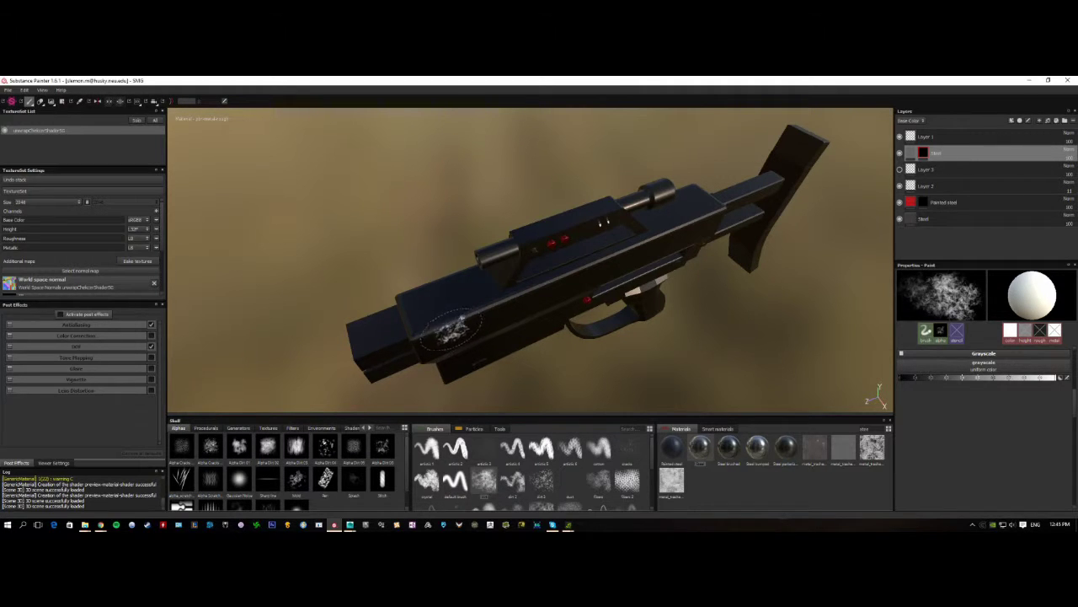
key(bracketleft)
mouse_move(430, 328)
mouse_down()
mouse_move(697, 216)
mouse_move(687, 223)
mouse_move(736, 326)
mouse_move(734, 345)
mouse_move(818, 292)
mouse_move(782, 301)
mouse_move(749, 272)
mouse_move(722, 279)
mouse_up()
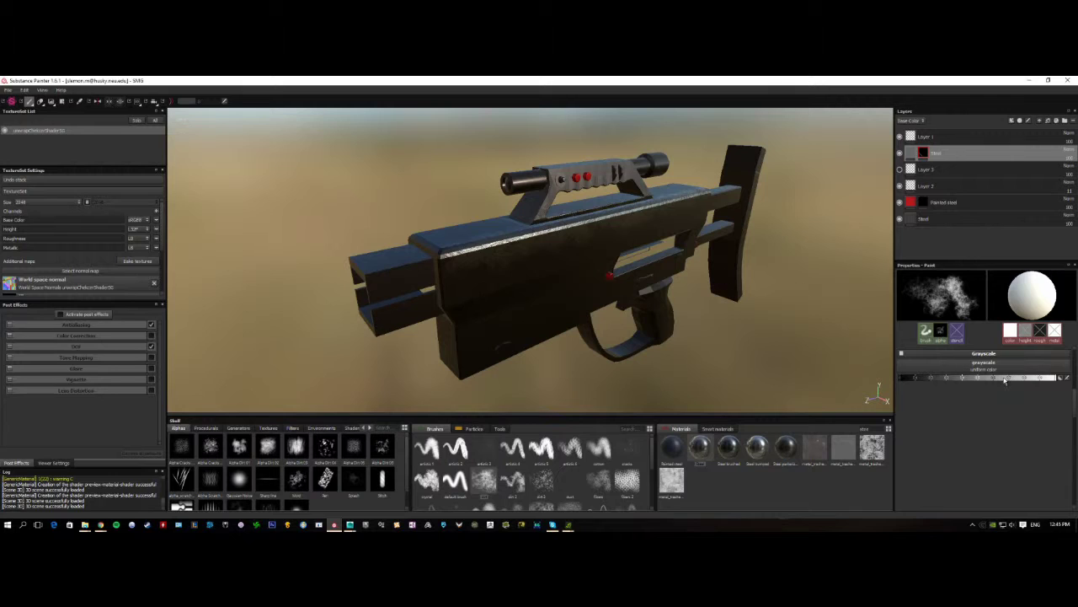
Toggle the upper Steel layer off and on to compare the gun body with and without the painted edge wear
click(900, 153)
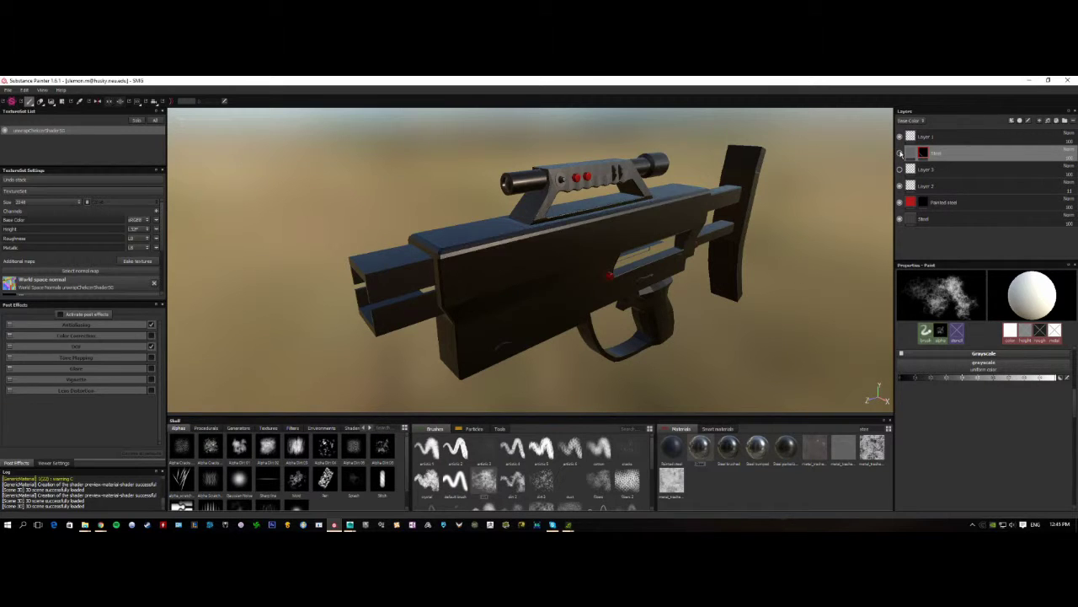
click(900, 152)
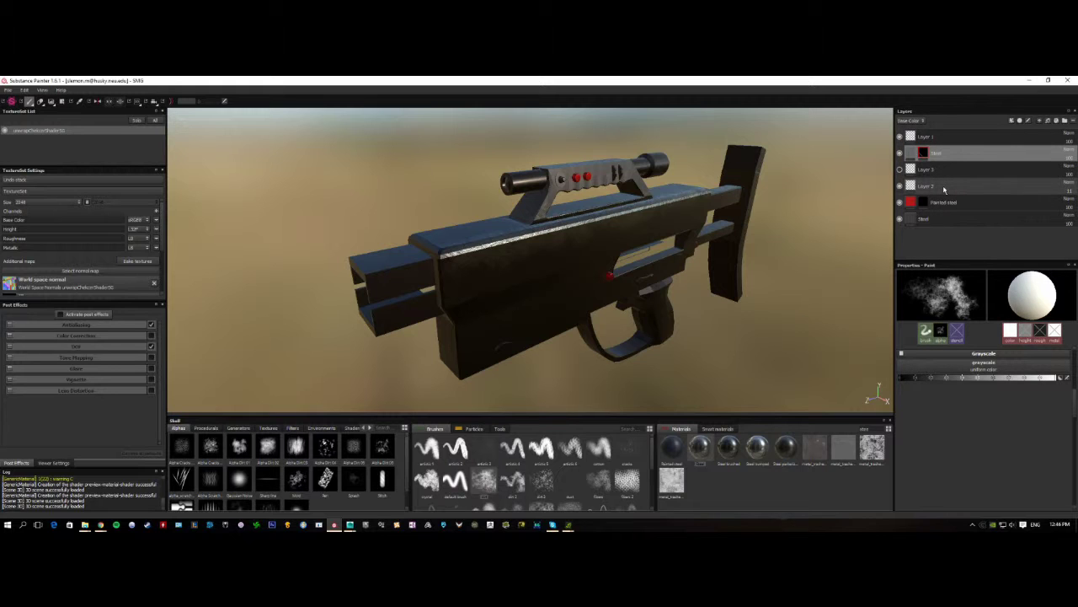
alt+drag(694, 222, 573, 249)
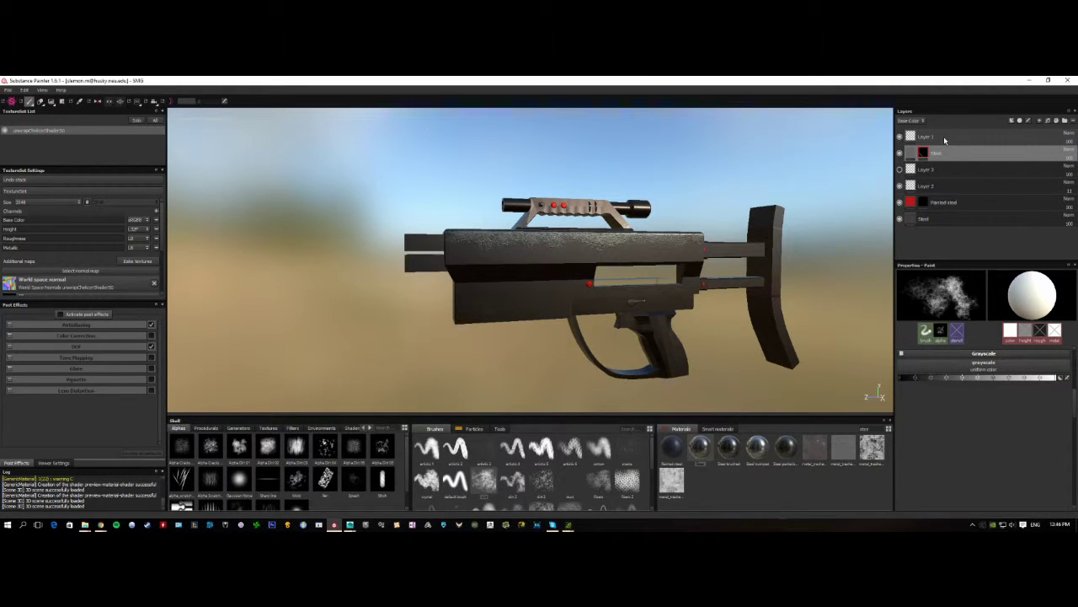
Paint a row of short, straight vertical grooves on Layer 1 along the side of the gun's lower front body
click(945, 137)
alt+drag(499, 282, 491, 278)
alt+right_drag(470, 280, 523, 253)
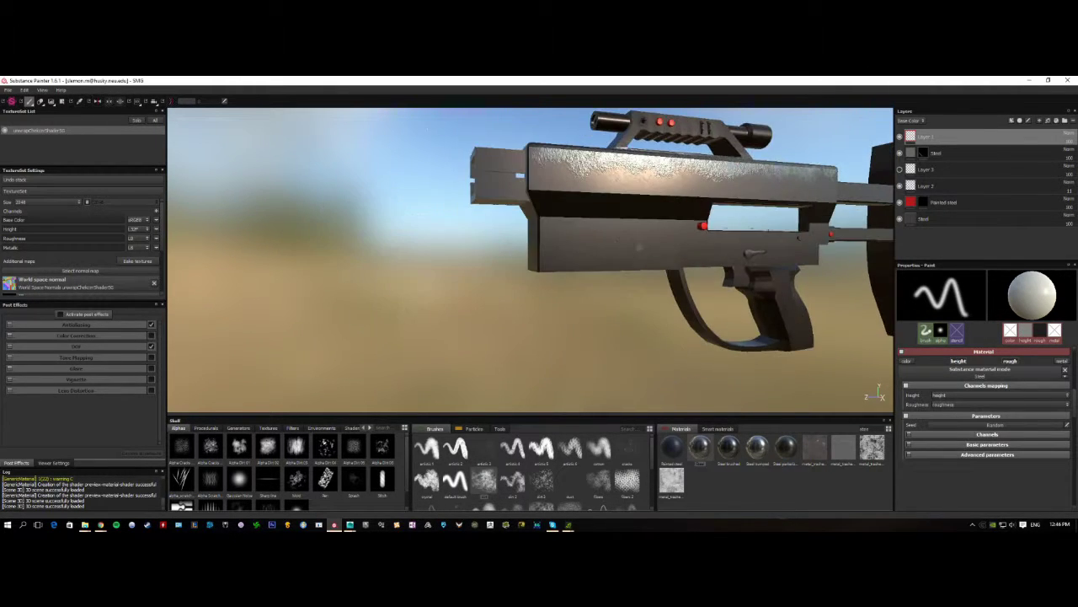
alt+drag(639, 247, 561, 236)
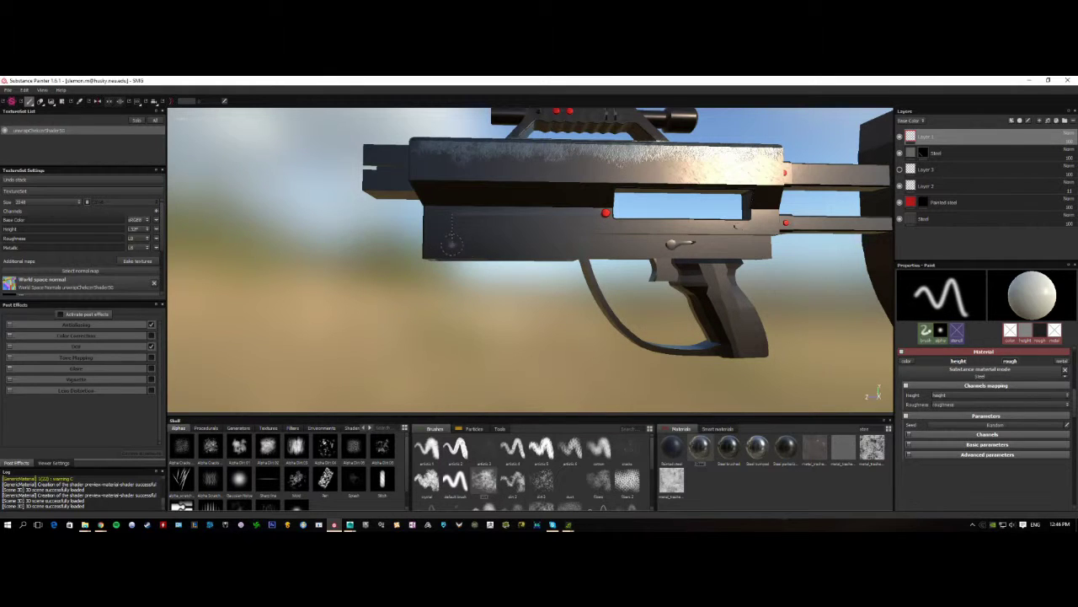
drag(452, 226, 520, 215)
key(ctrl+z)
key(shift)
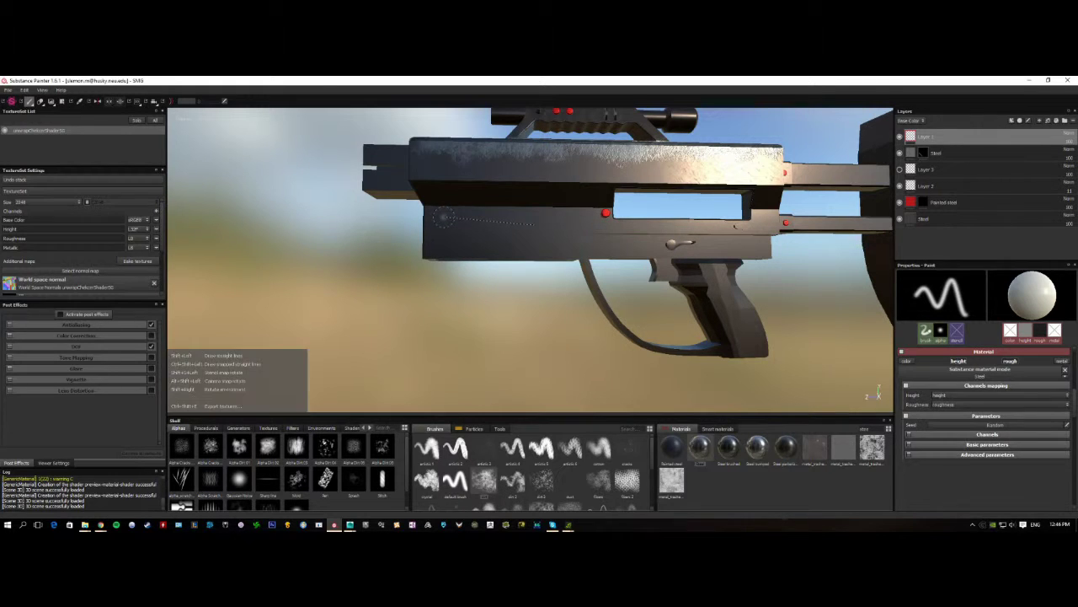
key(shift)
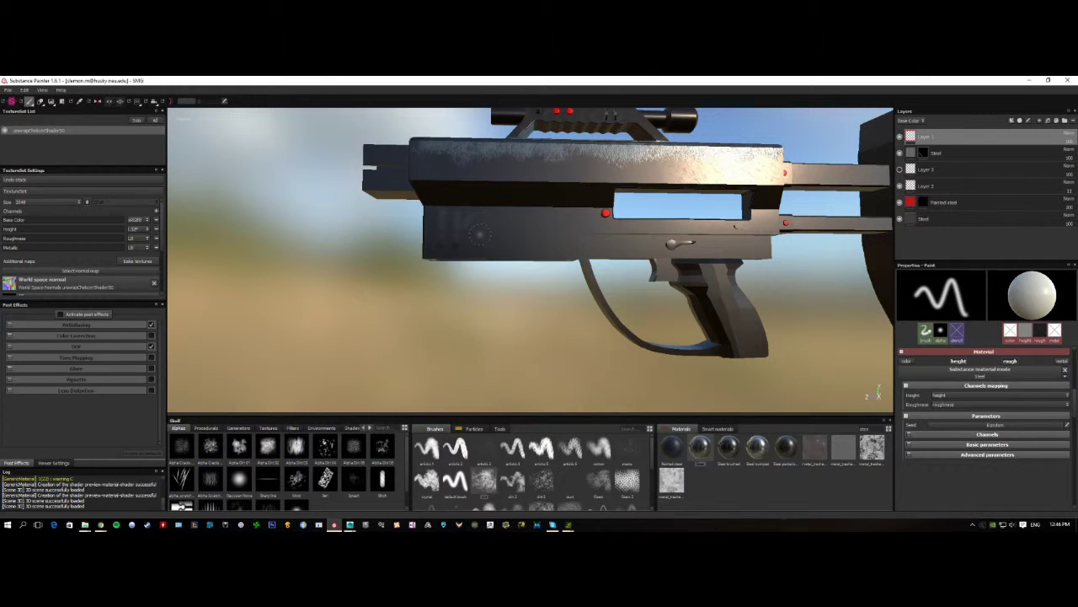
key(shift)
key(shift)
key(shift)
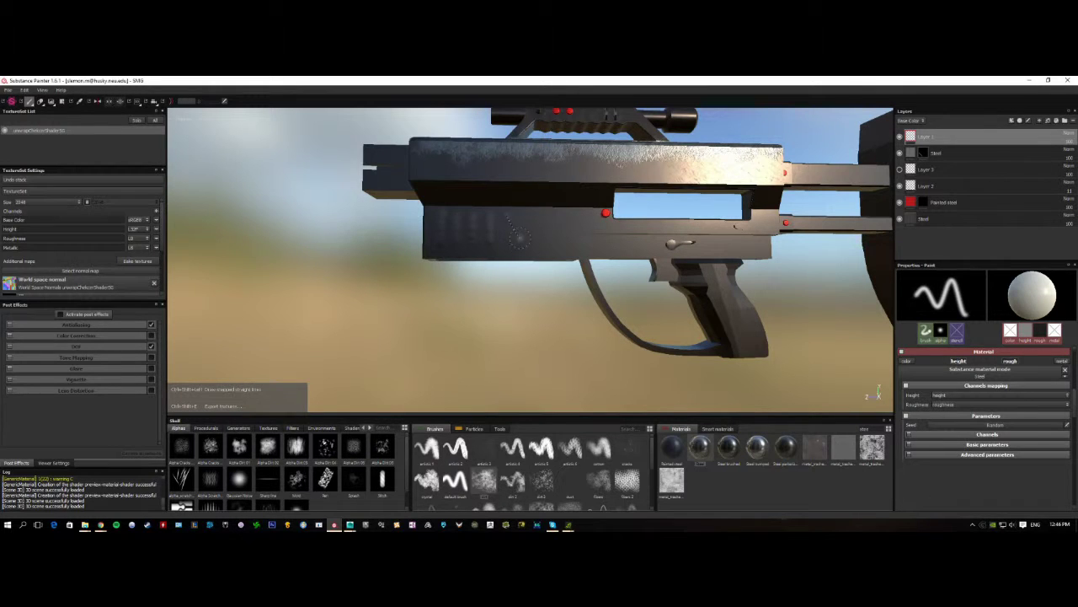
drag(519, 237, 525, 223)
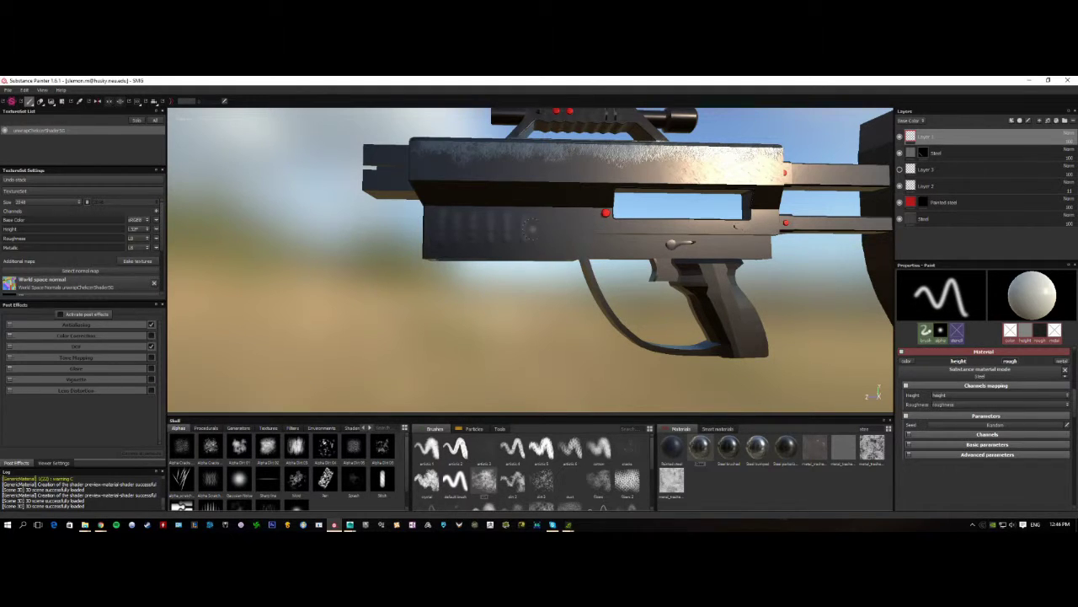
alt+drag(484, 265, 505, 310)
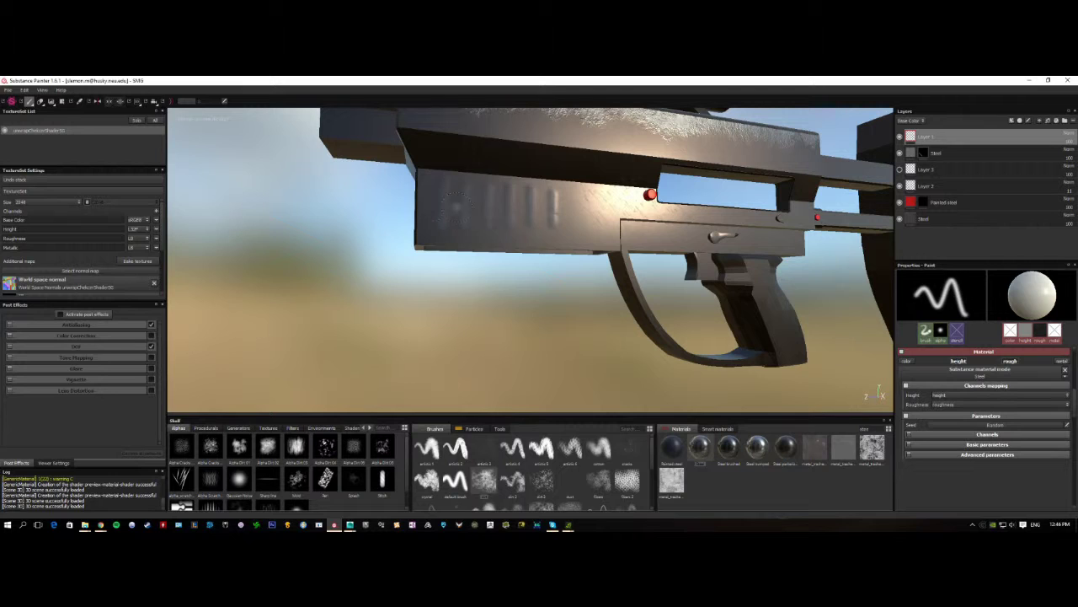
Review the brush's Steel material parameters and set its Height Range to 0
click(965, 455)
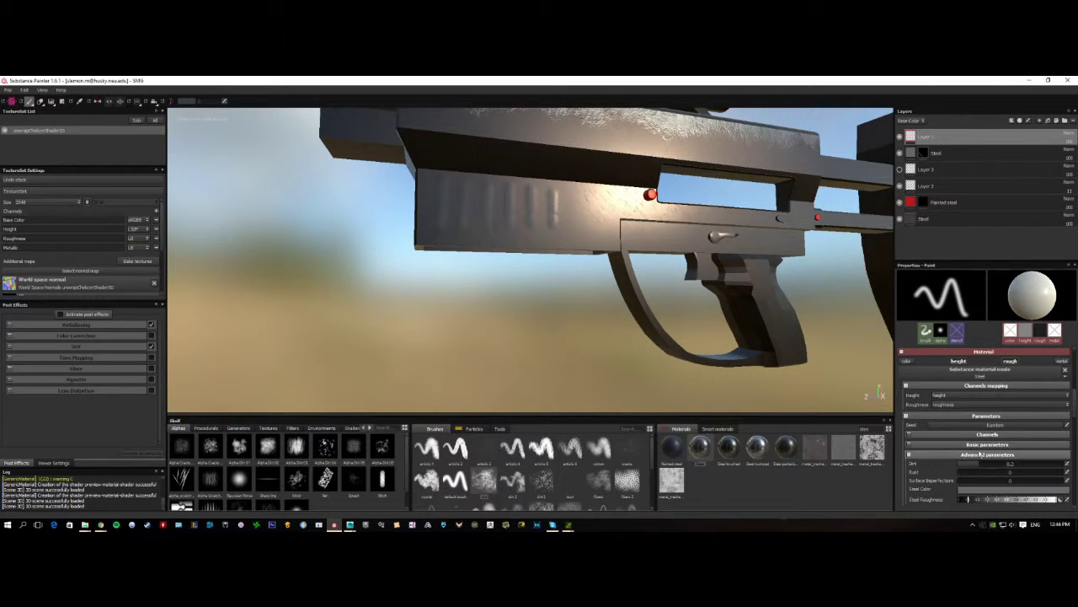
click(987, 446)
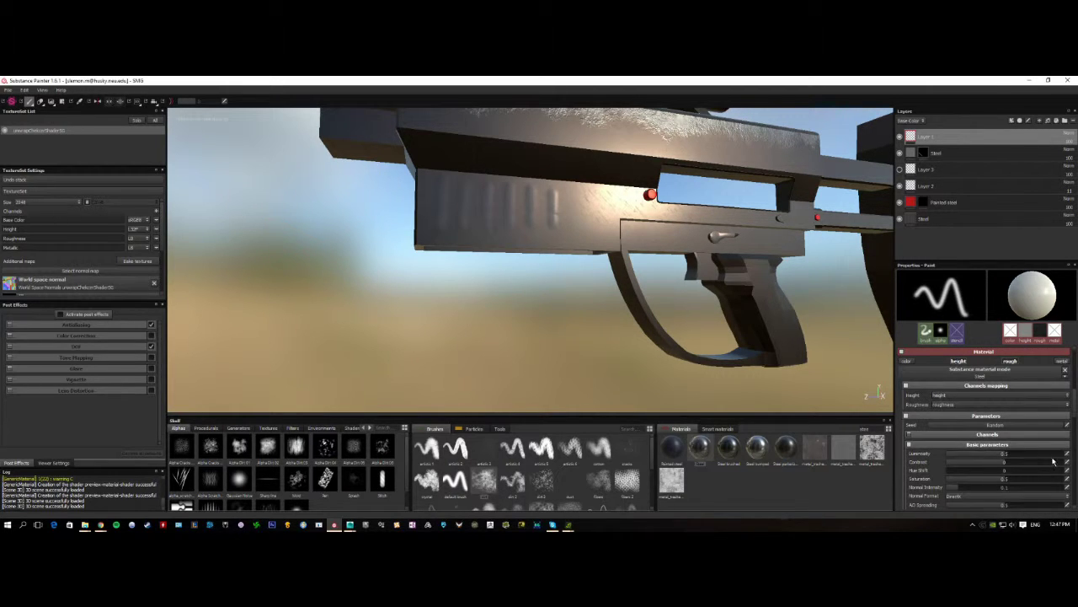
mouse_move(1074, 407)
mouse_down()
mouse_move(1074, 432)
mouse_move(1075, 421)
mouse_up()
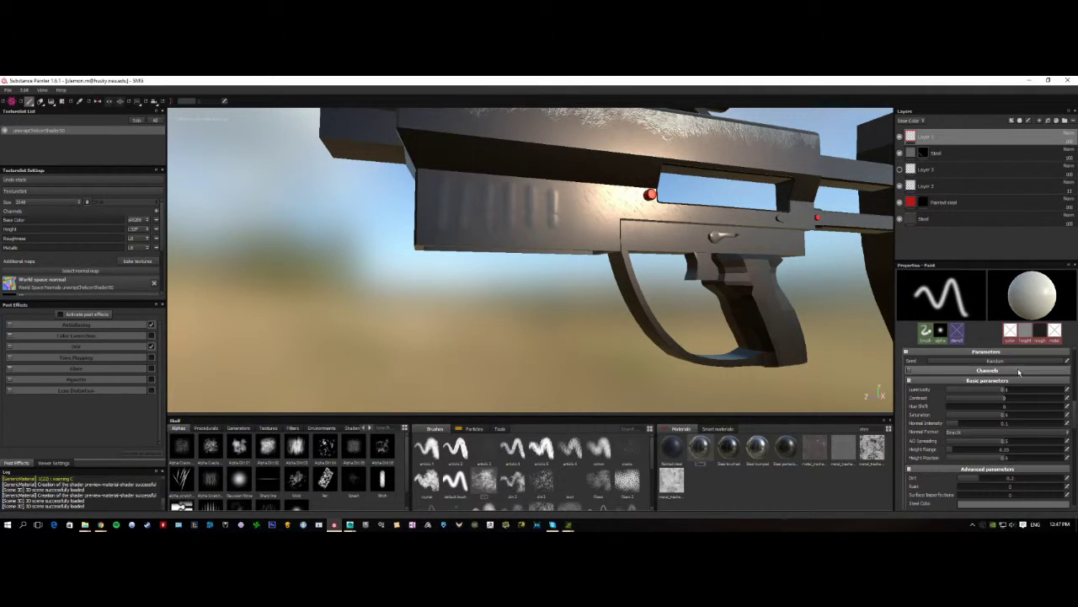
click(1018, 371)
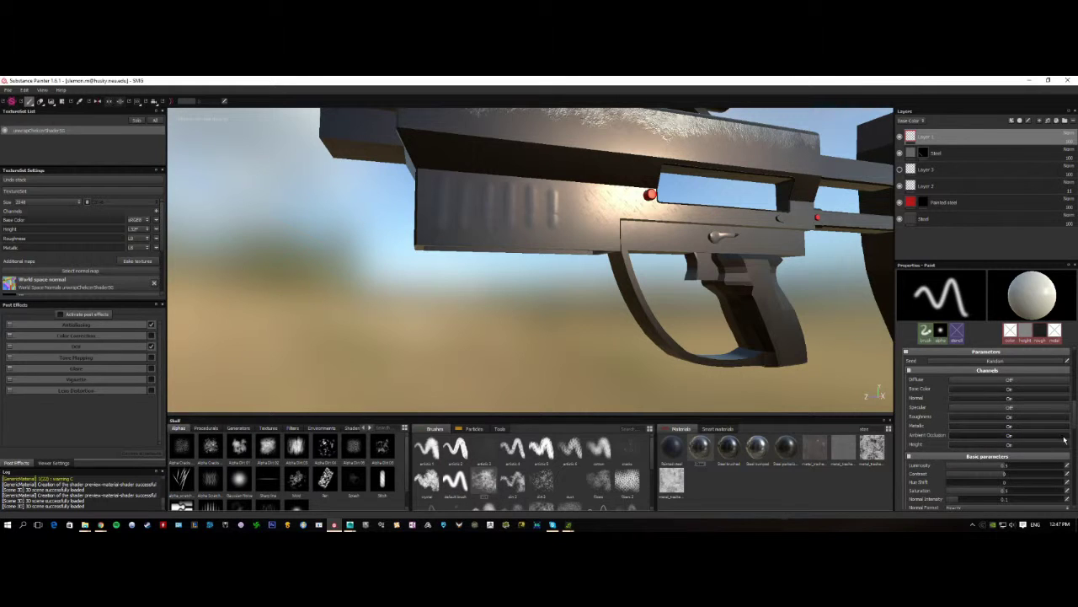
click(1021, 371)
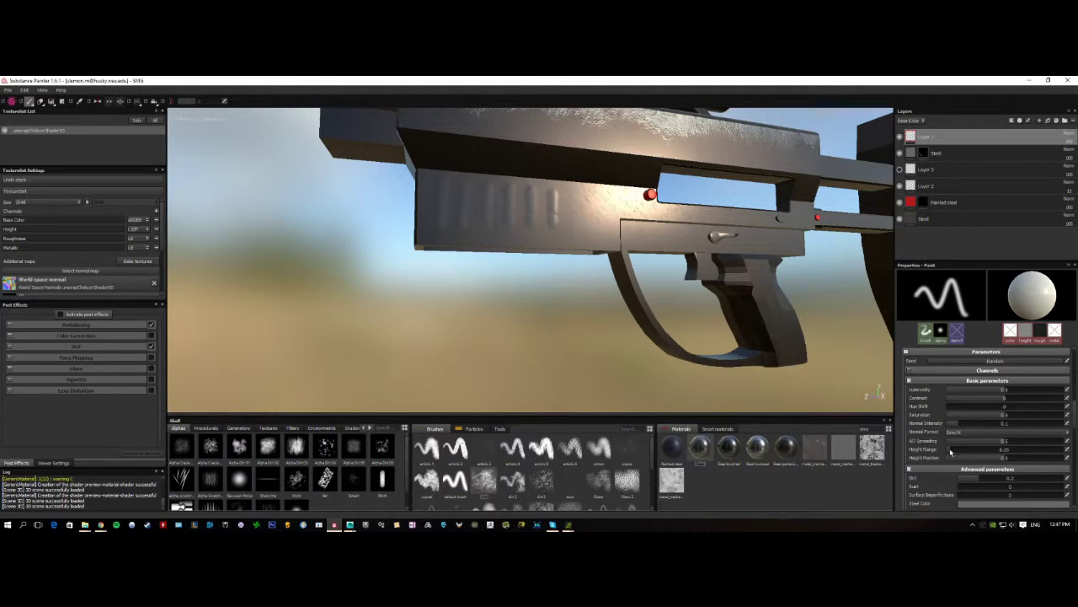
drag(950, 451, 937, 451)
Try snapped straight-line strokes across the row of grooves on the gun's lower front body
key(ctrl)
key(ctrl)
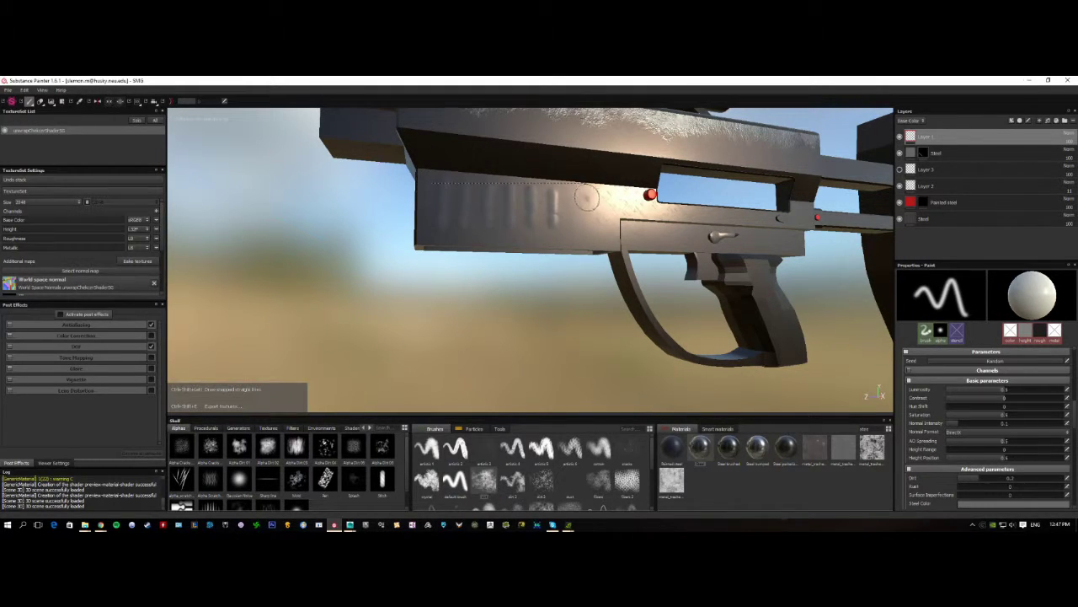
key(ctrl)
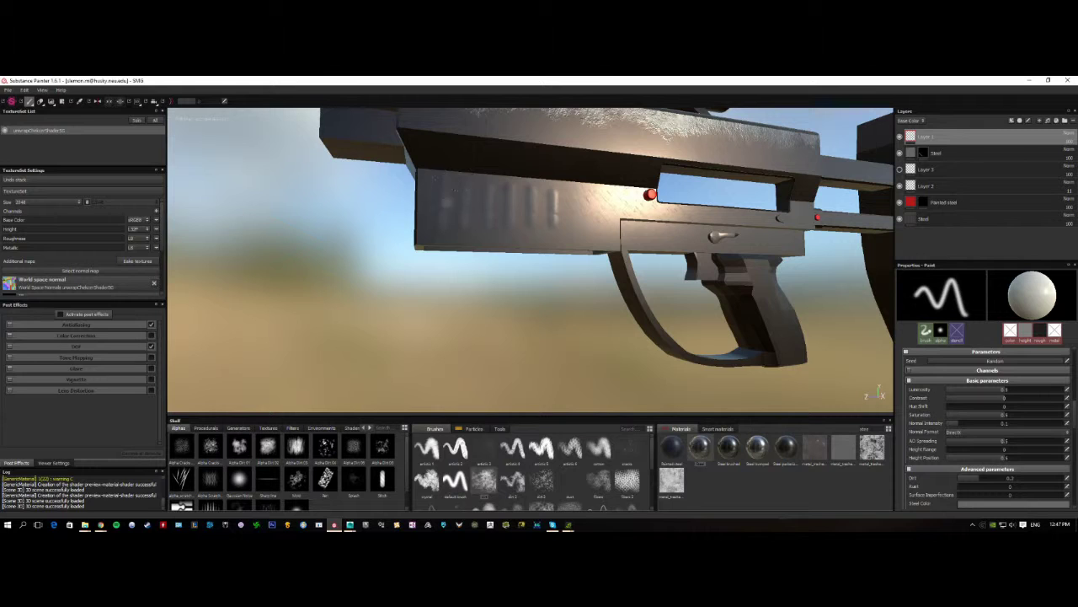
key(shift)
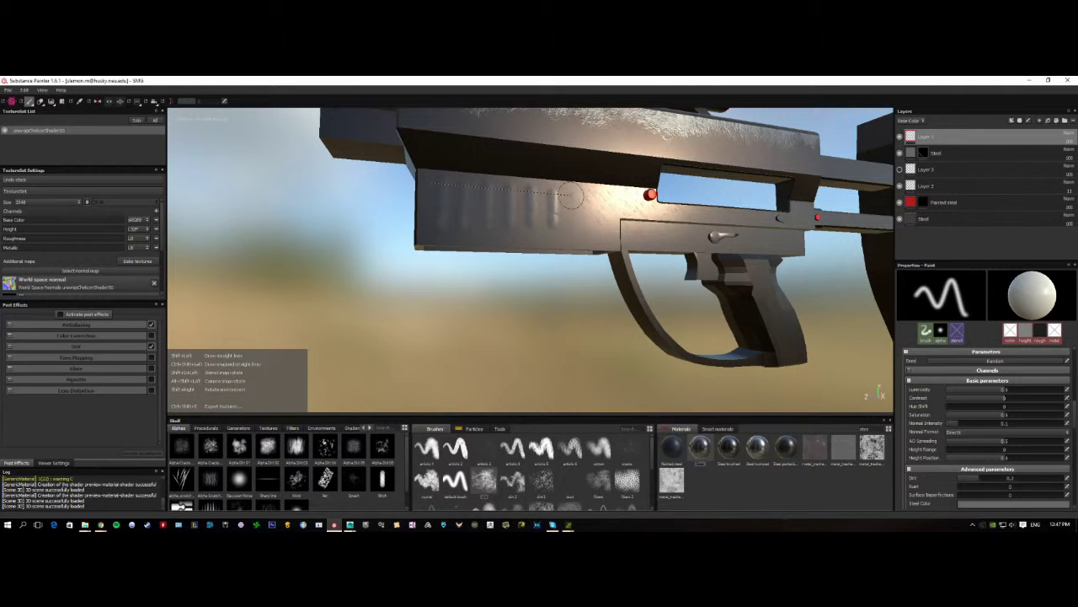
key(ctrl)
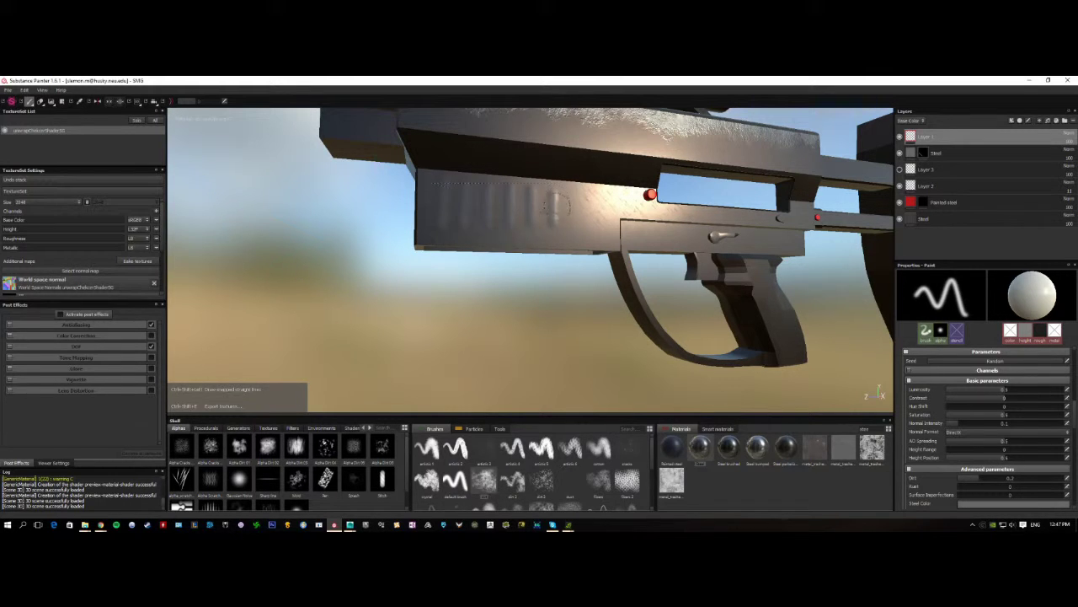
click(568, 197)
click(552, 206)
click(566, 202)
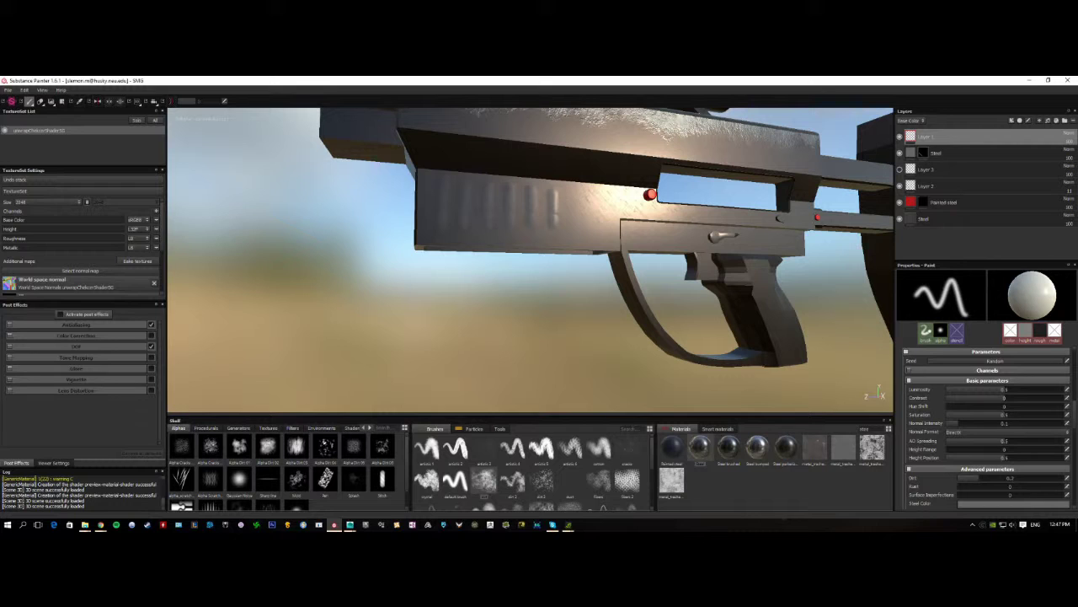
Inspect the painted grooves and edge wear on the gun body from several angles, up close and from farther away
alt+drag(461, 236, 447, 294)
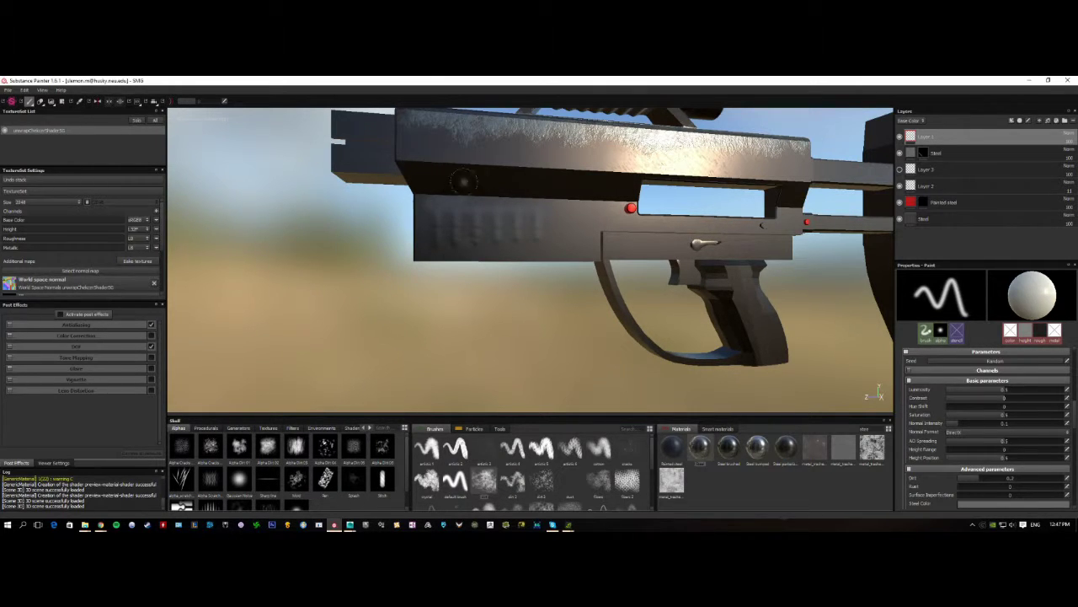
mouse_move(463, 181)
alt+mouse_down()
mouse_move(387, 284)
mouse_move(421, 270)
alt+mouse_up()
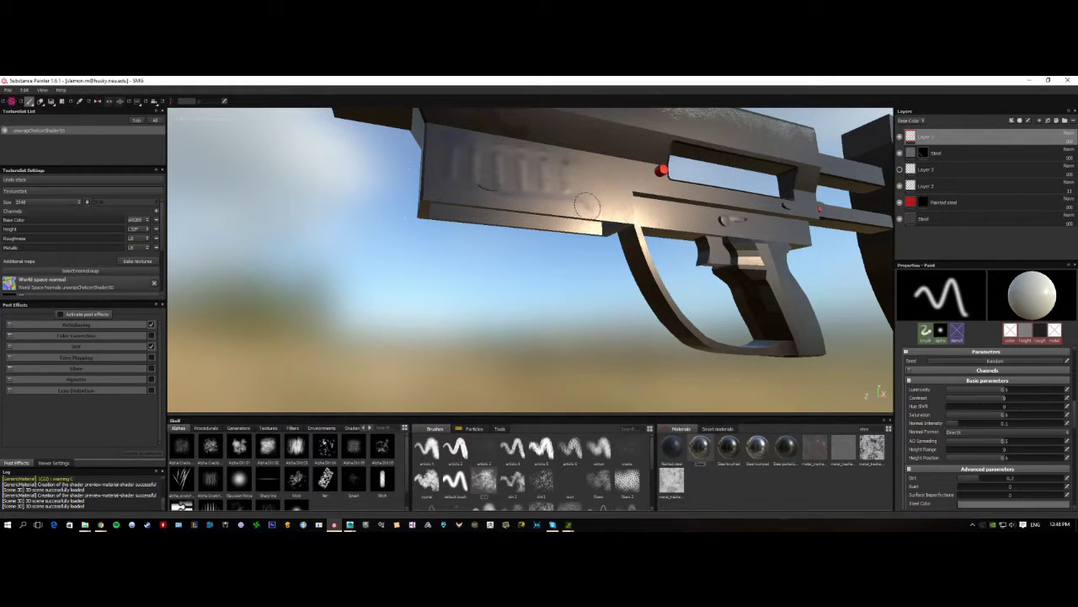
alt+drag(483, 225, 516, 241)
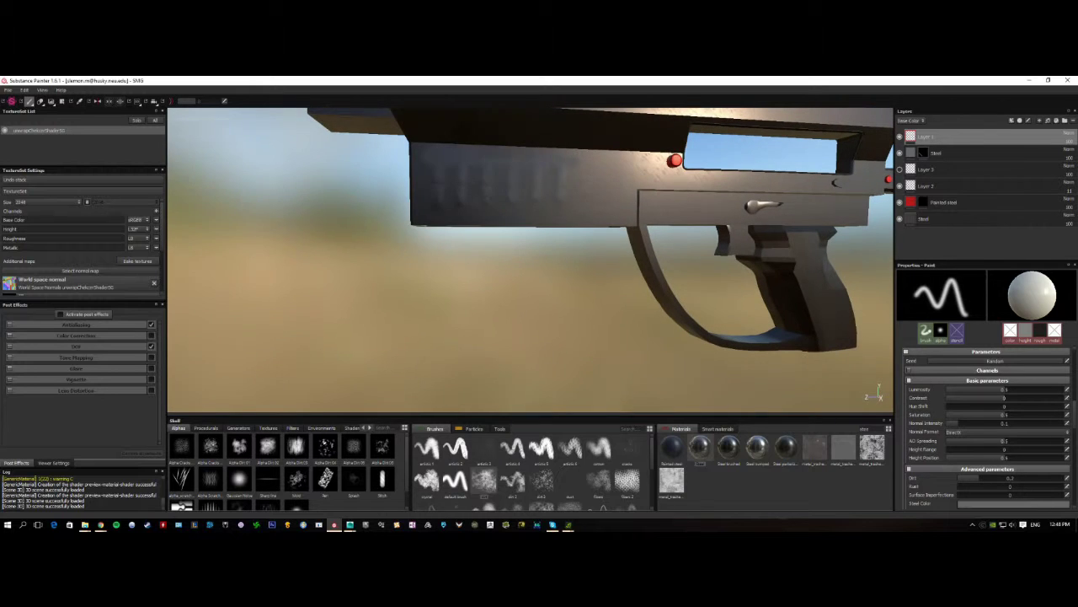
click(1030, 339)
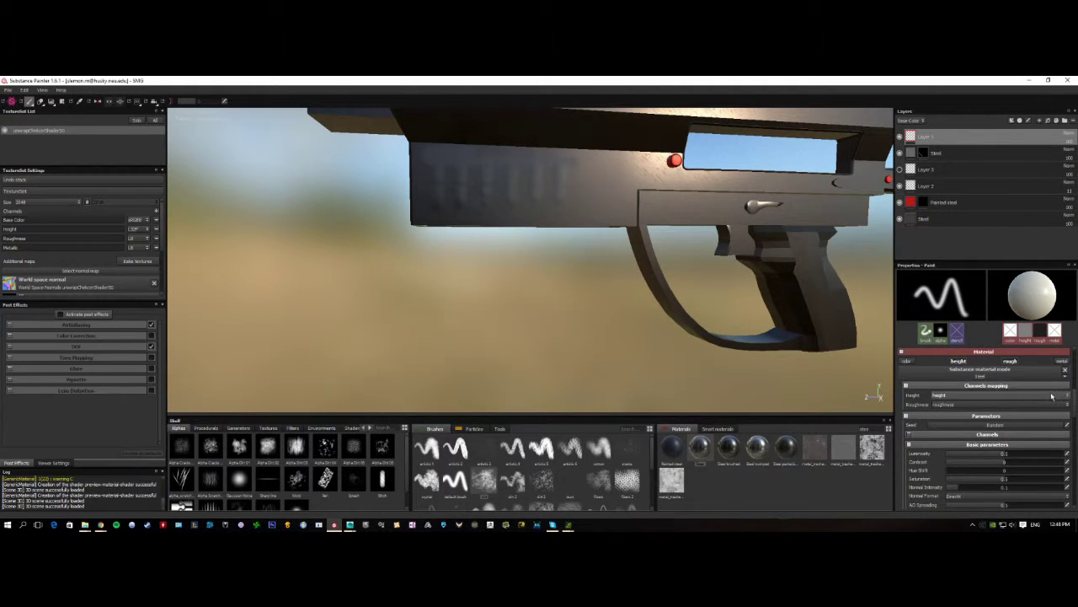
mouse_move(607, 317)
alt+mouse_down()
mouse_move(552, 313)
mouse_move(574, 312)
alt+mouse_up()
right_click(574, 312)
click(514, 265)
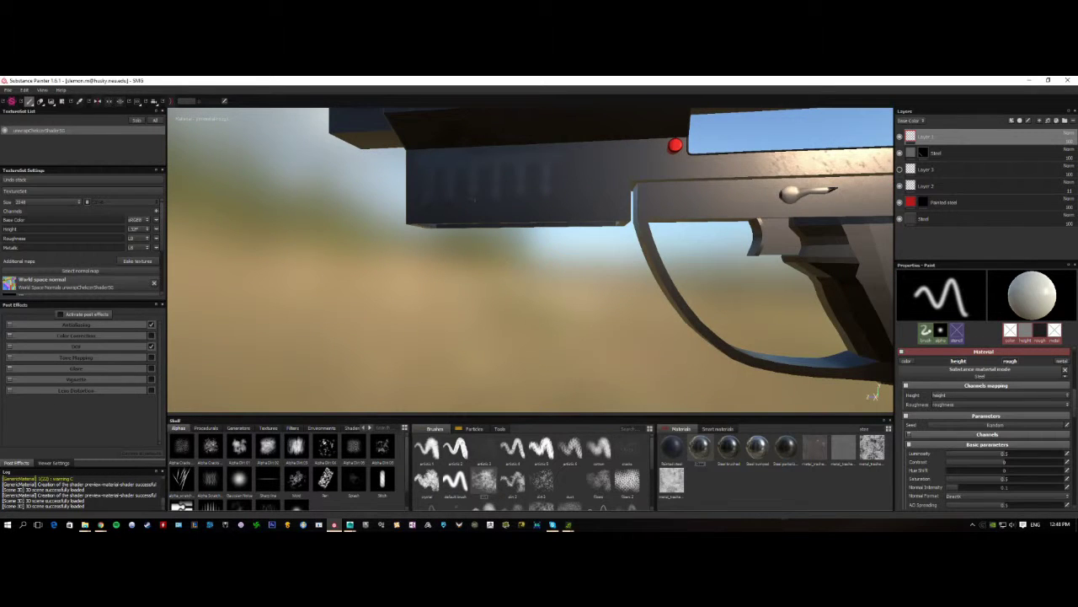
alt+drag(514, 265, 342, 231)
alt+right_drag(342, 231, 325, 379)
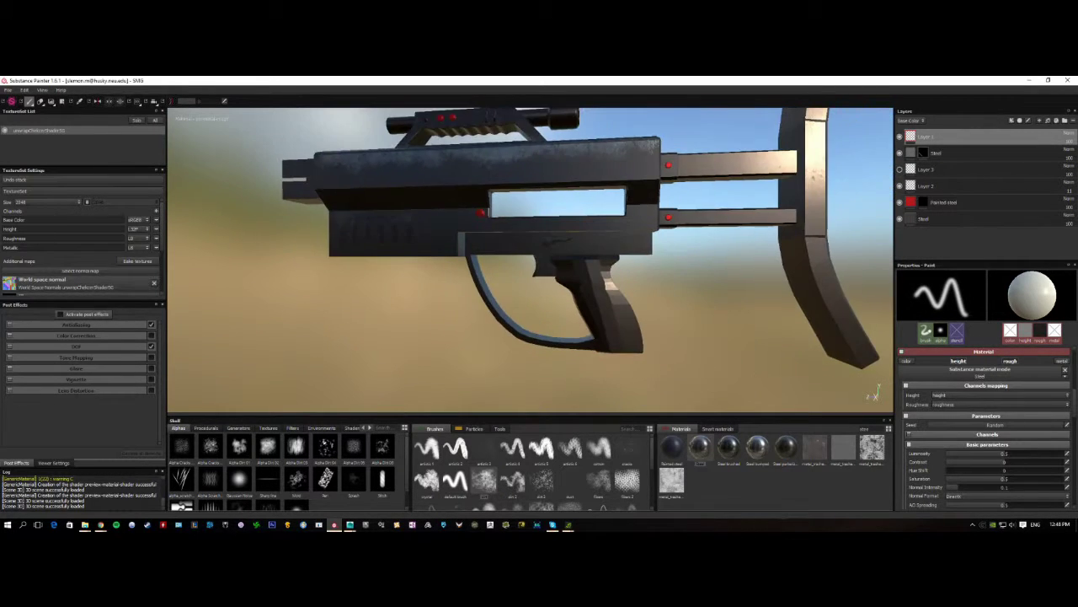
alt+drag(409, 287, 529, 317)
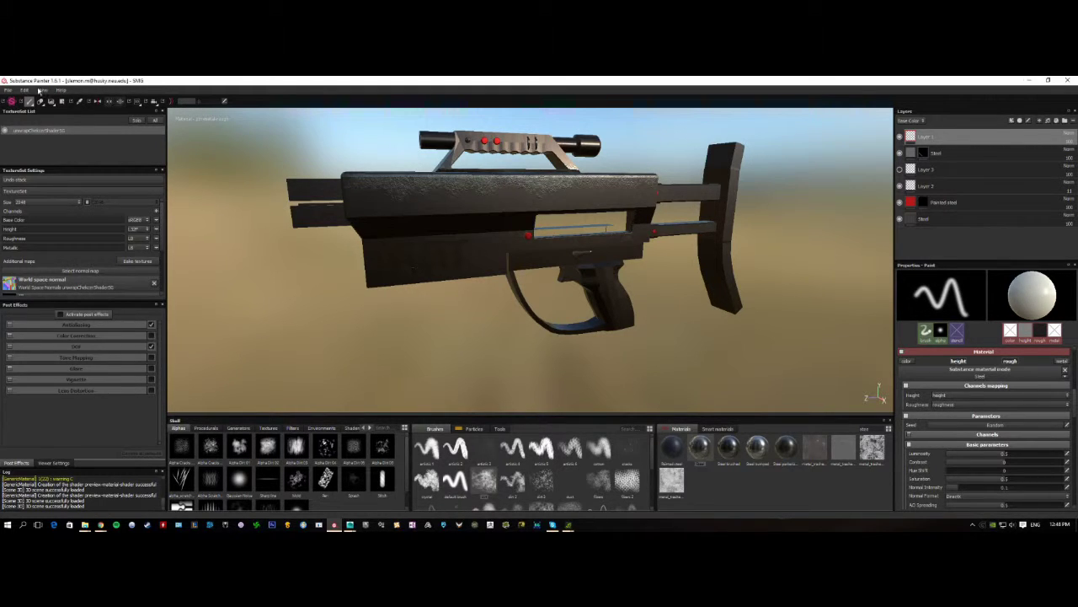
Open the finished, detailed SMG project from the recent files and discard the unsaved changes to the current one
click(9, 89)
mouse_move(51, 123)
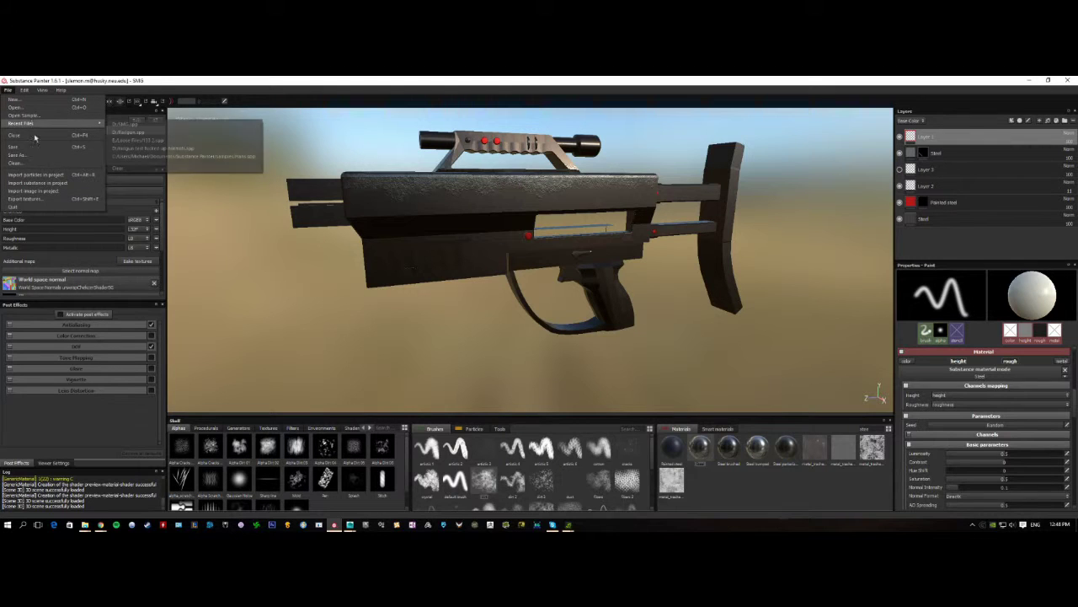
click(142, 128)
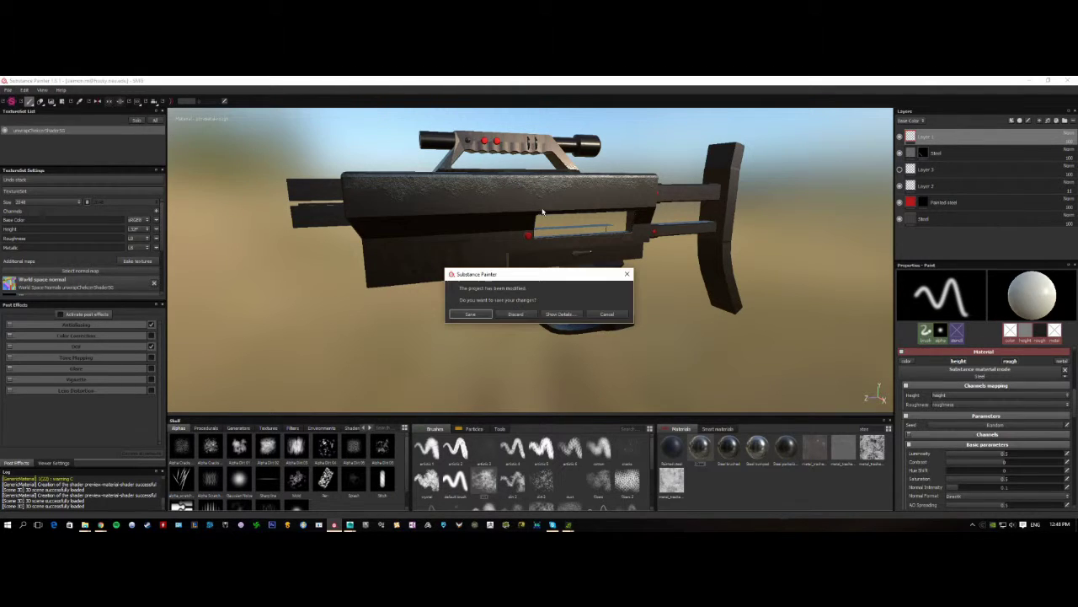
click(531, 313)
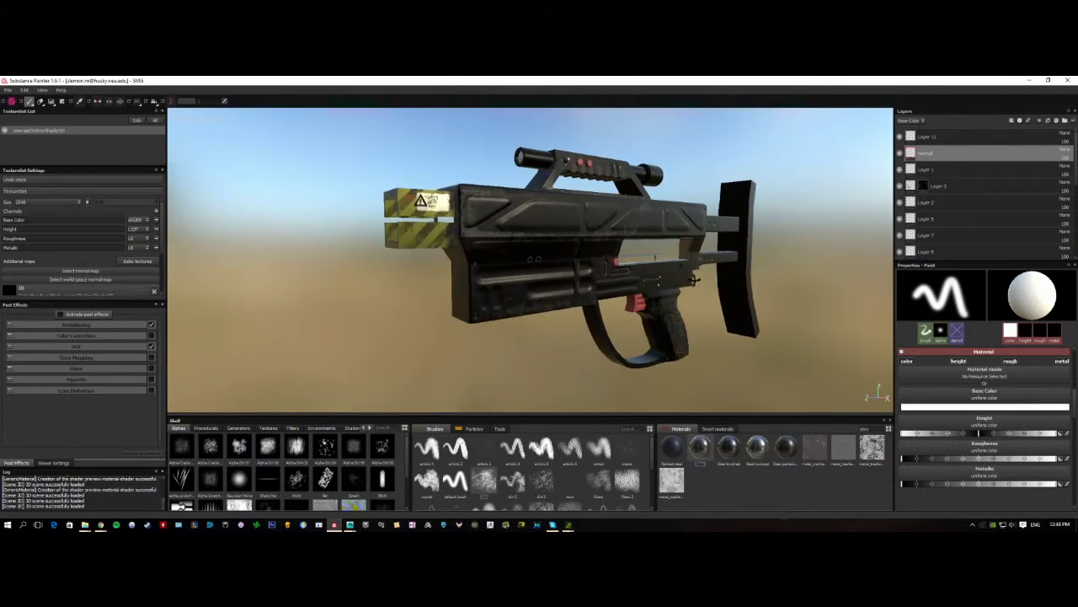
Inspect the finished gun's side panels, grip and barrel area up close and from farther away
mouse_move(540, 266)
alt+mouse_down()
mouse_move(645, 265)
mouse_move(601, 280)
mouse_move(765, 272)
mouse_move(630, 271)
mouse_move(605, 289)
mouse_move(407, 281)
mouse_move(489, 264)
mouse_move(726, 267)
mouse_move(444, 248)
alt+mouse_up()
scroll(604, 292, up, 3)
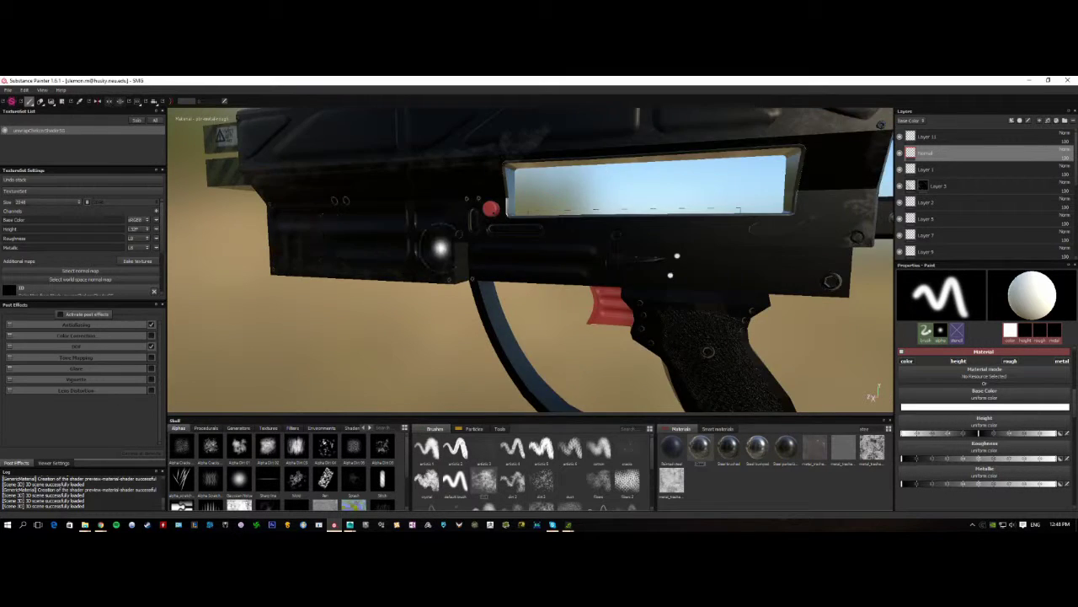
scroll(422, 242, down, 5)
alt+drag(382, 266, 455, 269)
alt+middle_drag(455, 269, 448, 264)
scroll(449, 263, up, 2)
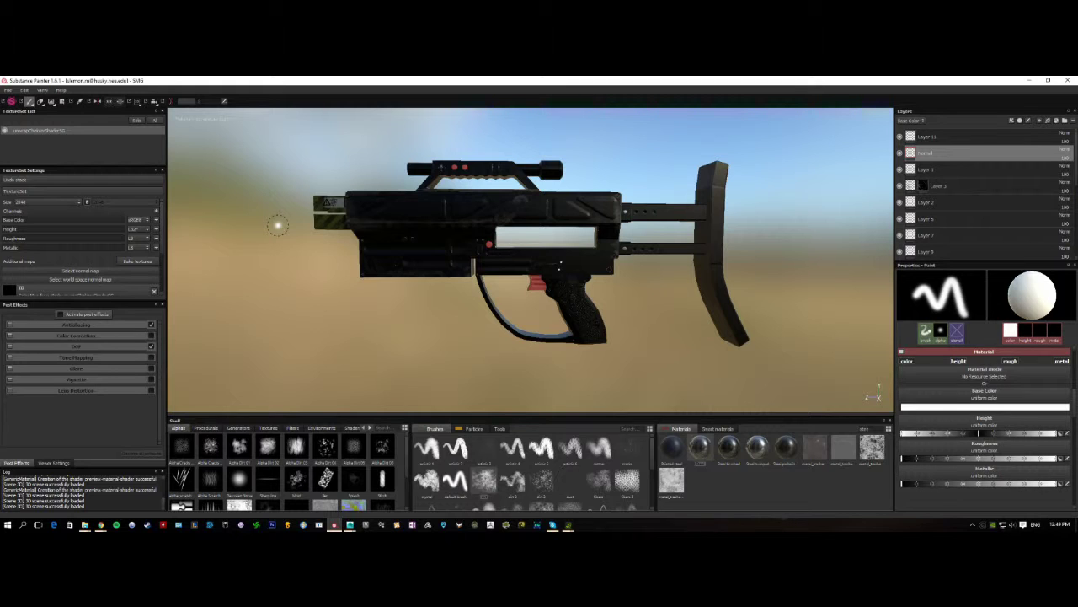
alt+drag(261, 226, 324, 240)
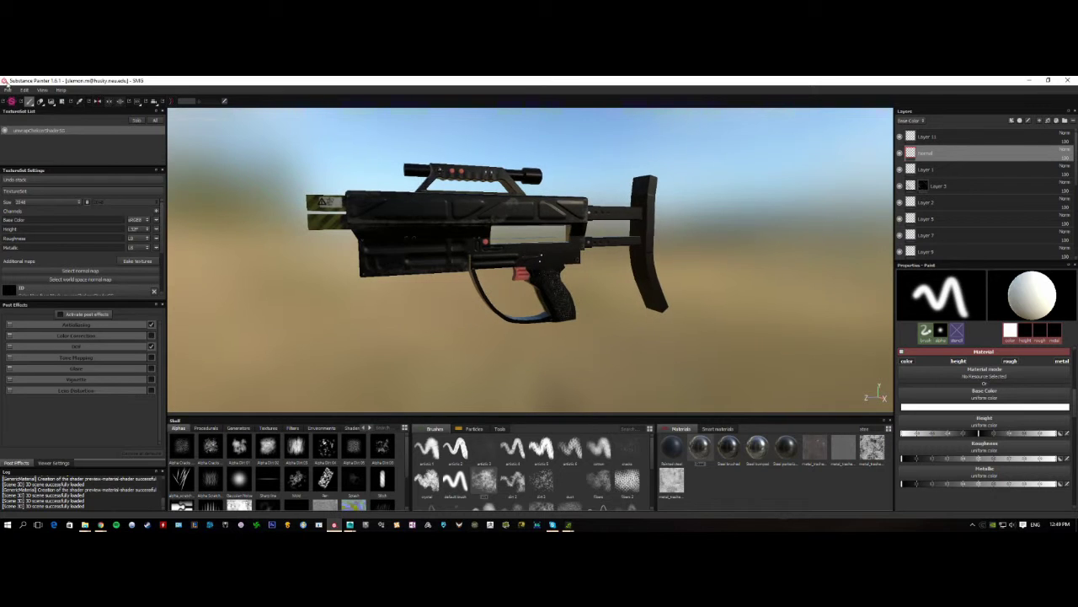
Open the texture export settings and review the file format and the available configuration presets, keeping Document channels + Normal
click(6, 89)
click(56, 200)
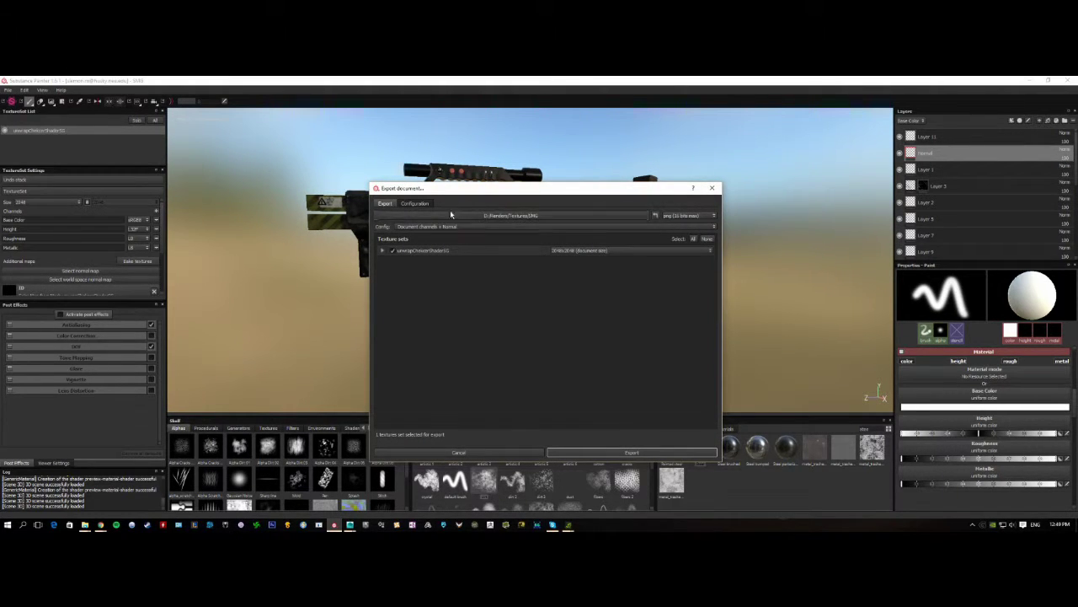
click(665, 218)
click(665, 217)
click(551, 228)
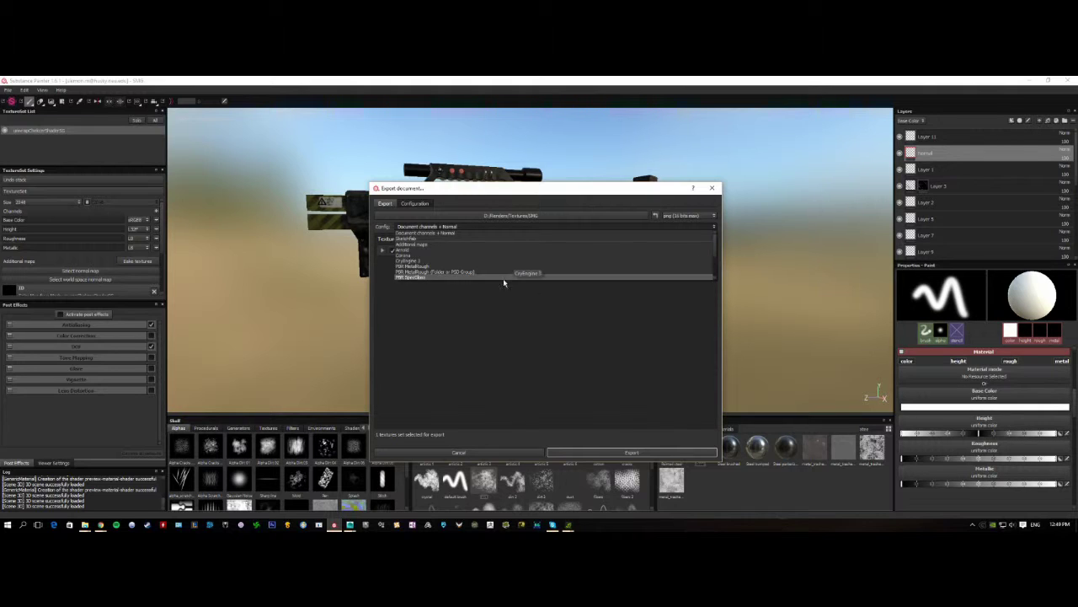
click(506, 331)
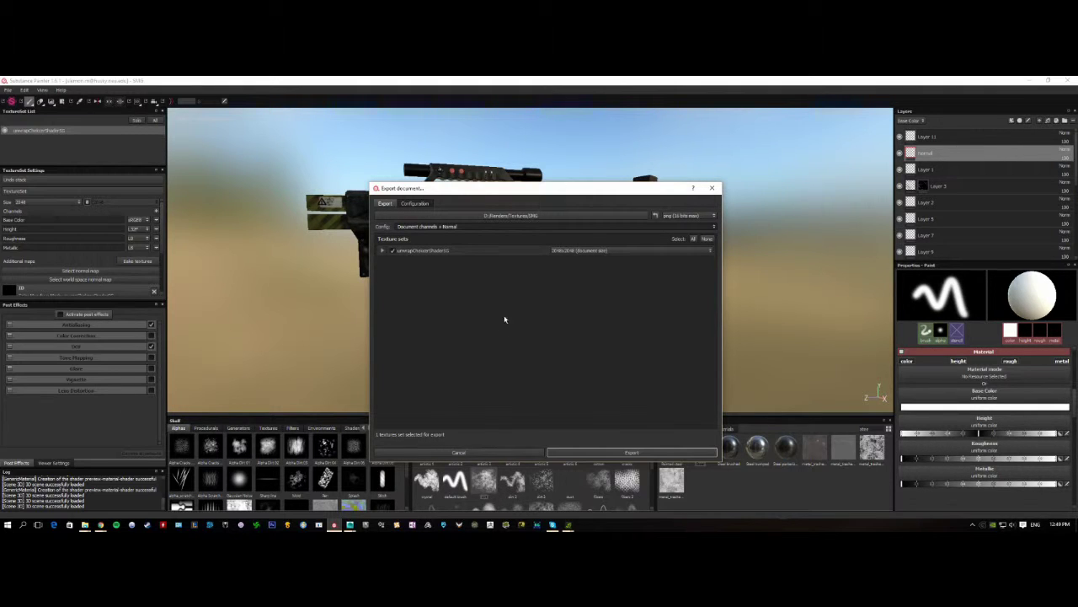
Review the export resolution choices for the texture set, keep the document size, and leave the export settings
click(577, 250)
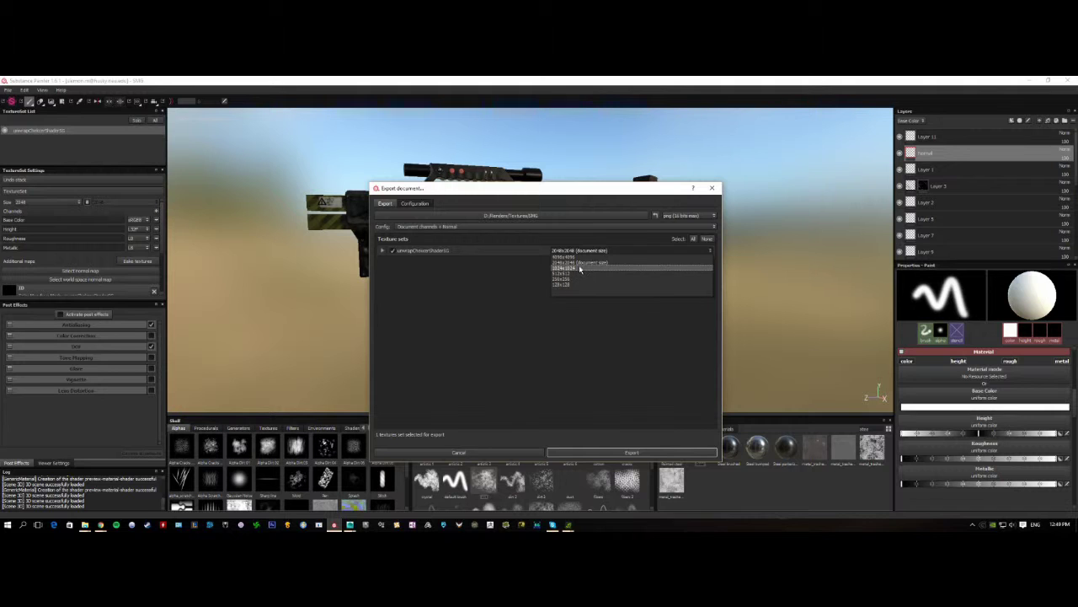
click(482, 313)
drag(532, 197, 717, 198)
click(643, 452)
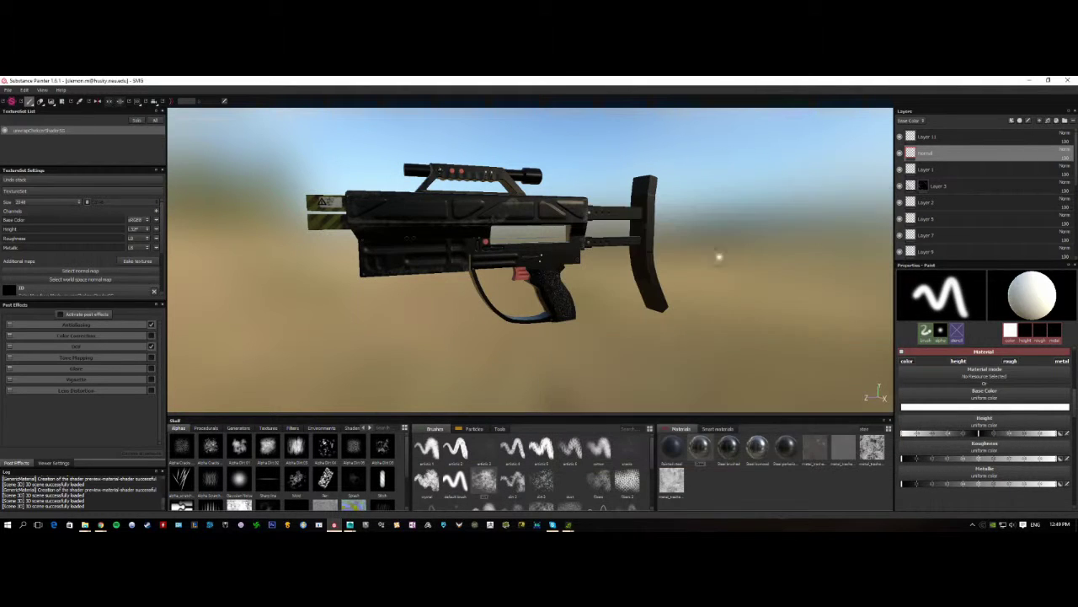
Set the texture set size to 512 and check how the gun looks up close and from a distance
click(59, 202)
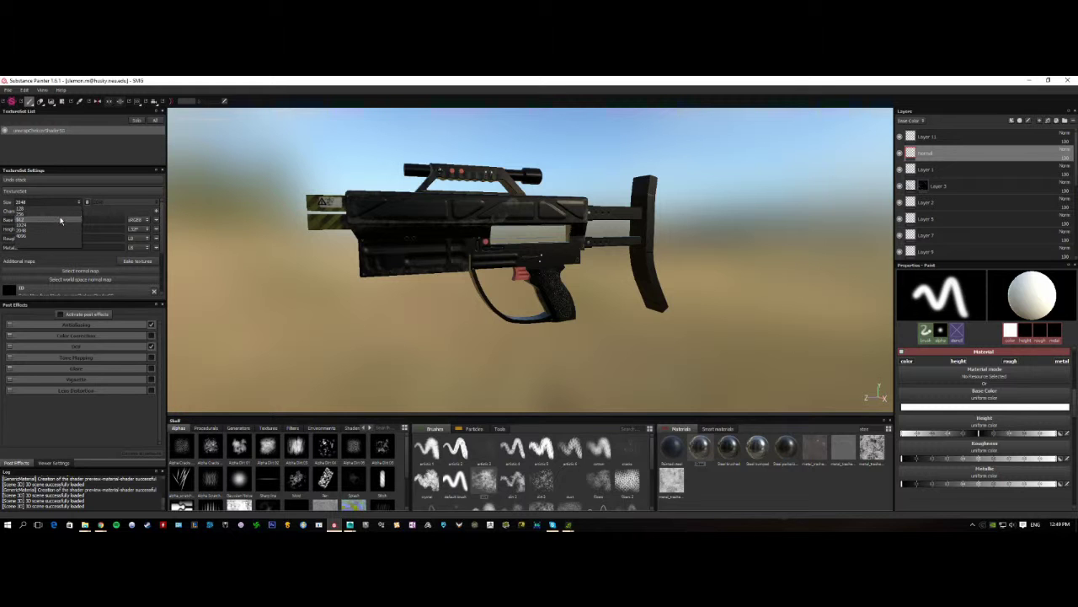
click(50, 219)
alt+drag(393, 320, 366, 320)
scroll(424, 295, up, 5)
scroll(424, 295, down, 8)
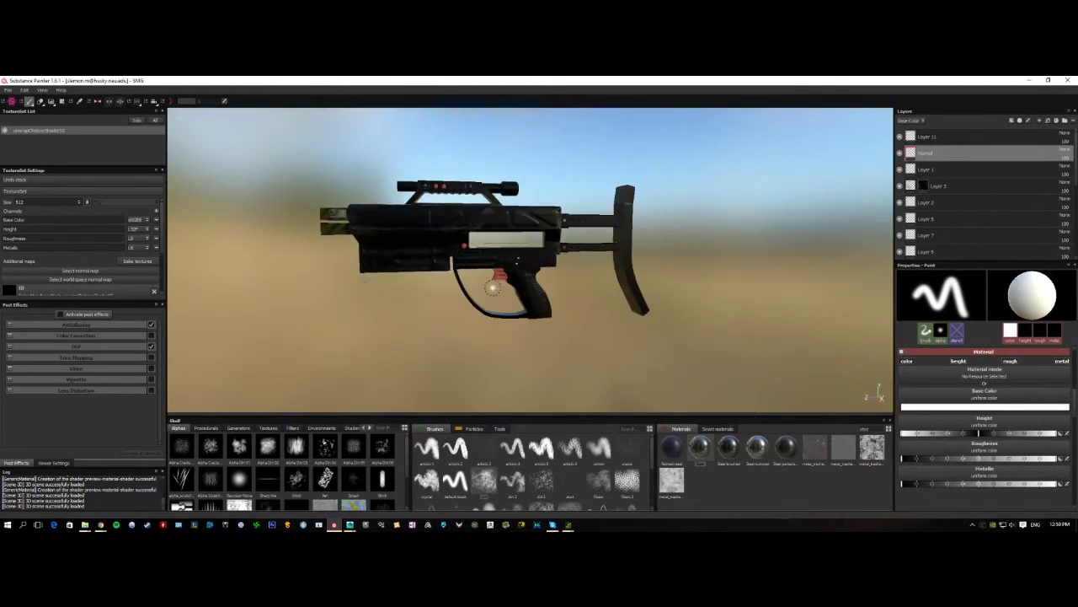
alt+drag(423, 295, 368, 337)
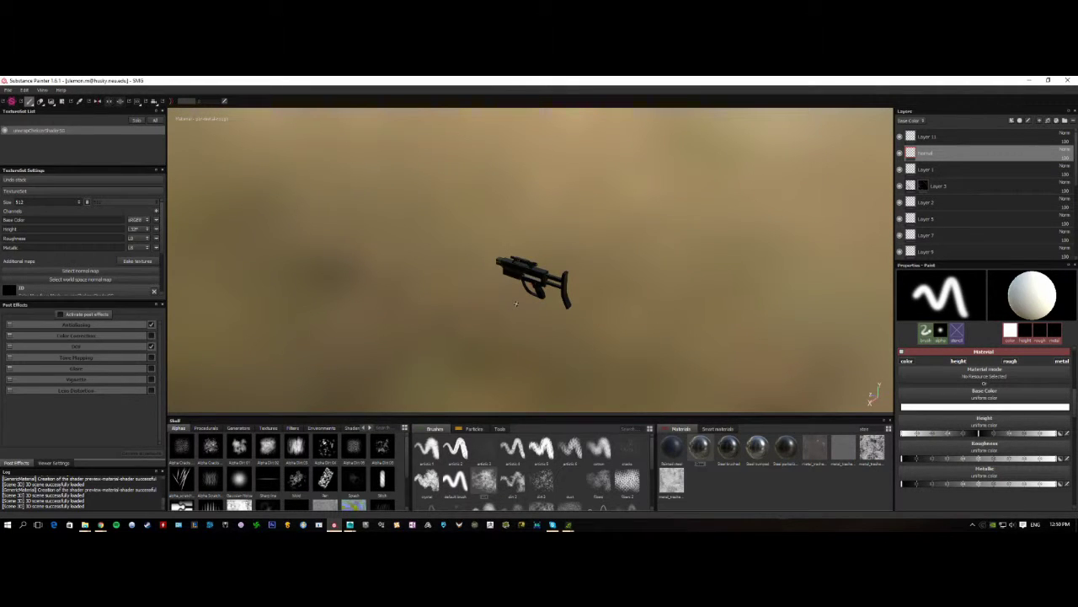
Set the texture set size to 2048 and compare the gun's surface detail at several distances and angles
click(46, 202)
click(49, 236)
scroll(460, 285, up, 10)
scroll(506, 182, down, 2)
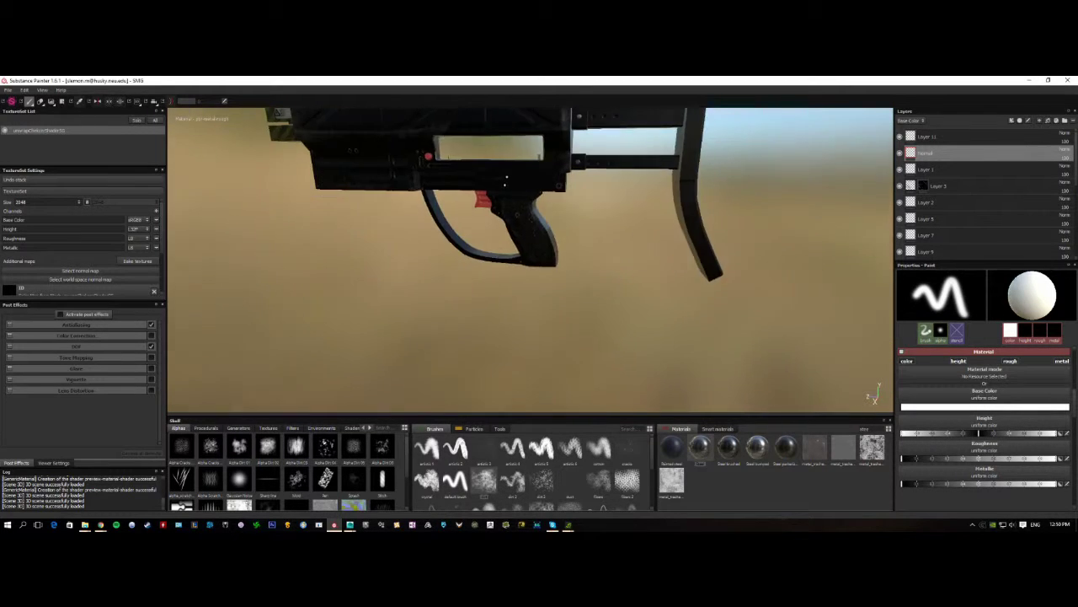
scroll(548, 330, down, 5)
alt+drag(548, 329, 713, 313)
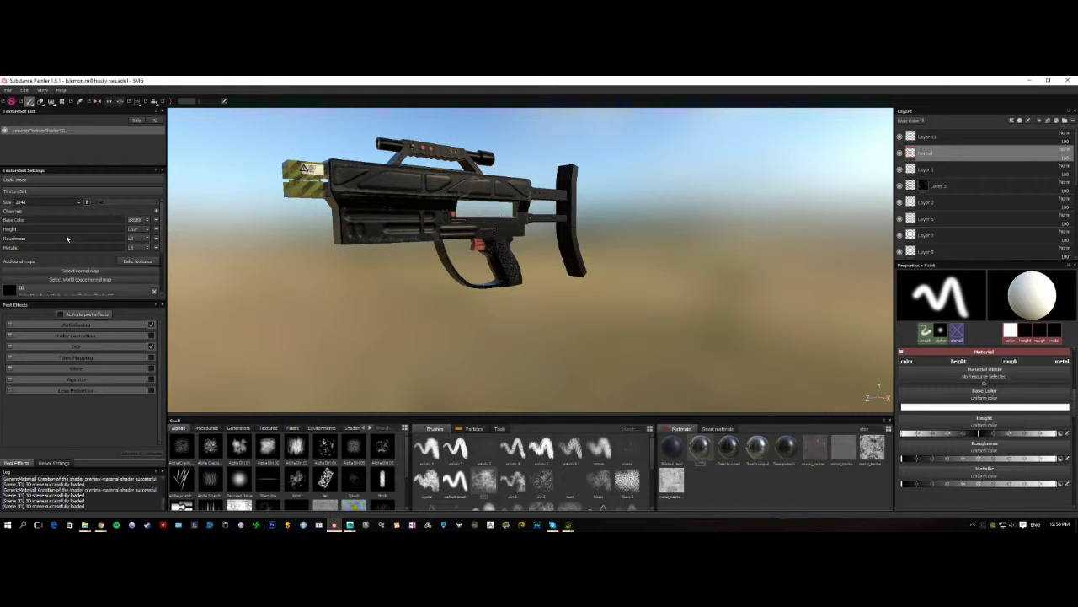
Set the texture set size to 4096 and examine the gun's front body, decals and grip from several angles
click(50, 202)
click(47, 242)
alt+drag(291, 169, 333, 174)
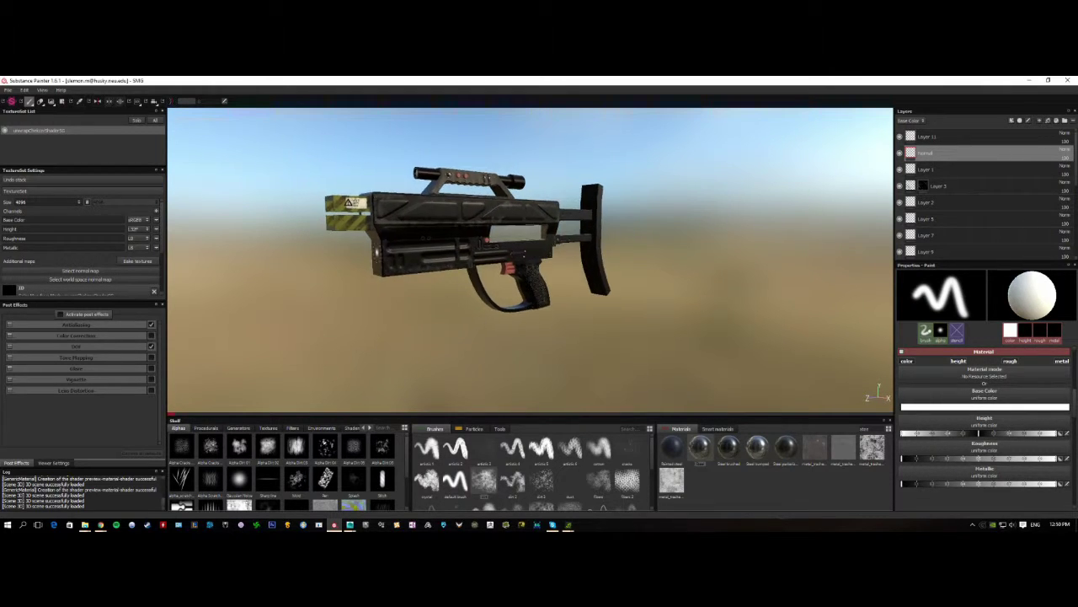
scroll(389, 236, up, 3)
mouse_move(388, 236)
alt+mouse_down()
mouse_move(413, 225)
mouse_move(227, 233)
alt+mouse_up()
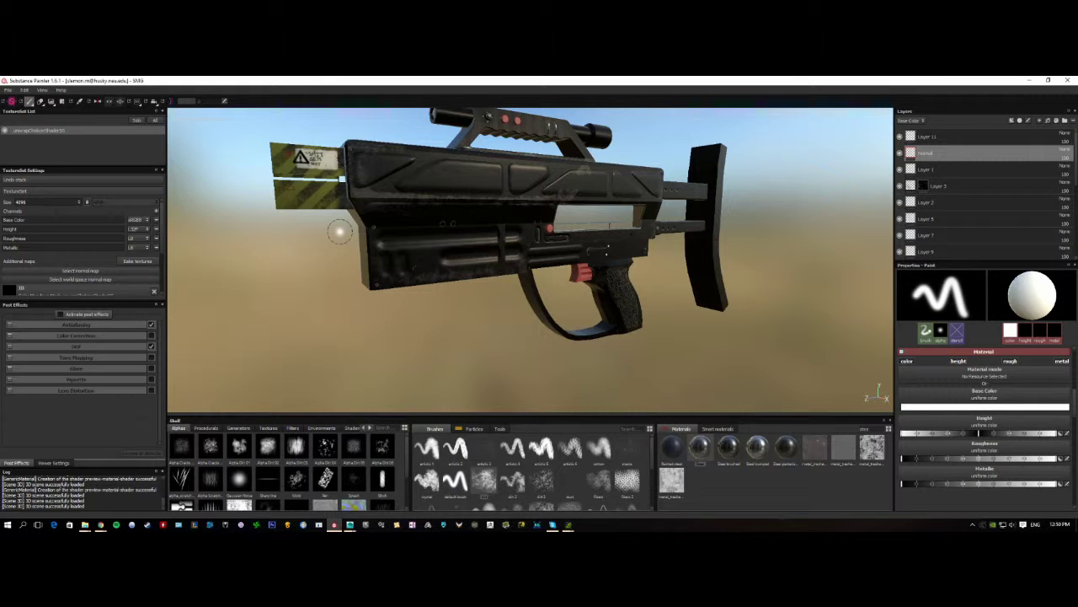
scroll(354, 233, down, 2)
scroll(379, 234, up, 5)
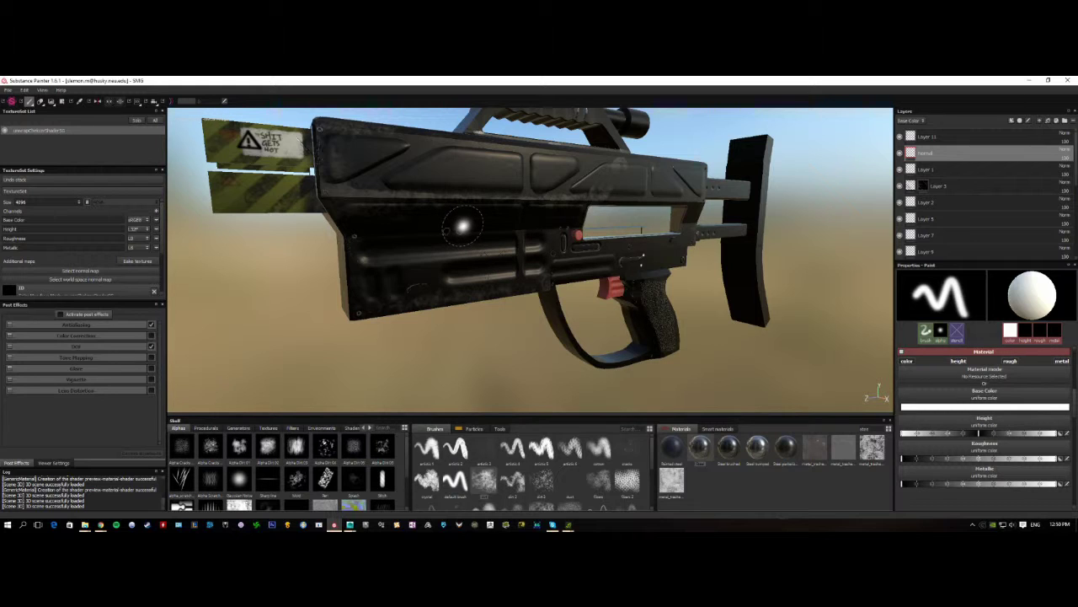
mouse_move(635, 294)
alt+mouse_down()
mouse_move(485, 263)
mouse_move(531, 273)
alt+mouse_up()
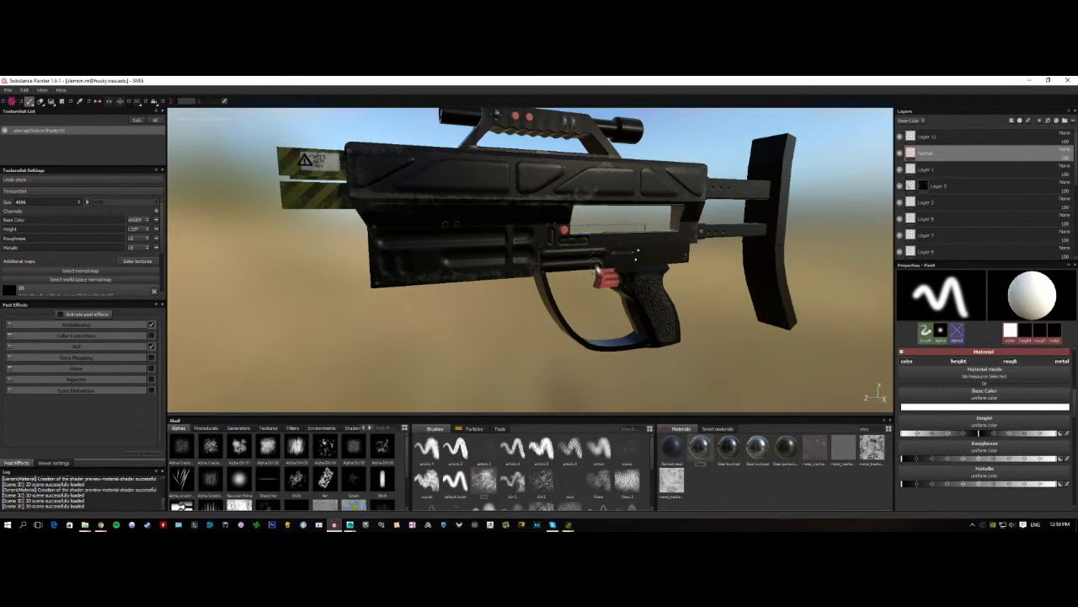
alt+drag(598, 268, 590, 289)
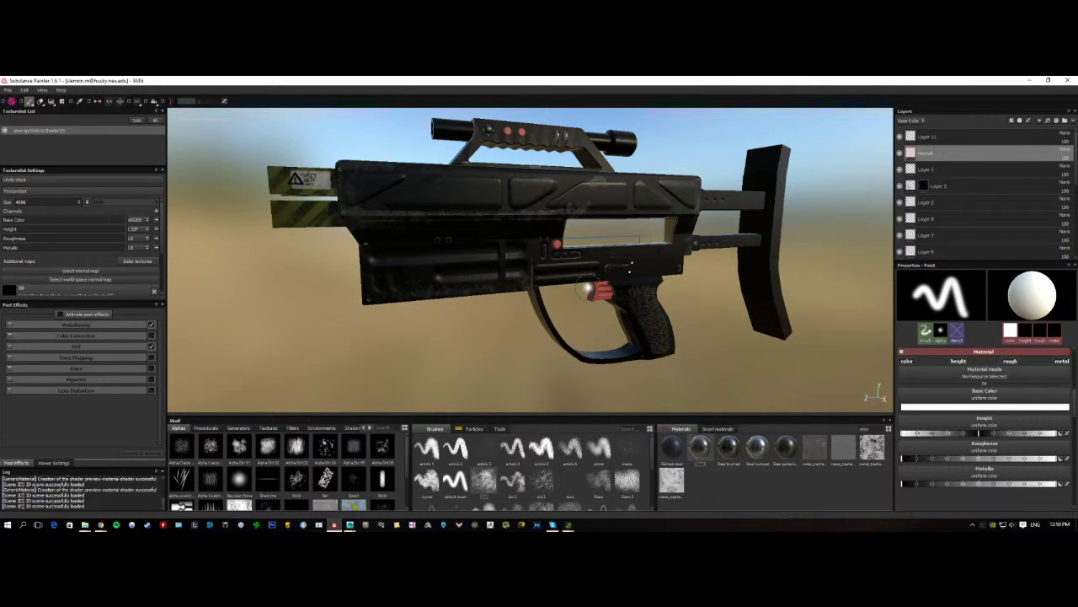